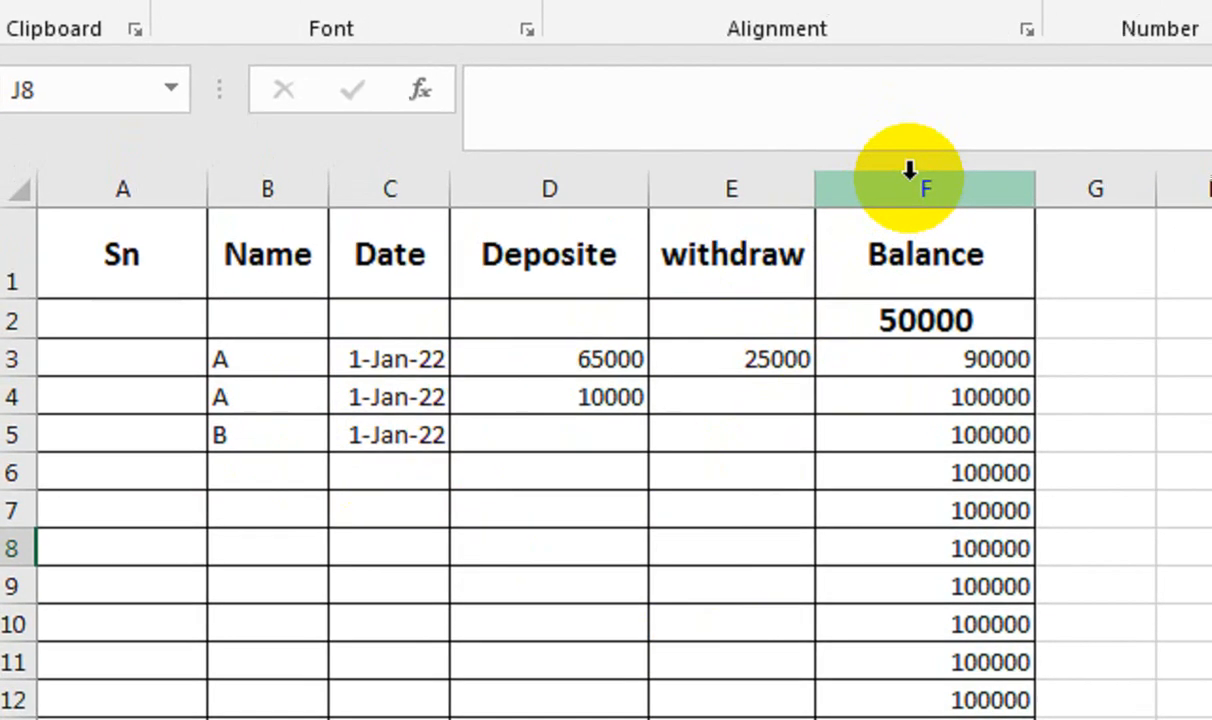
- Clear the old names, dates, deposits and withdrawals from row 3 down and the balance formulas below F2
right_click(908, 172)
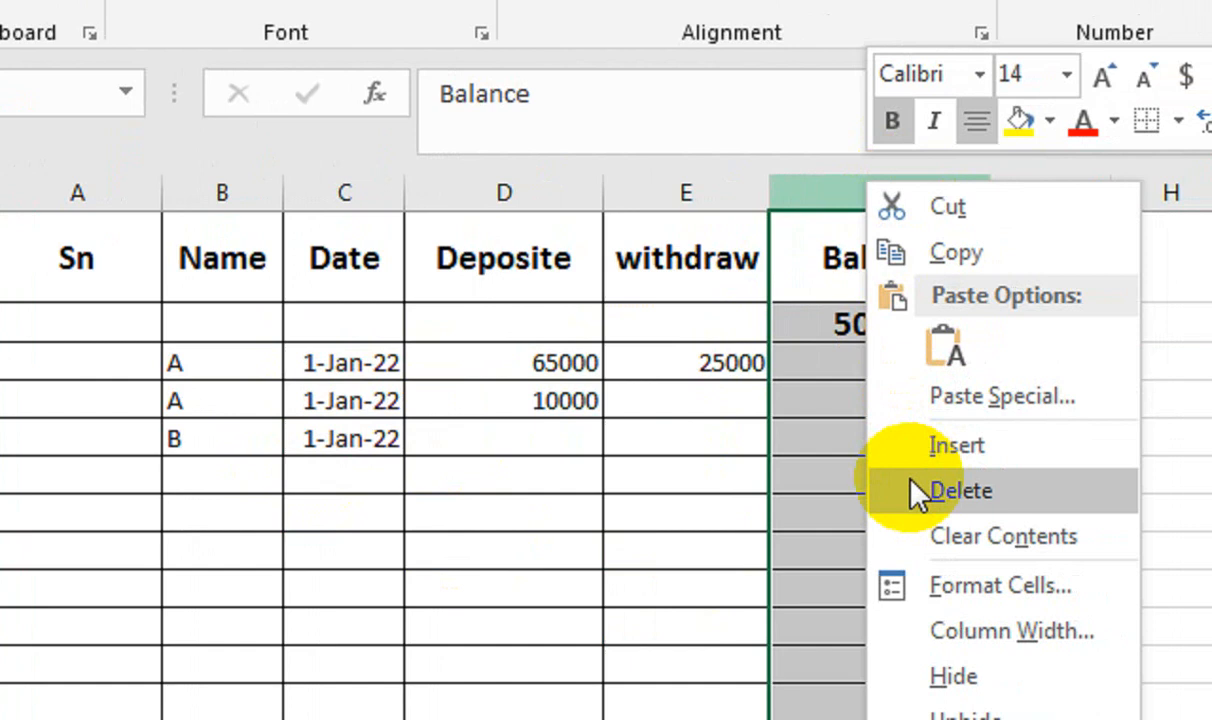
key(Escape)
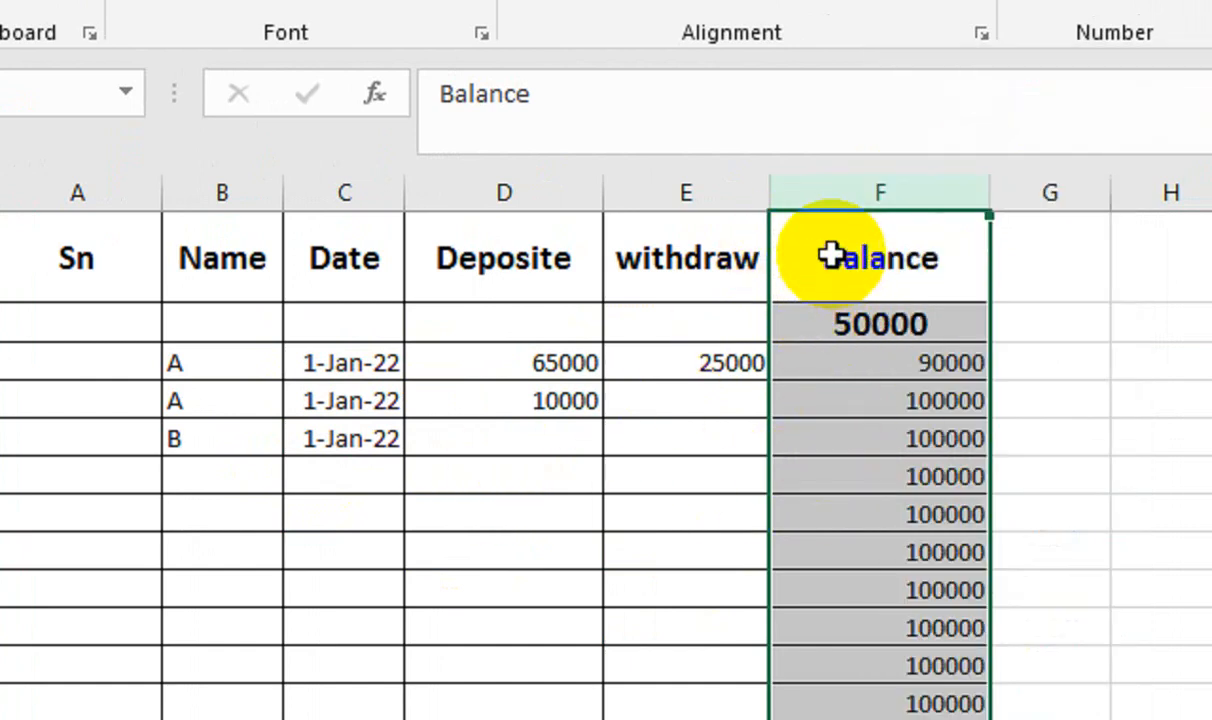
click(239, 434)
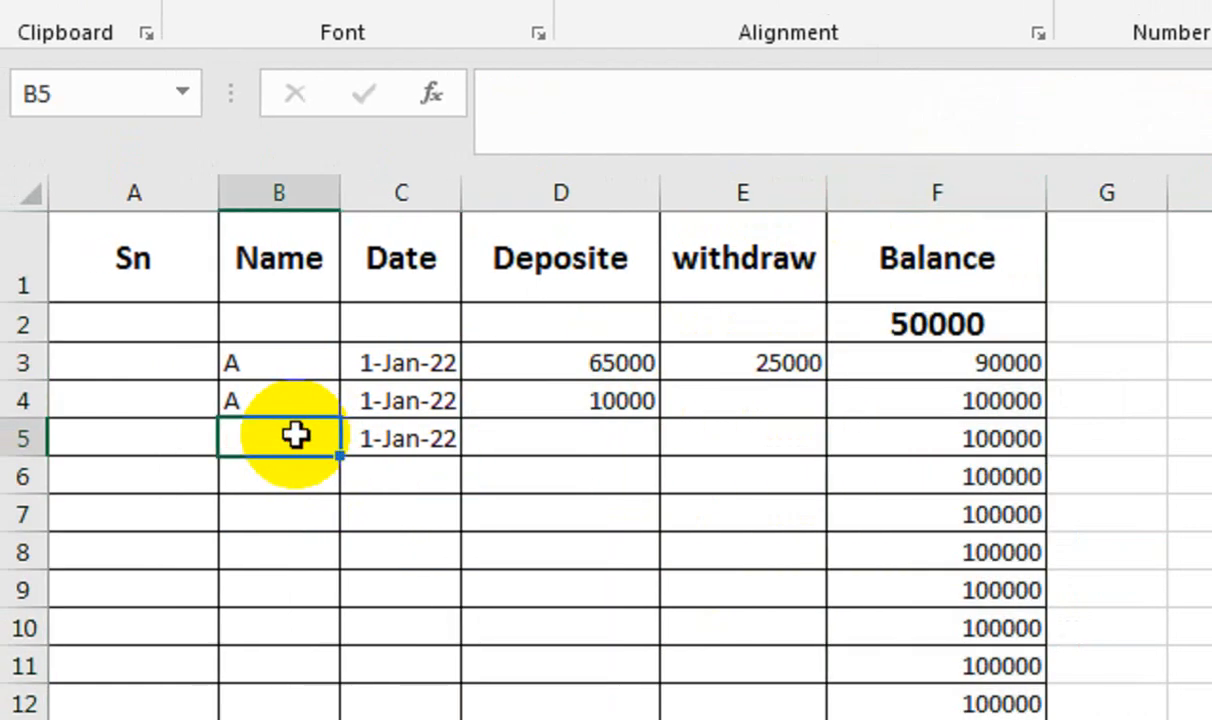
click(386, 448)
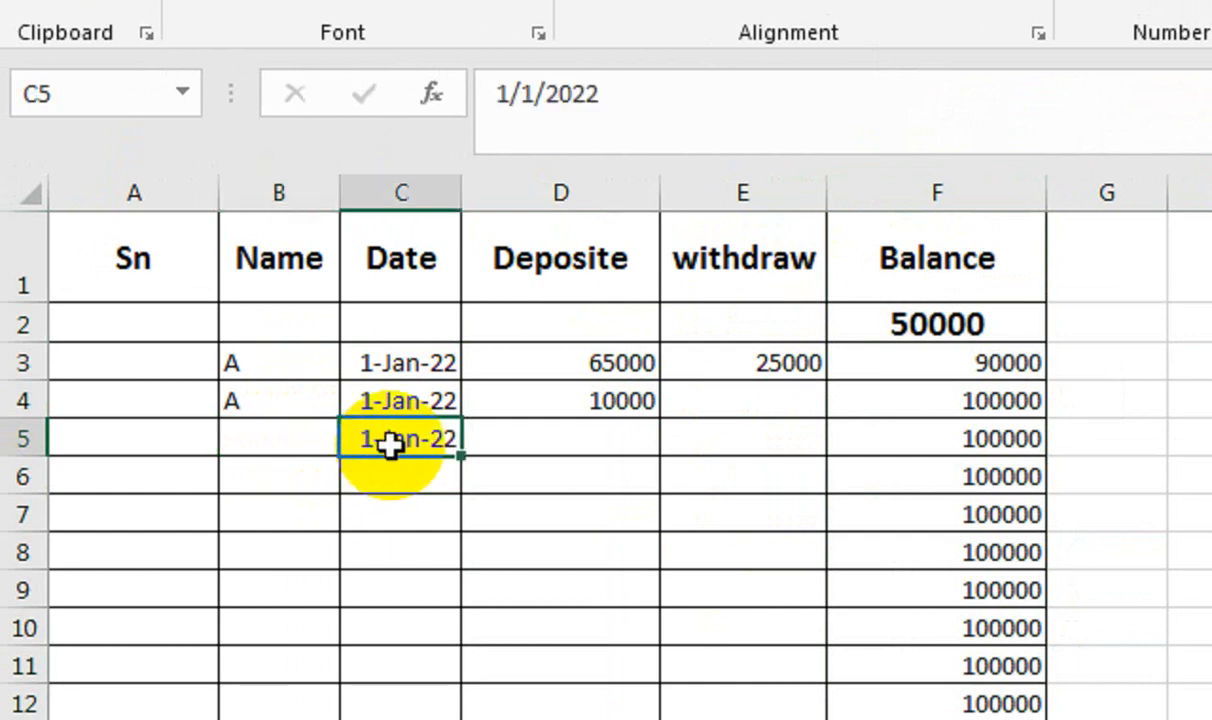
key(Delete)
drag(335, 372, 803, 530)
key(Delete)
drag(958, 365, 893, 538)
key(Delete)
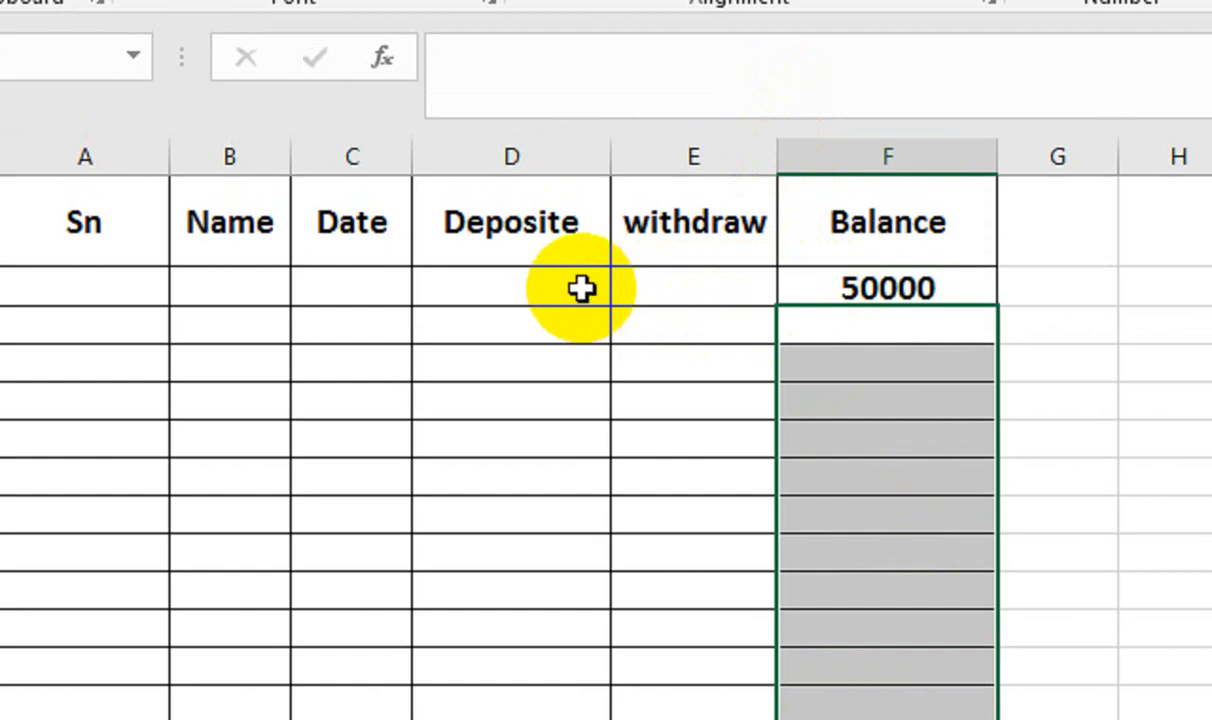
- Merge and center cells D2:E2 and label them "Opening Balance"
drag(582, 287, 641, 288)
click(845, 135)
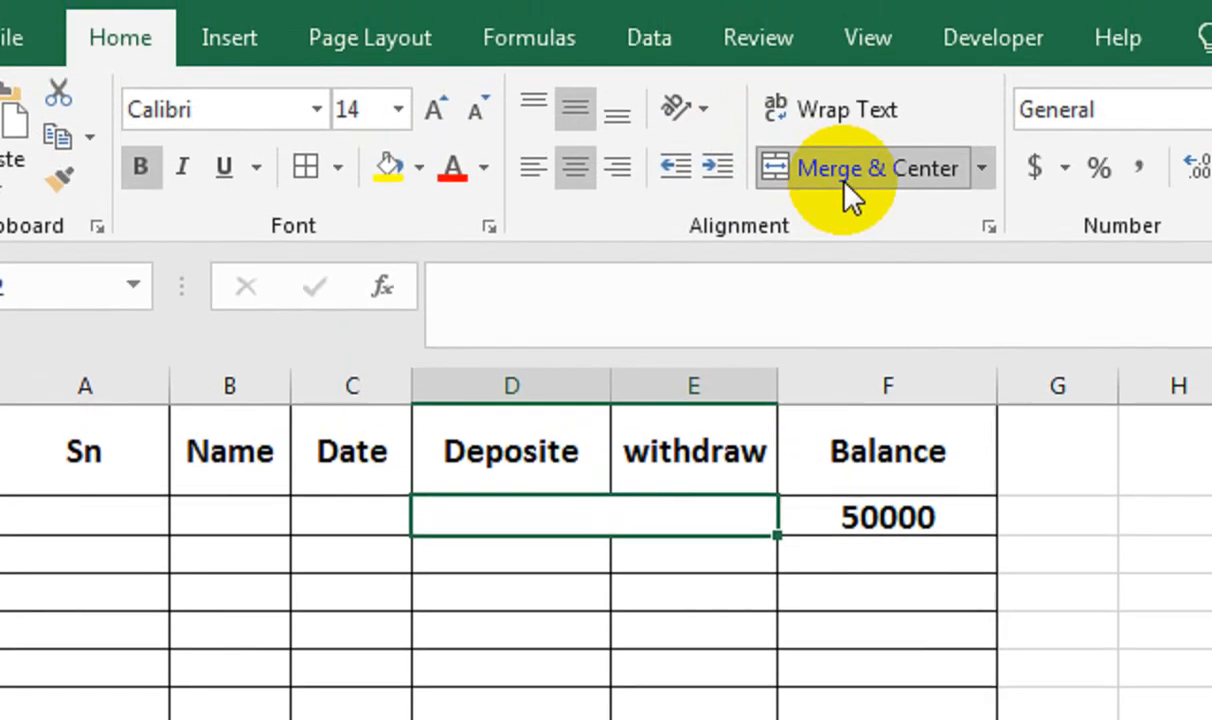
text(opENING bALANCE)
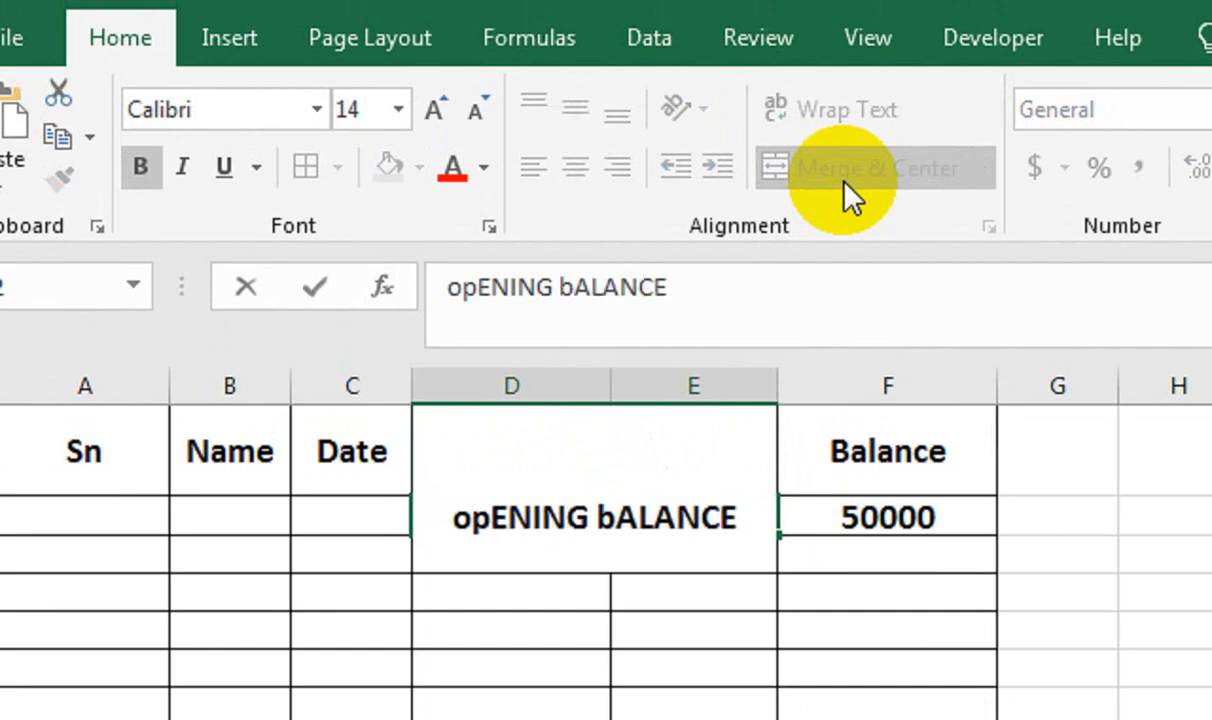
key(Return)
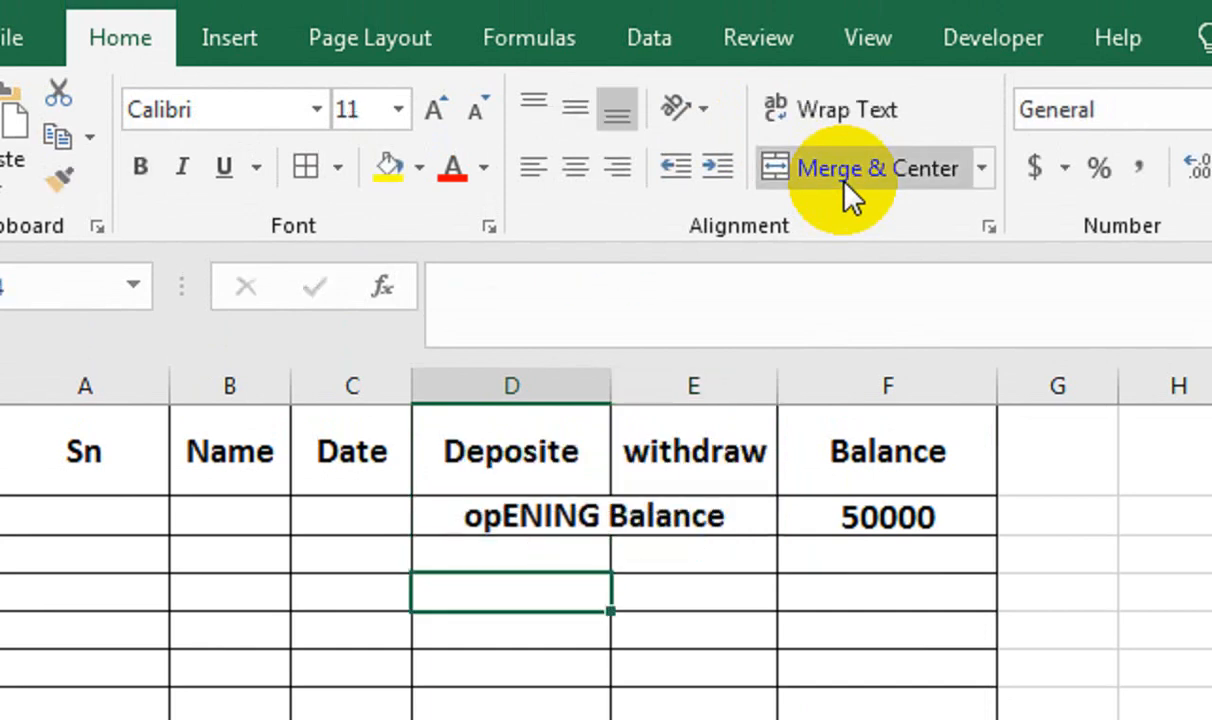
key(Up)
text(Opening)
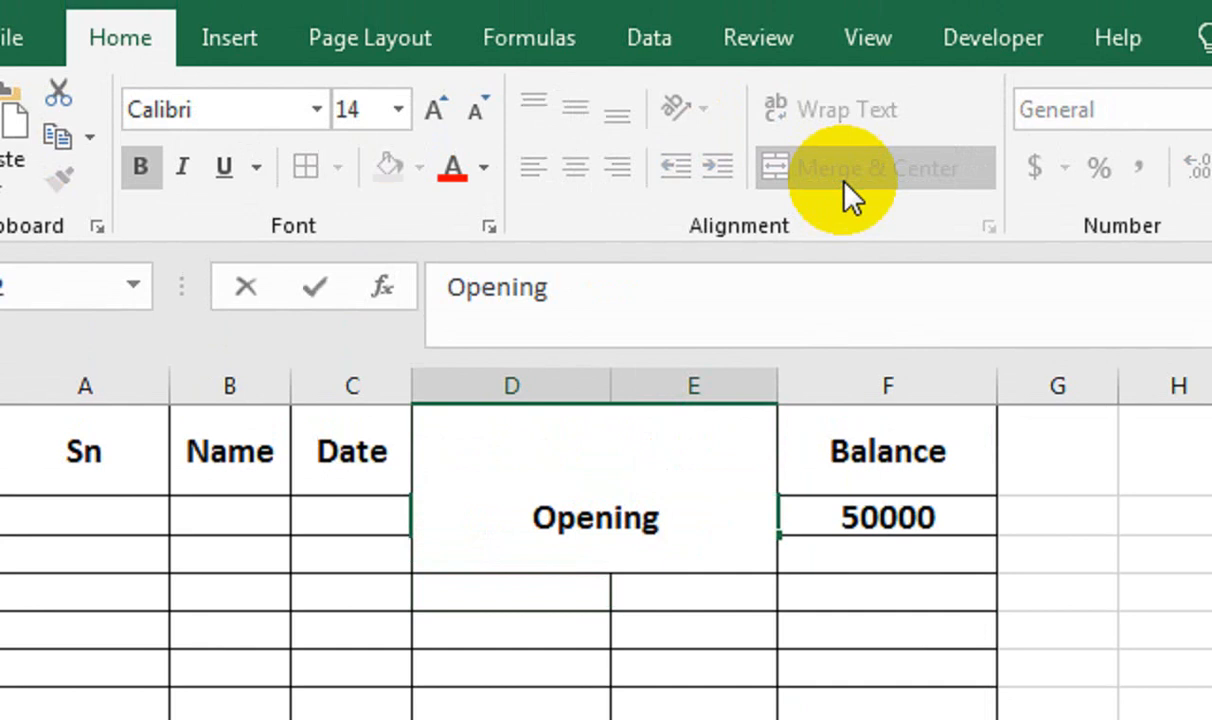
text( Balance)
key(Return)
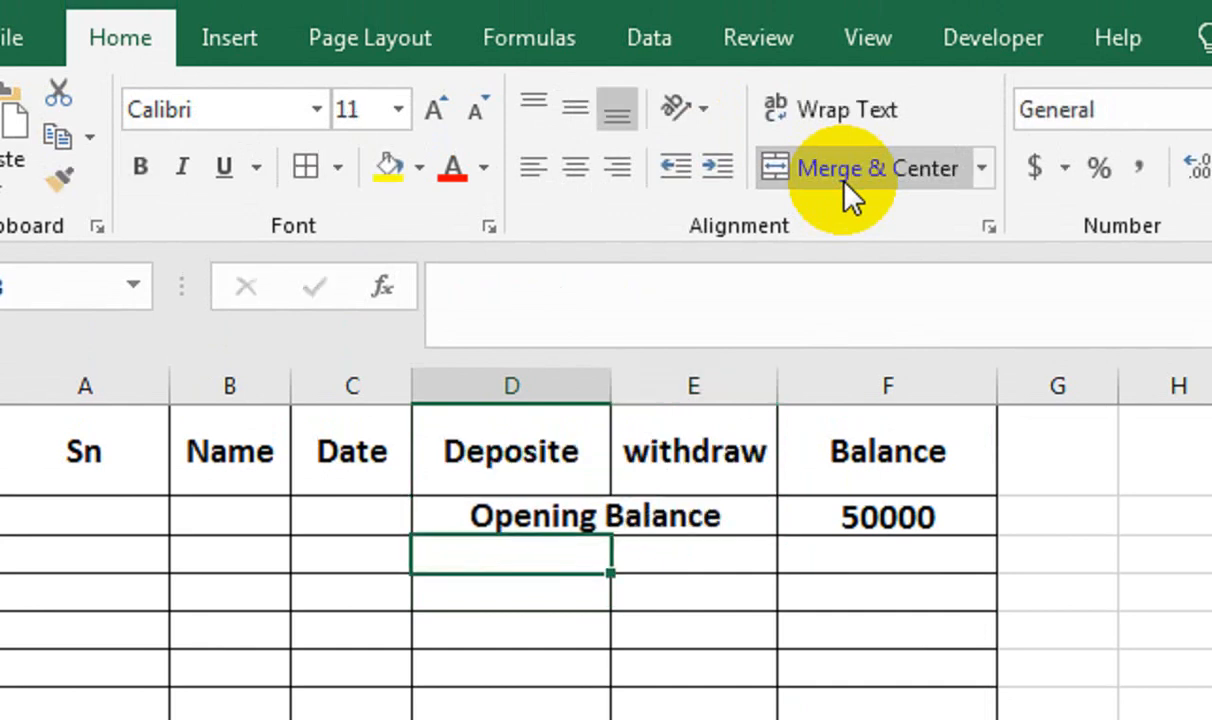
- Record the first transaction in row 3 with the date 1-Jan-22 and a withdrawal of 30000
click(710, 515)
click(713, 550)
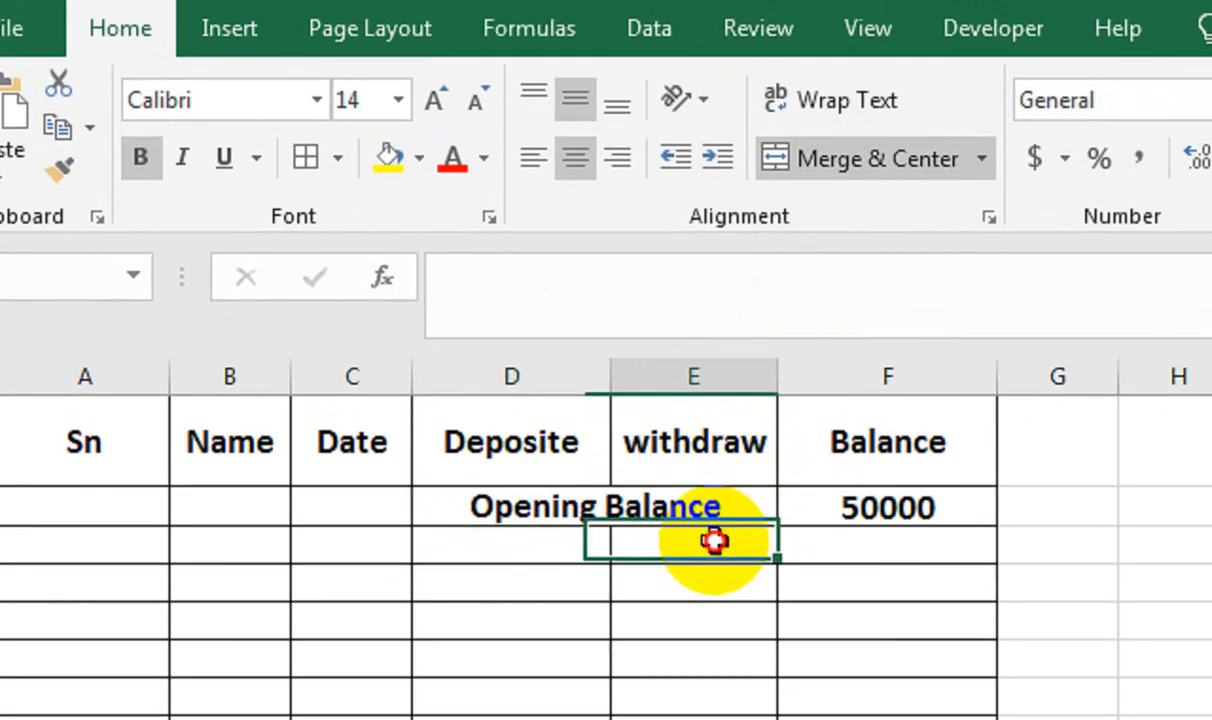
click(331, 548)
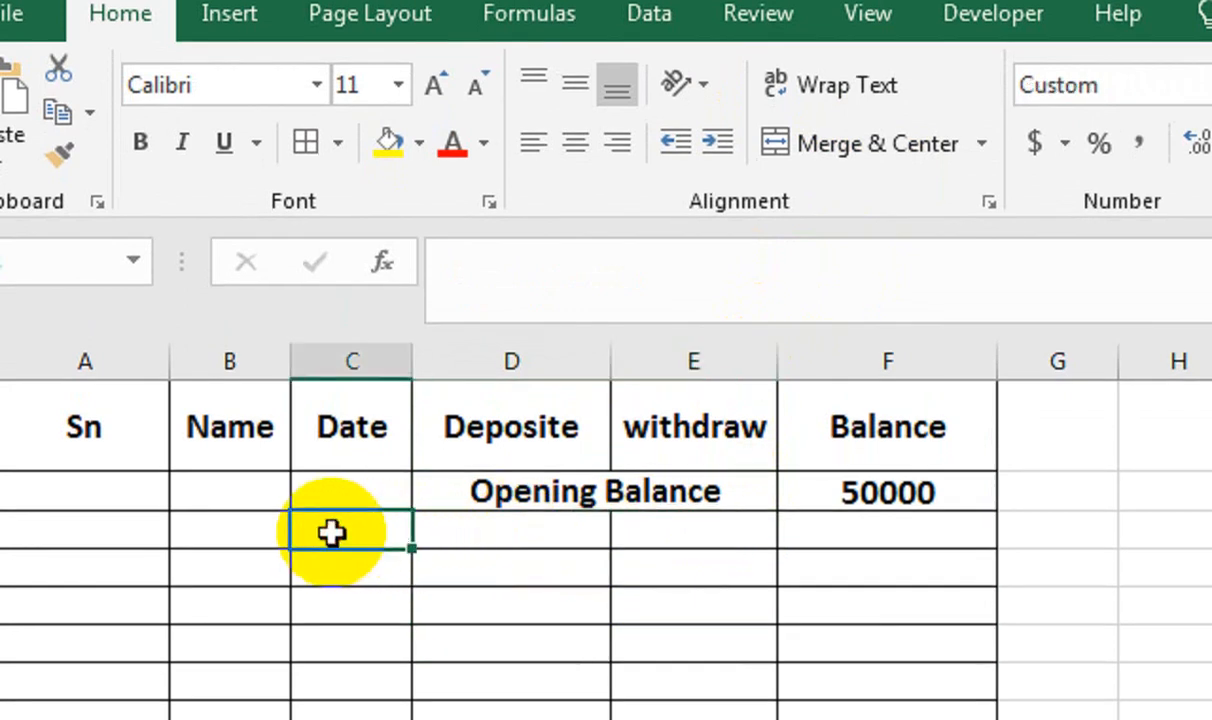
text(1-ja)
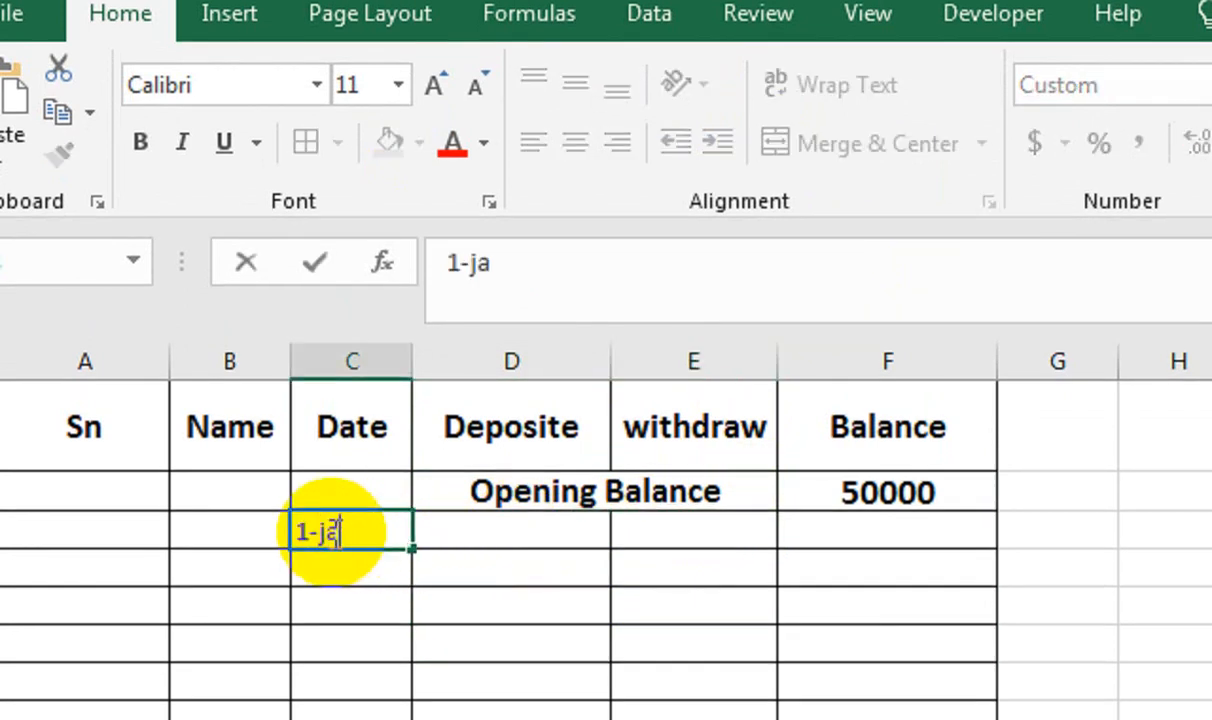
text(n-22)
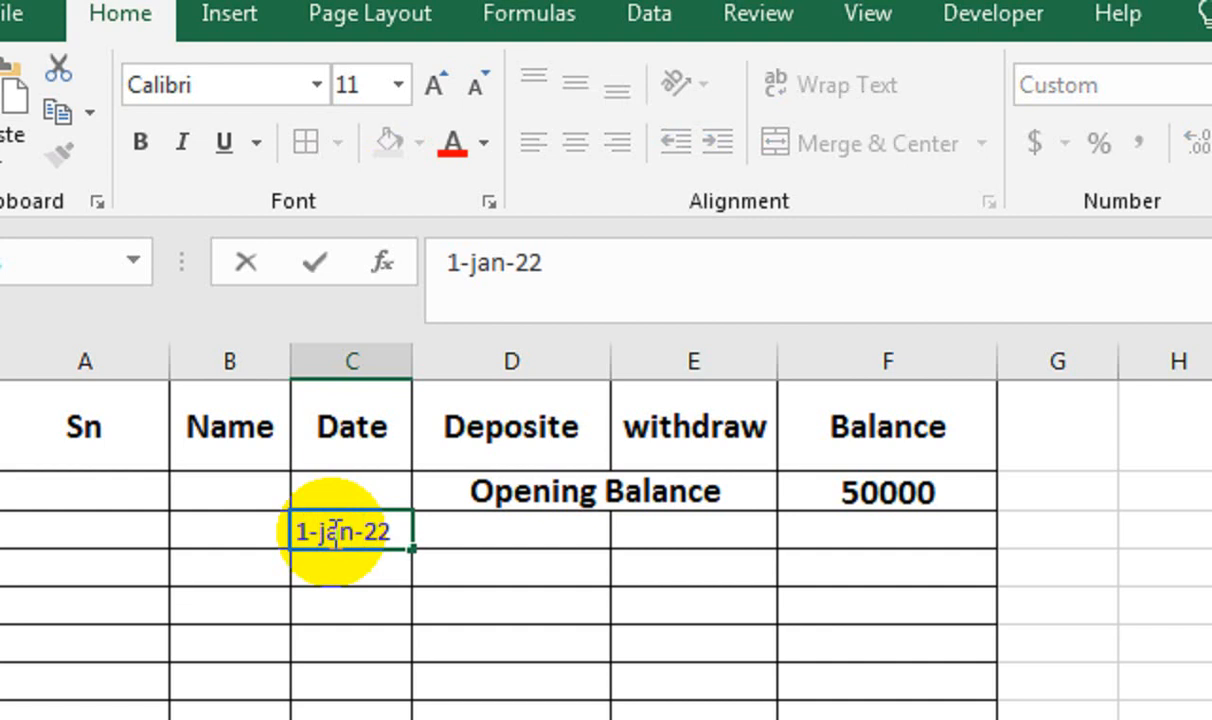
key(Tab)
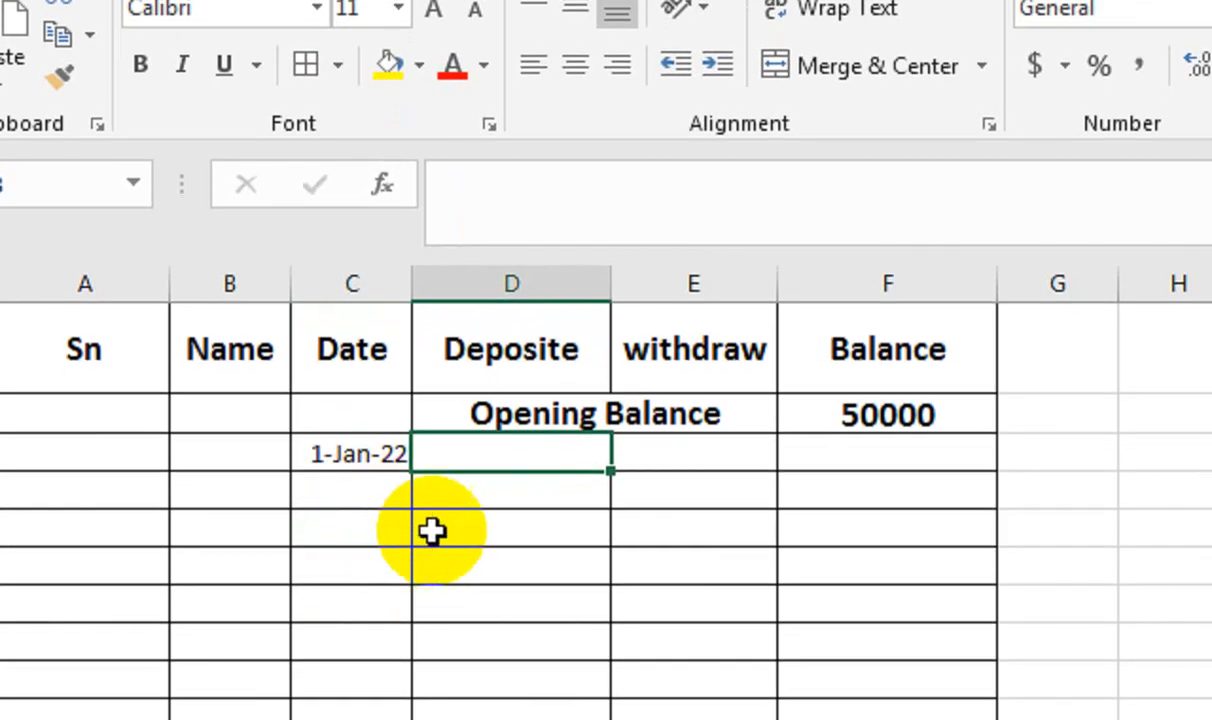
click(628, 462)
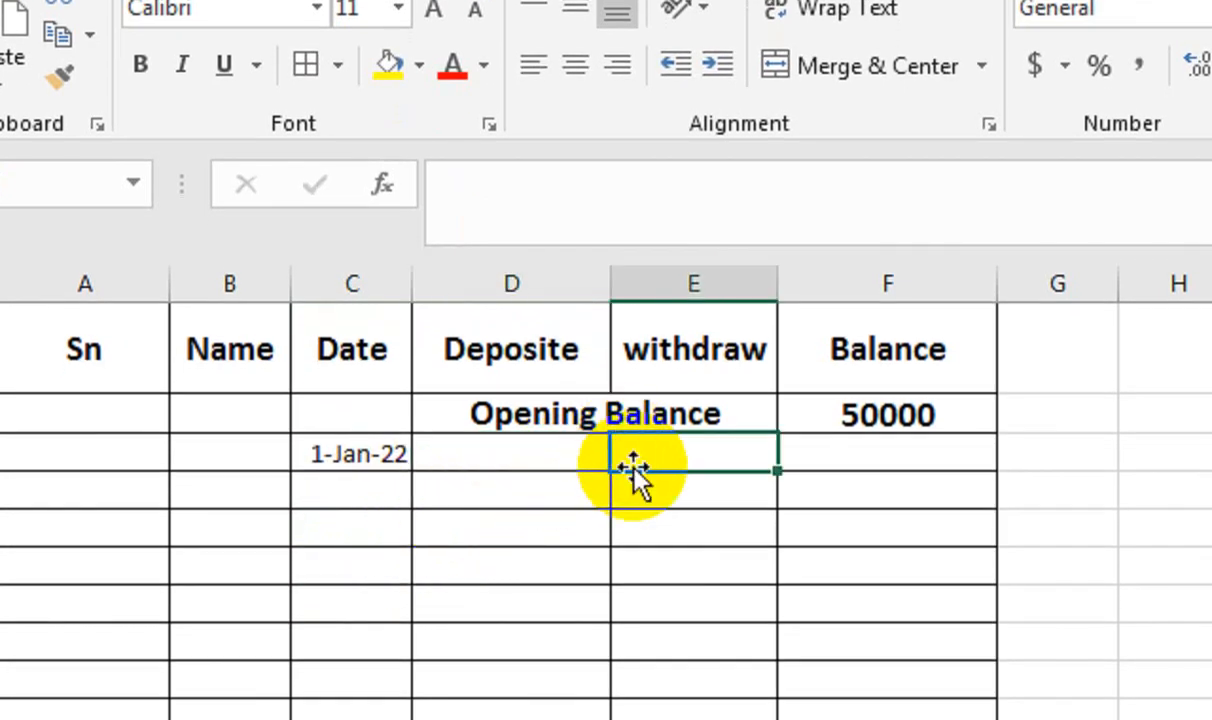
text(3000)
key(Return)
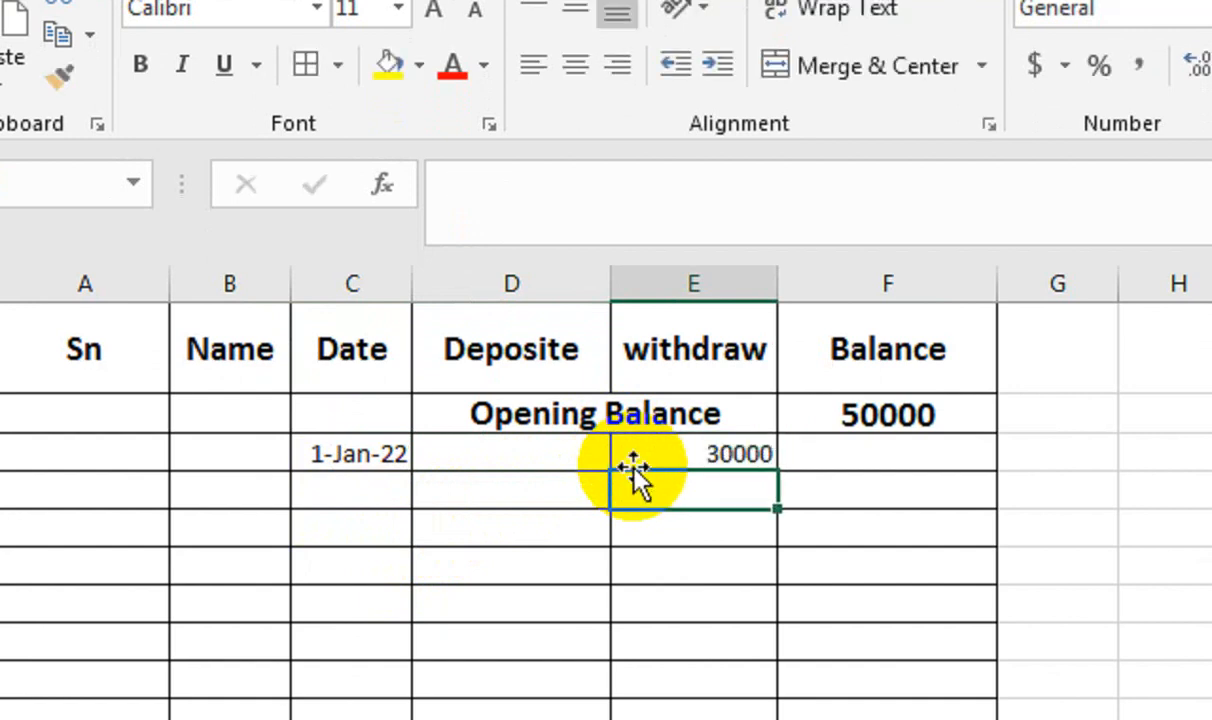
- Enter the running balance formula =F2+D3-E3 in cell F3
key(Up)
key(Right)
text(=)
key(Up)
text(+)
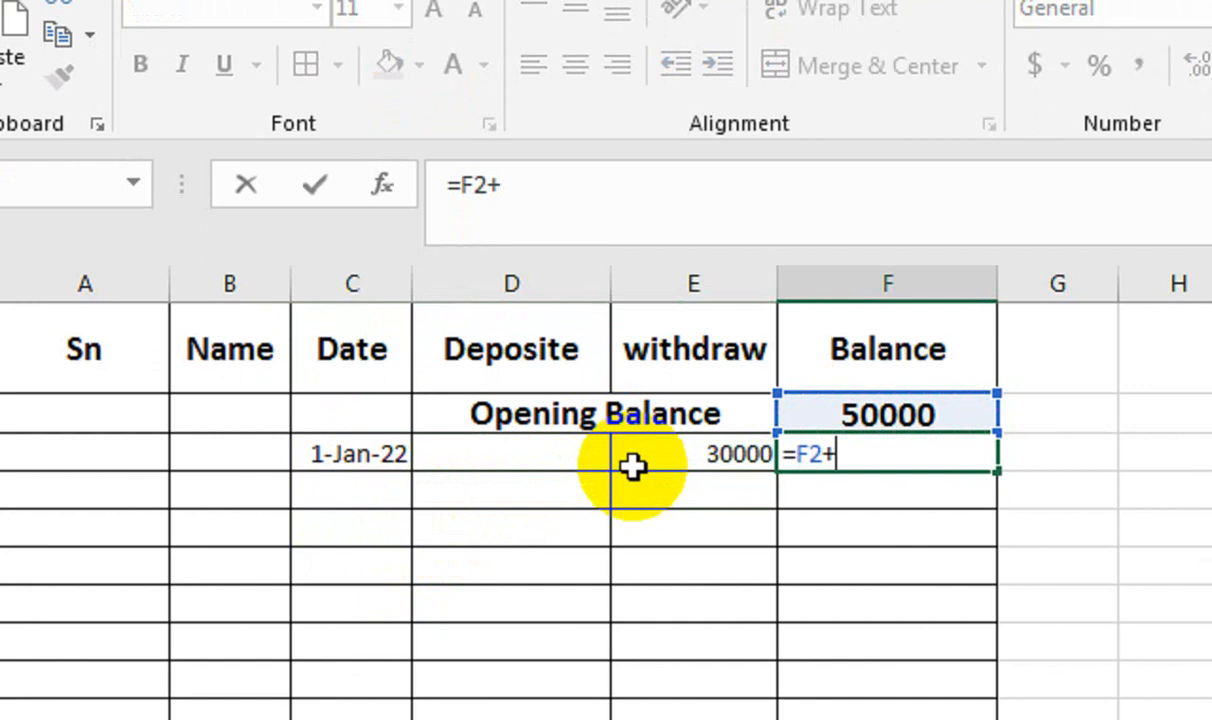
click(633, 465)
key(Left)
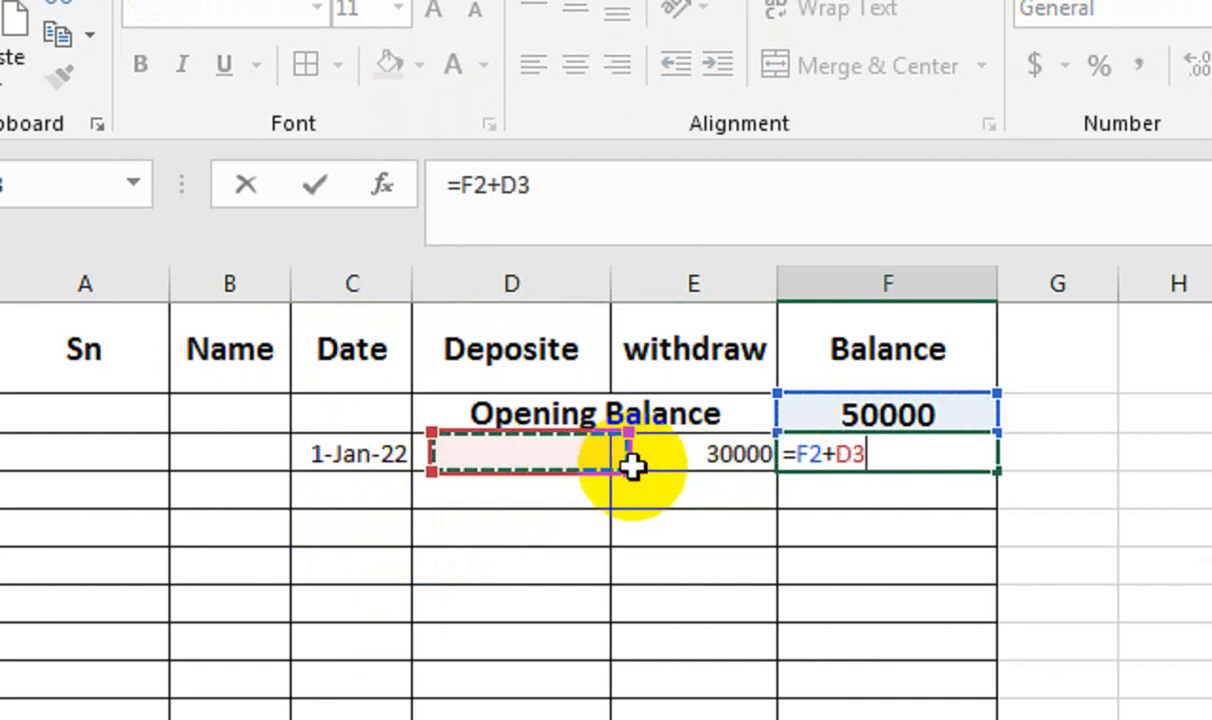
text(-)
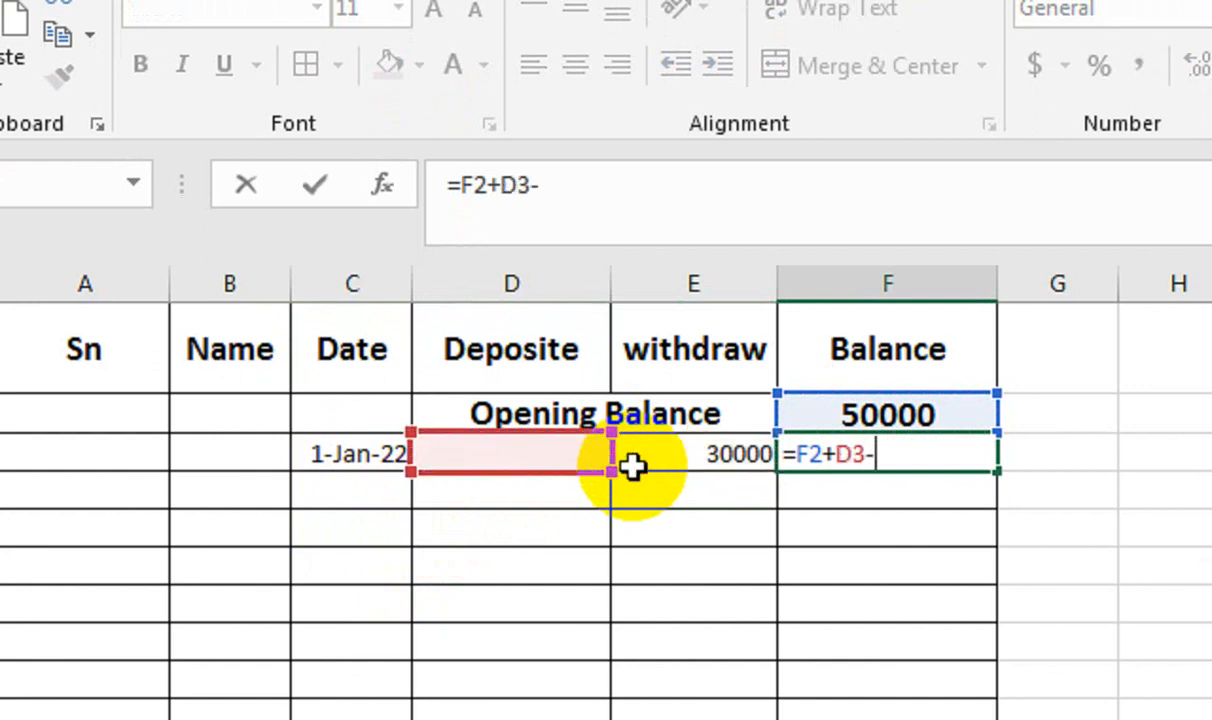
click(633, 465)
key(Return)
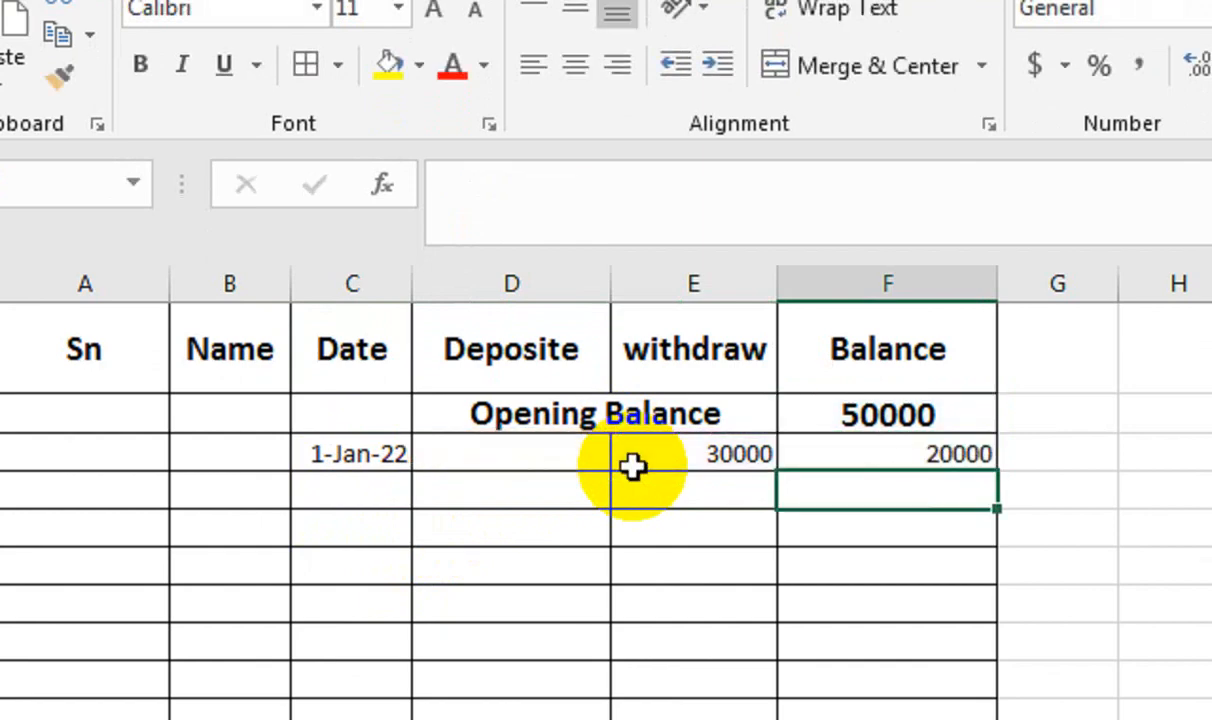
- Copy the formatting of the opening amount in F2 to F3:F12 and fill the F3 balance formula down to F12
click(822, 402)
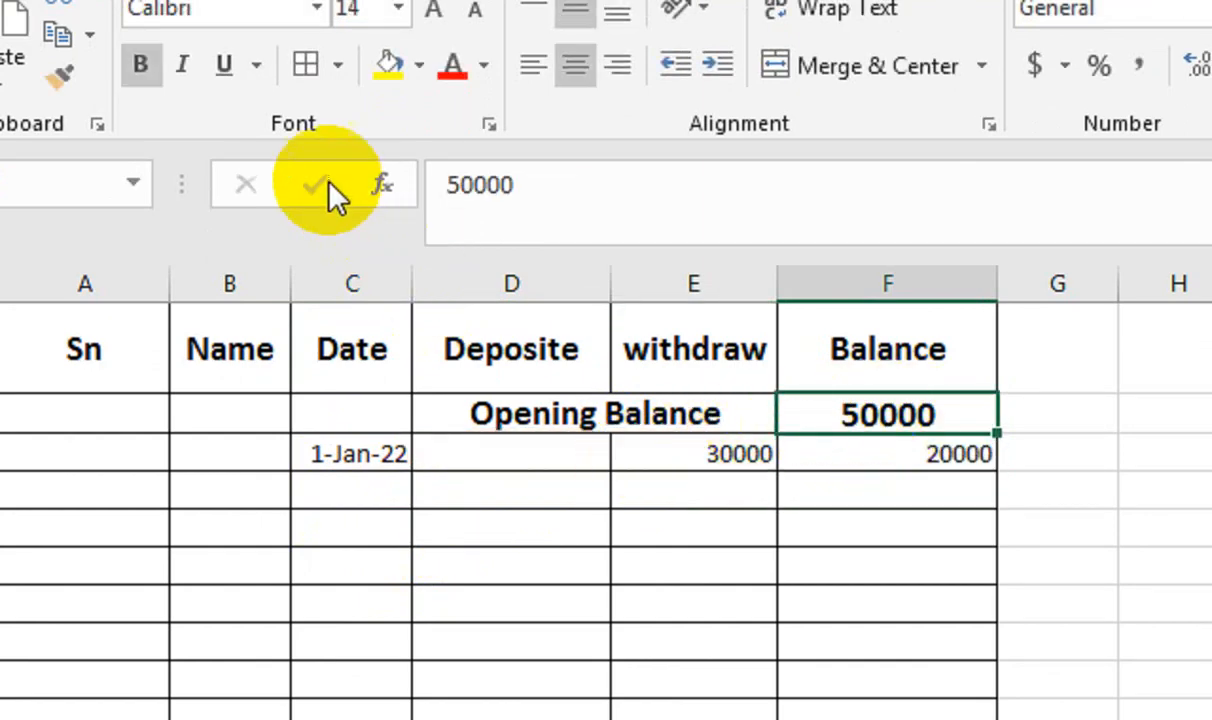
click(60, 75)
mouse_move(880, 455)
mouse_down()
mouse_move(872, 681)
mouse_move(977, 676)
mouse_up()
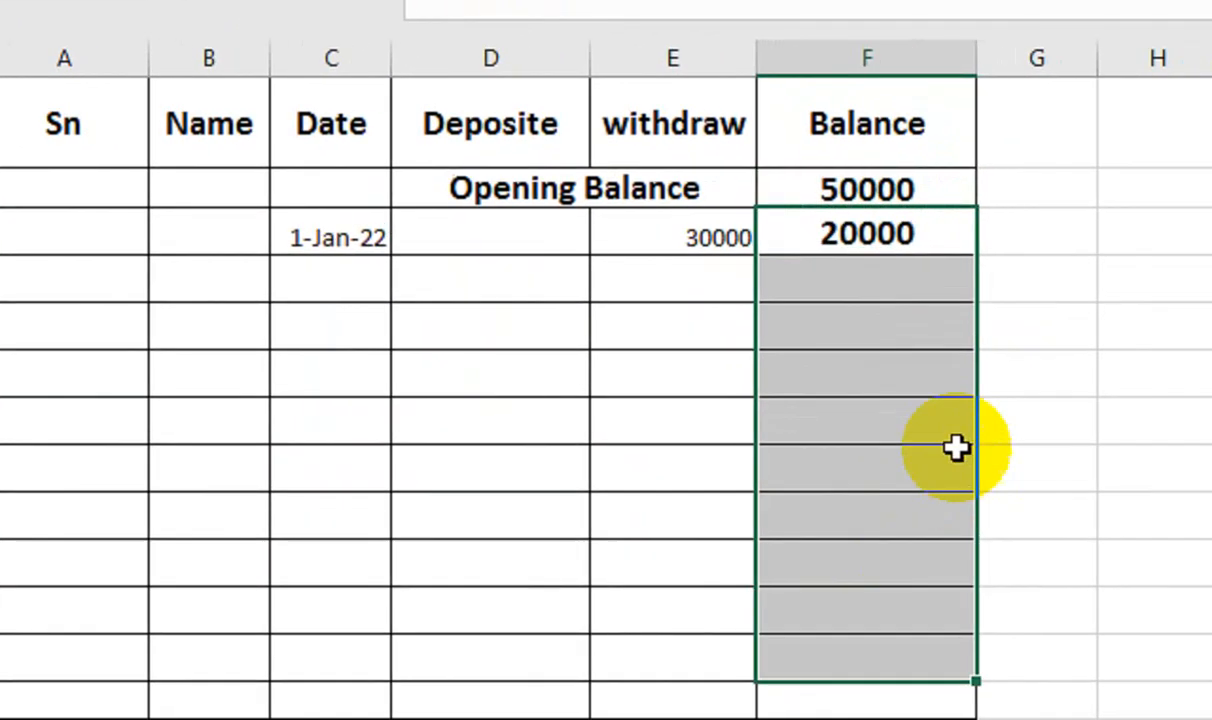
click(940, 238)
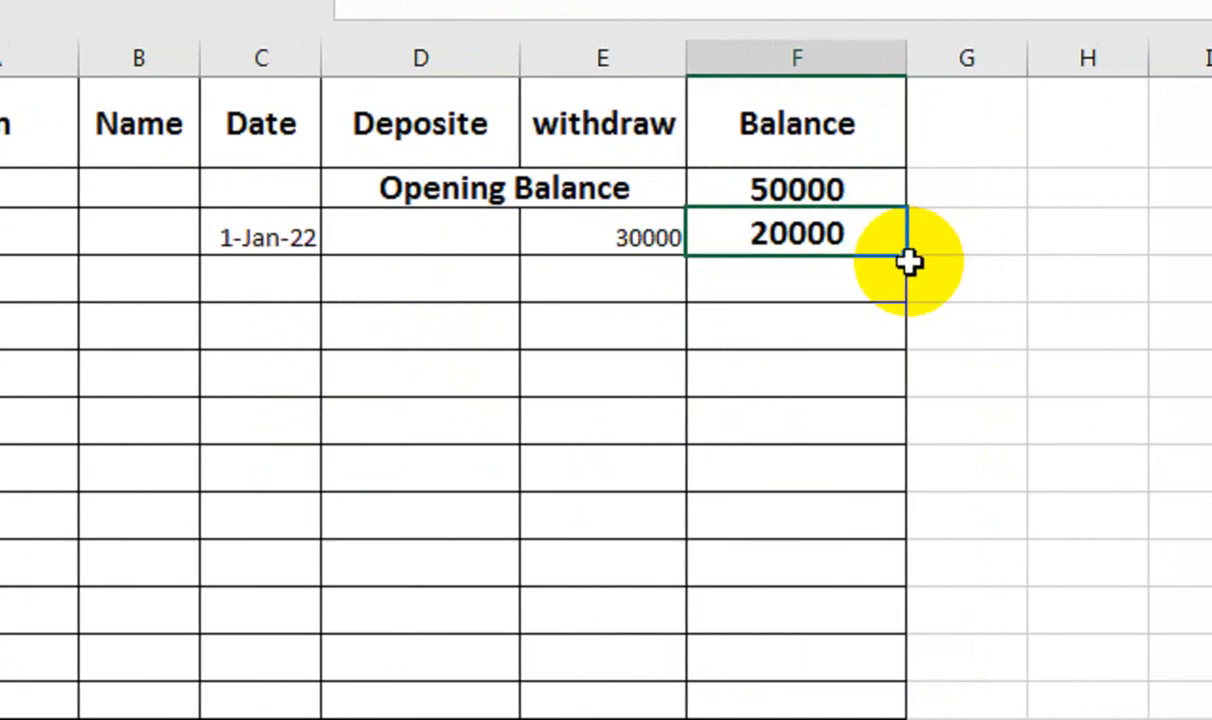
drag(908, 262, 871, 675)
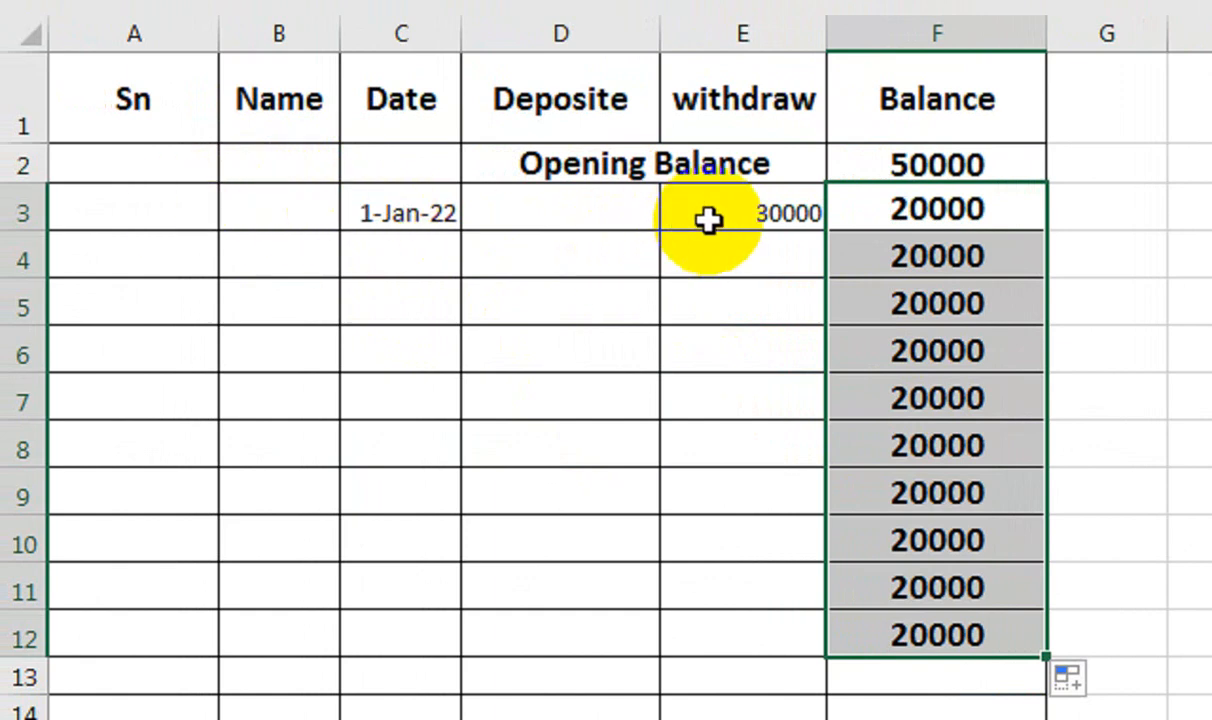
- Enter the date 1-Jan-22 in cell C4 for the second transaction
click(392, 253)
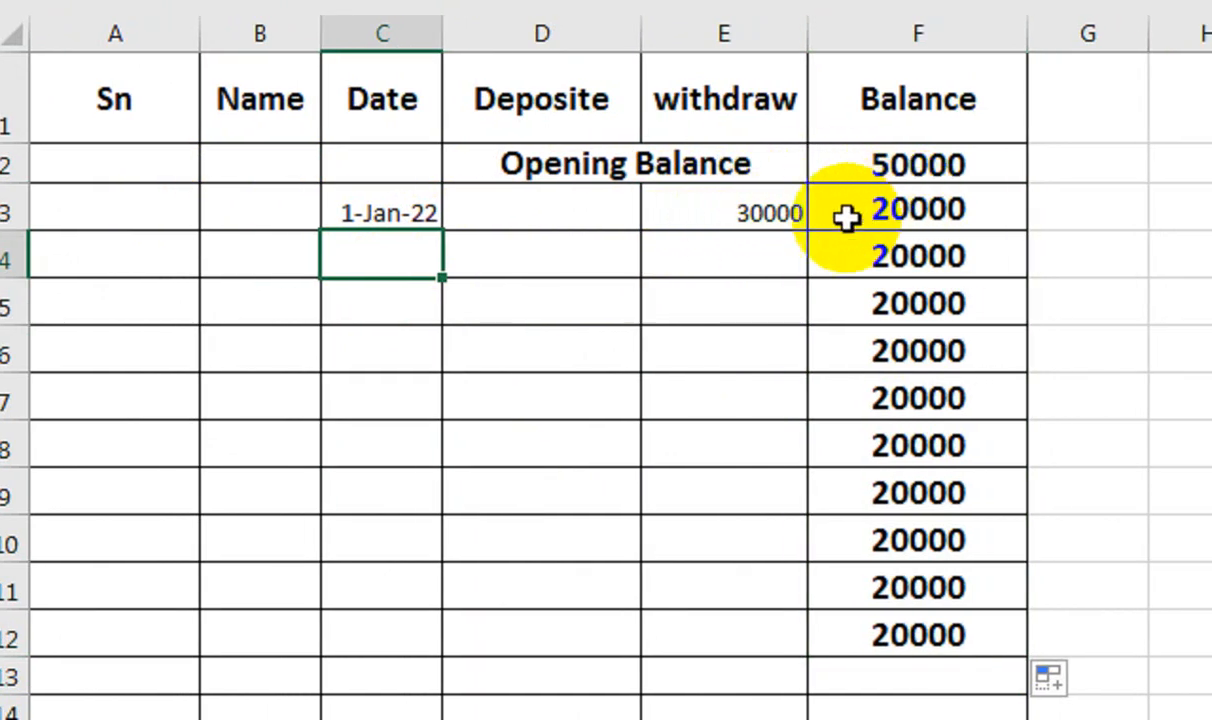
text(1-)
key(BackSpace)
key(BackSpace)
key(BackSpace)
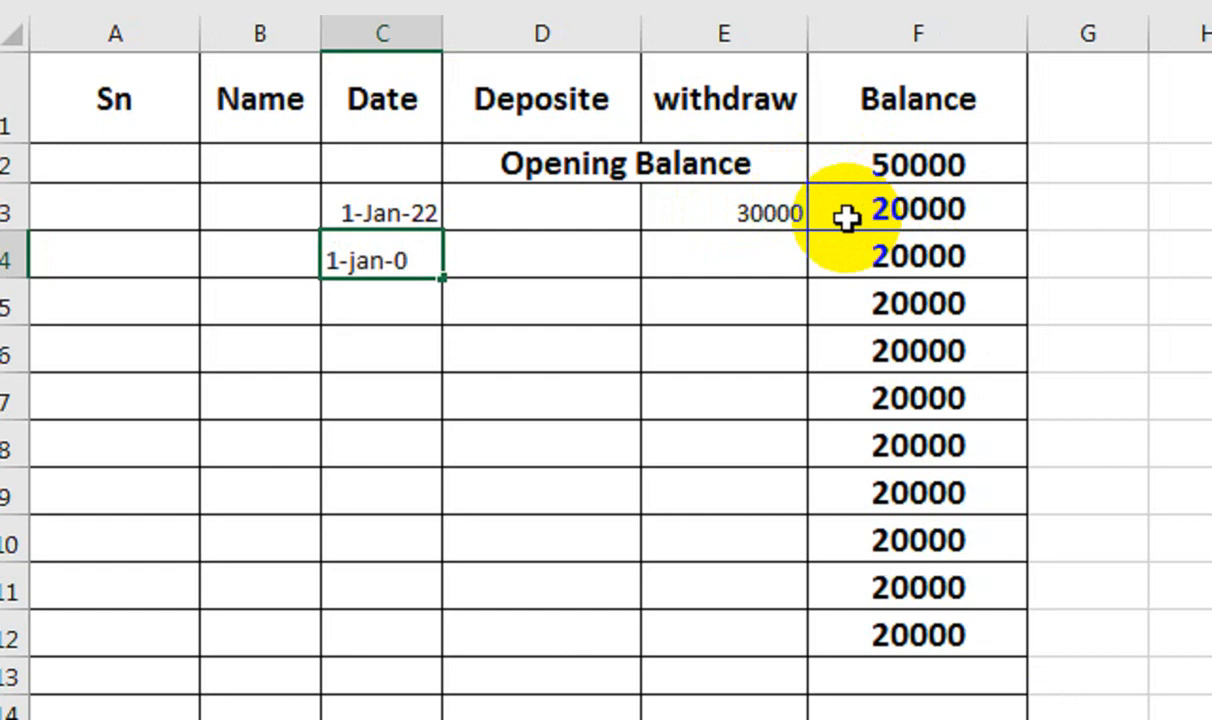
key(Tab)
key(Tab)
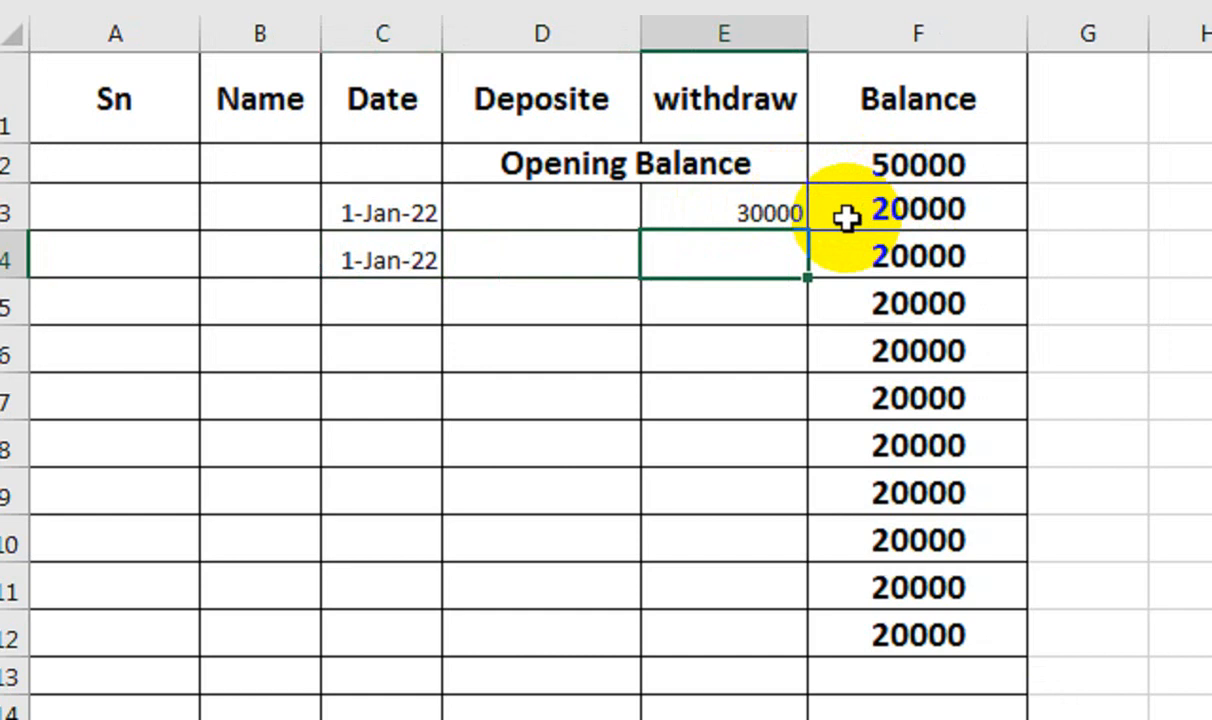
- Enter a withdrawal of 10000 in cell E4 and check the balance in F4
text(10000)
key(Return)
key(Up)
key(Right)
key(Right)
key(Right)
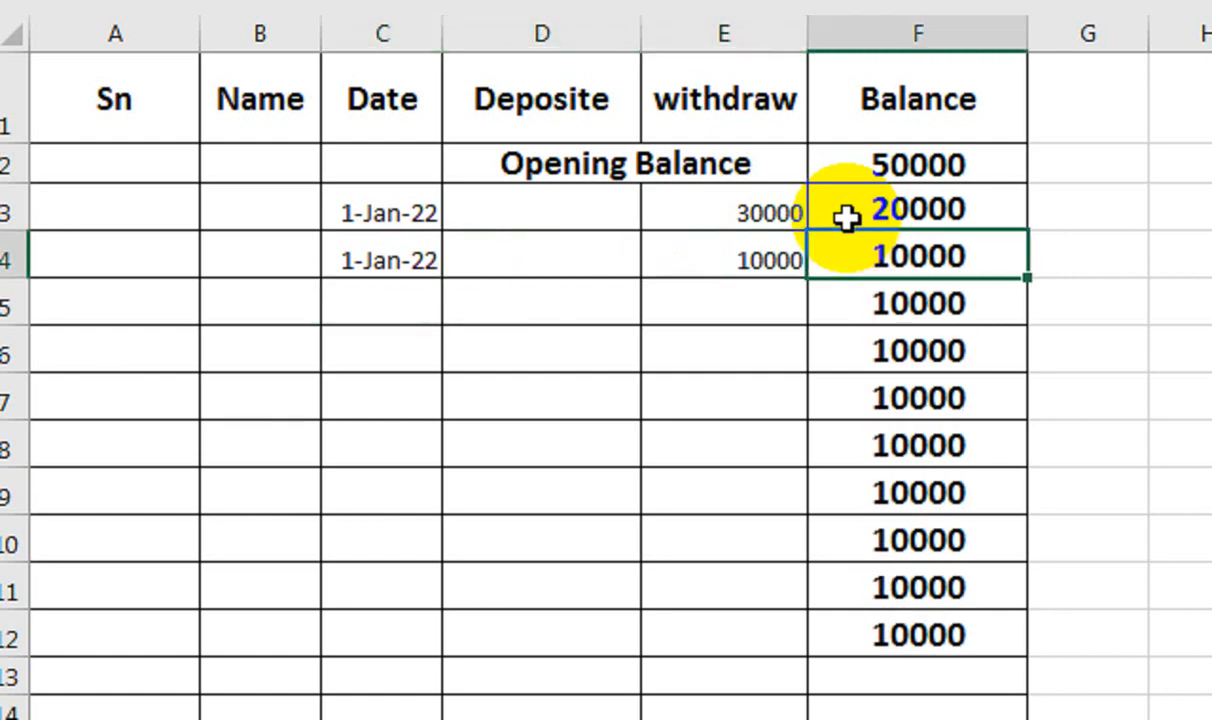
- Try a withdrawal of 11000 in cell E4, and clear the cell again
key(Left)
text(1)
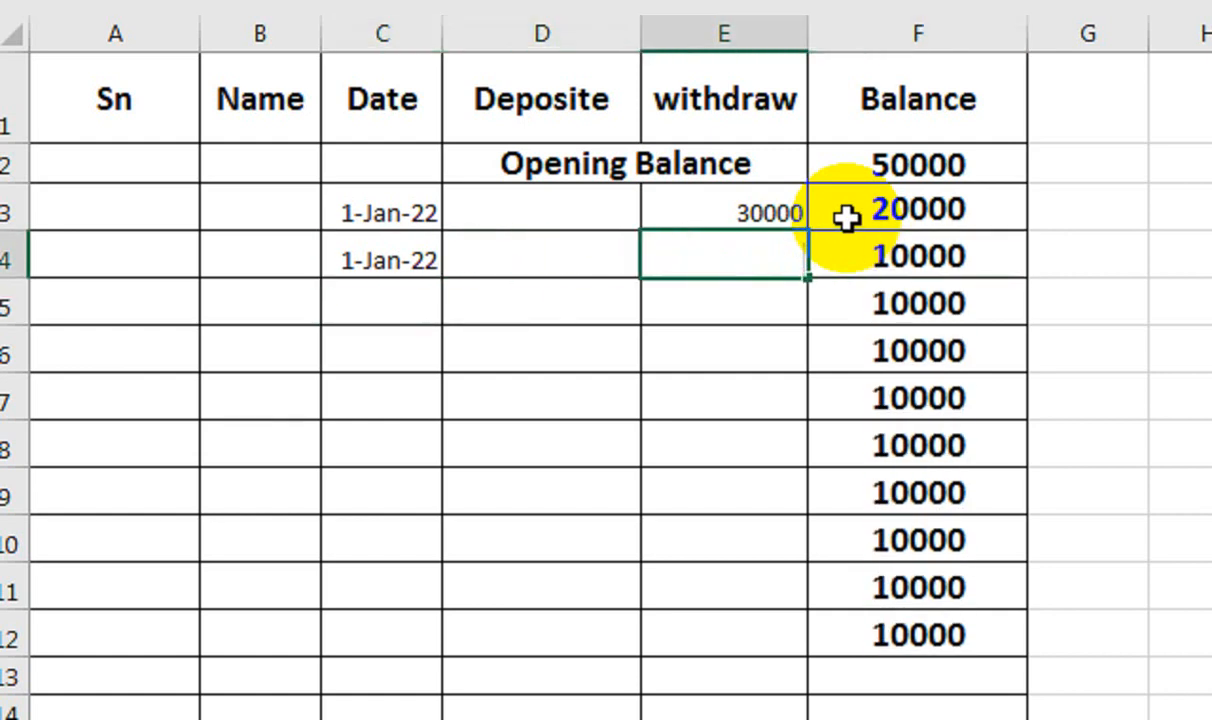
text(00000)
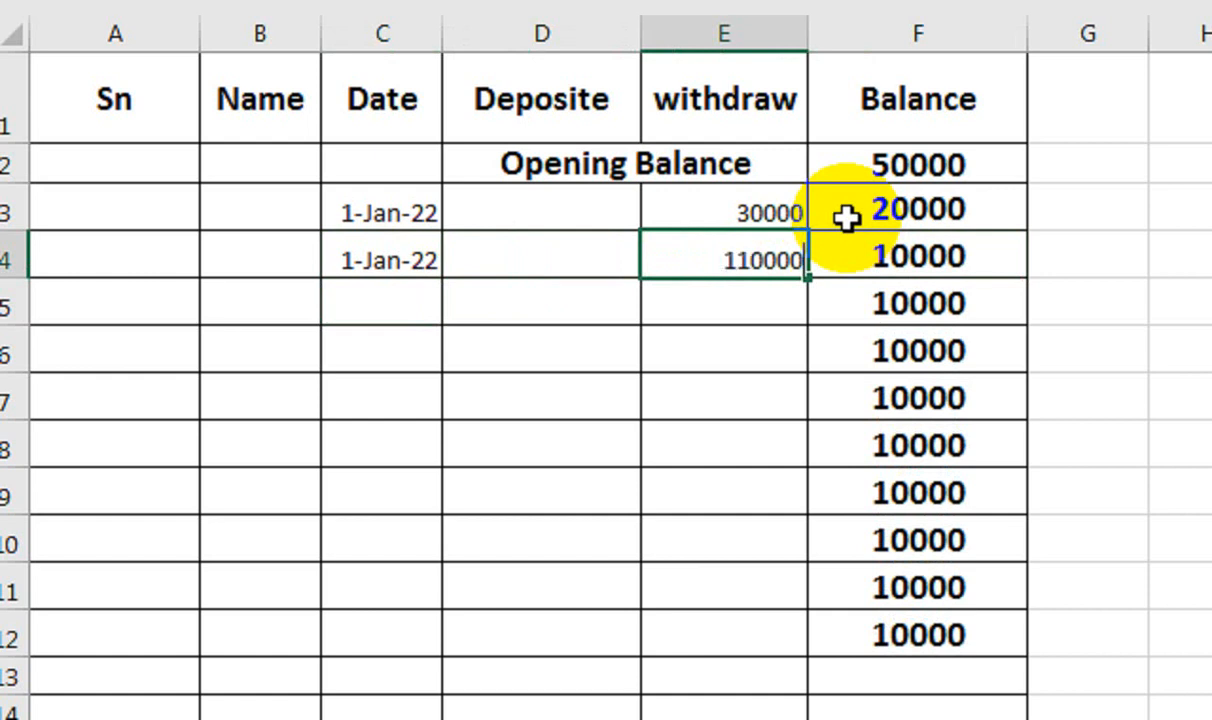
key(Return)
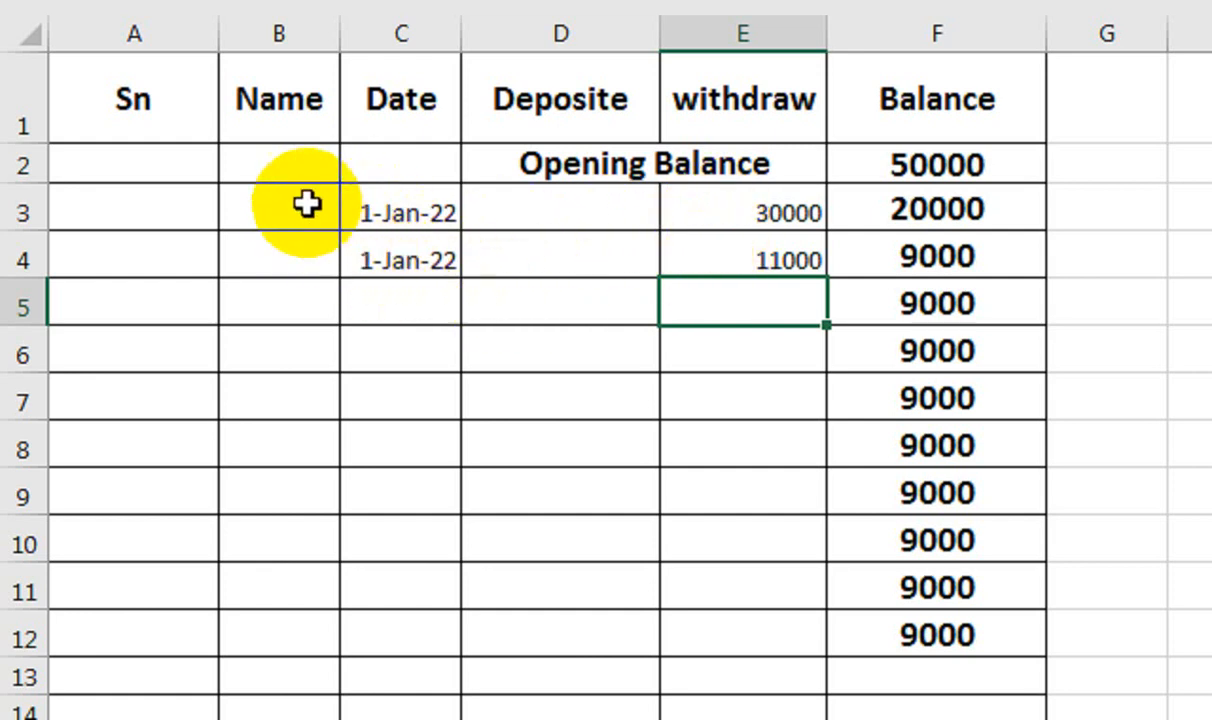
click(755, 260)
key(Delete)
- Enter the account holder's name in cell B3 for the first transaction
key(Left)
key(Left)
key(Left)
key(Up)
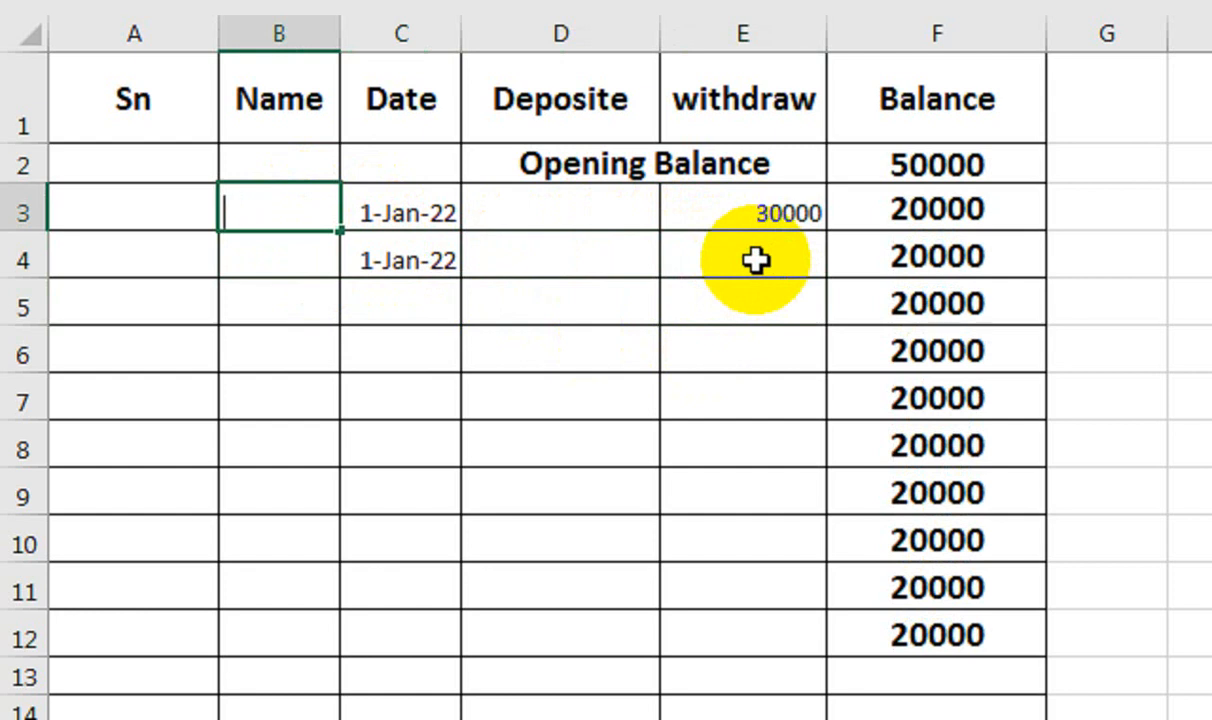
text(BA)
text(NAN)
key(Right)
key(Right)
key(Right)
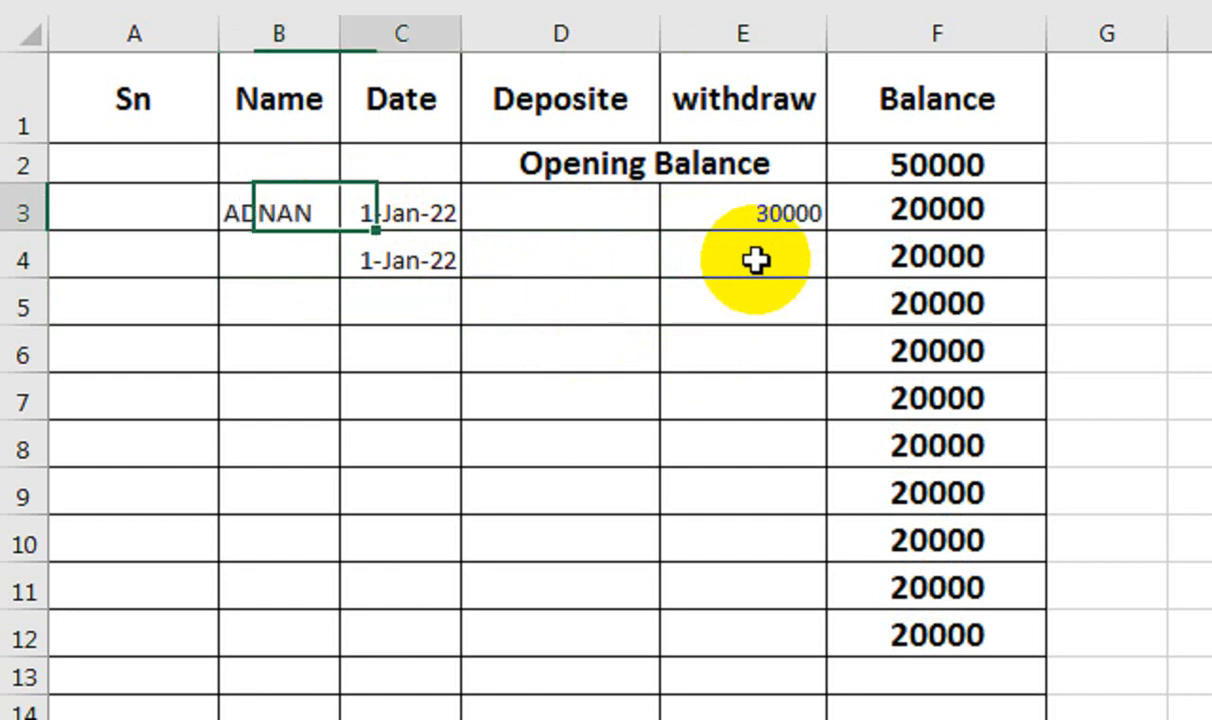
key(Down)
key(Down)
key(Left)
key(Left)
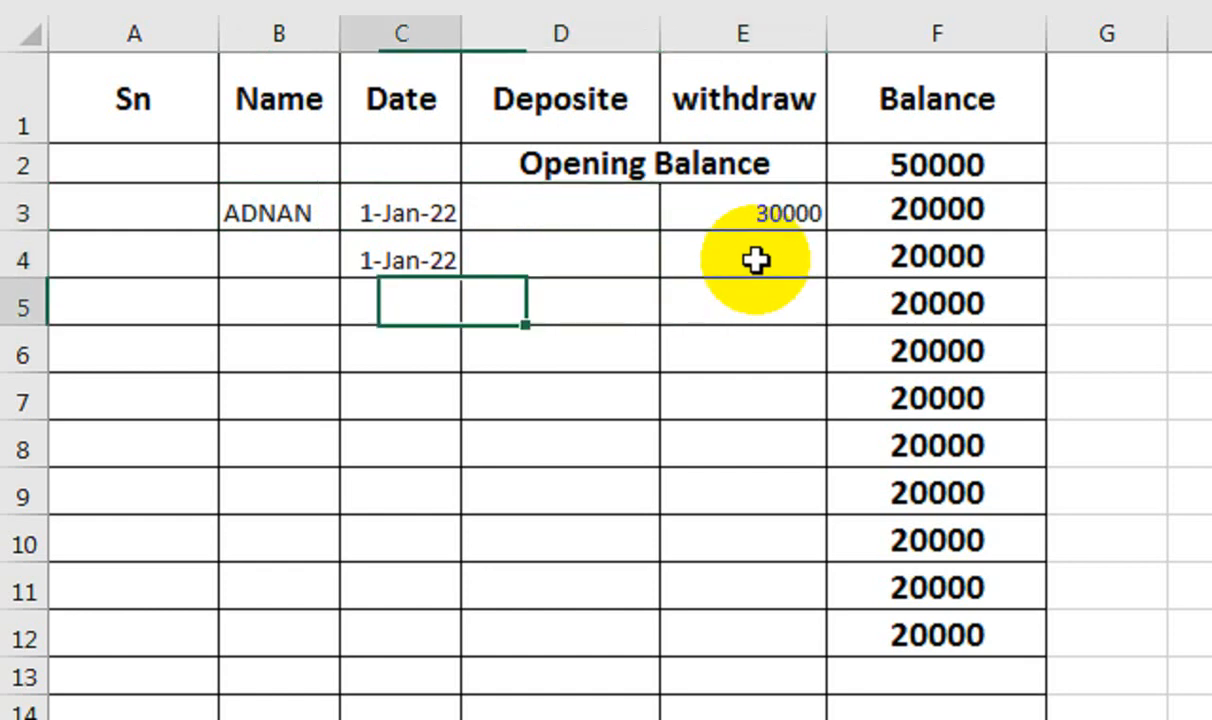
- Enter the second account holder's name in cell B4 for the second transaction
key(Left)
key(Up)
key(Right)
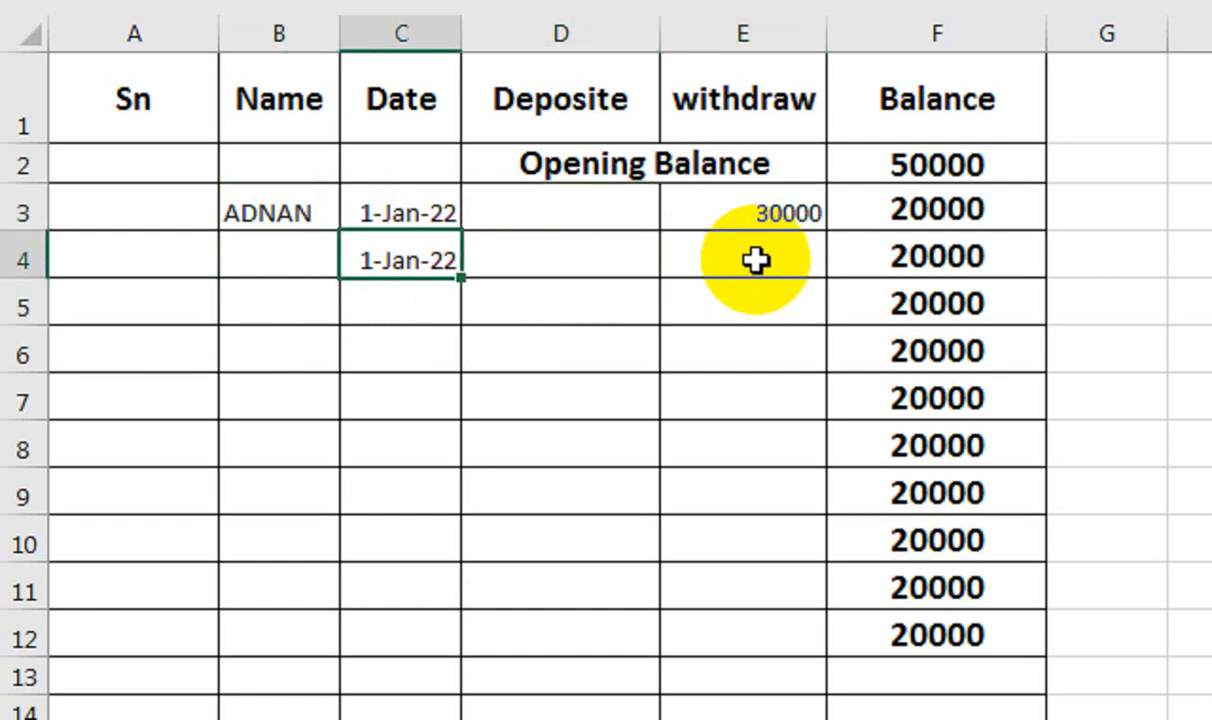
key(Left)
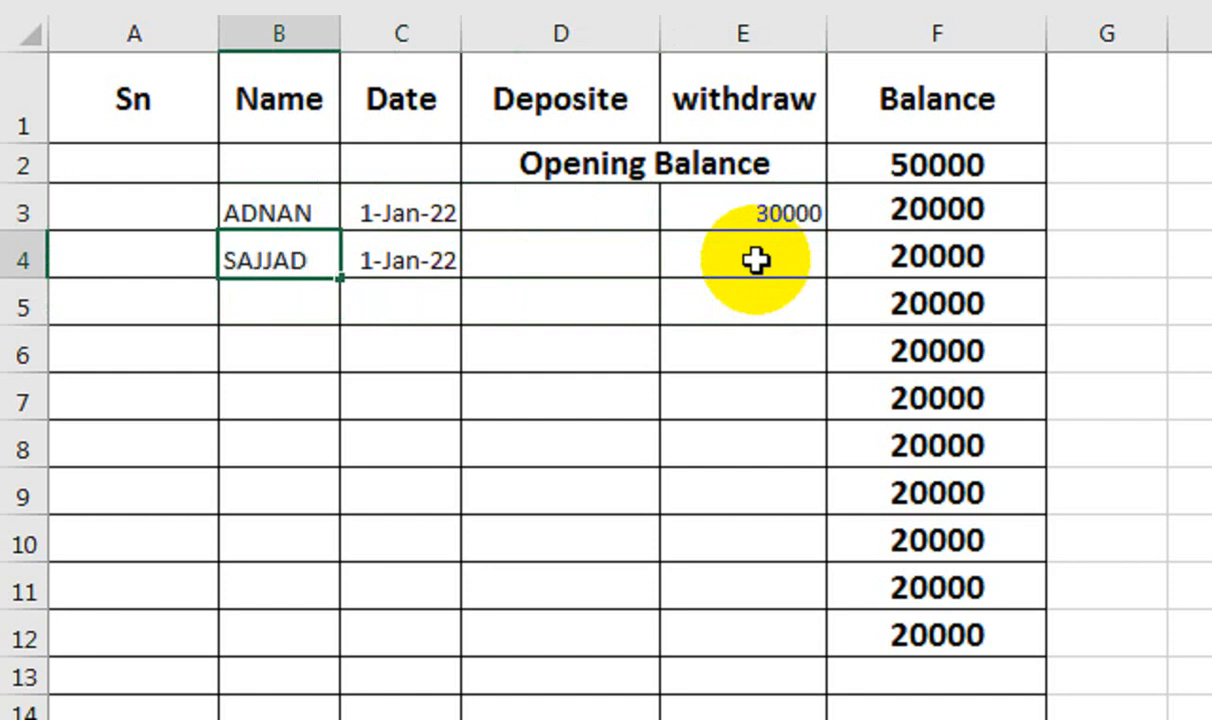
- Enter a withdrawal of 35000 in cell E4 for the second transaction
key(Right)
key(Right)
key(Right)
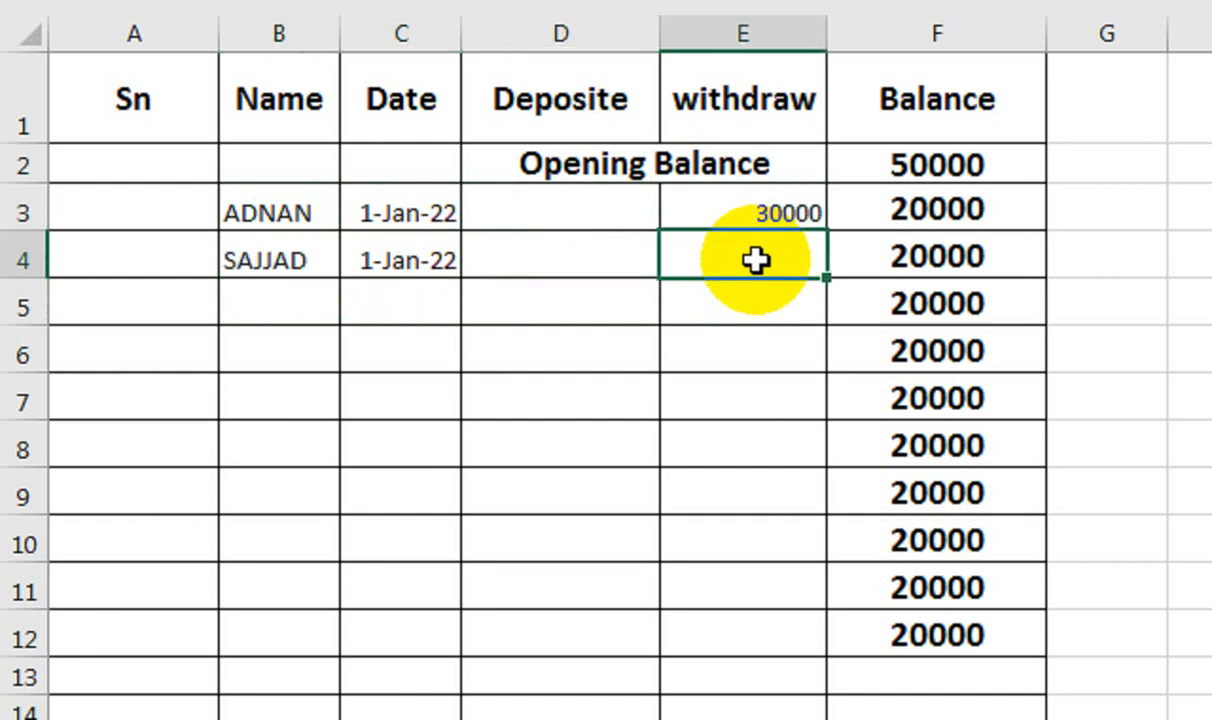
text(35000)
key(Return)
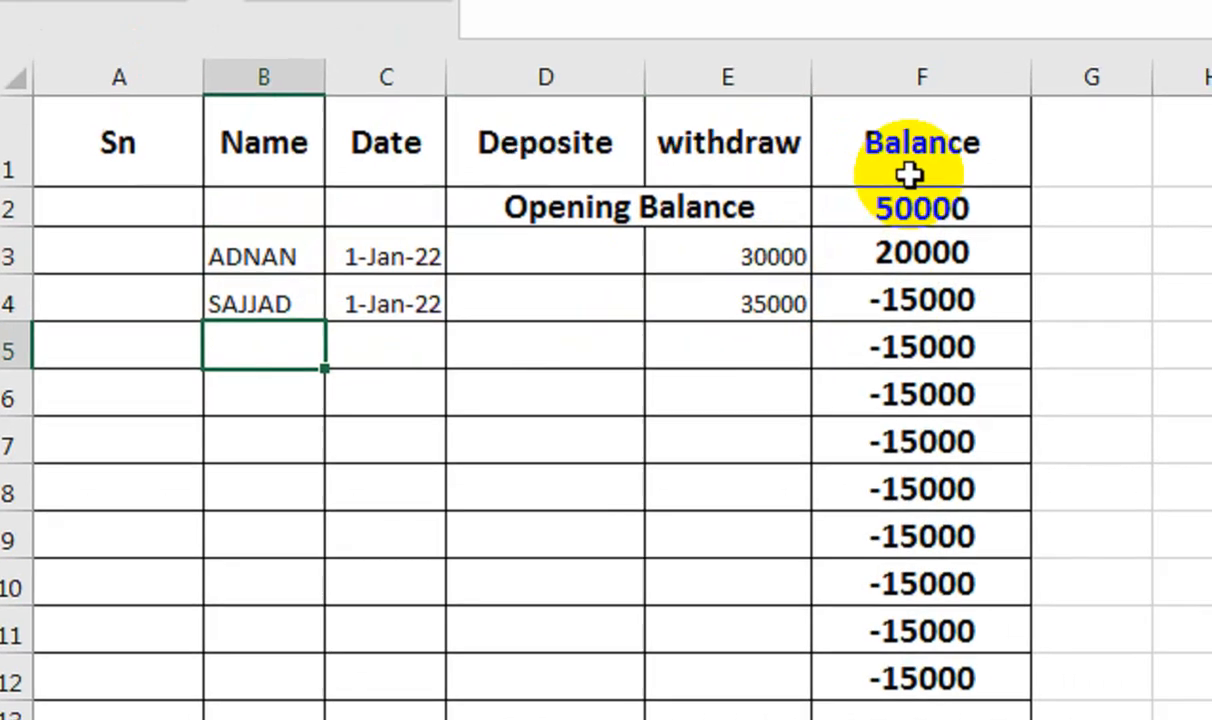
- Clear the running balance cells F3 to F12, keeping the opening balance
click(907, 234)
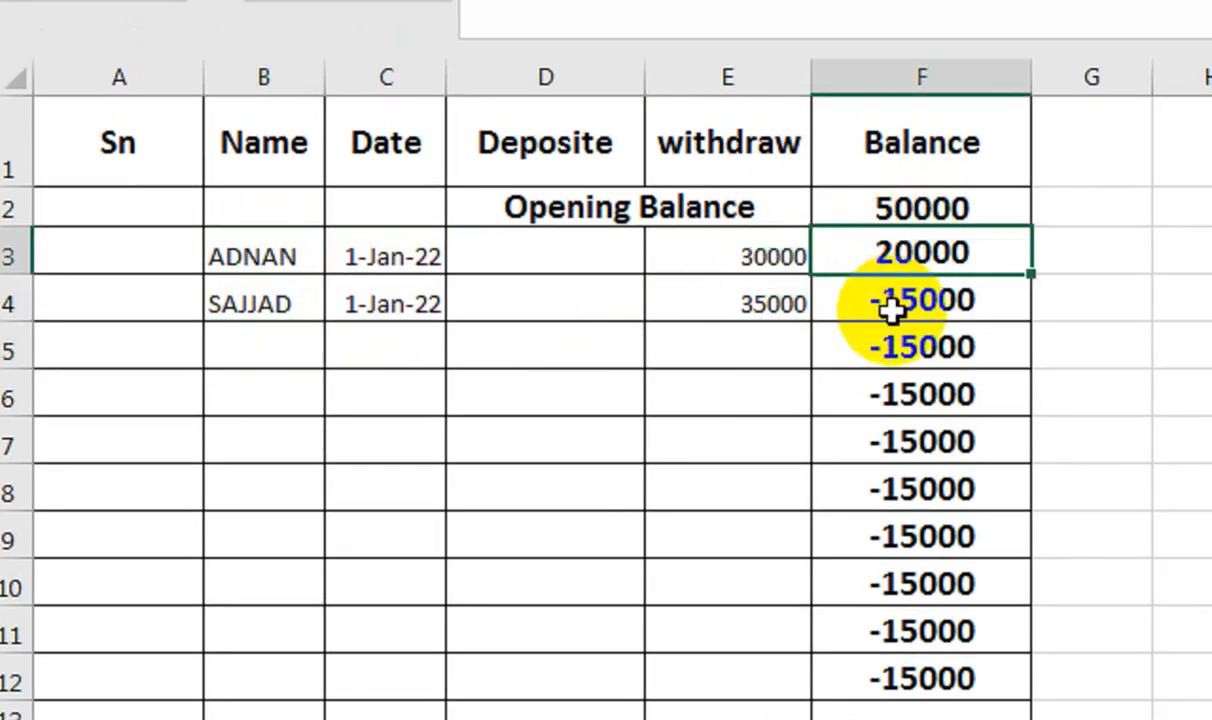
shift+click(893, 660)
key(Delete)
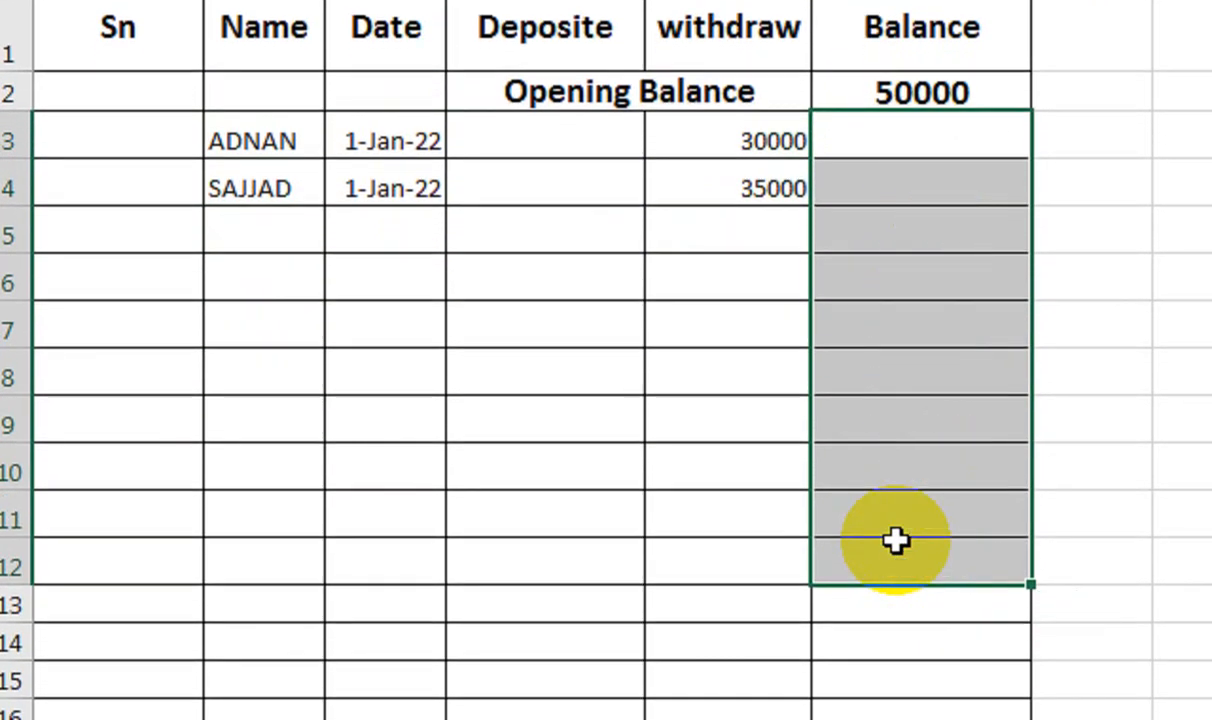
- Fill in the name for the third transaction in cell B5 by copying the account holder's name from B3
click(277, 232)
text(ADNANA)
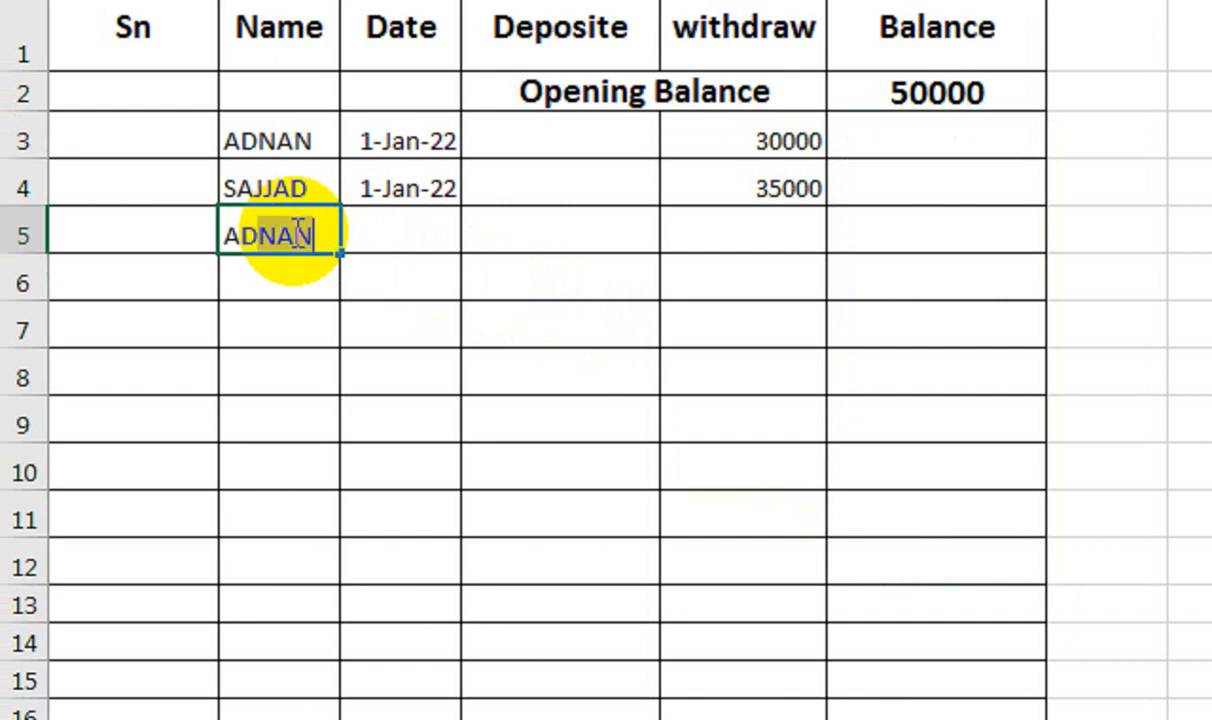
key(Tab)
key(Left)
key(Up)
key(Up)
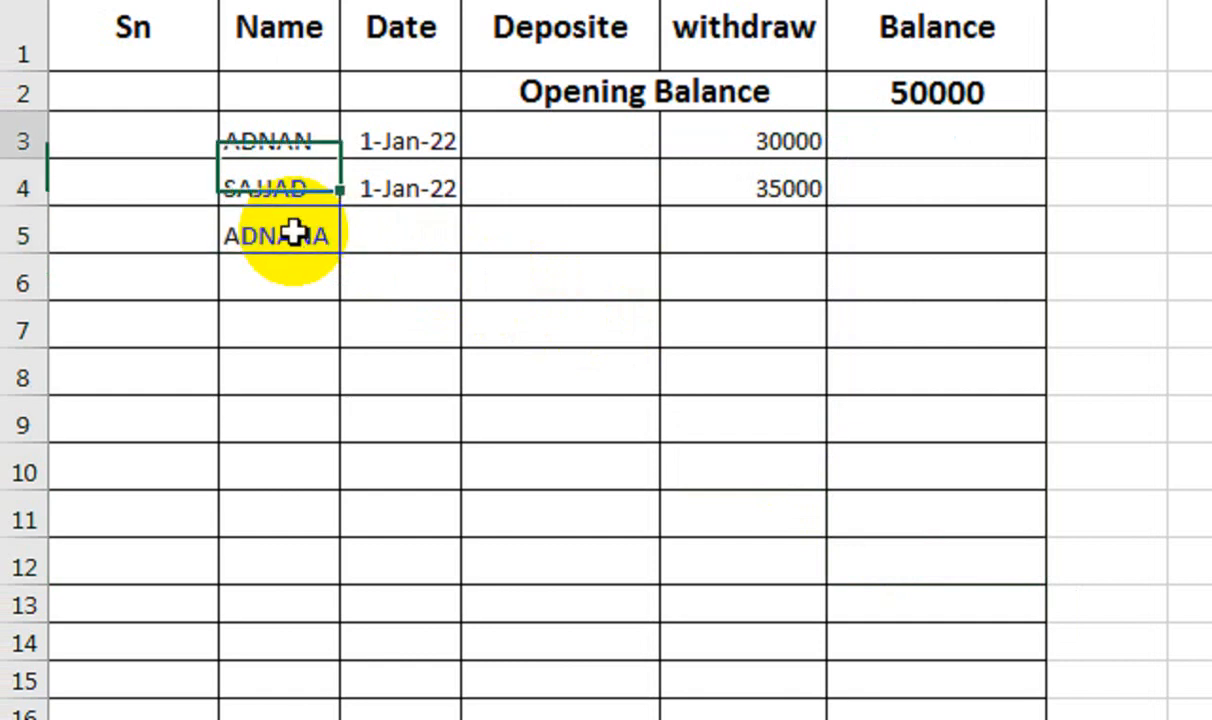
key(ctrl+c)
key(Down)
key(Down)
key(ctrl+v)
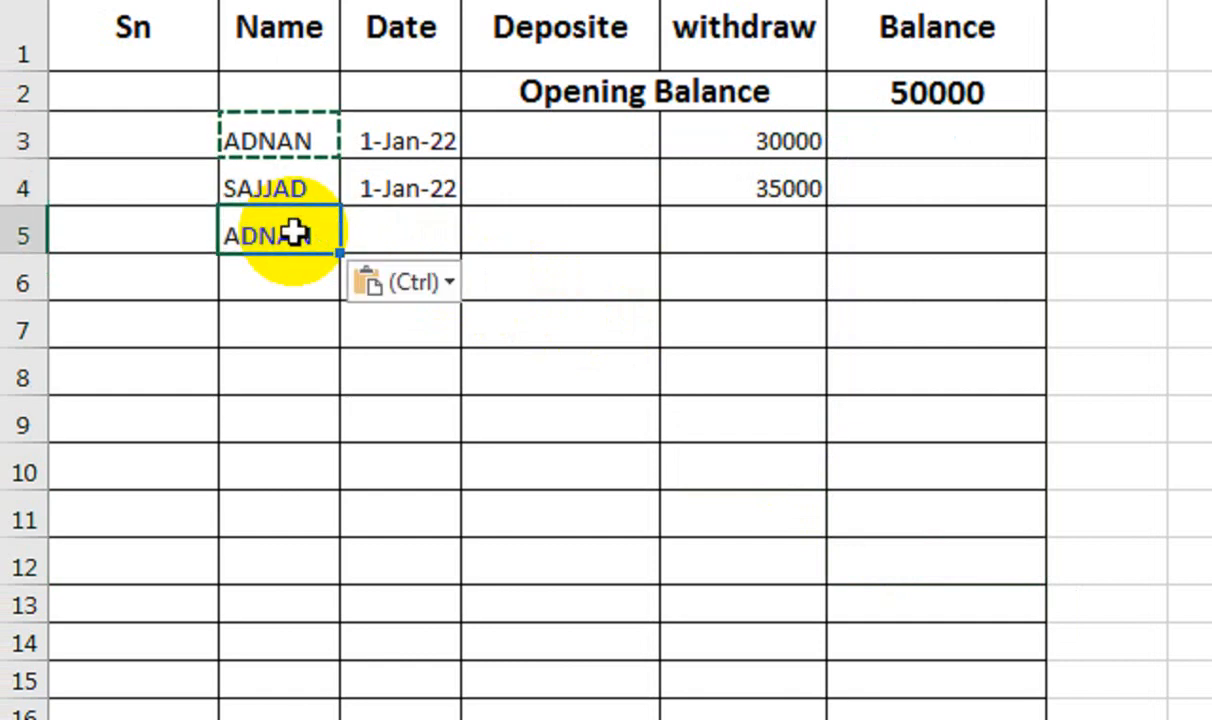
- Enter the date 1-Jan-22 in cell C5 for the third transaction
key(Right)
text(1-JAN-11)
key(Right)
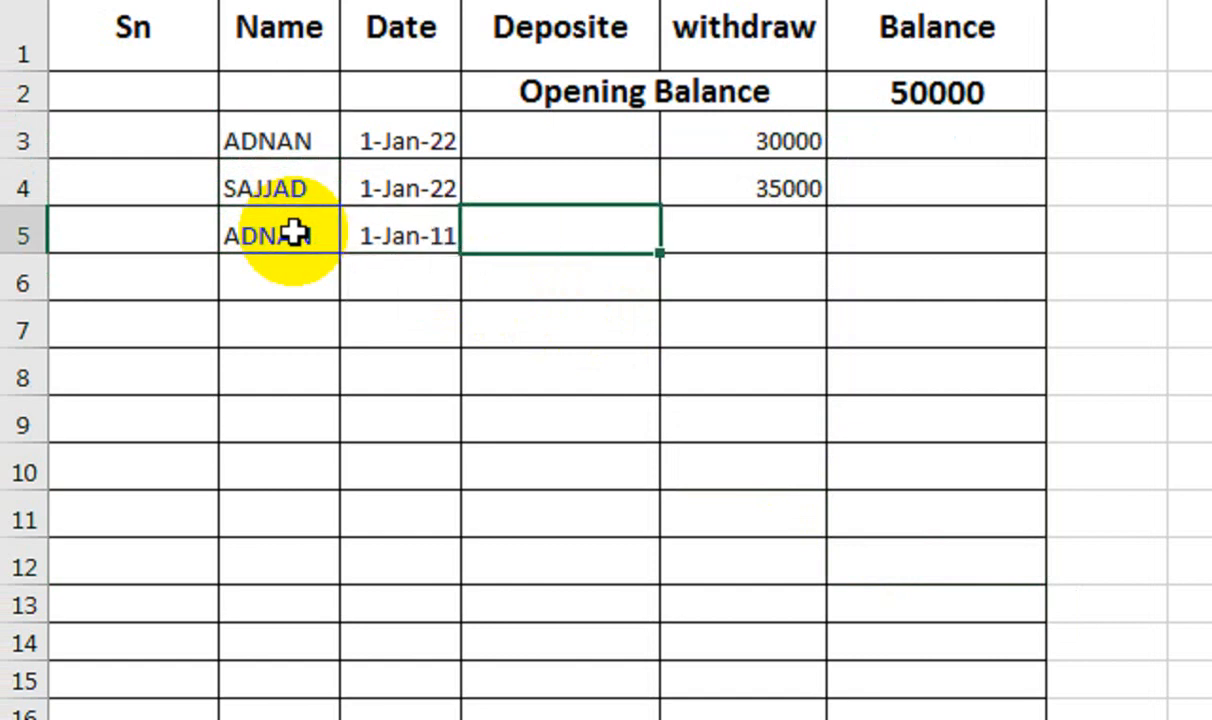
key(Left)
key(F2)
key(BackSpace)
key(BackSpace)
text(22)
key(Tab)
key(Tab)
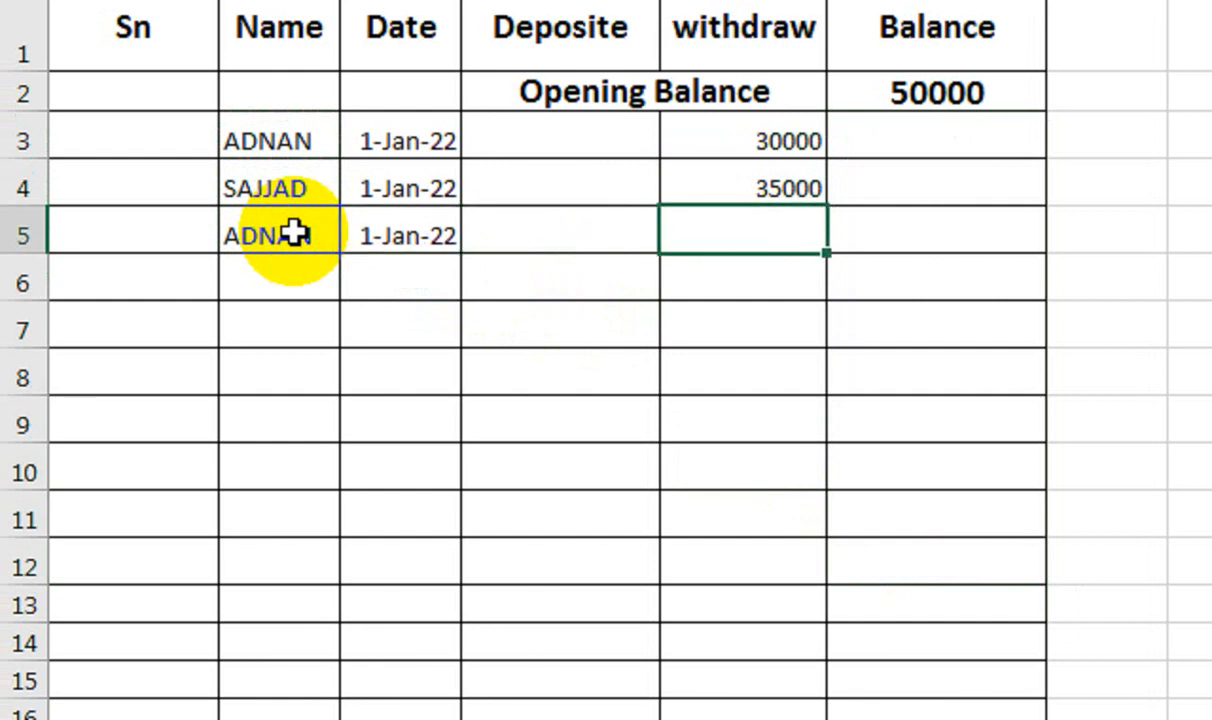
- Try to enter a withdrawal of 11000 in cell E5, and discard the entry
key(Up)
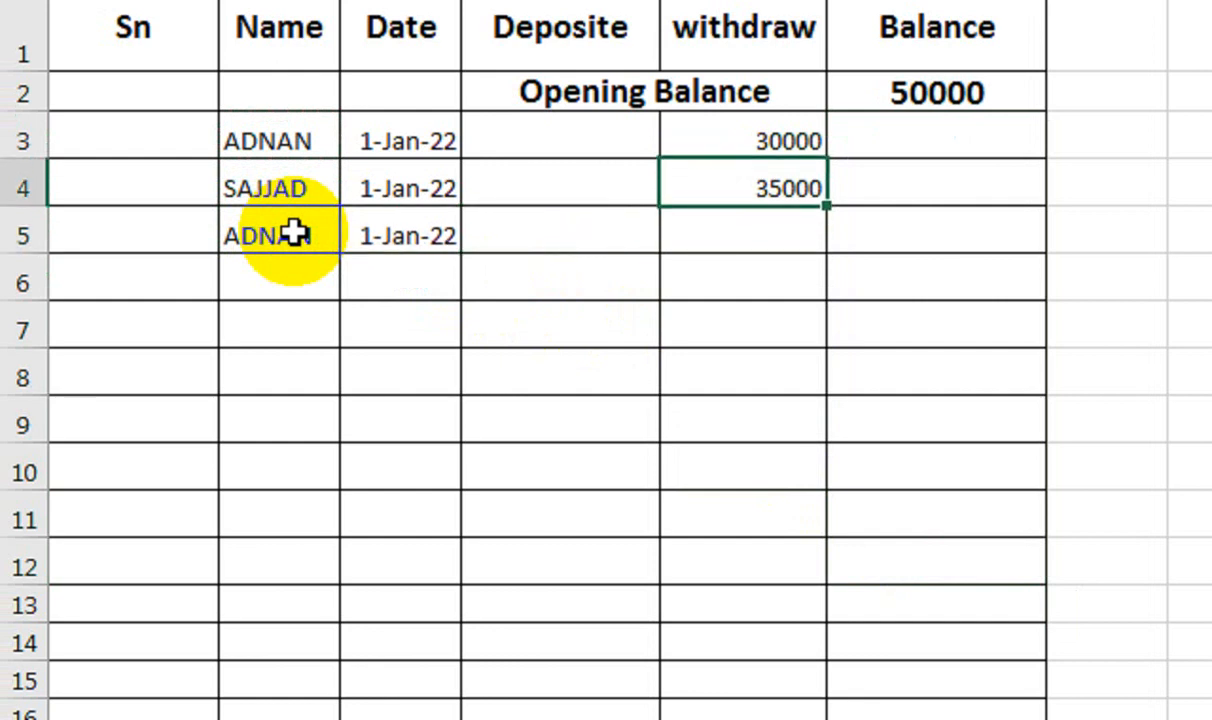
key(Up)
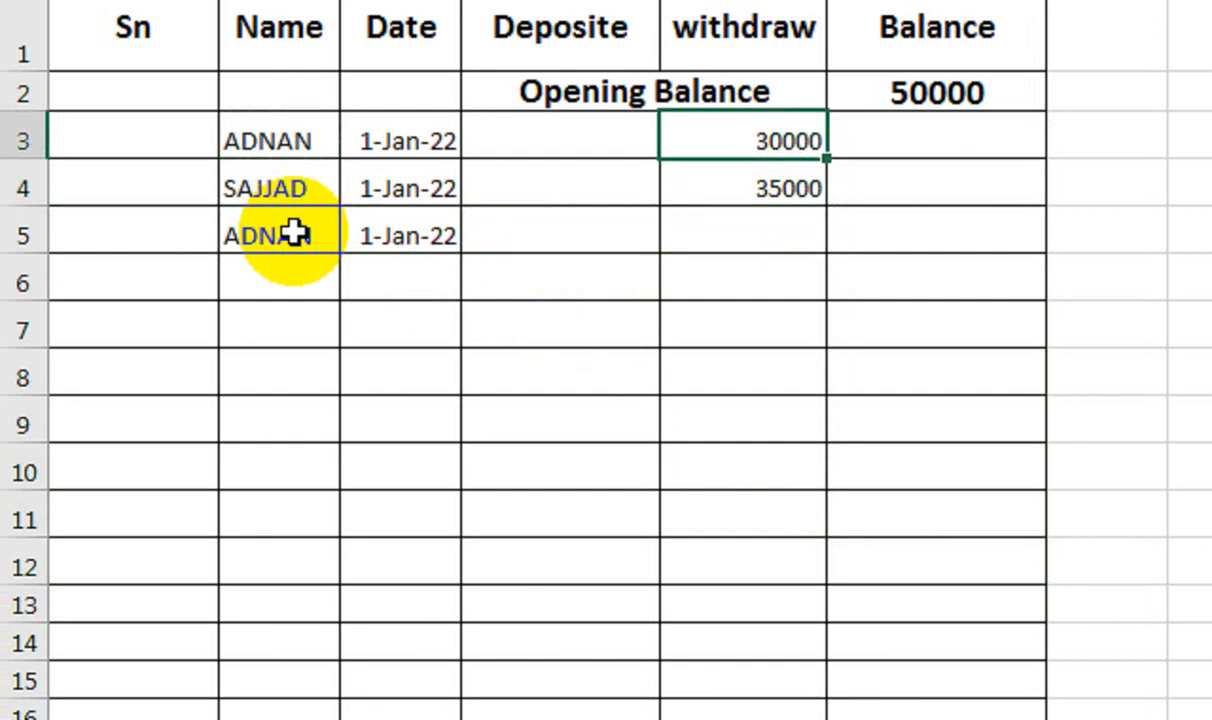
key(Down)
key(Down)
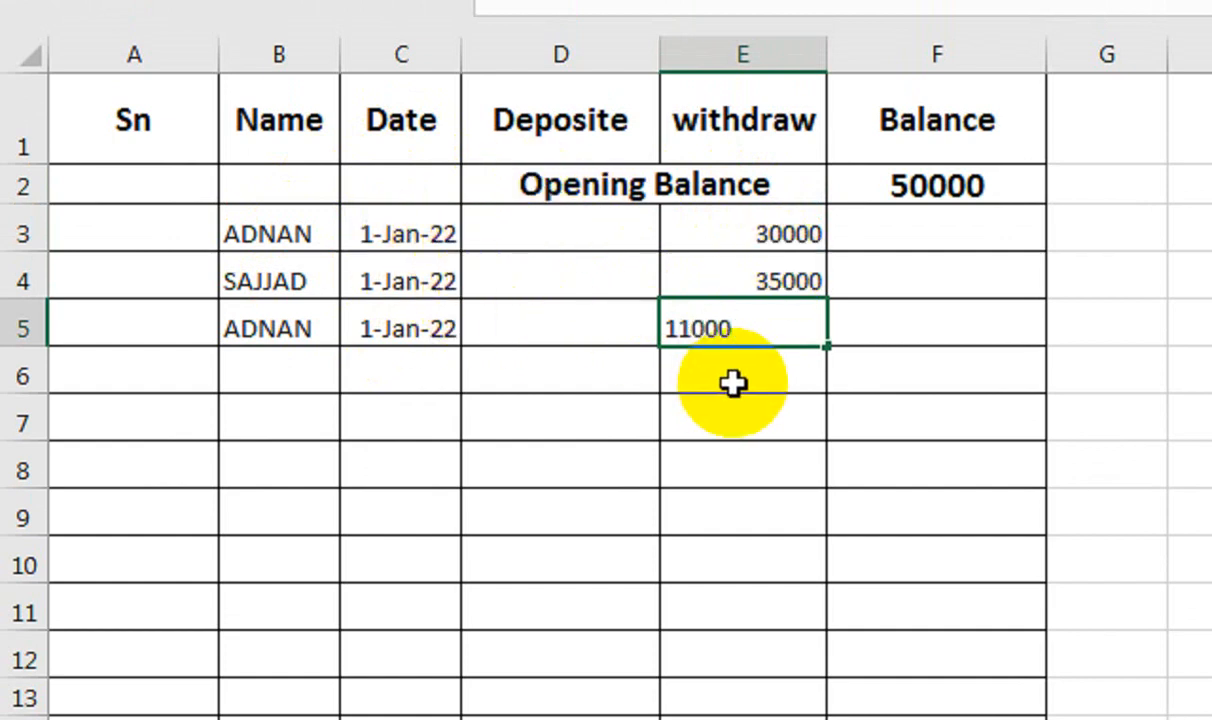
key(Return)
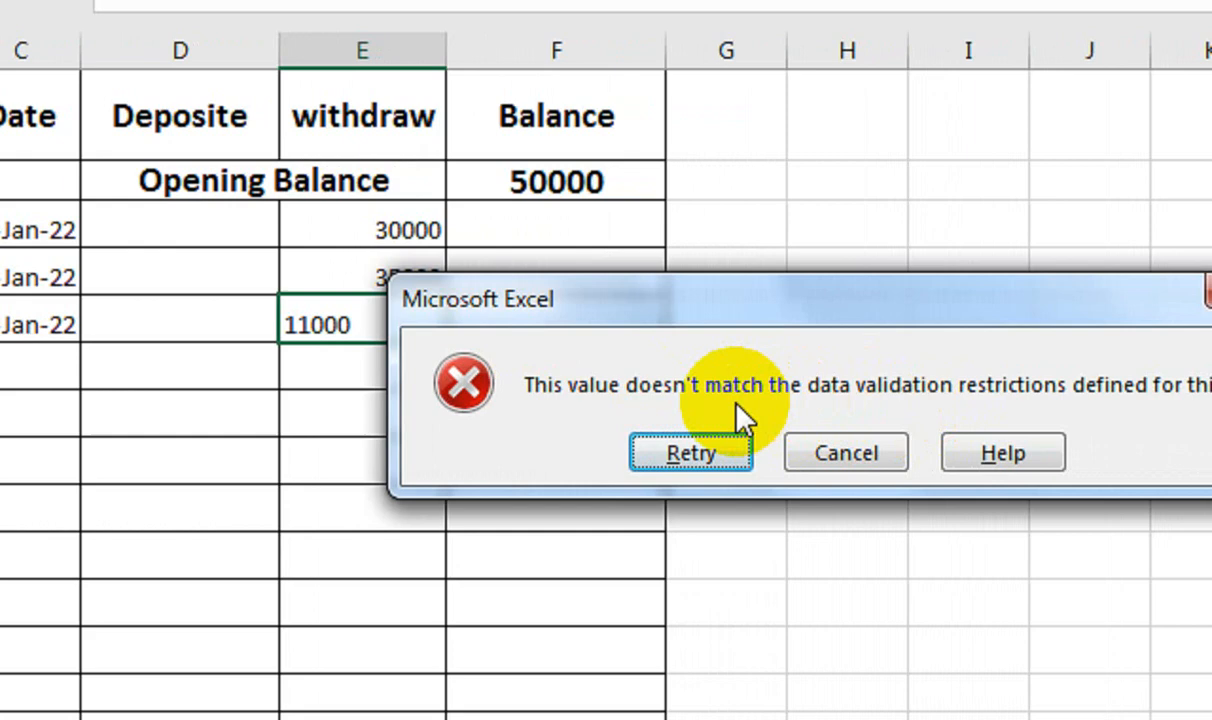
click(846, 452)
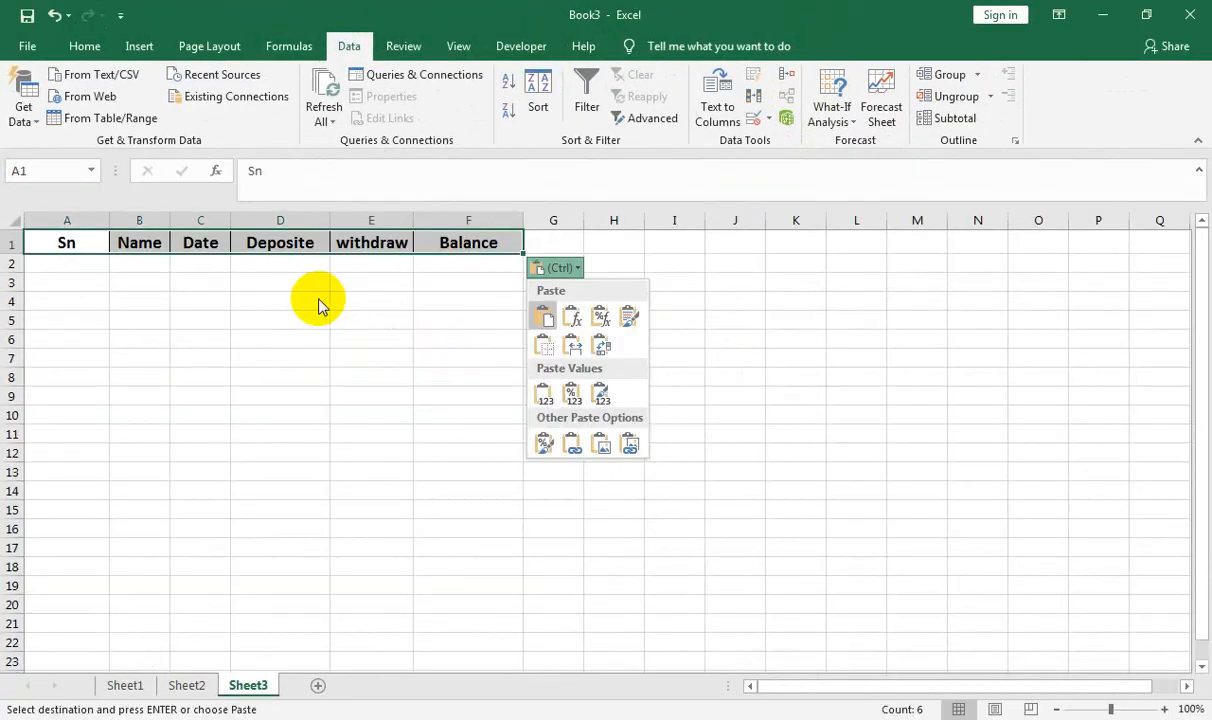
- Apply all borders to the heading row and the blank rows below it in columns A to F of Sheet3
key(Escape)
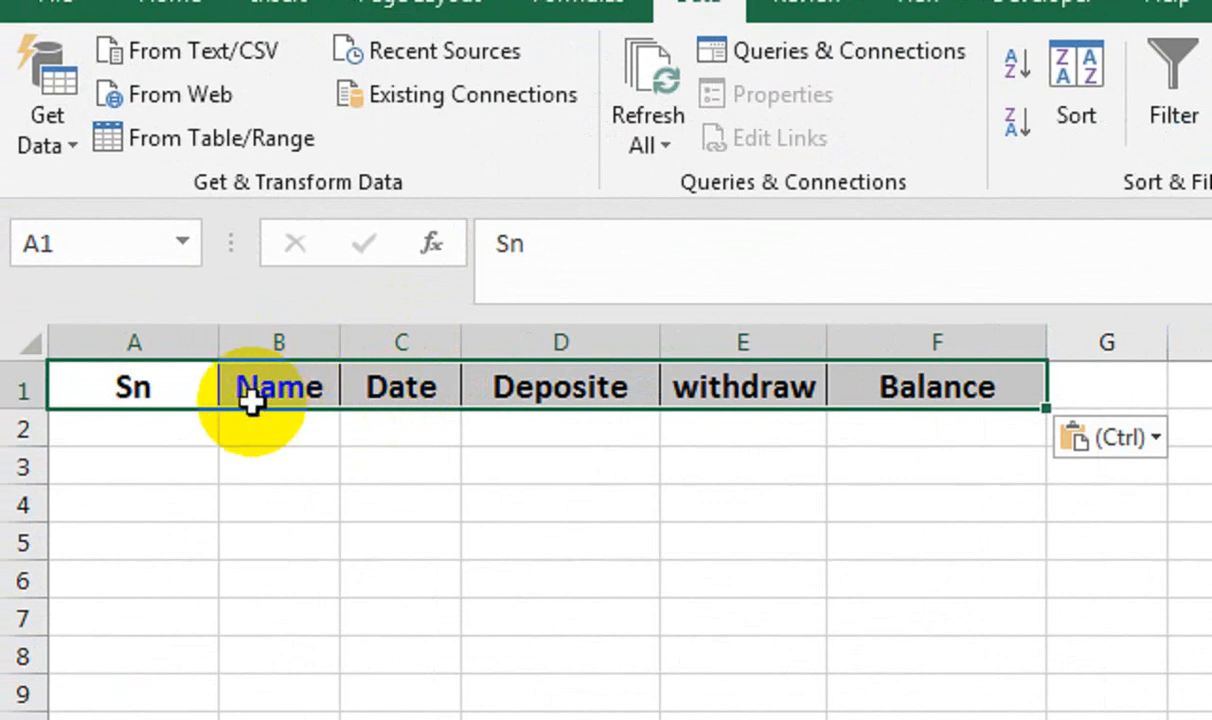
drag(162, 387, 911, 605)
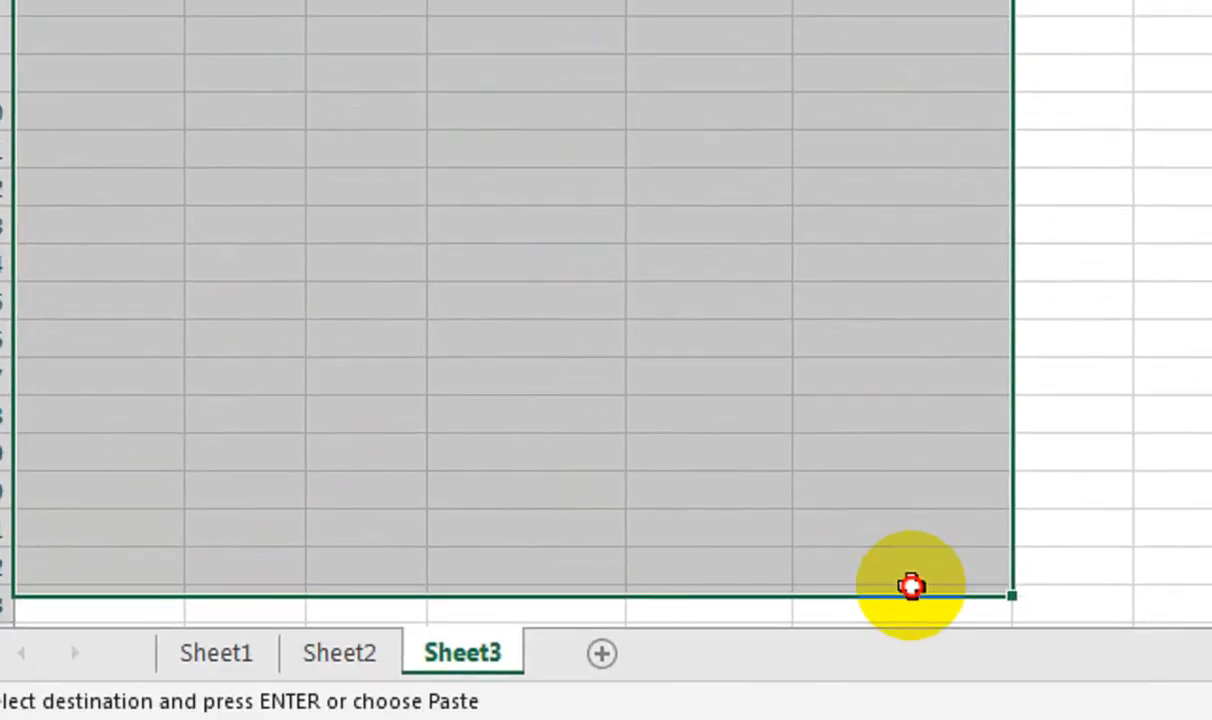
click(172, 100)
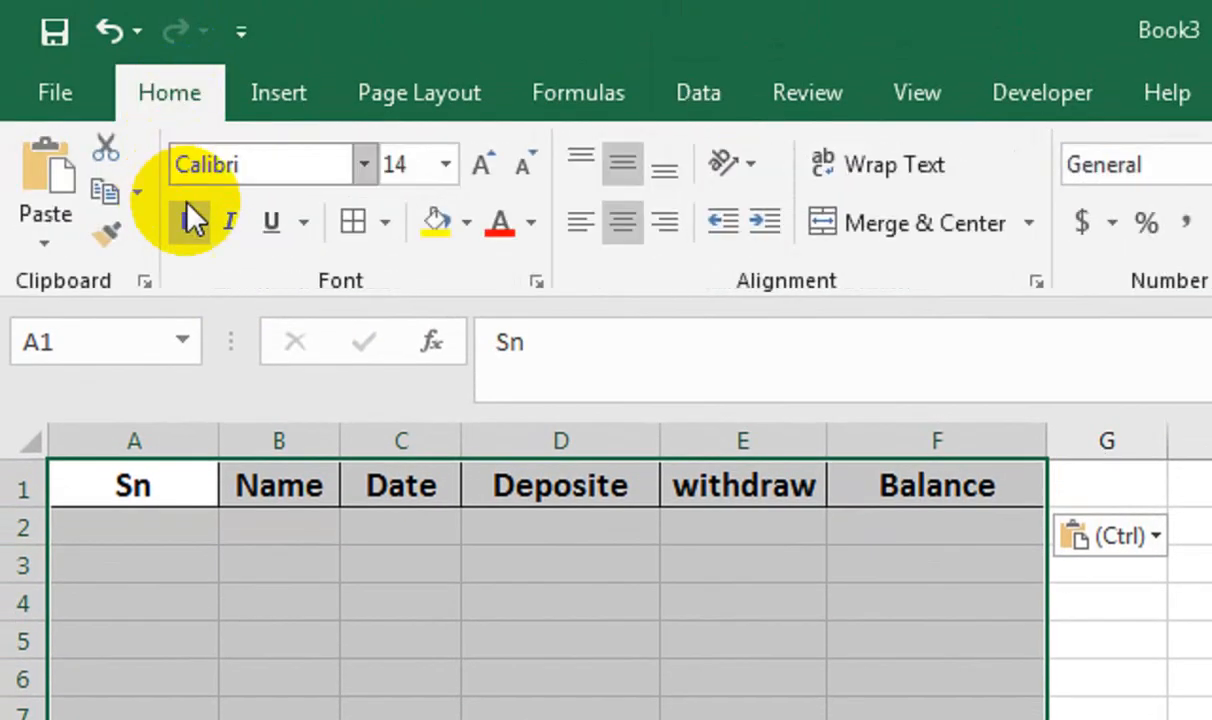
click(352, 219)
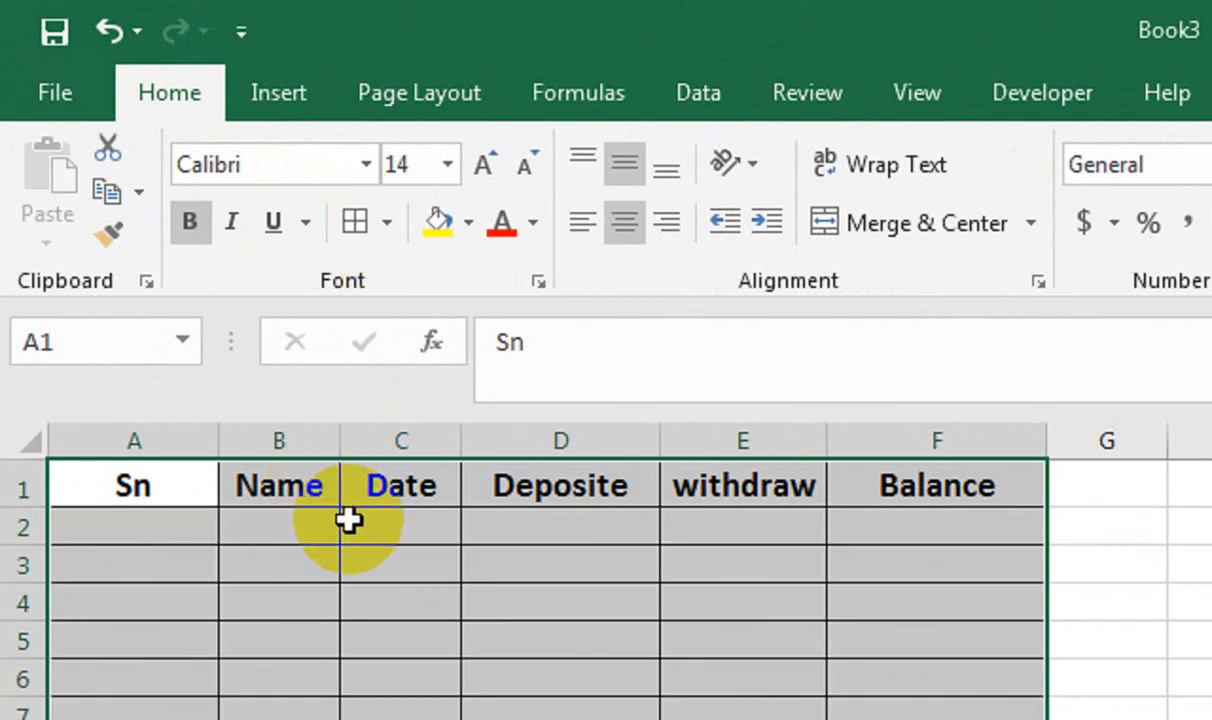
click(163, 519)
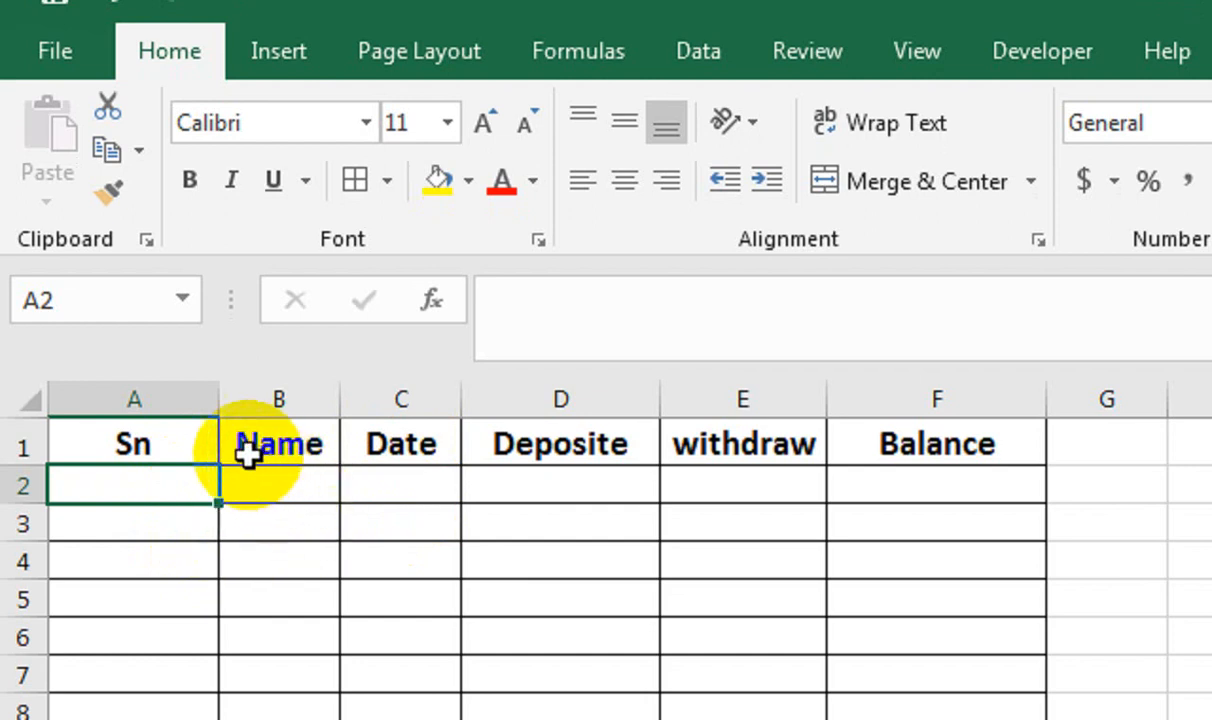
- Change the heading in cell A1 to NO OF TRA and widen column A to fit it
click(160, 446)
text(NO OF TRA)
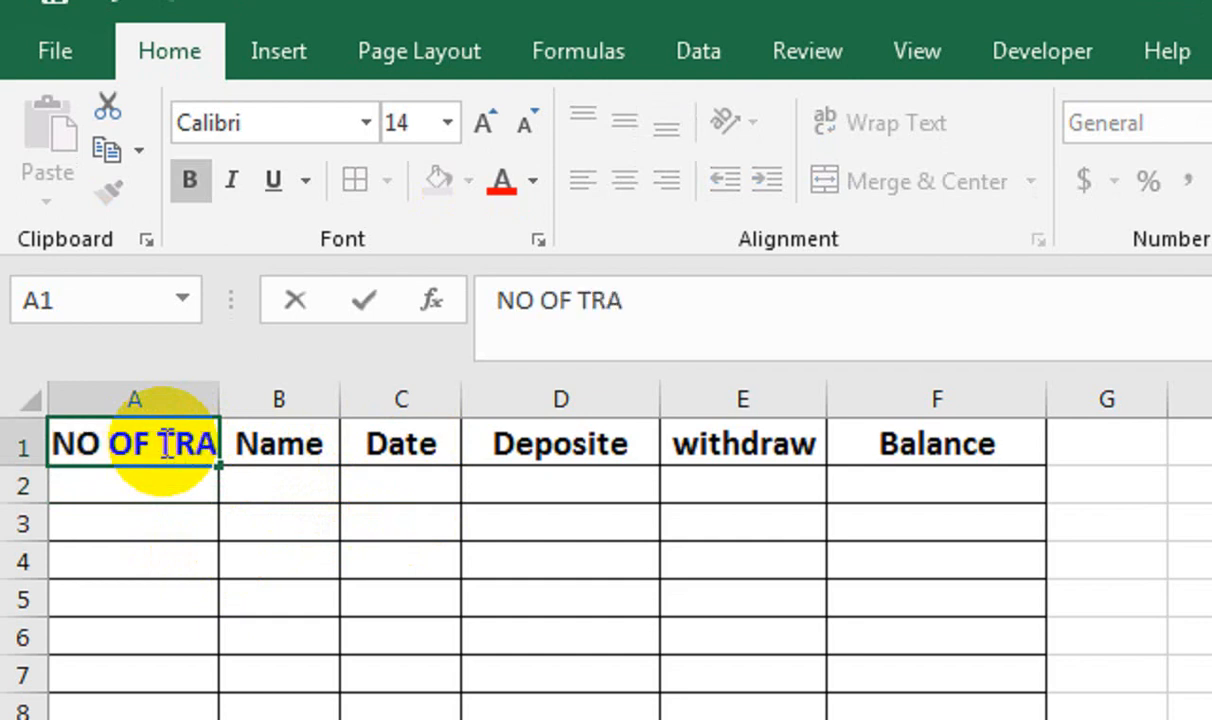
key(Return)
click(162, 440)
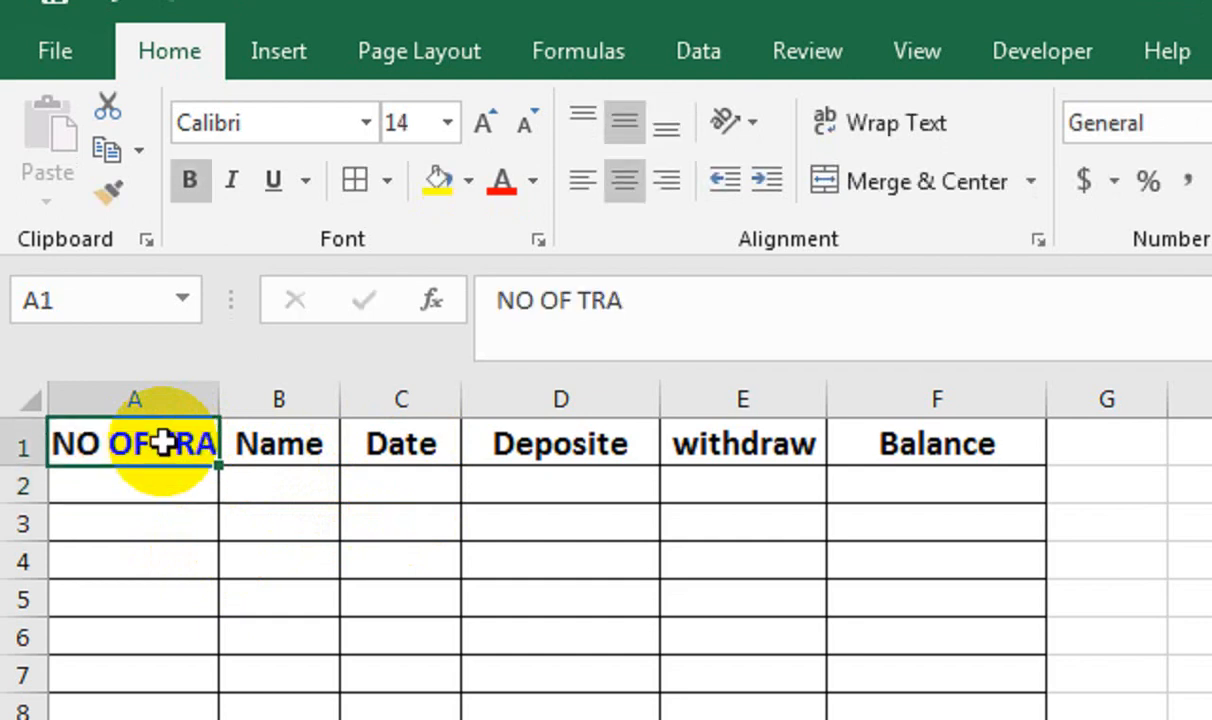
- Enter transaction number 1 in cell A2, and clear the cell again
click(162, 495)
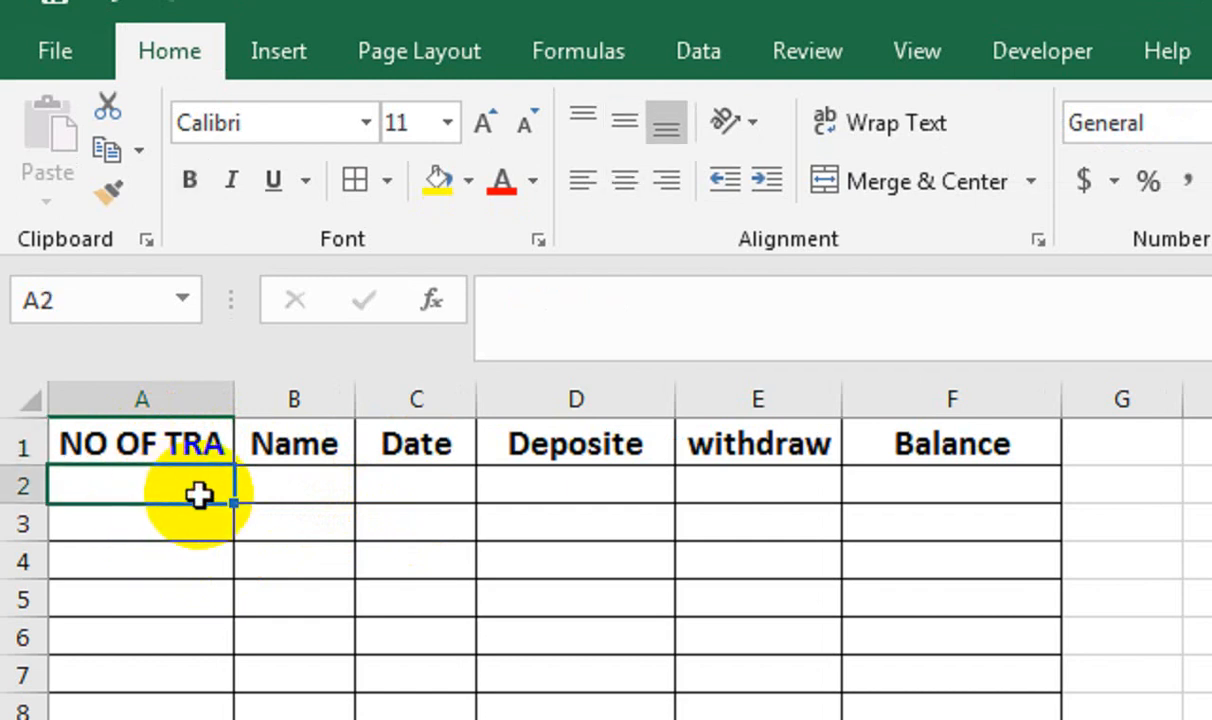
text(1)
key(Return)
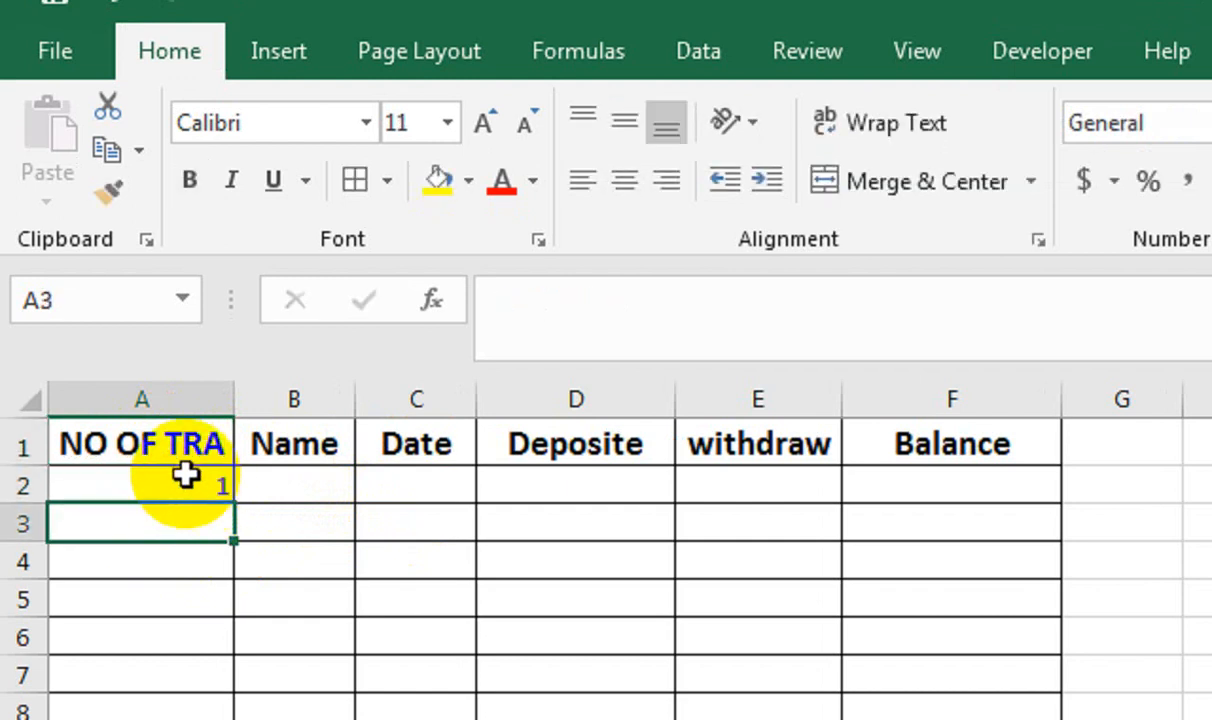
click(271, 484)
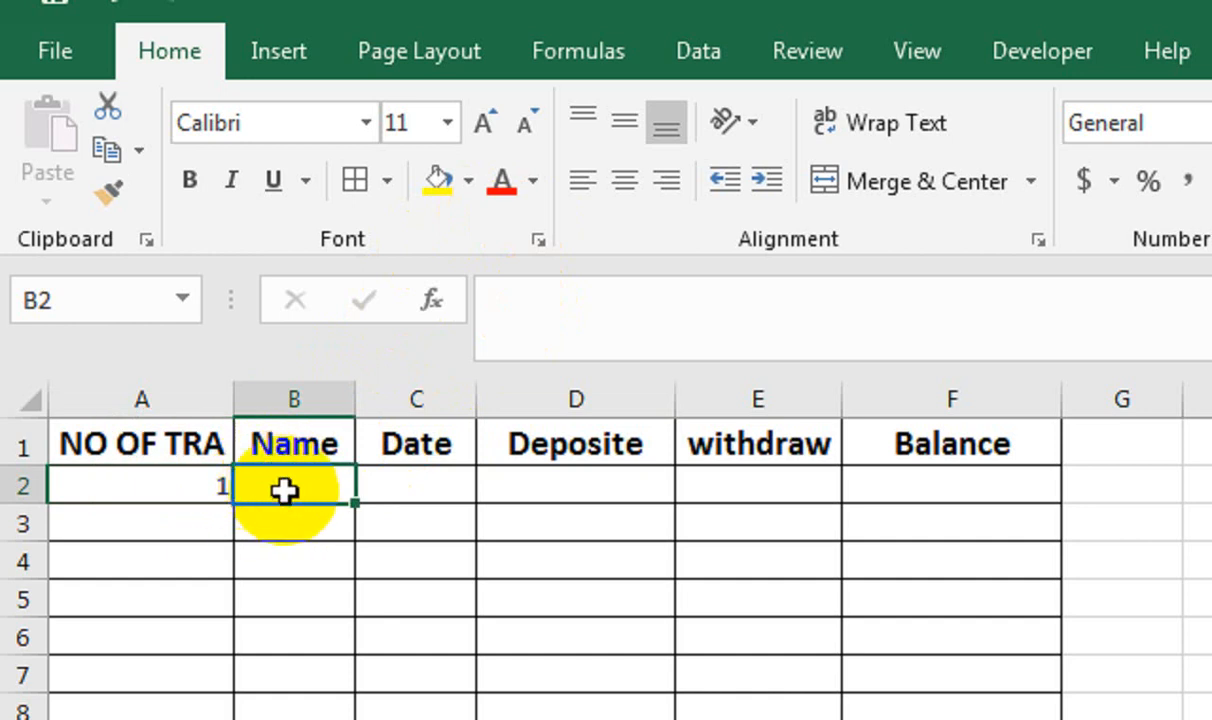
click(170, 497)
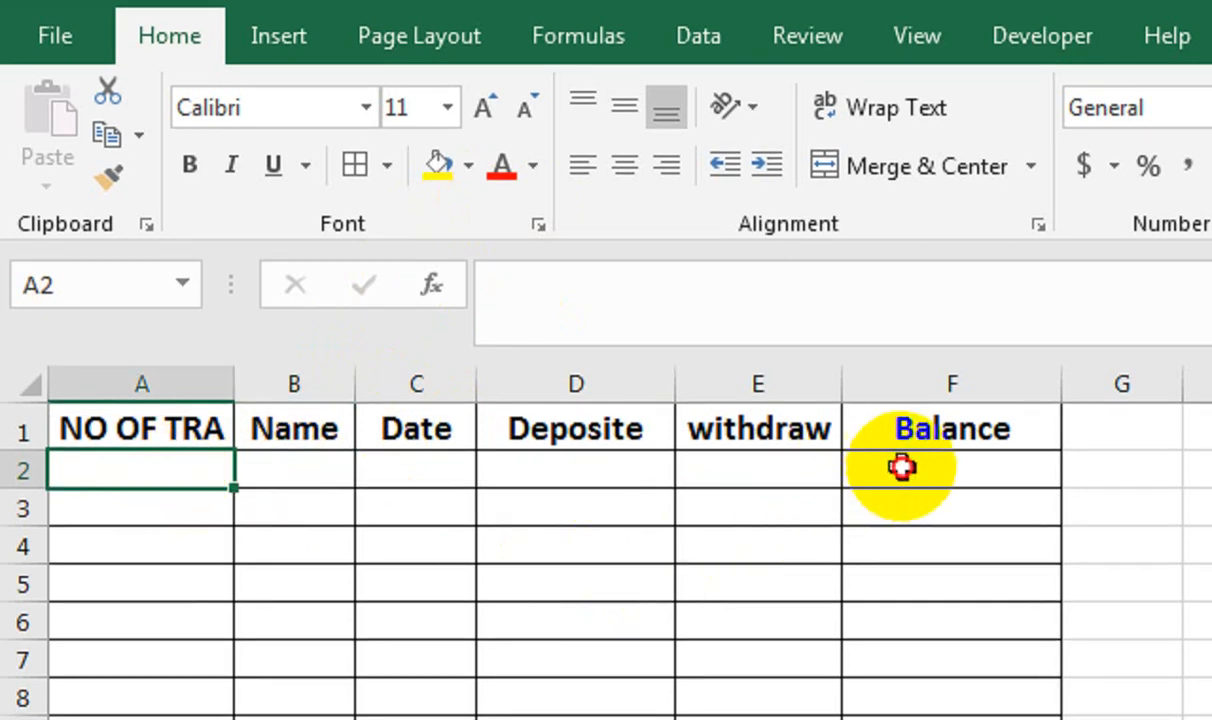
- Enter the opening balance of 50000 in cell F2
click(903, 480)
text(55)
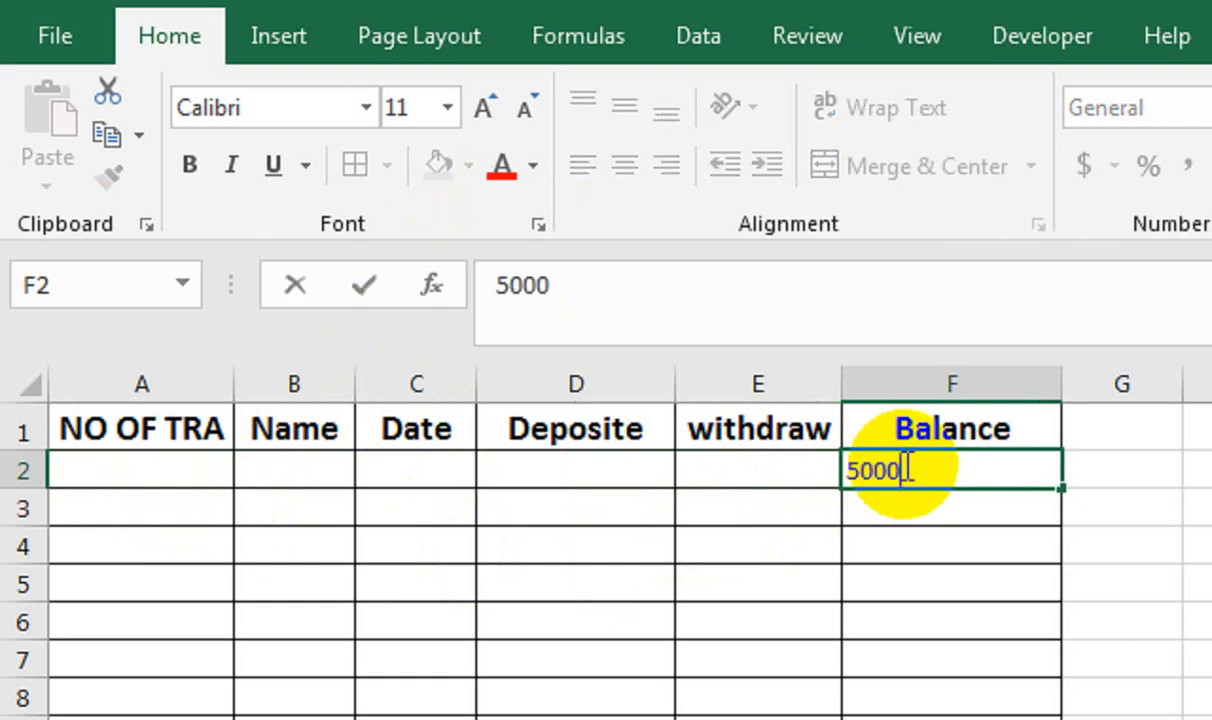
text(000)
key(Return)
- Center the opening balance in cell F2 and format it as bold Arial at size 14
click(905, 470)
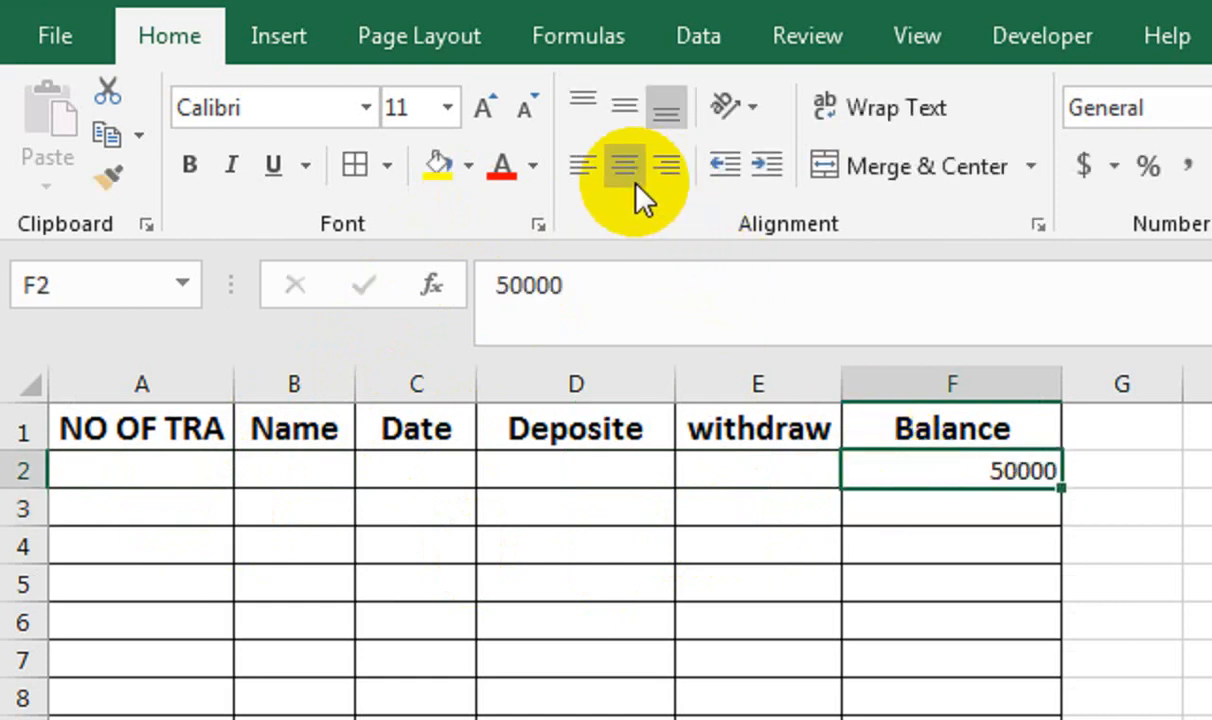
click(625, 166)
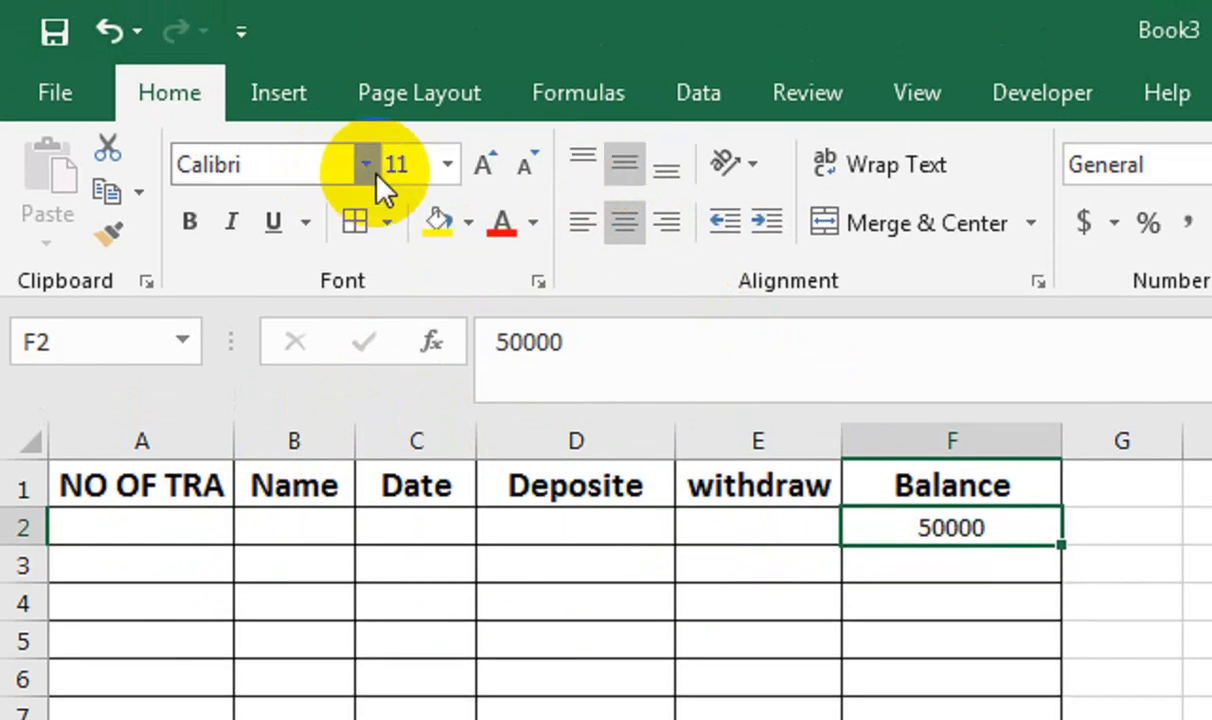
click(368, 166)
click(436, 428)
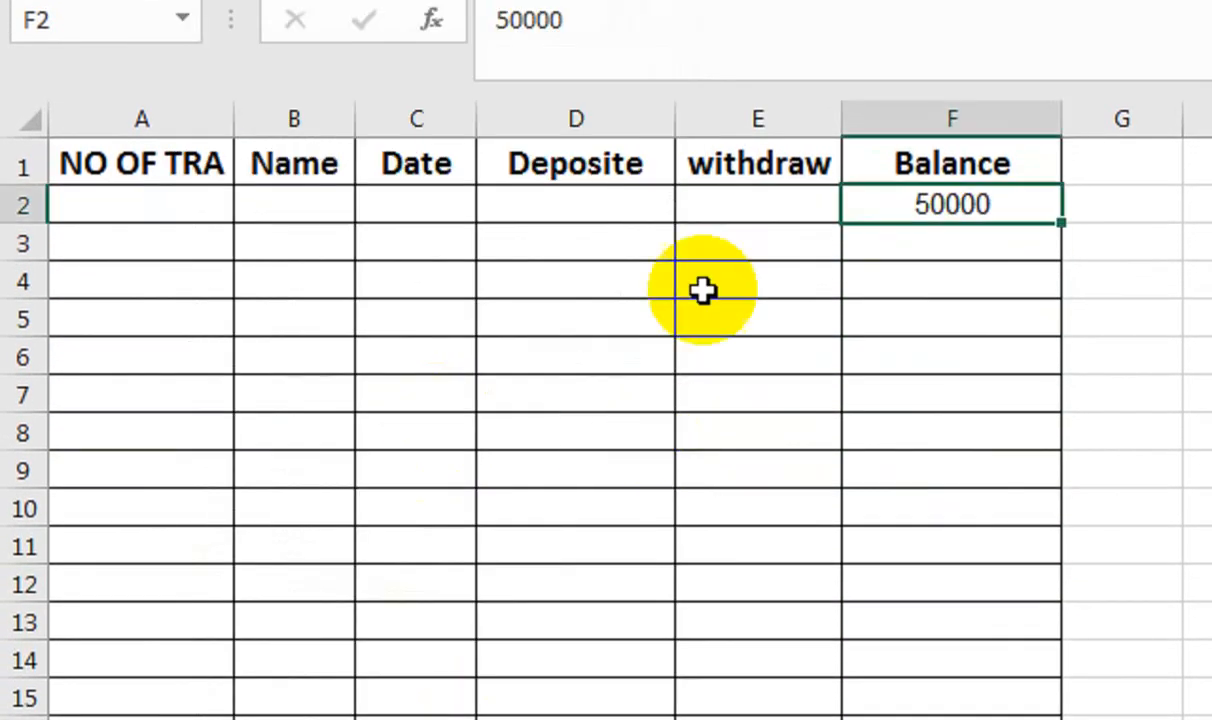
click(190, 210)
click(477, 160)
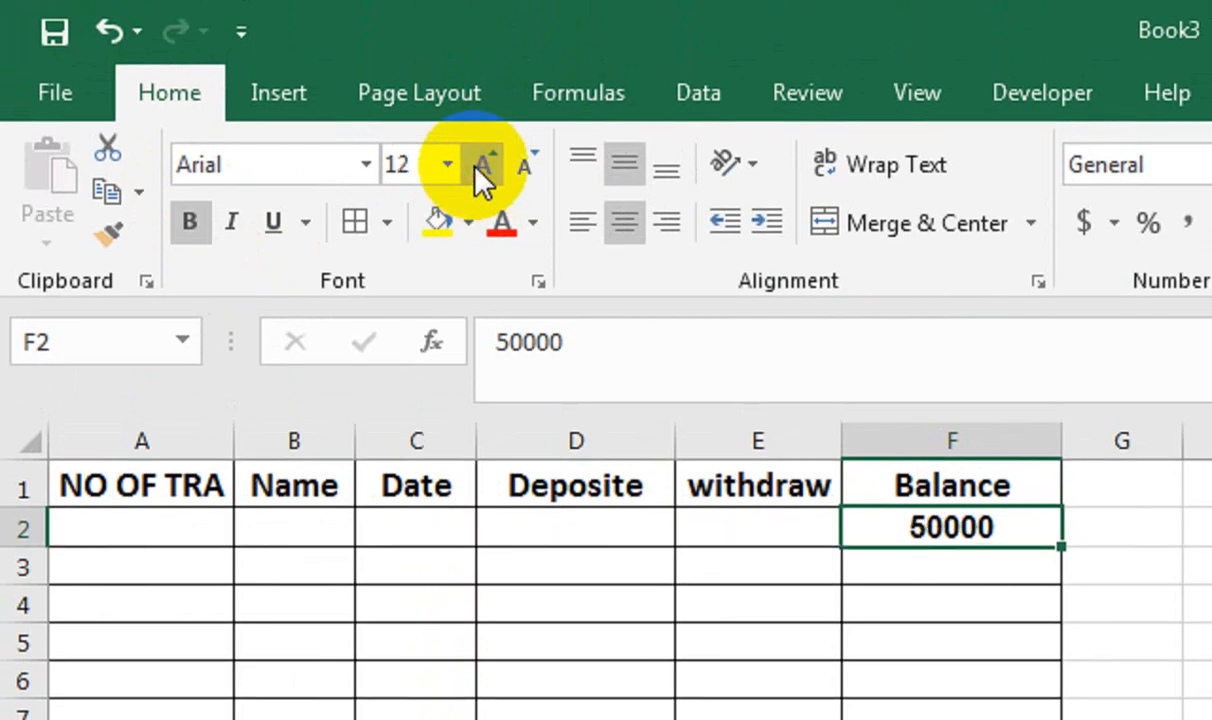
click(481, 167)
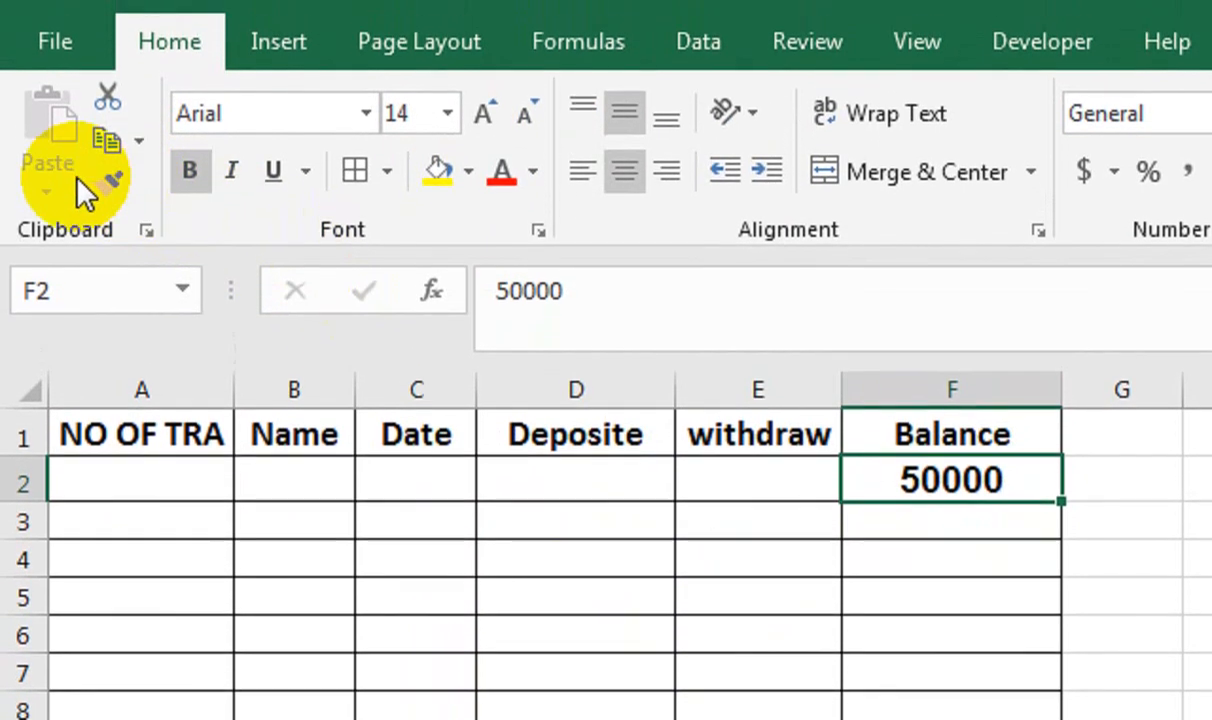
- Copy the formatting of cell F2 to the blank Balance cells below it with Format Painter
click(97, 178)
drag(974, 522, 987, 719)
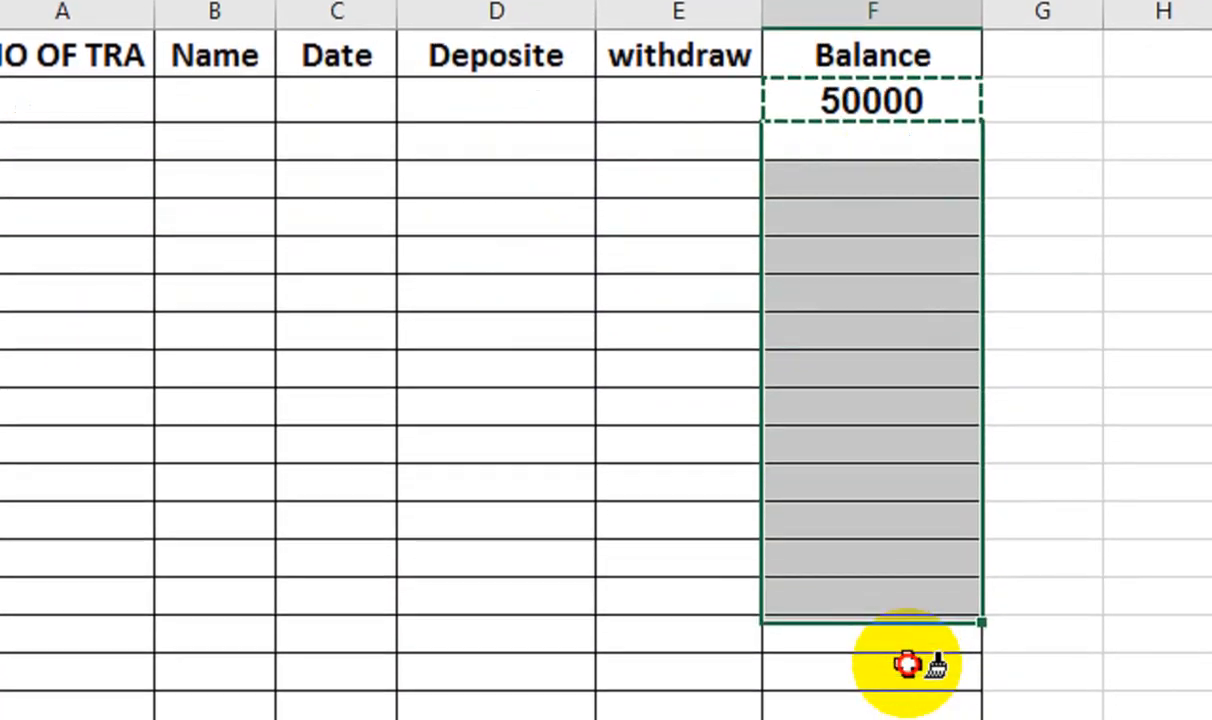
drag(906, 665, 909, 604)
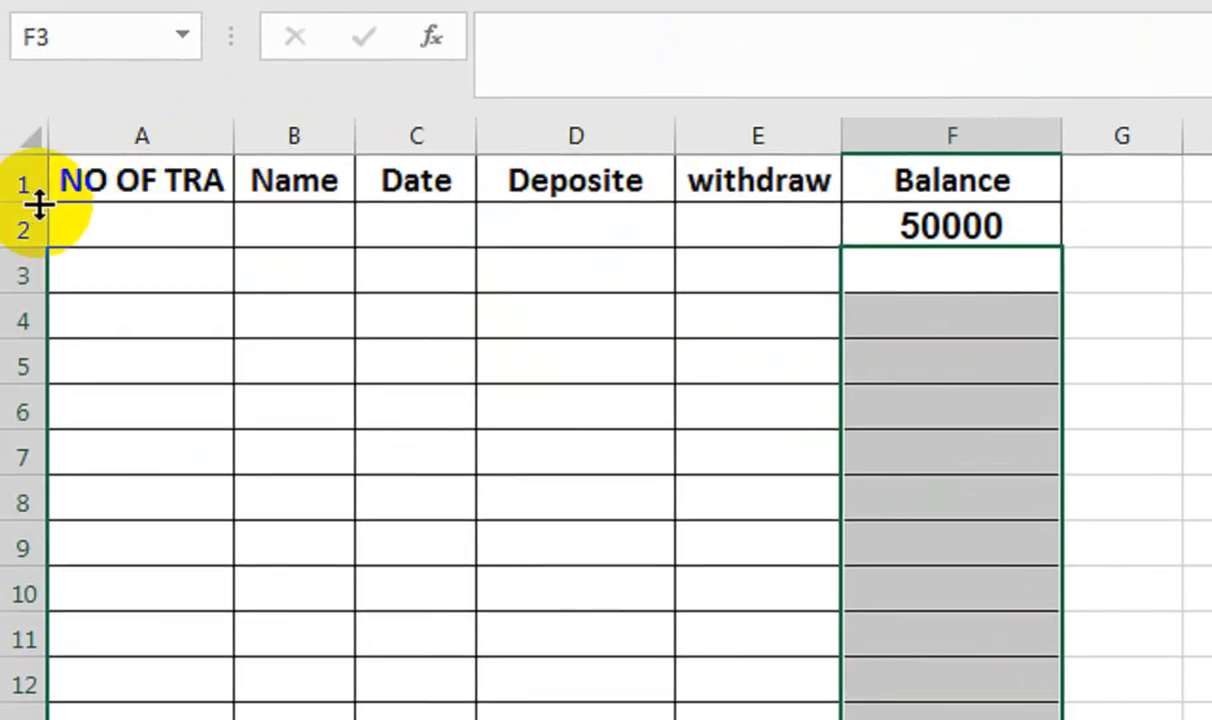
- Increase the height of header row 1 and widen the Name, Deposite and withdraw columns
drag(38, 203, 24, 222)
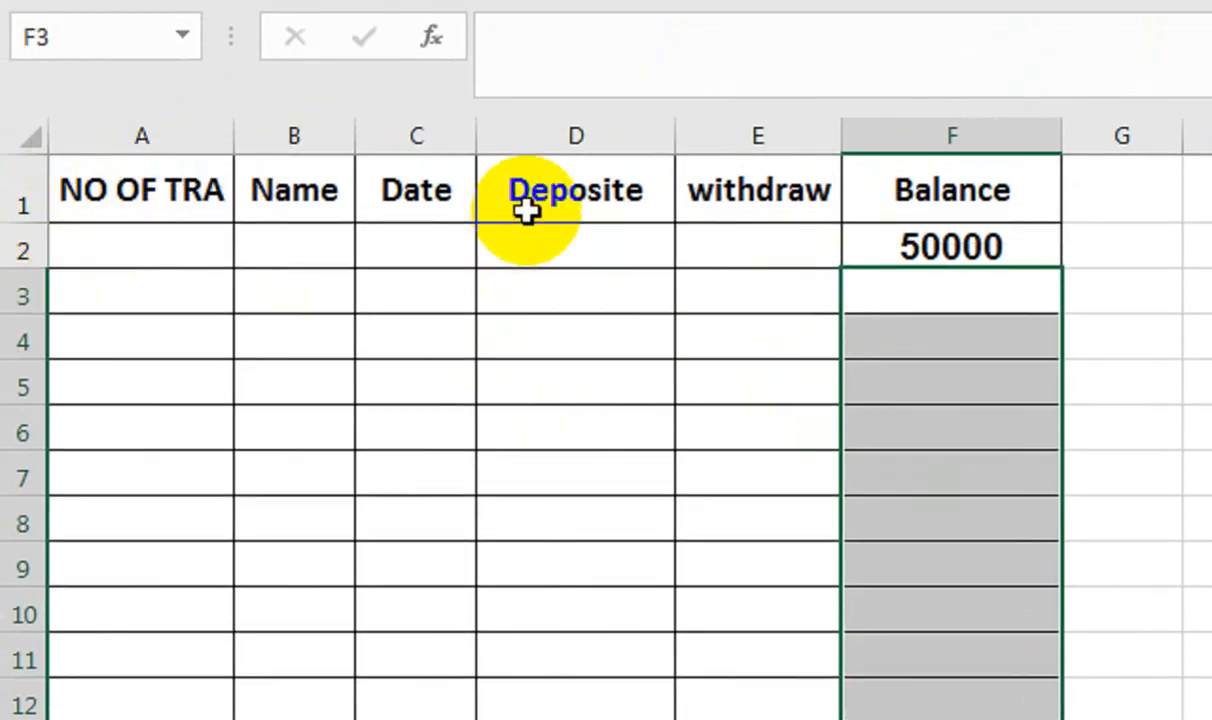
drag(541, 137, 687, 134)
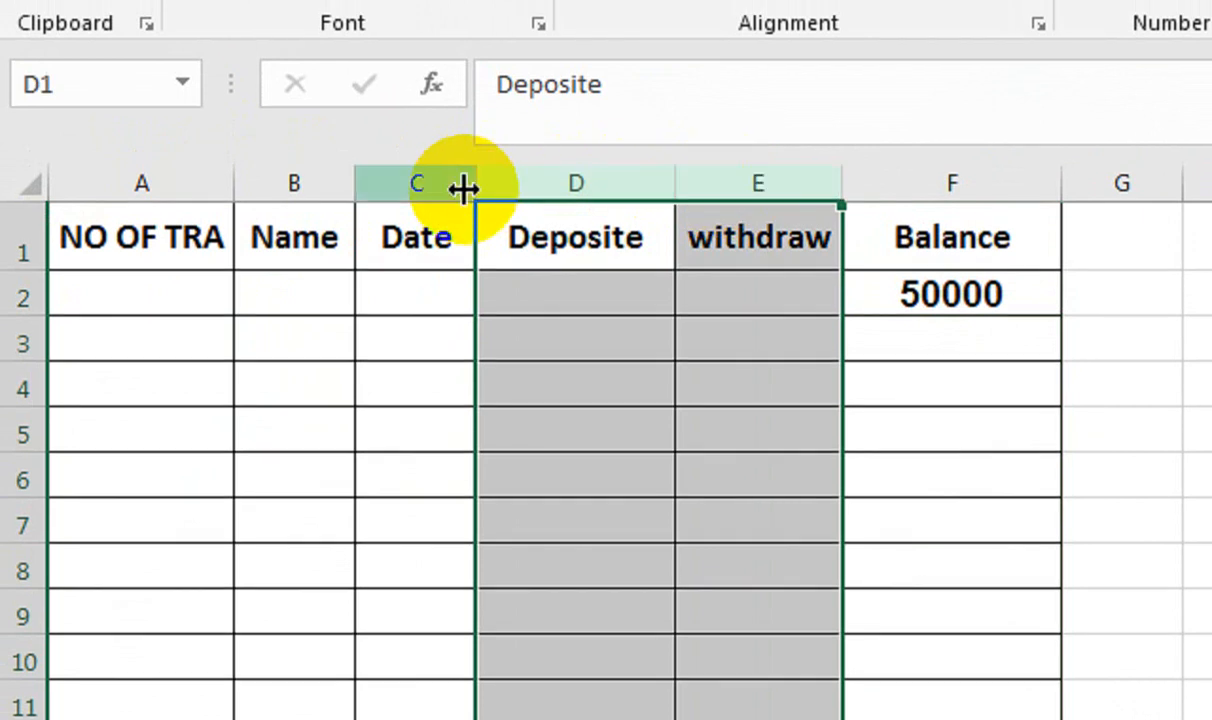
drag(742, 182, 742, 182)
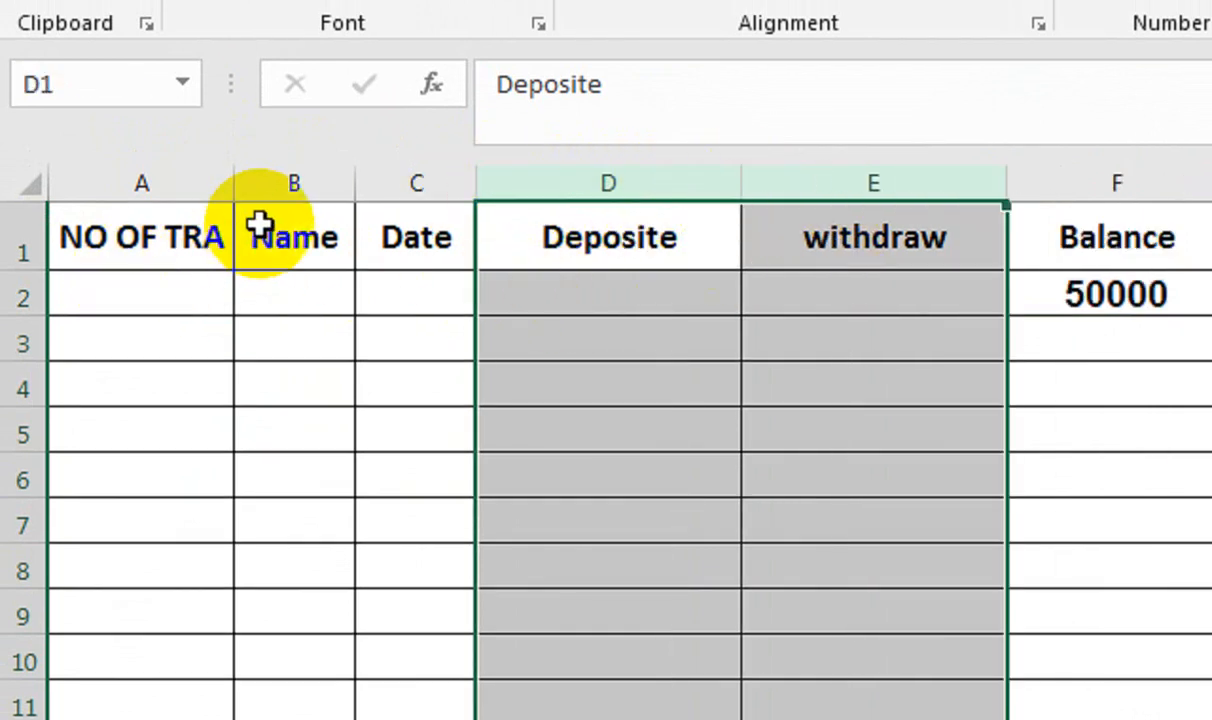
drag(355, 173, 386, 181)
- Fill the header cells from NO OF TRA to Balance with yellow and set their font size to 16
drag(216, 252, 1050, 255)
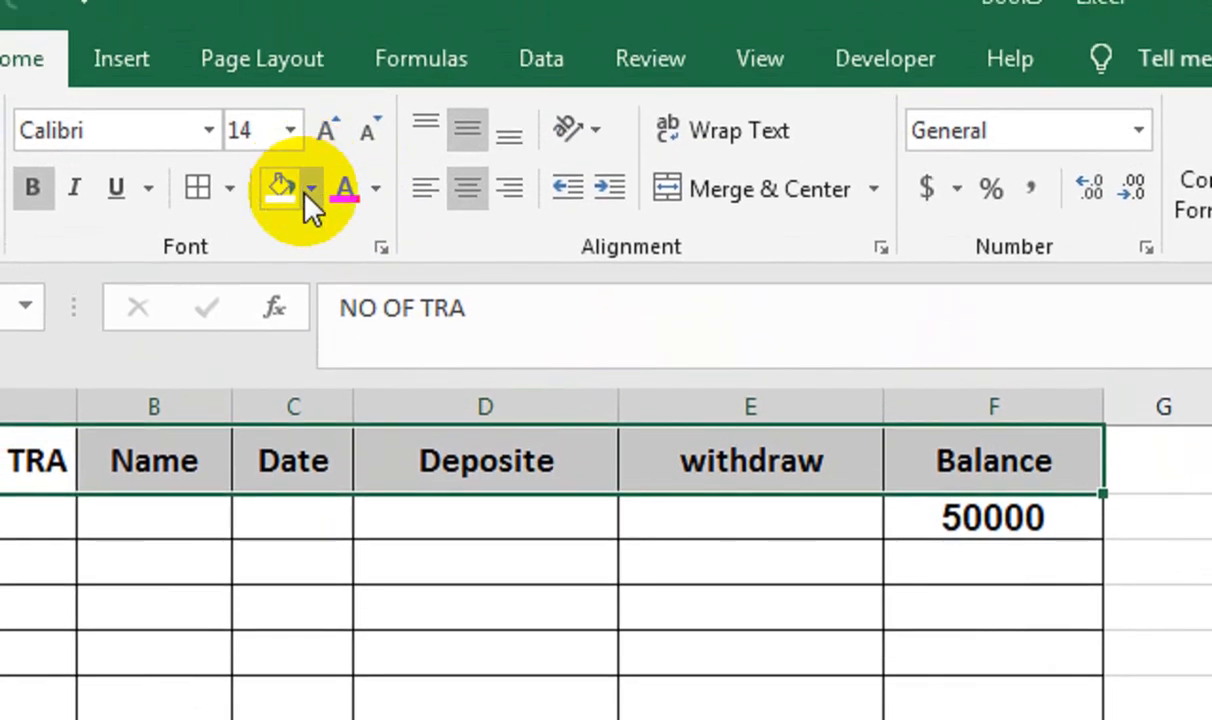
click(300, 190)
click(332, 130)
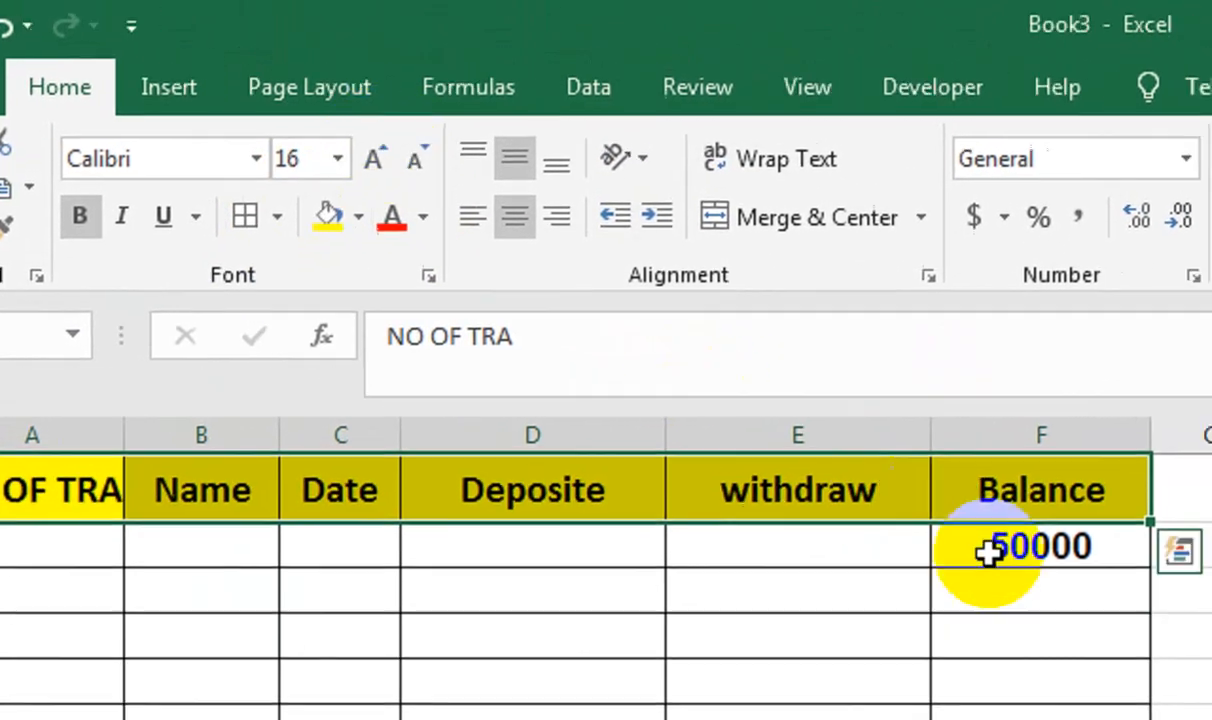
- Widen the withdraw column slightly and make the NO OF TRA column wide enough for its heading
drag(930, 443, 957, 443)
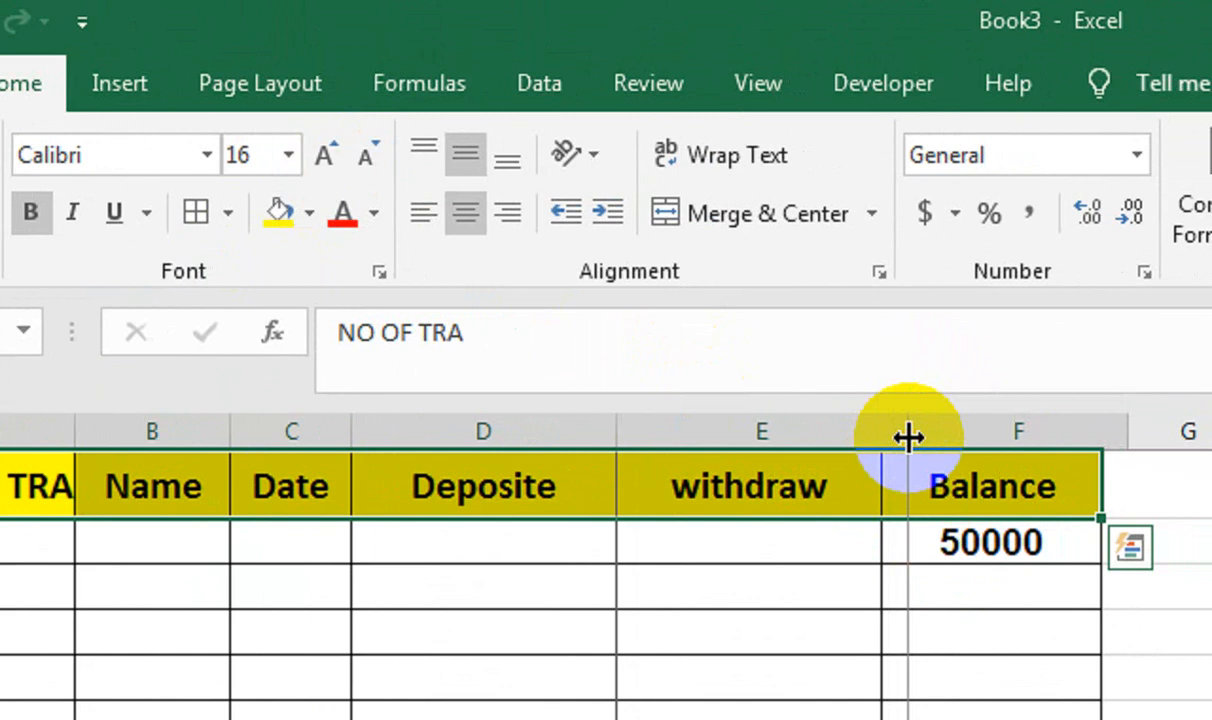
click(520, 590)
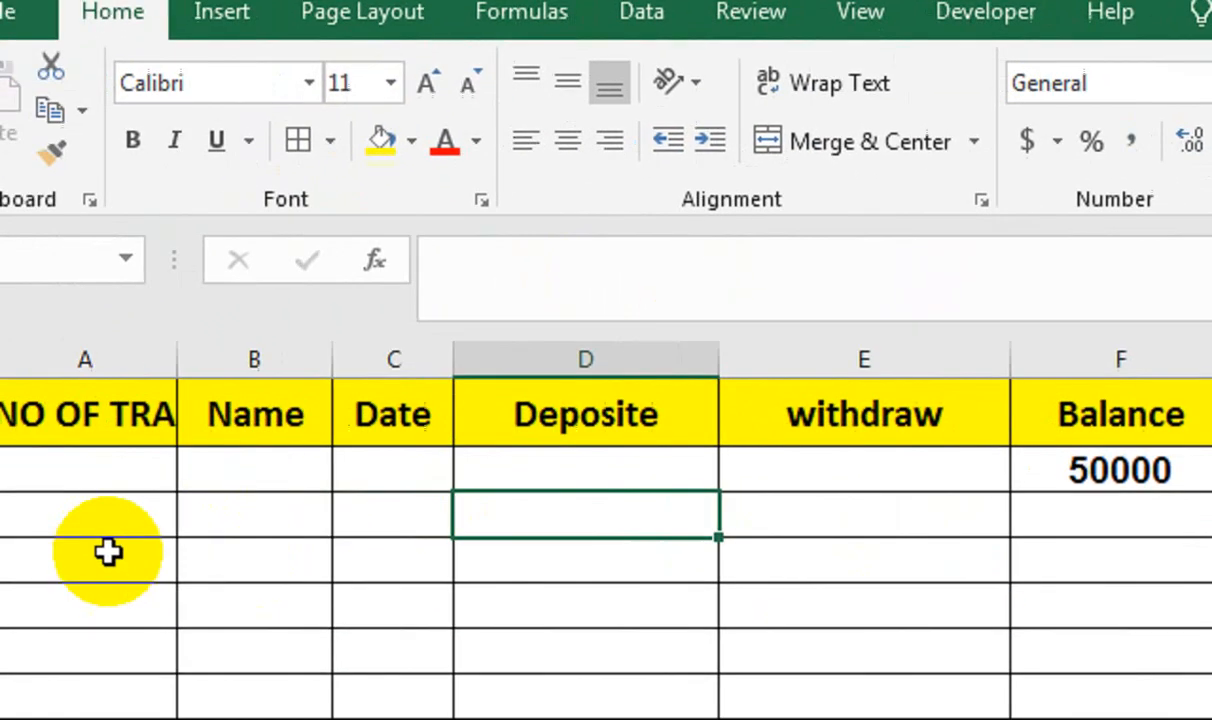
click(104, 525)
drag(176, 354, 259, 349)
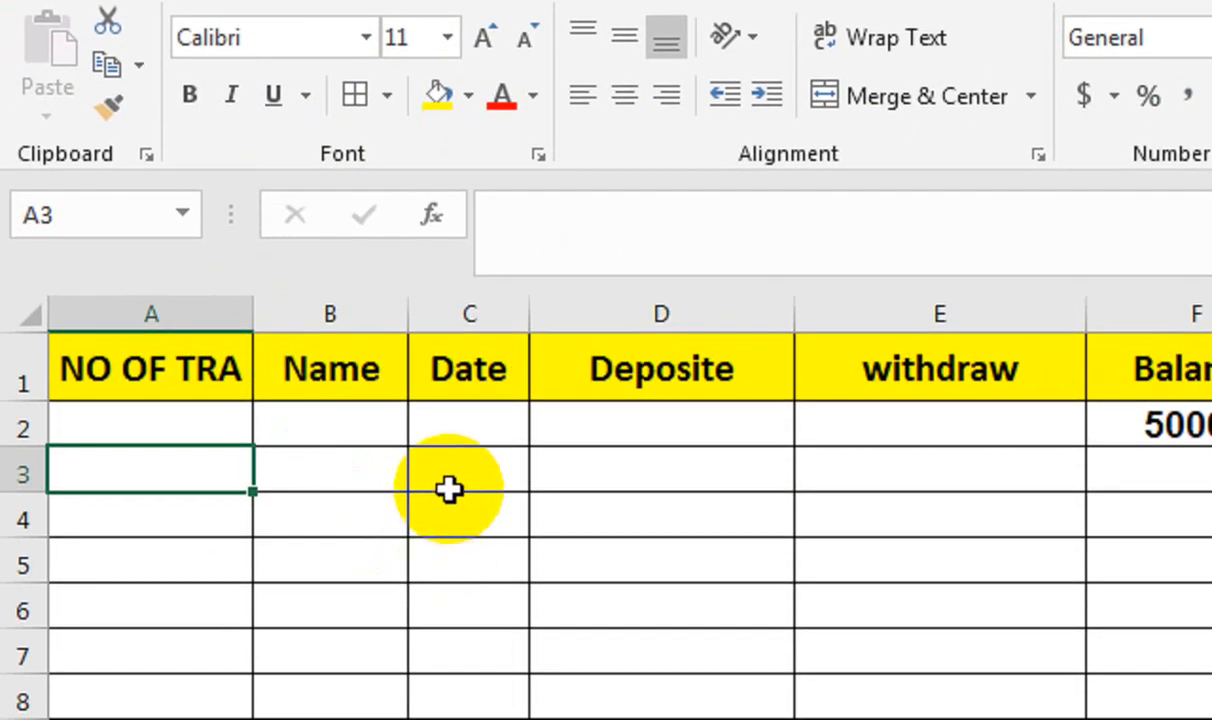
click(477, 509)
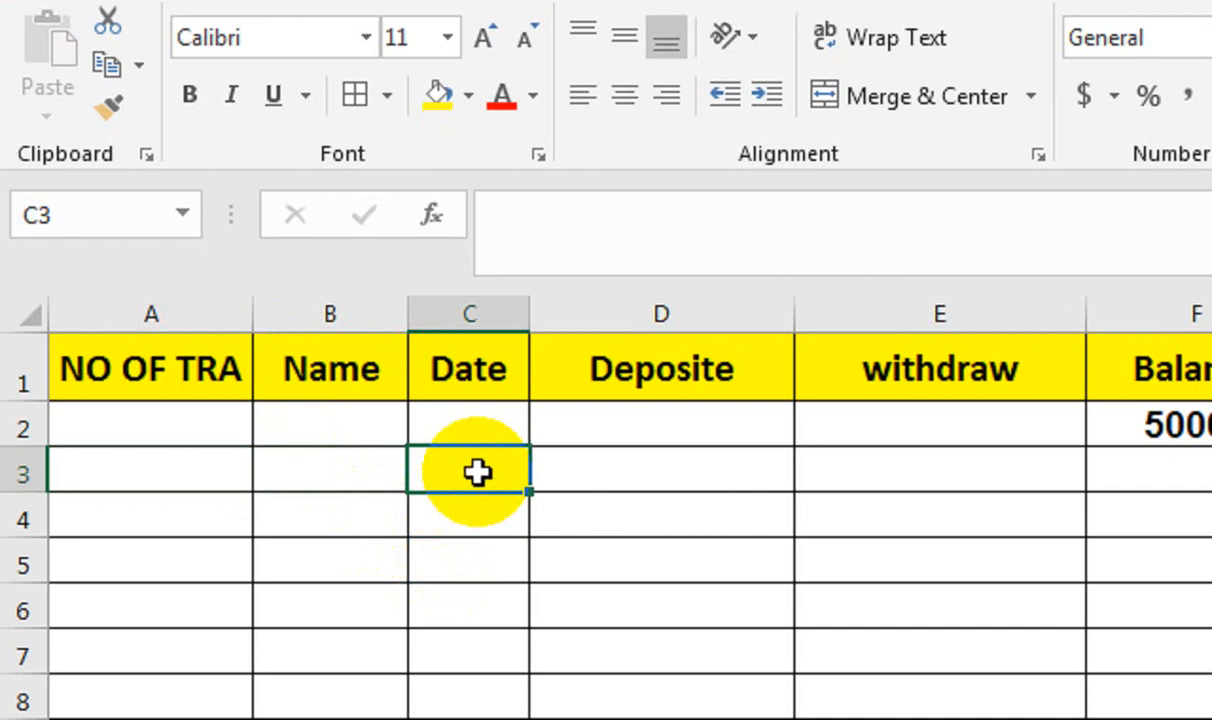
- Open Data Validation for the blank withdraw cells E3:E23
drag(904, 466, 908, 543)
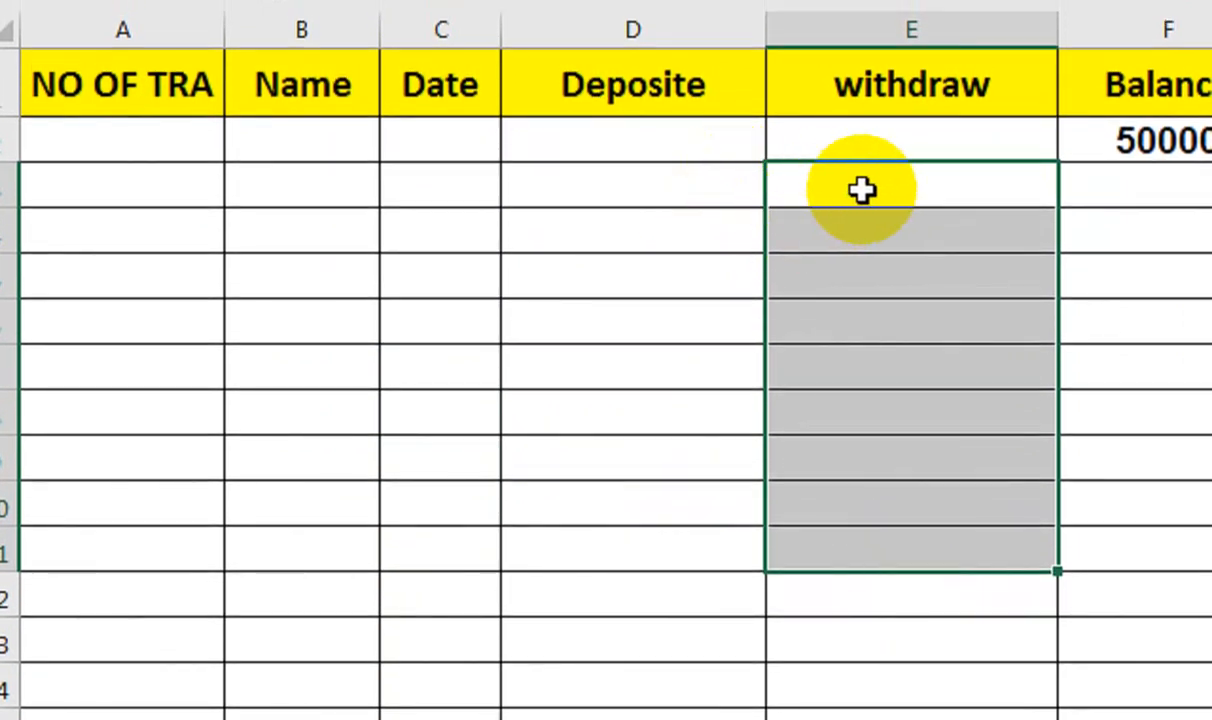
drag(860, 169, 909, 719)
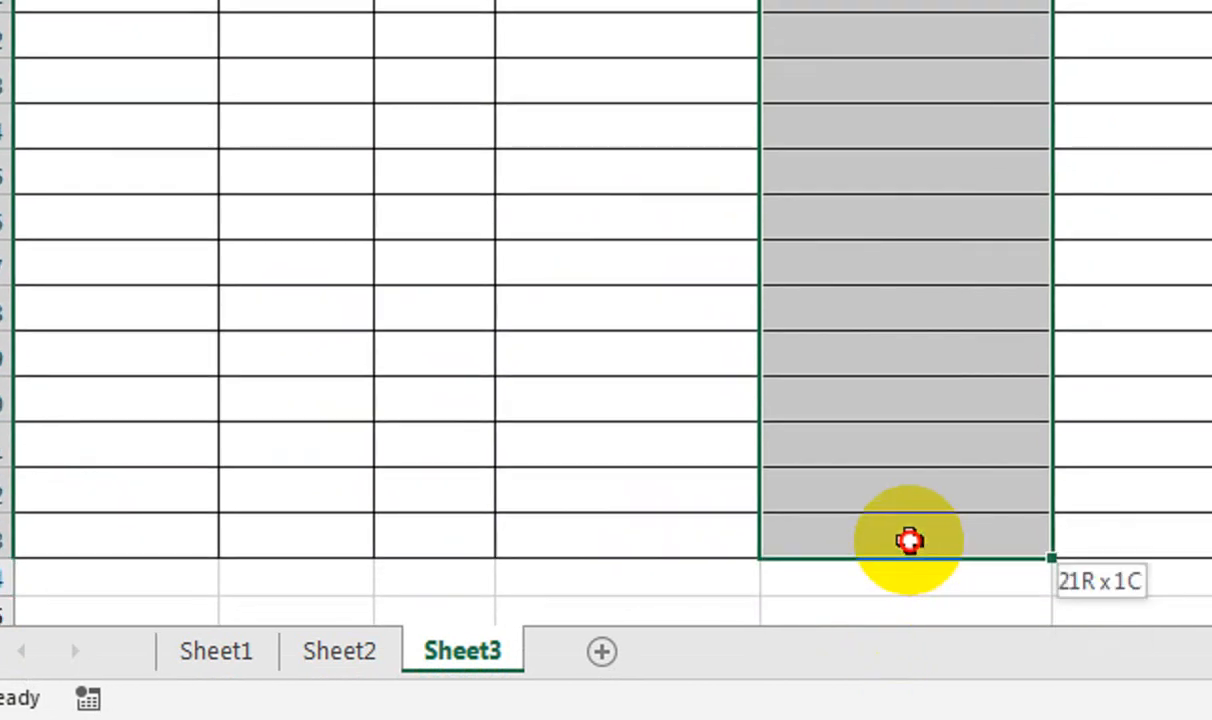
drag(909, 541, 909, 541)
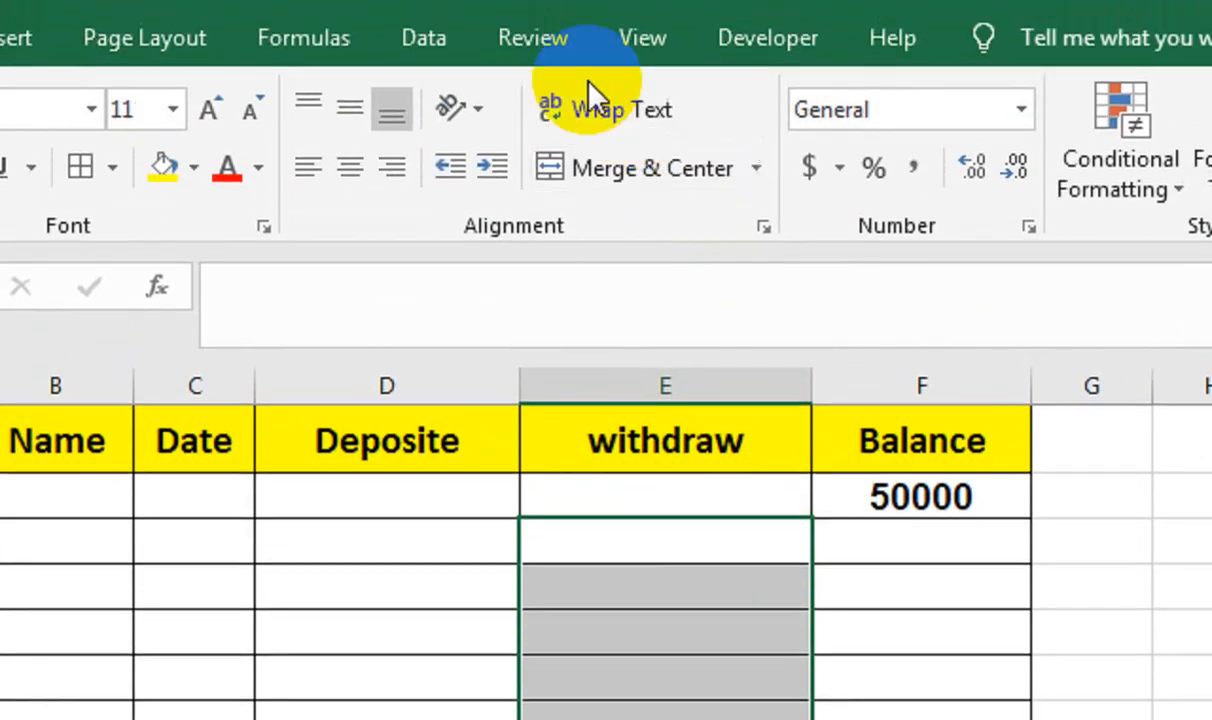
click(450, 92)
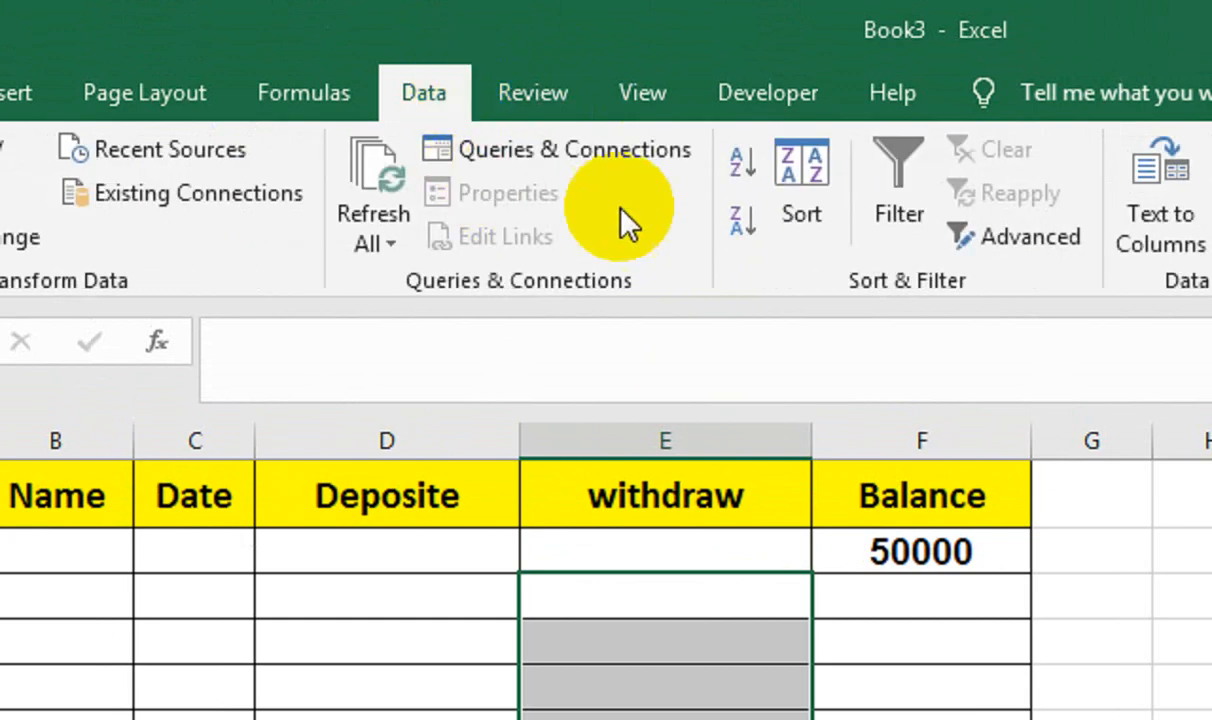
click(900, 237)
click(900, 283)
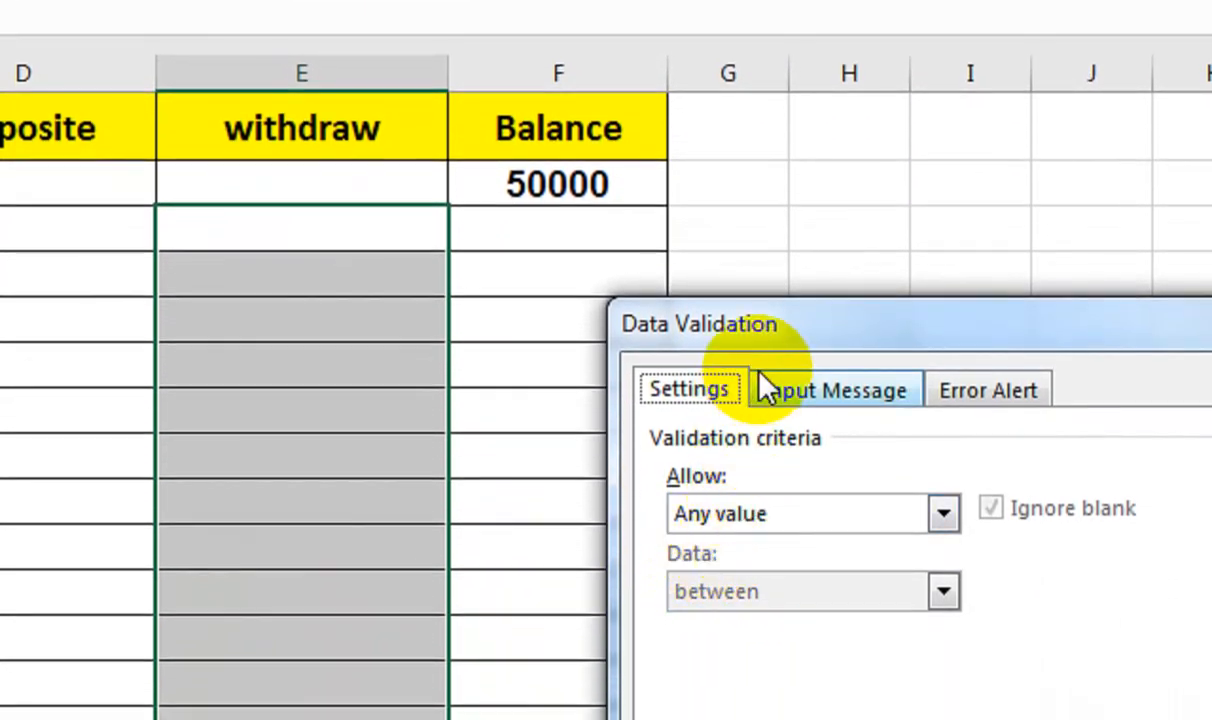
- Set the validation criteria of the withdraw cells to allow Custom entries
drag(780, 322, 591, 238)
click(606, 420)
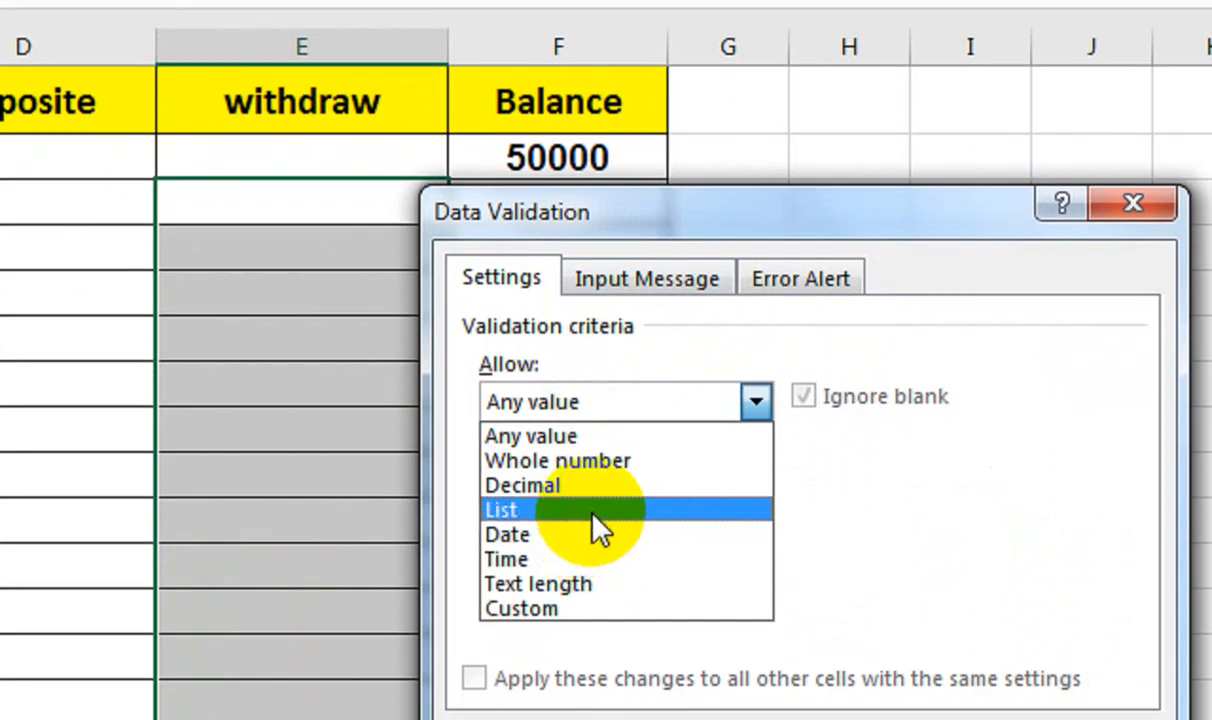
click(591, 512)
click(555, 563)
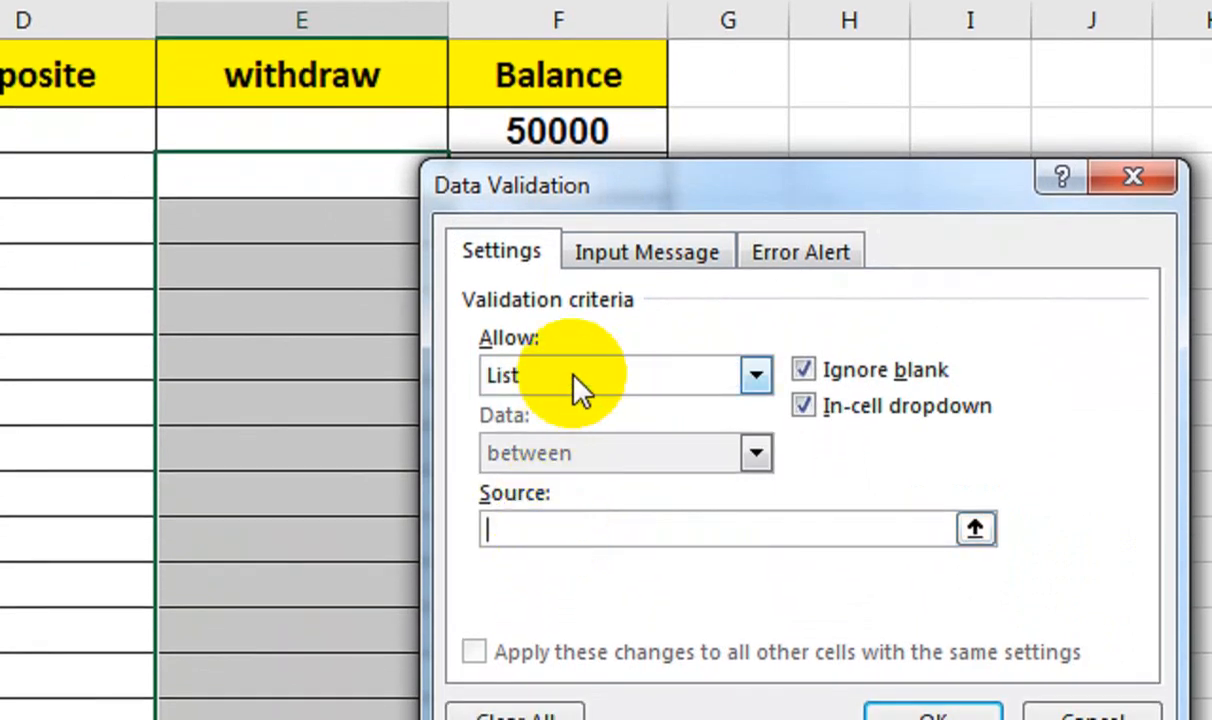
click(578, 378)
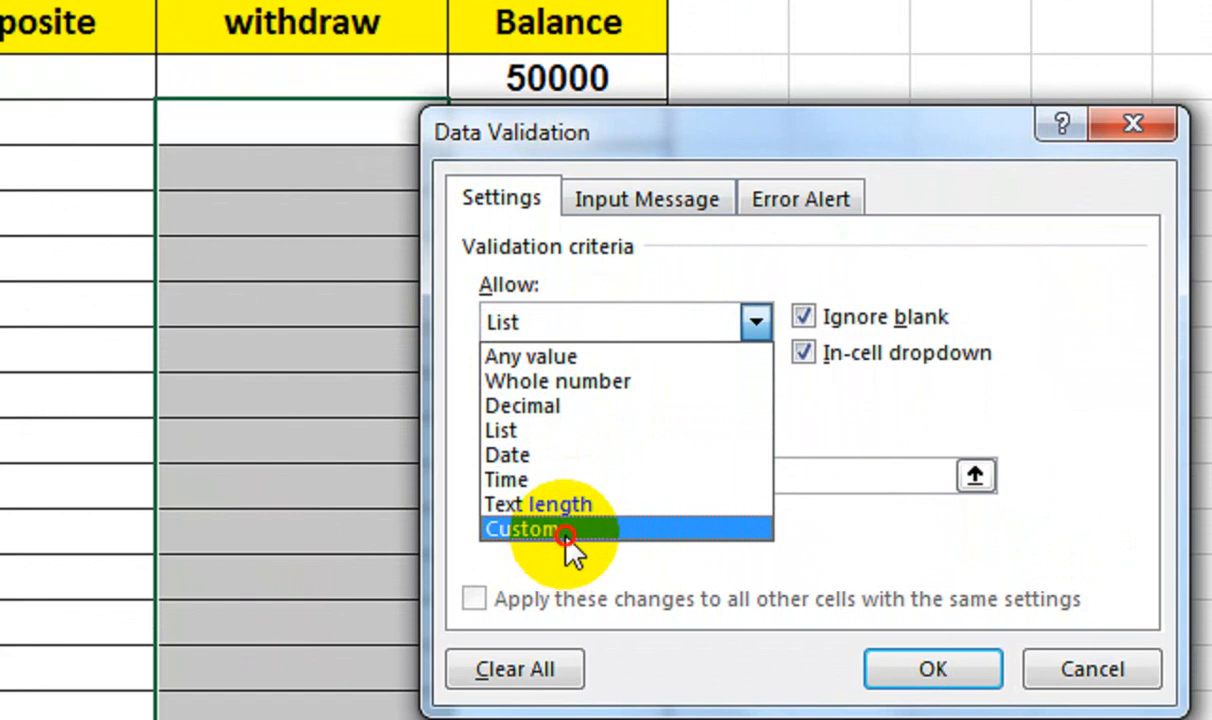
click(566, 530)
- Begin the validation formula as a SUMIF over the absolute date range $C$3:$C$23 with C3 as criterion
click(612, 475)
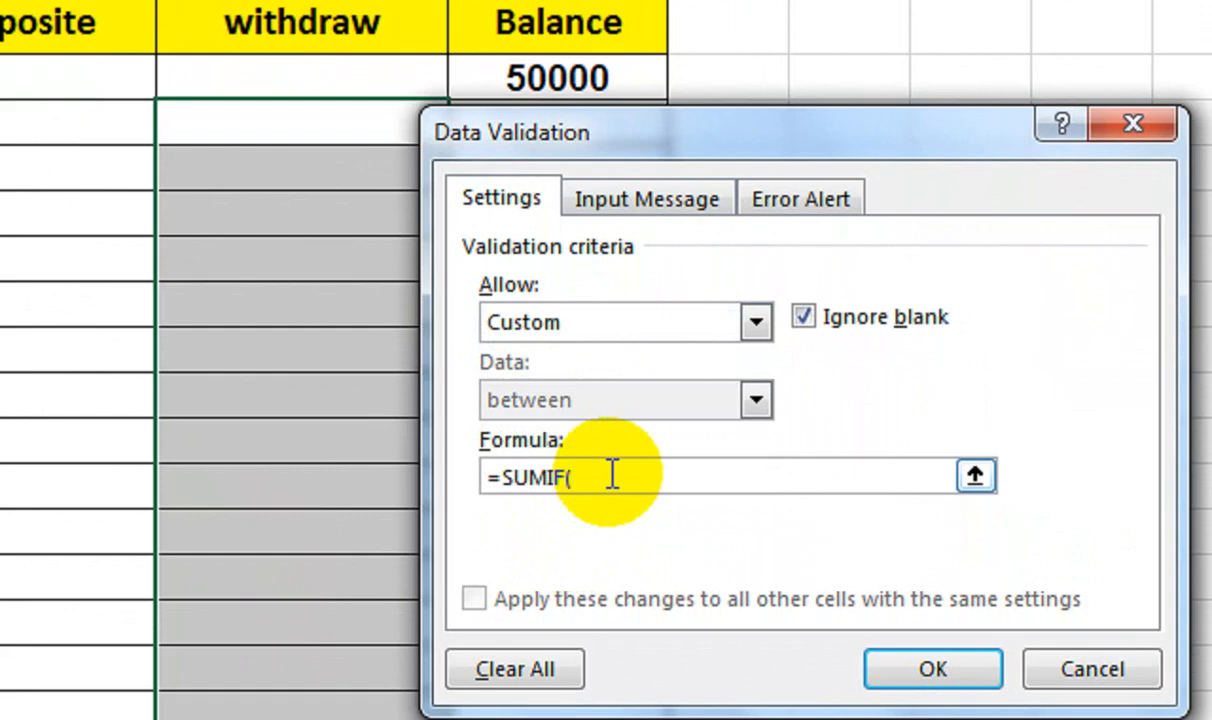
text(=SUMIF()
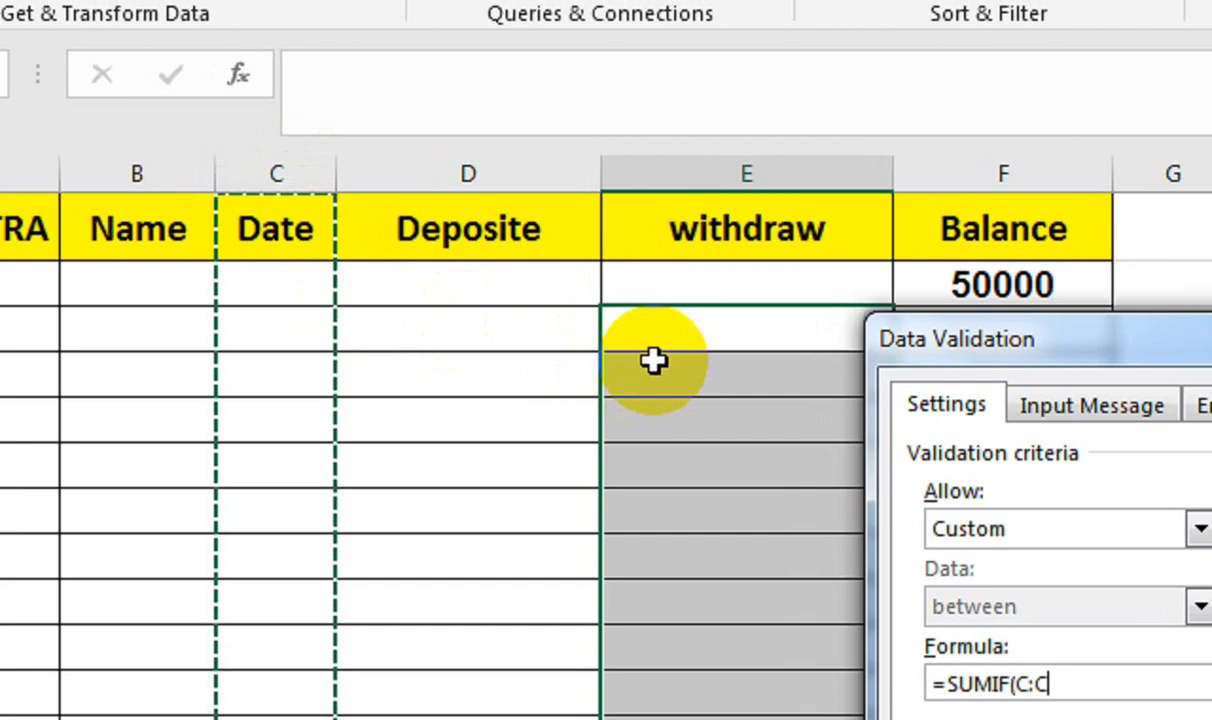
click(269, 319)
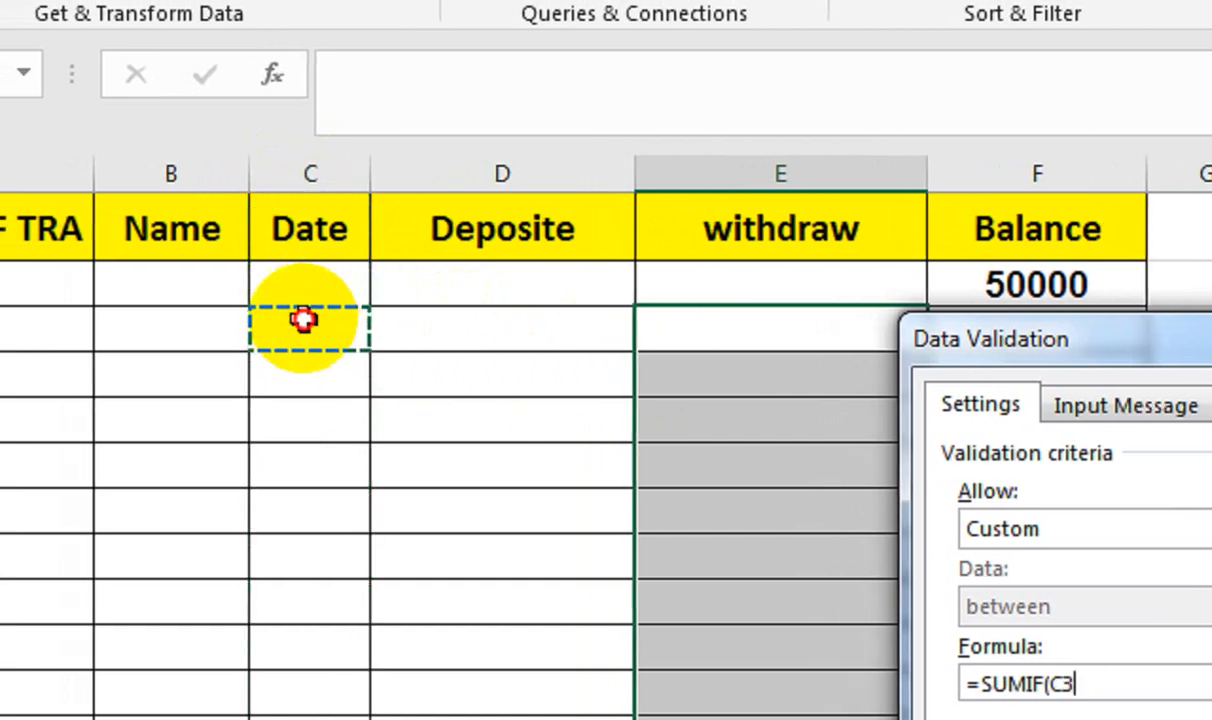
drag(303, 319, 325, 505)
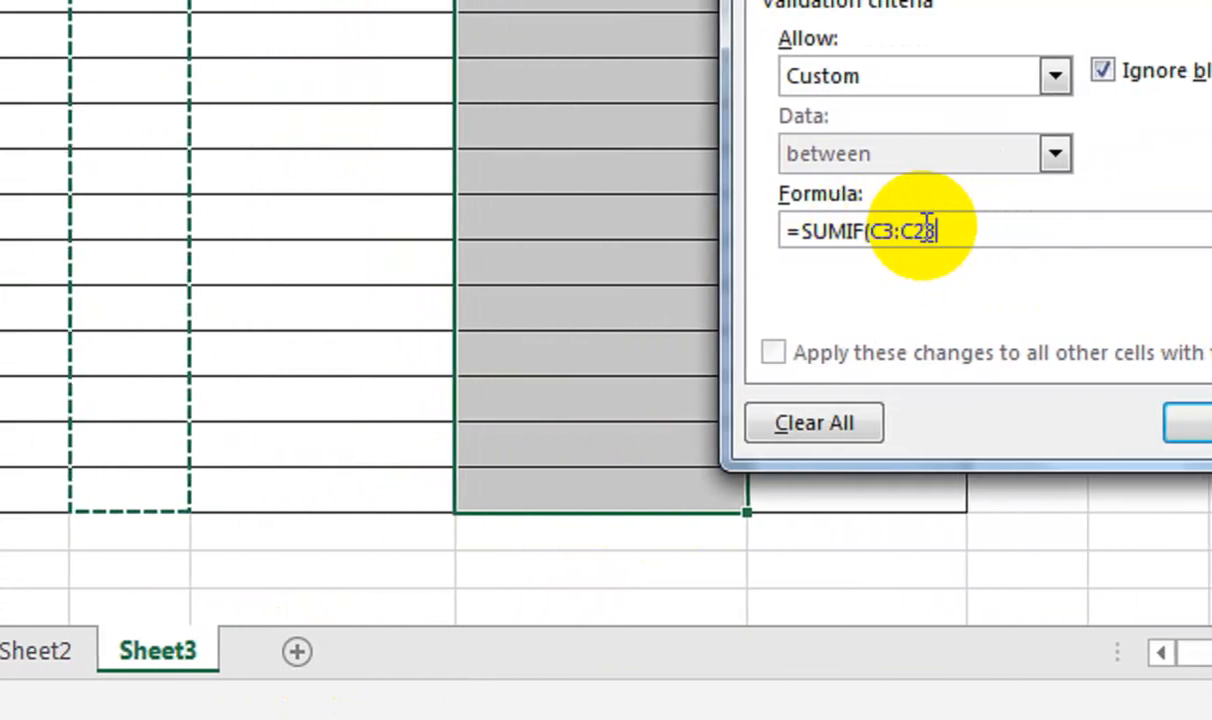
key(F4)
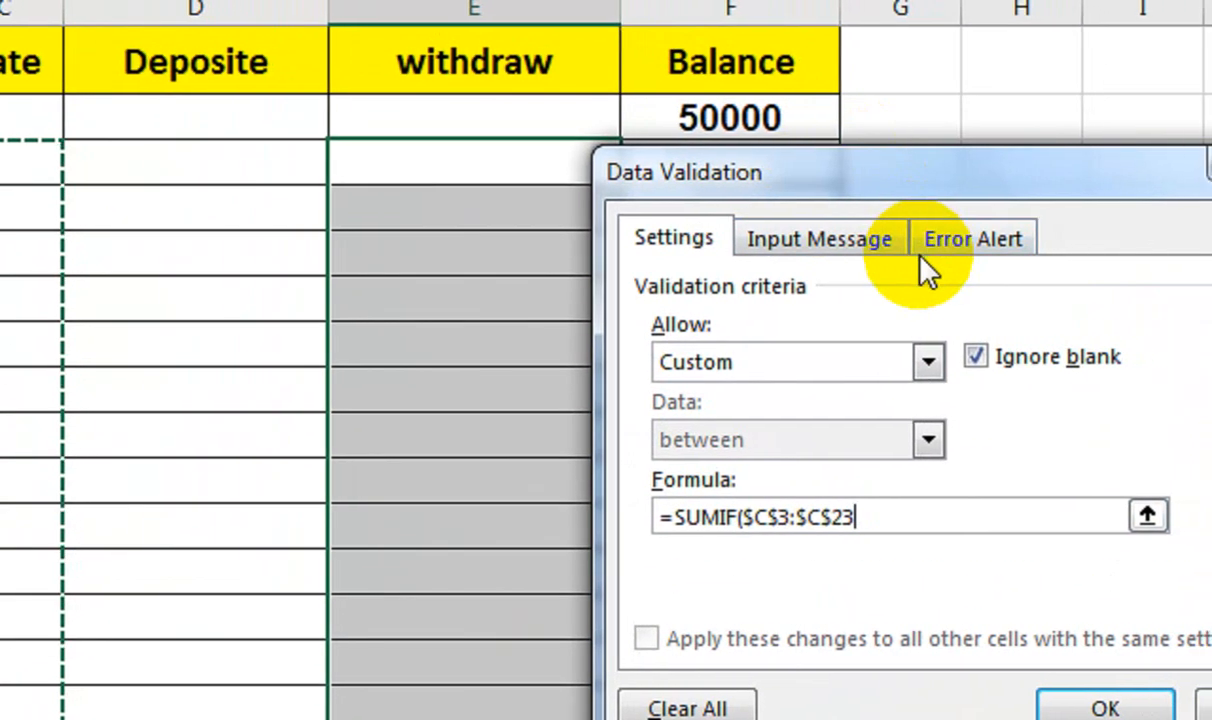
text(,)
click(303, 183)
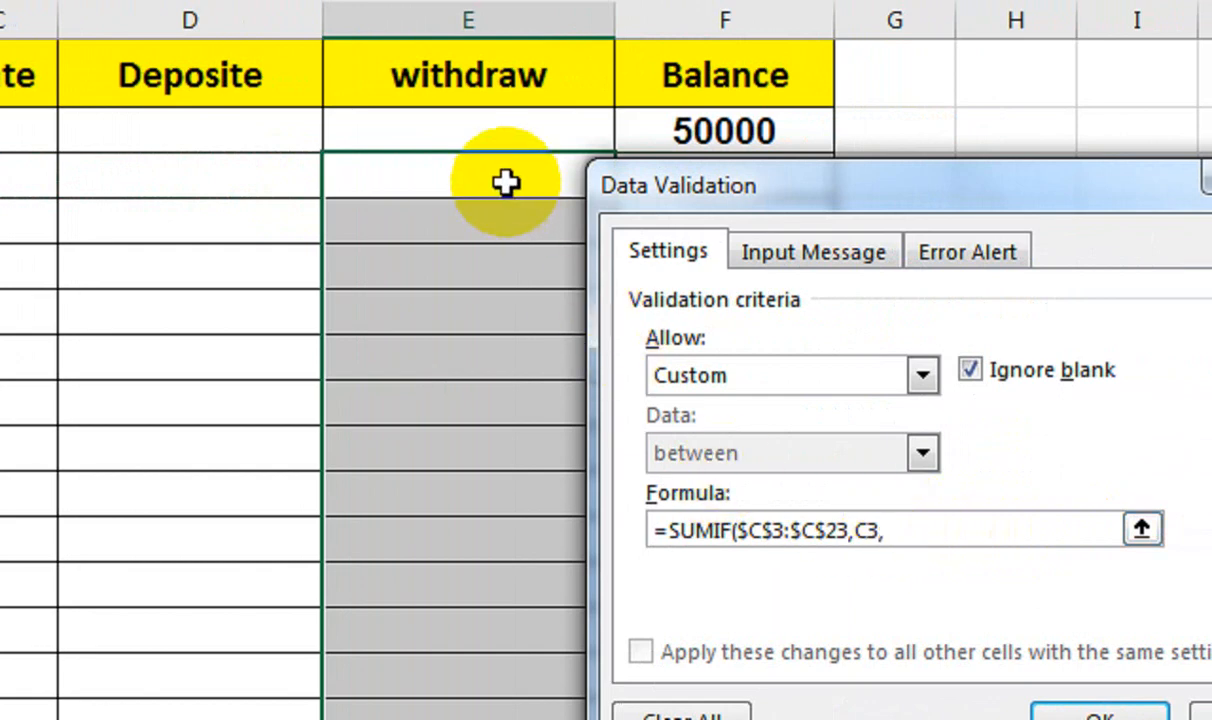
- Complete the validation formula with the sum range $E$3:$E$23 and the limit <=40000, and apply the rule
drag(505, 180, 490, 719)
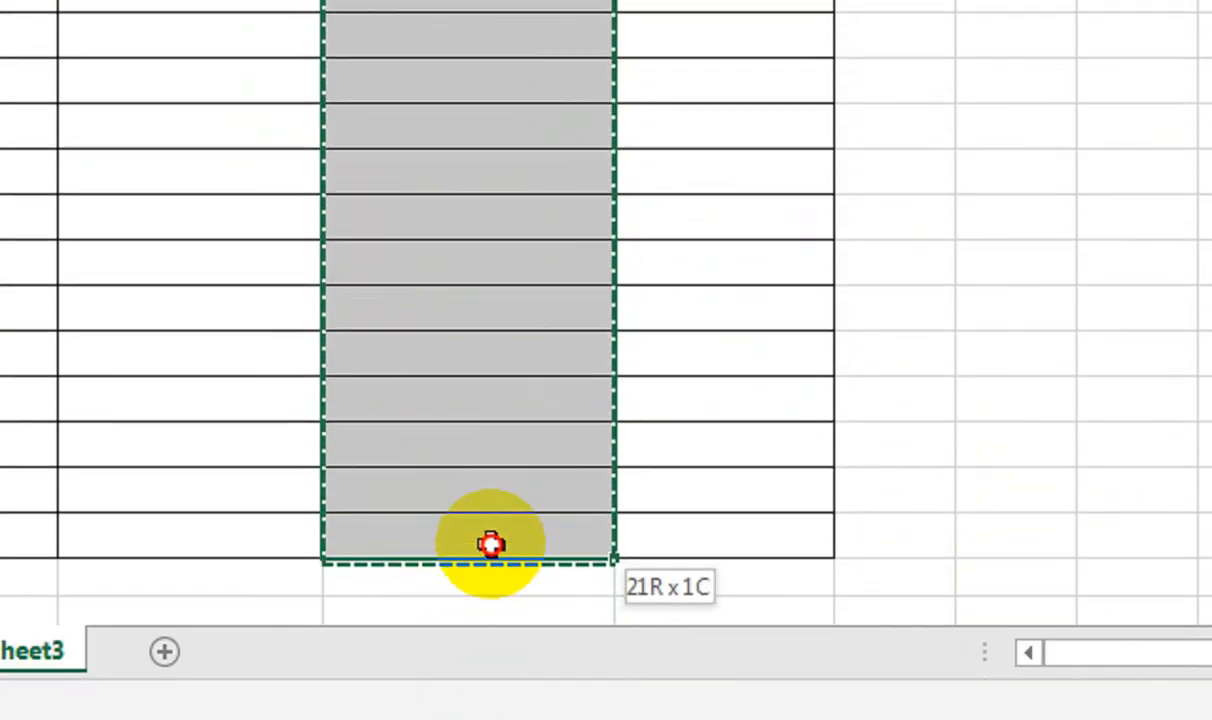
drag(490, 545, 490, 545)
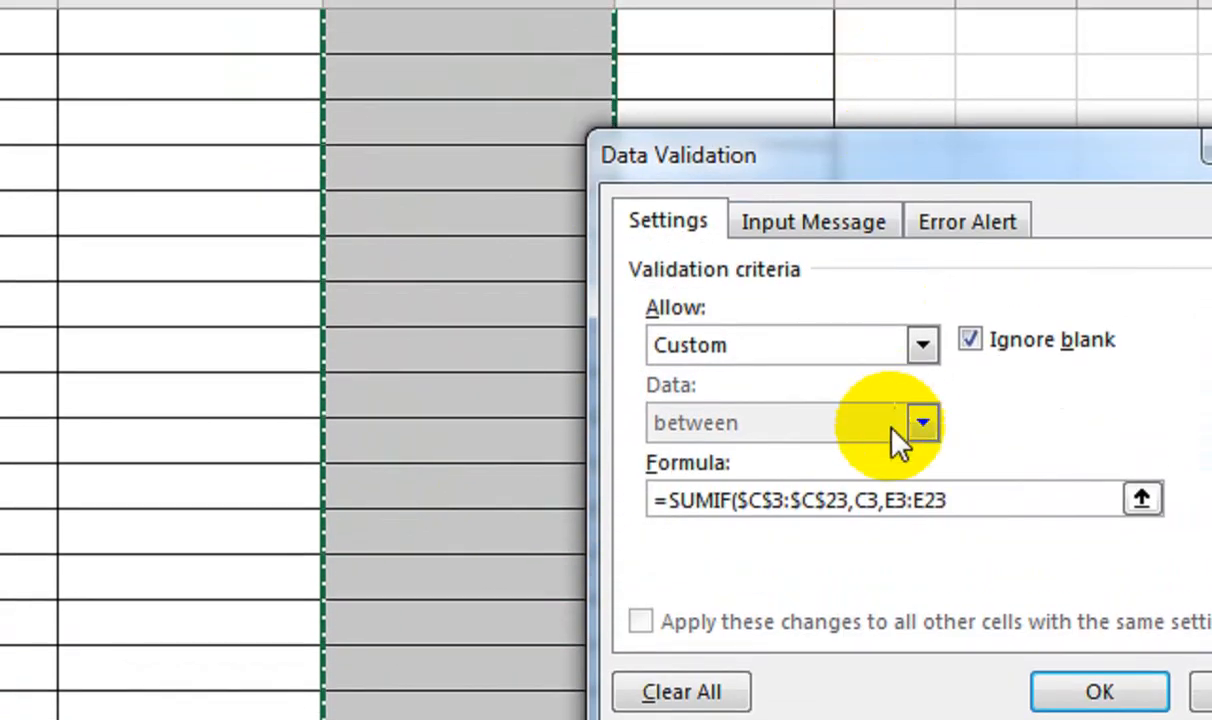
key(F4)
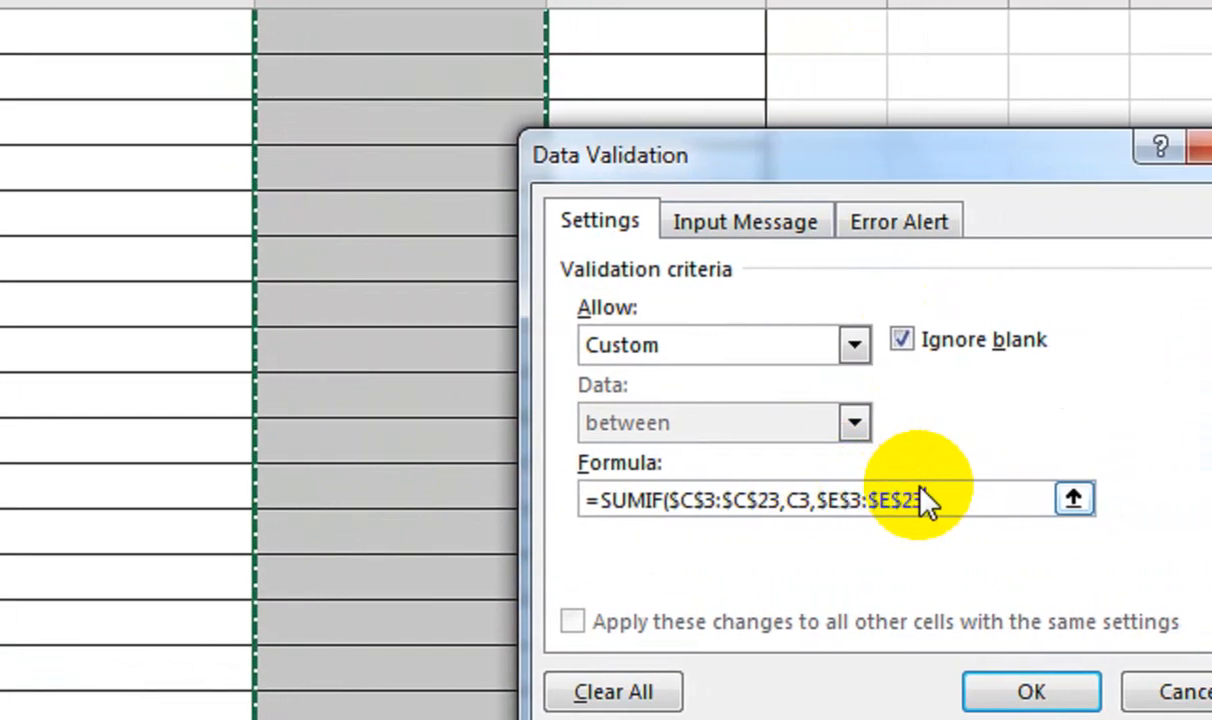
text()<=40000)
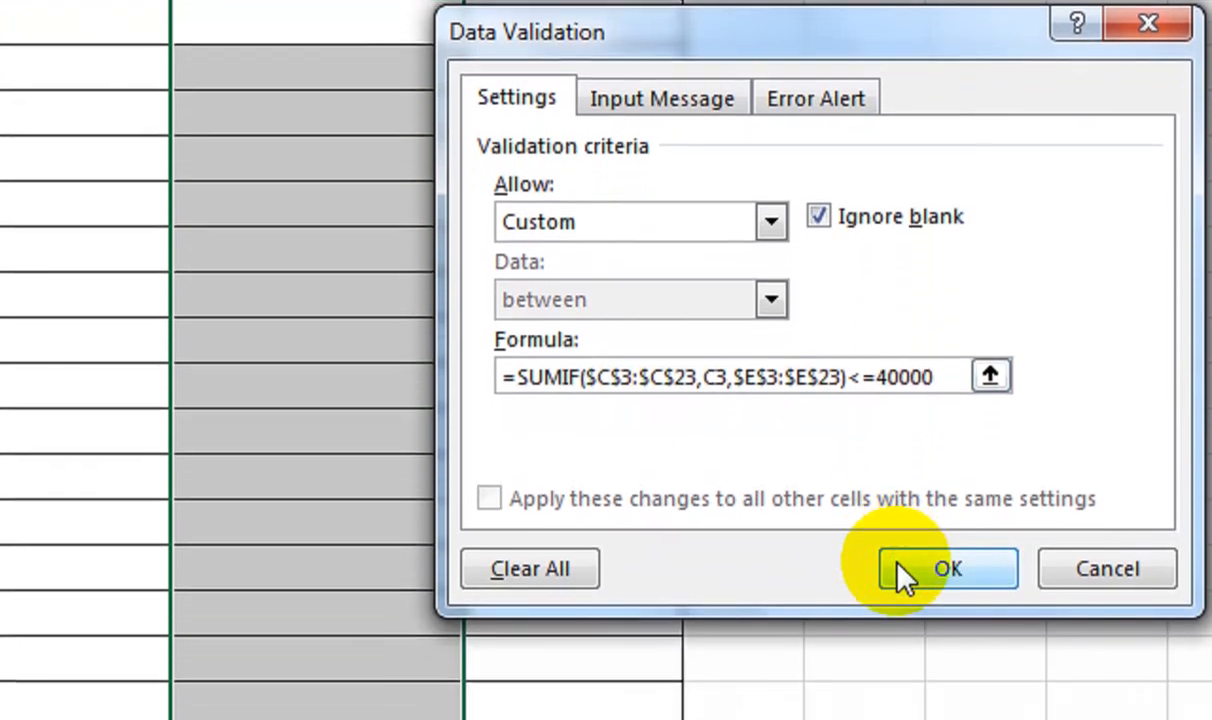
click(905, 697)
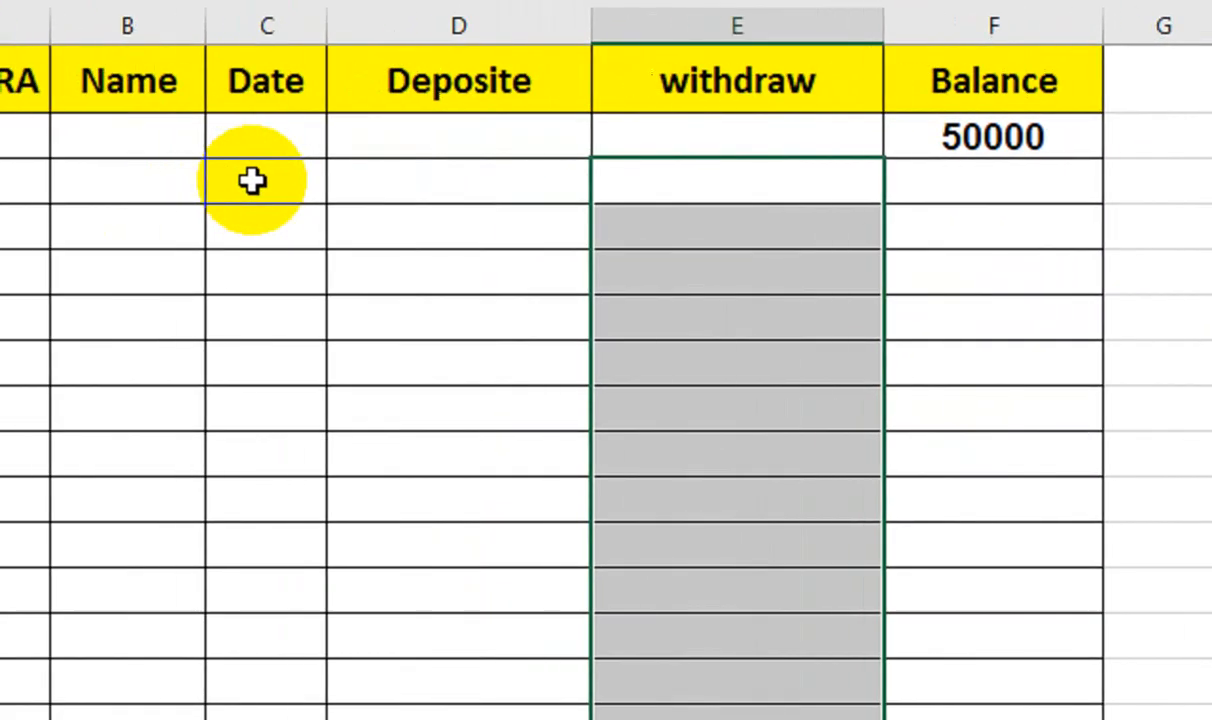
- Enter the date 1-Jan-22 in cell C3 and a withdrawal of 35000 in cell E3
click(252, 181)
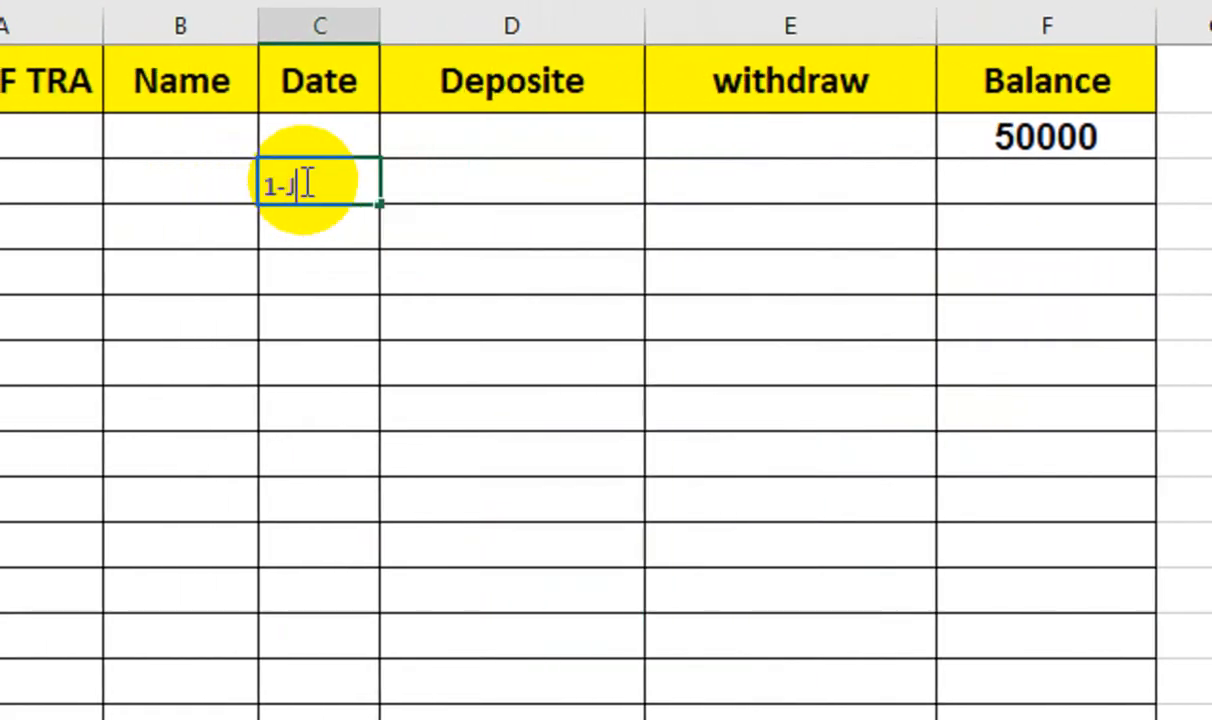
key(Tab)
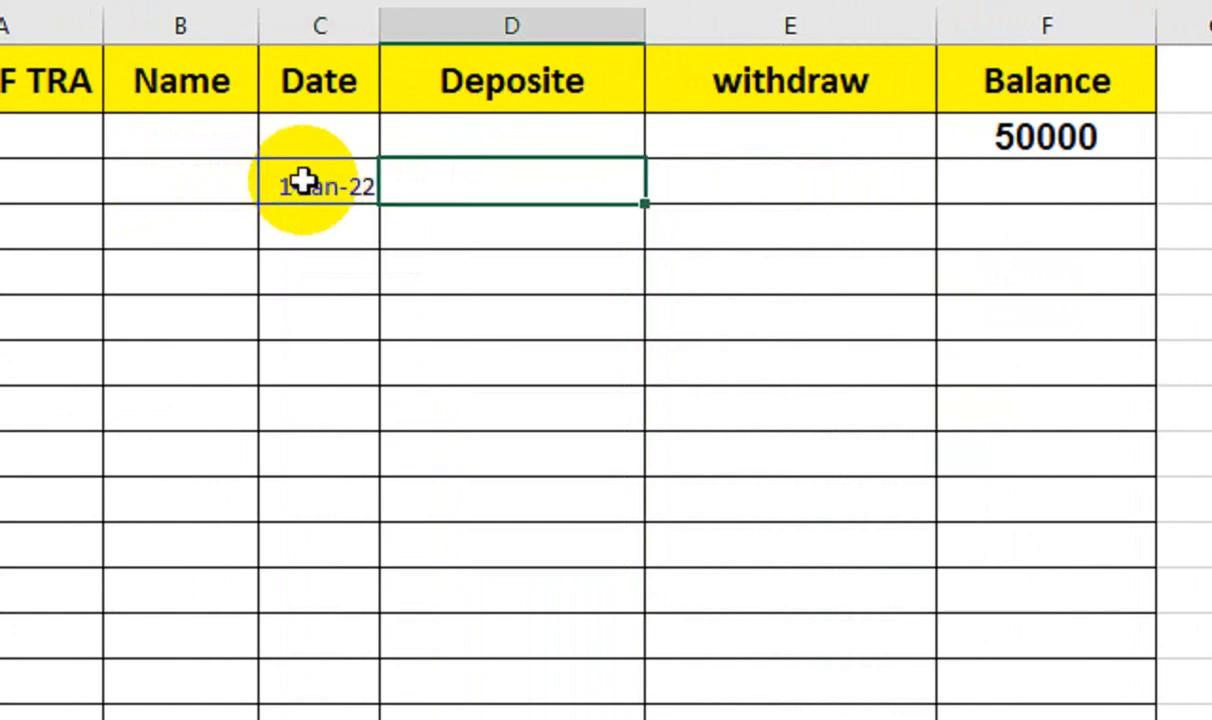
key(Tab)
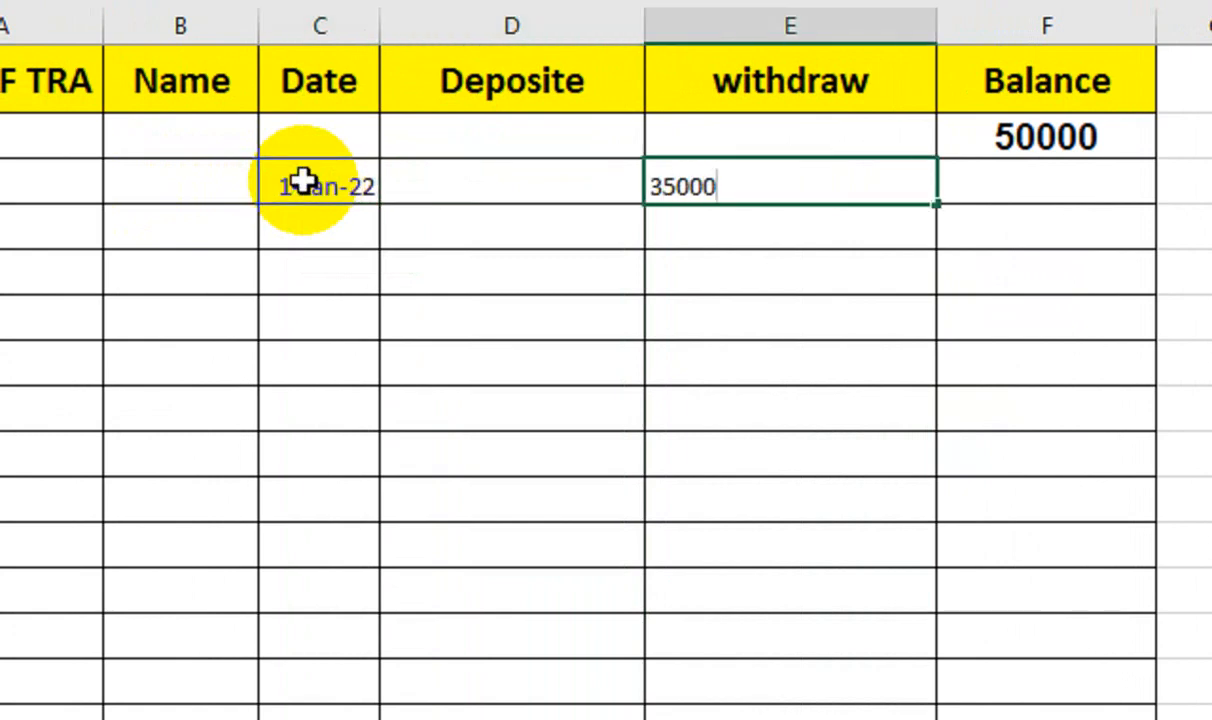
key(Return)
- Begin a formula in the Balance cell F3
key(Up)
key(Right)
text(=)
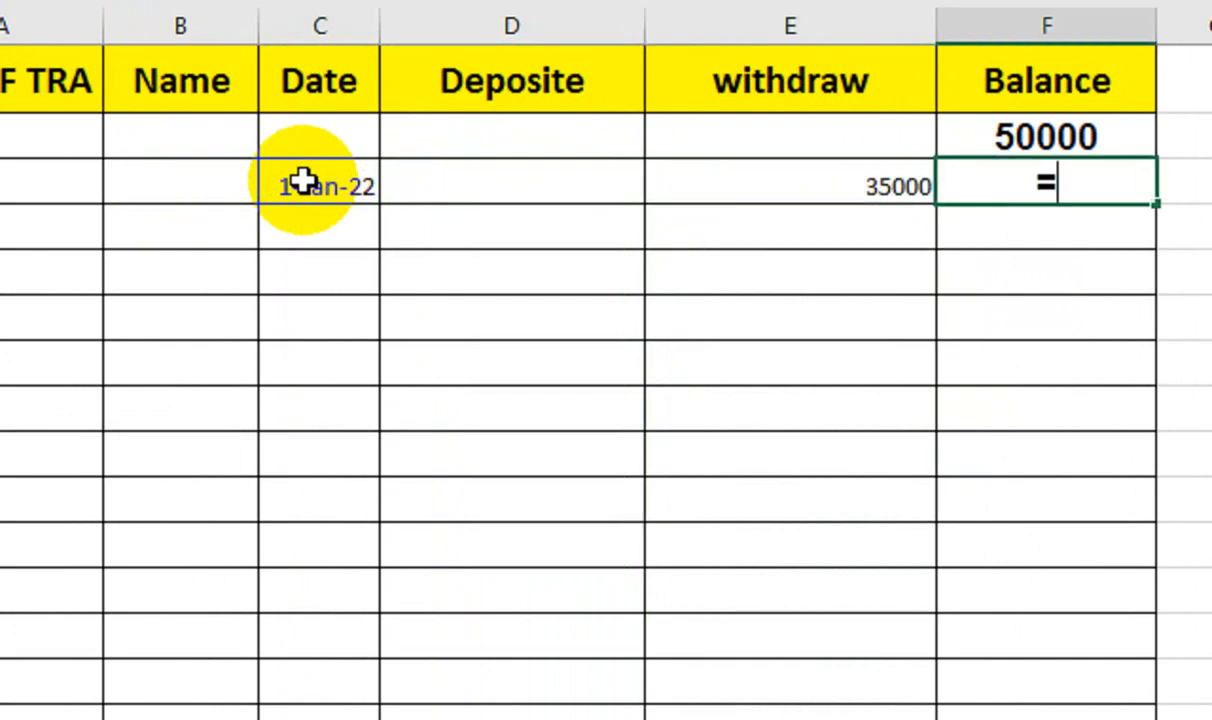
key(Left)
key(Left)
text(-)
key(BackSpace)
key(BackSpace)
key(BackSpace)
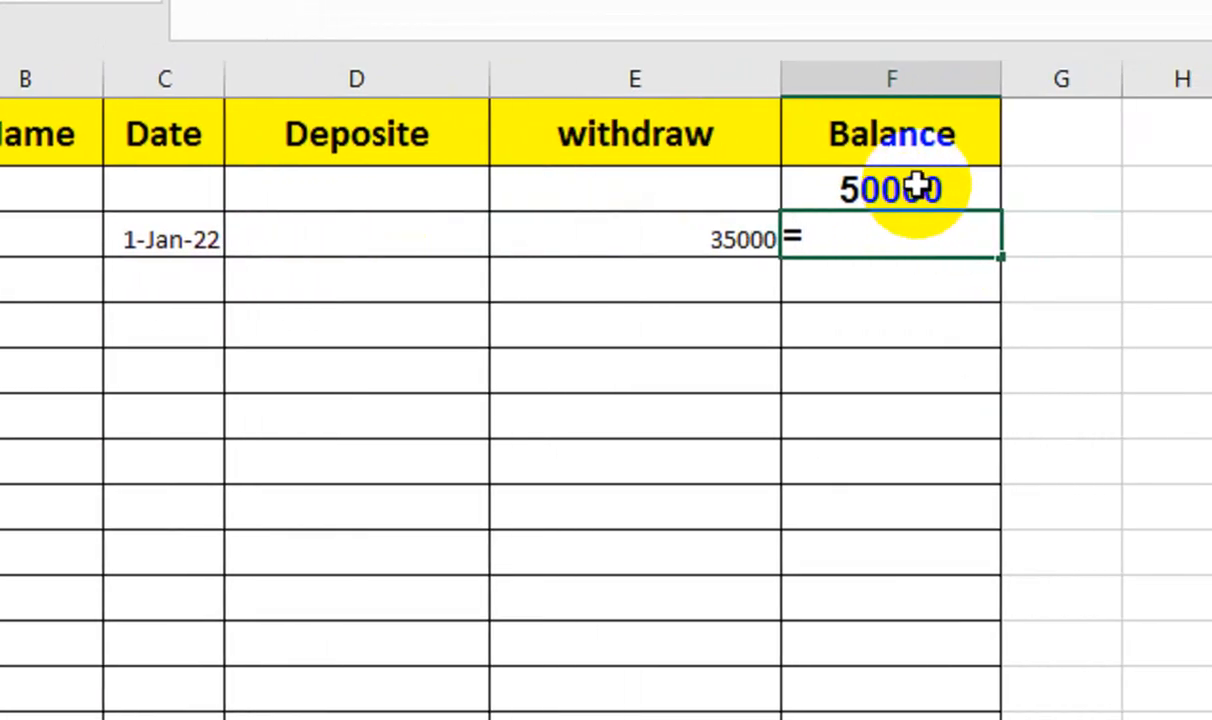
- Complete the Balance formula in F3 as =F2+D3-E3
click(1076, 136)
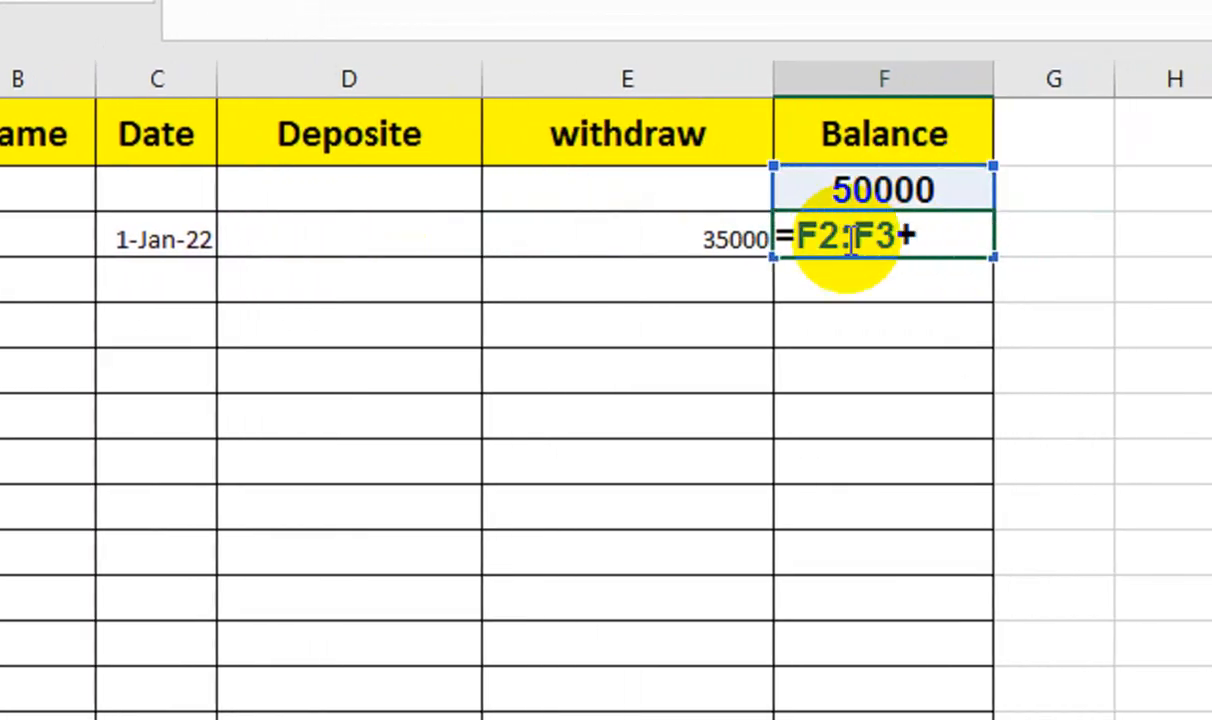
key(BackSpace)
key(BackSpace)
key(BackSpace)
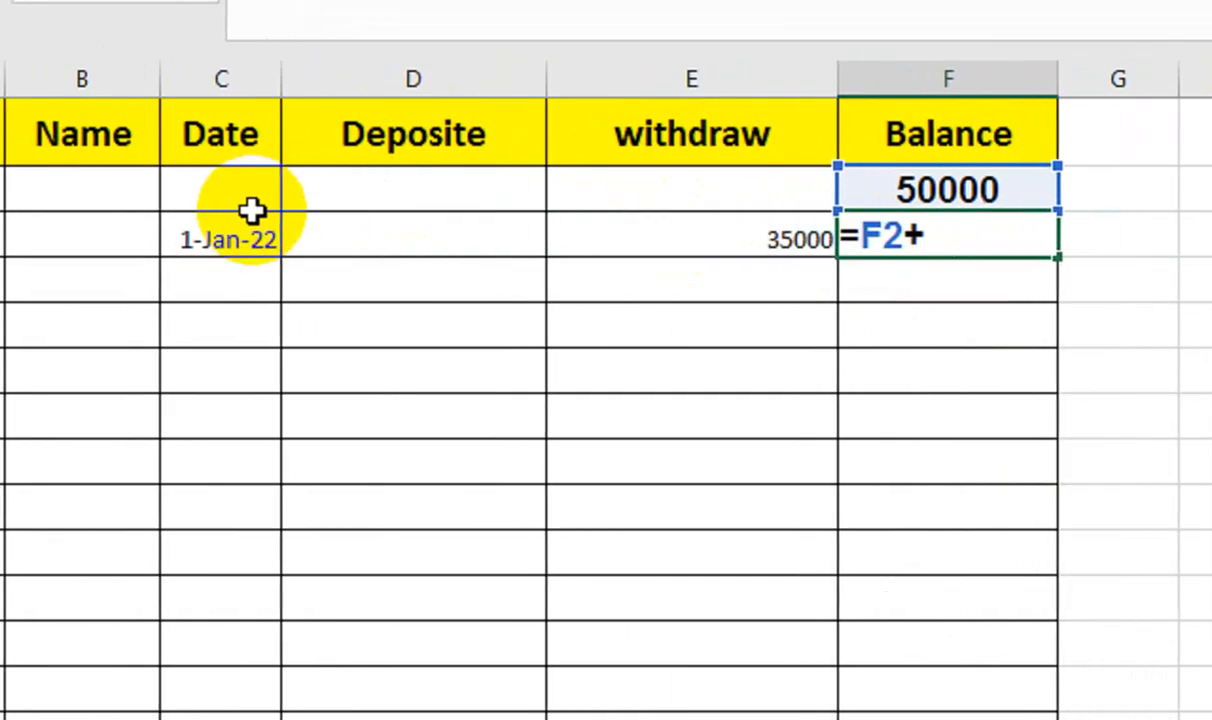
click(300, 240)
text(-)
click(624, 226)
key(Return)
- Fill the F3 balance formula down through the bordered rows of the Balance column
click(1040, 245)
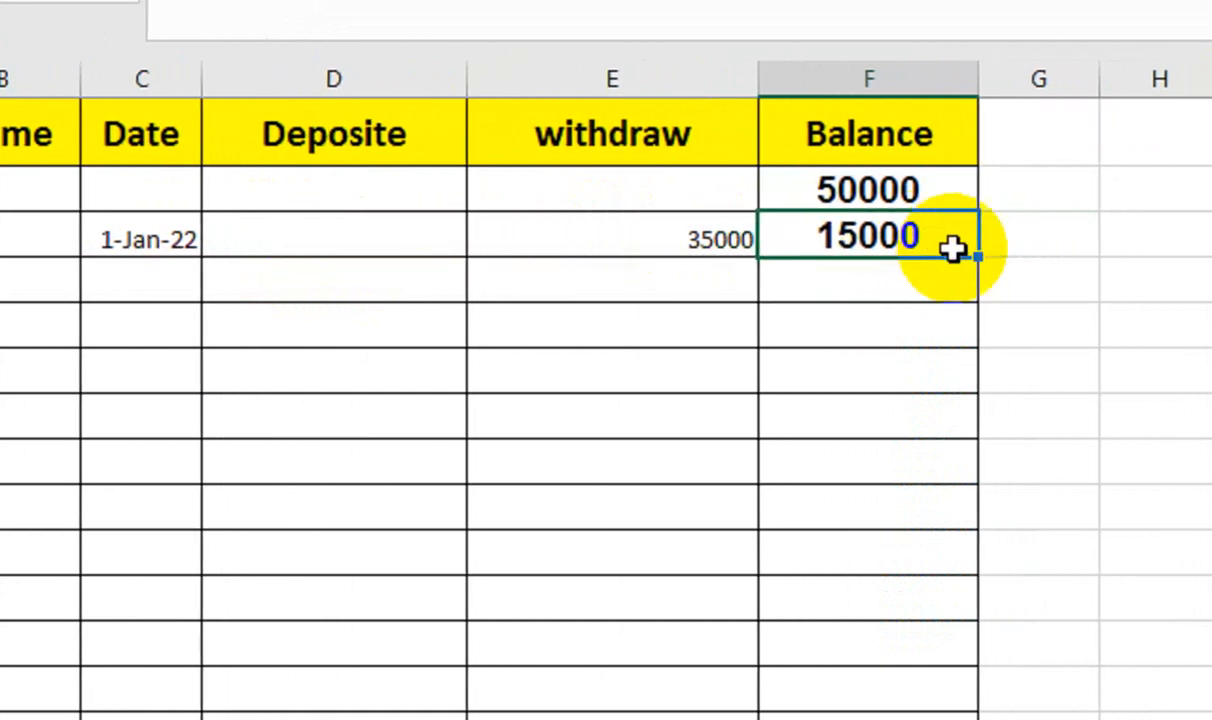
drag(1070, 259, 1125, 719)
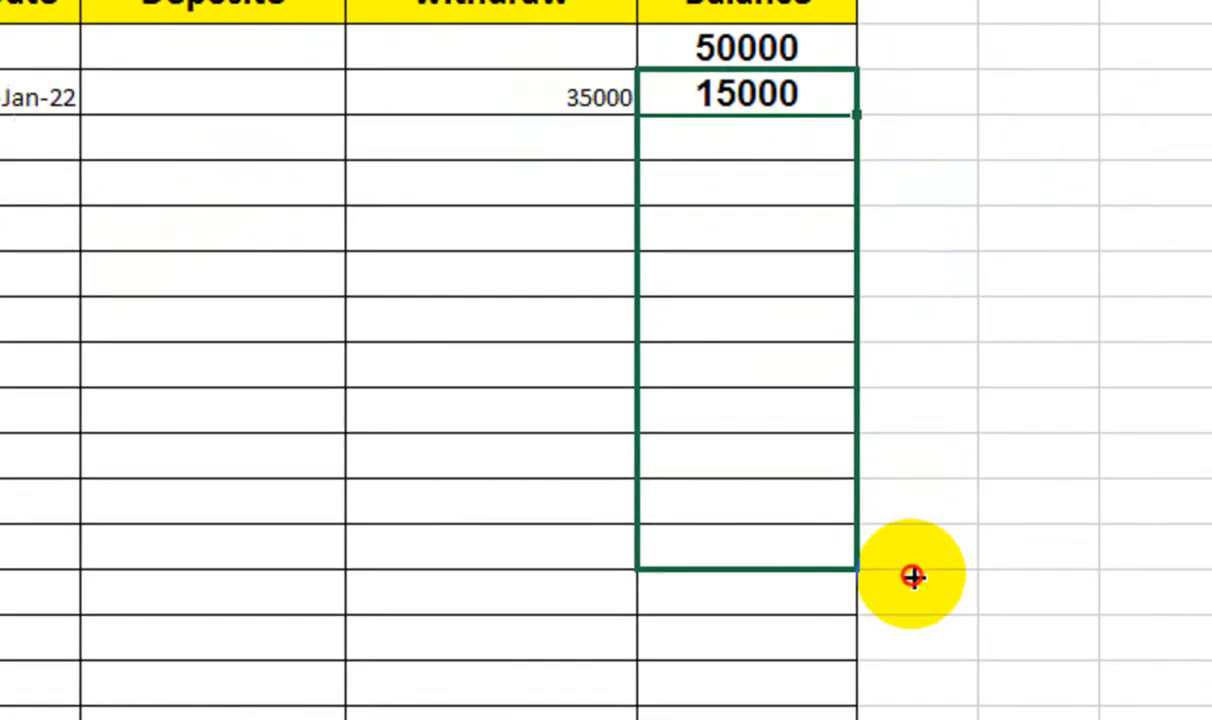
drag(912, 576, 912, 600)
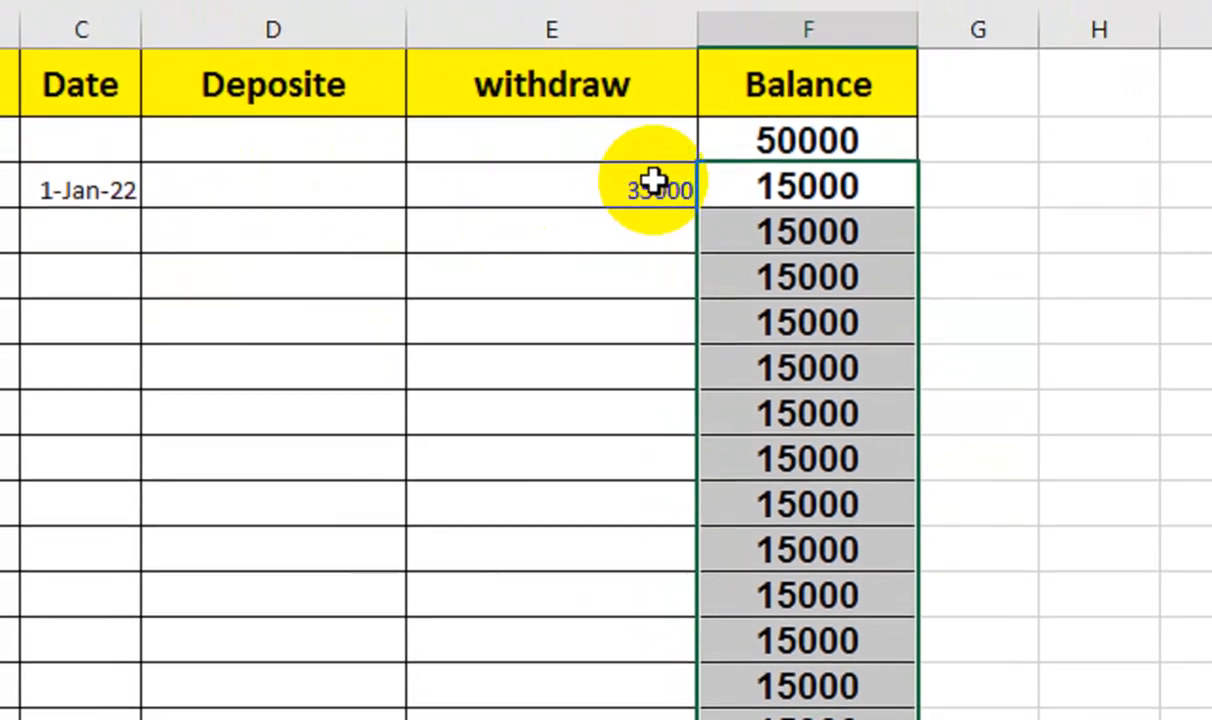
- Copy the formatting of Balance cell F3 onto the Deposite and withdraw cells from row 3 down
click(747, 179)
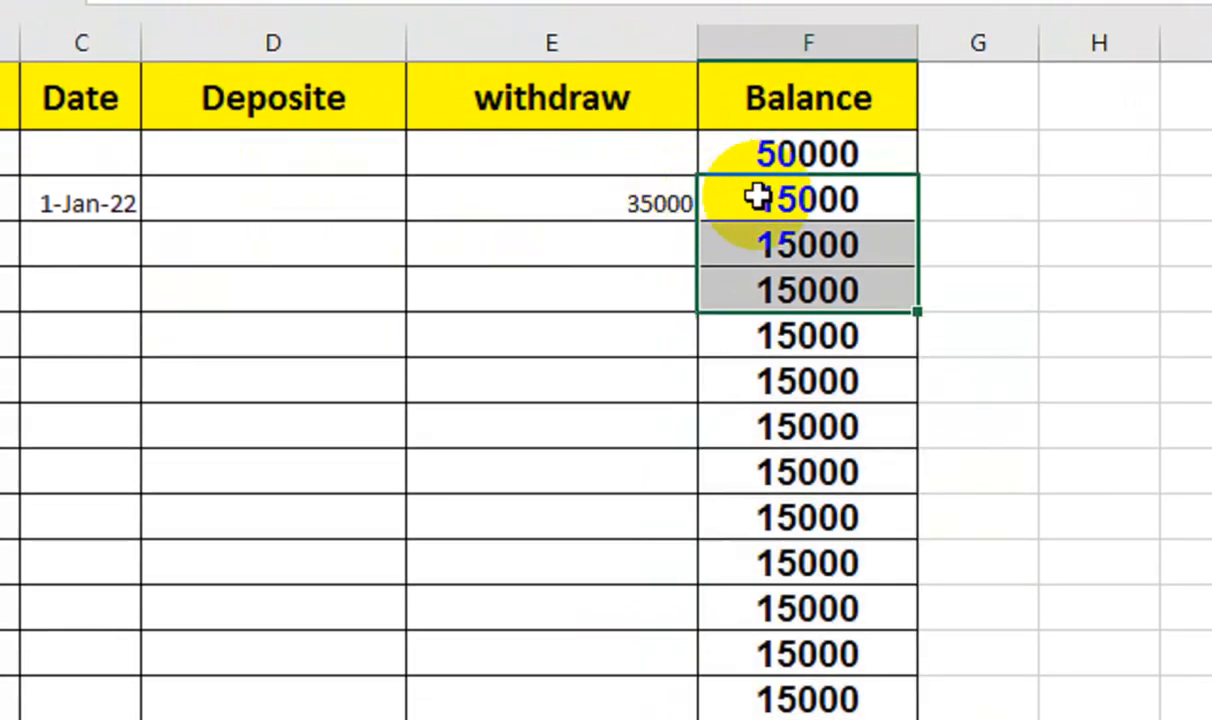
click(172, 94)
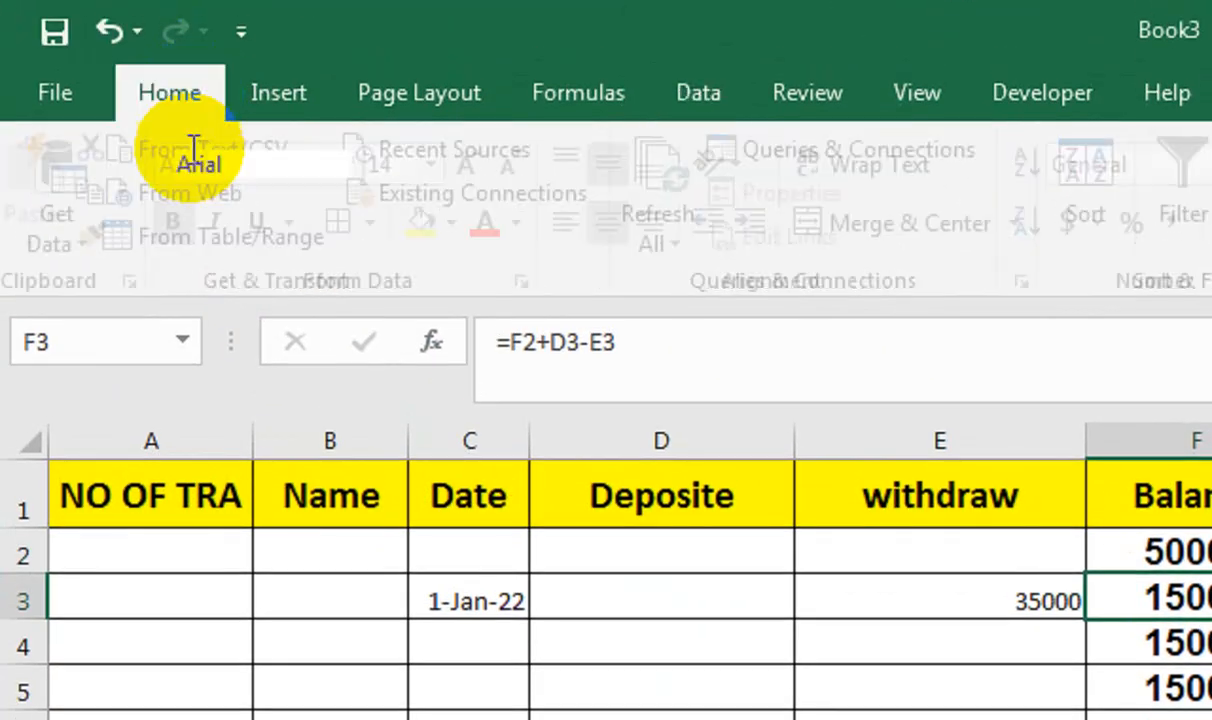
click(115, 235)
drag(1028, 600, 719, 719)
drag(630, 597, 628, 574)
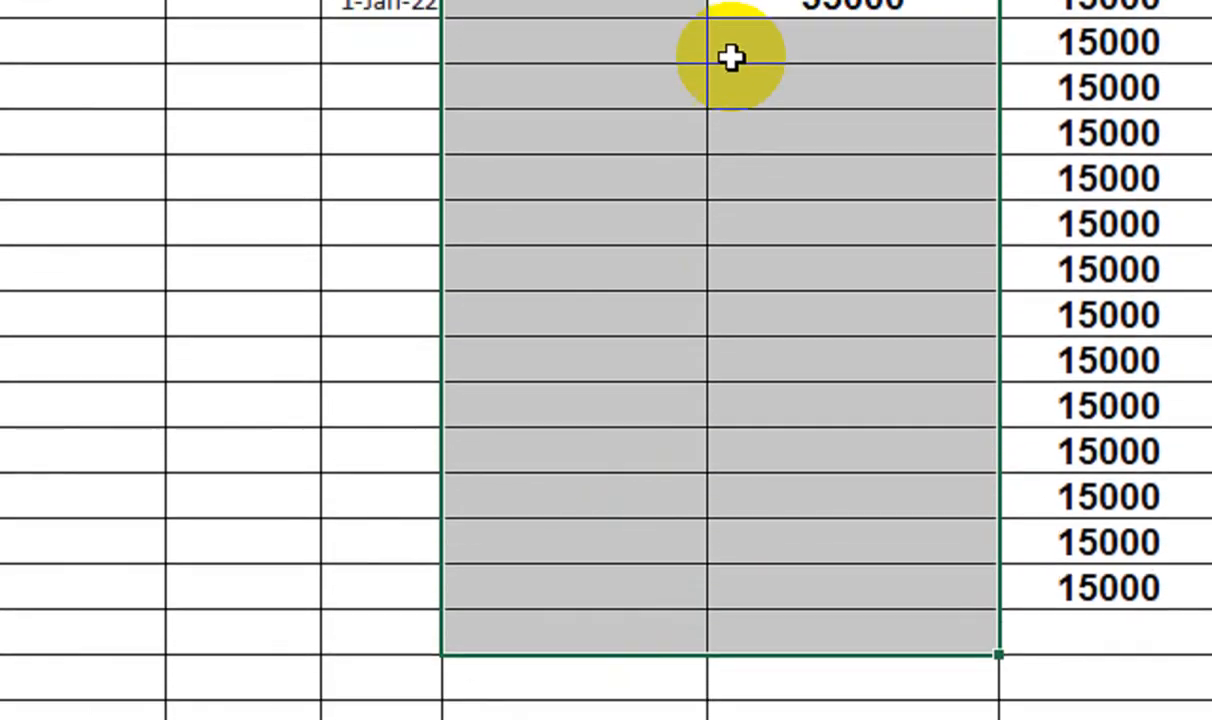
click(803, 230)
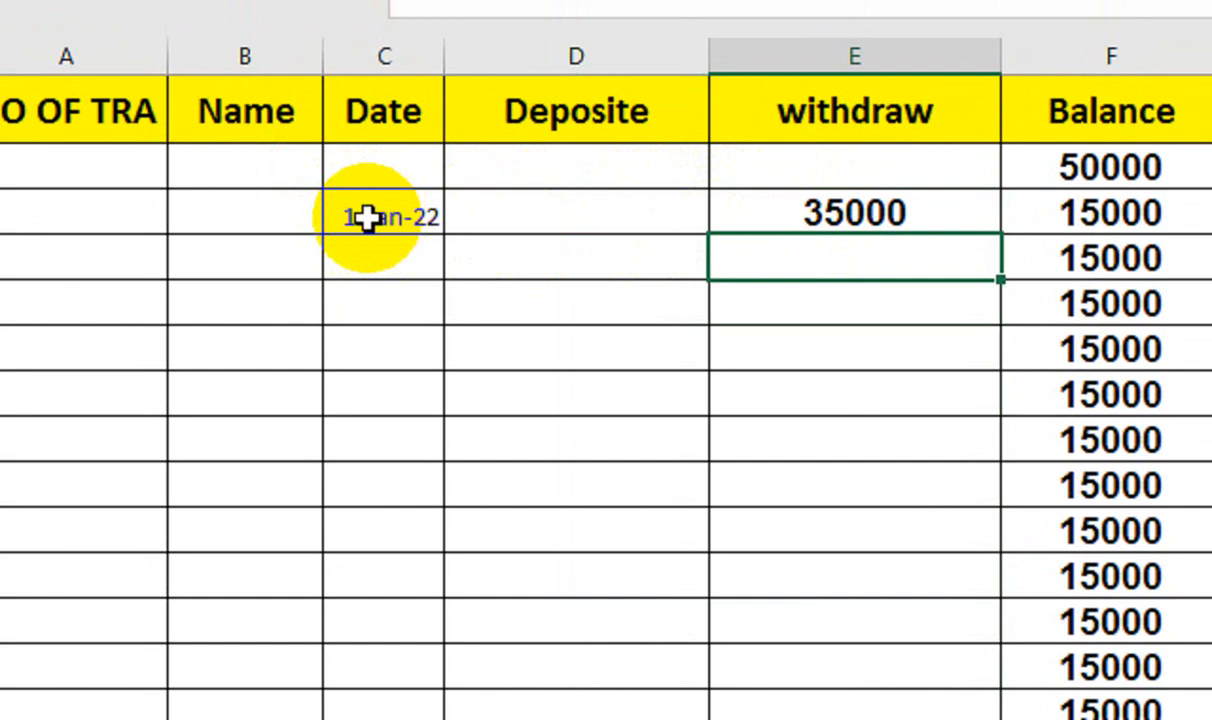
- Enter the date 1-Jan-22 in C4 and a deposit of 150000 in D4
click(365, 260)
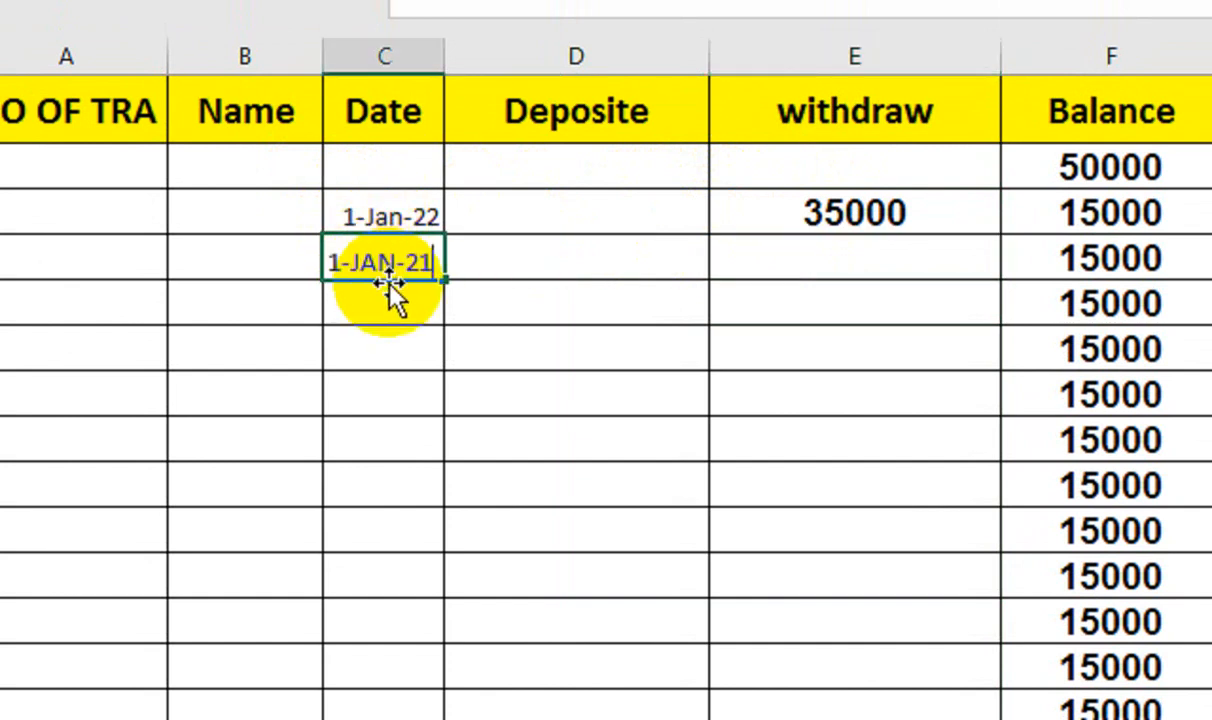
key(Tab)
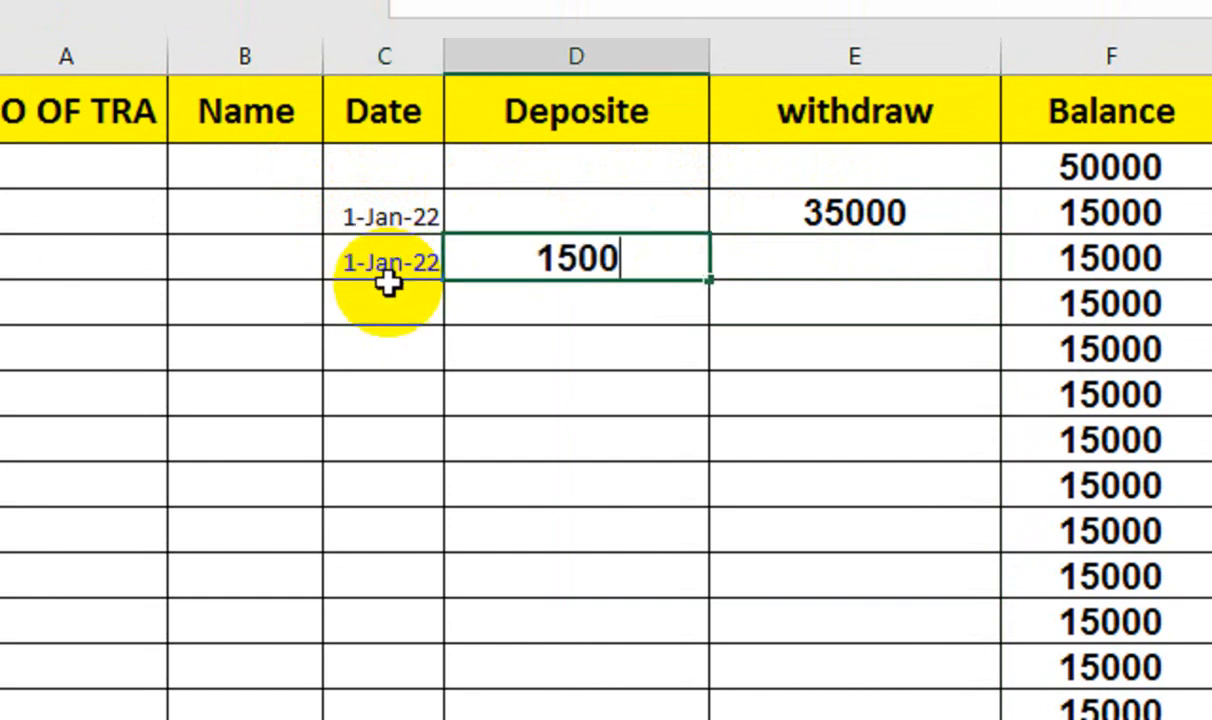
key(Tab)
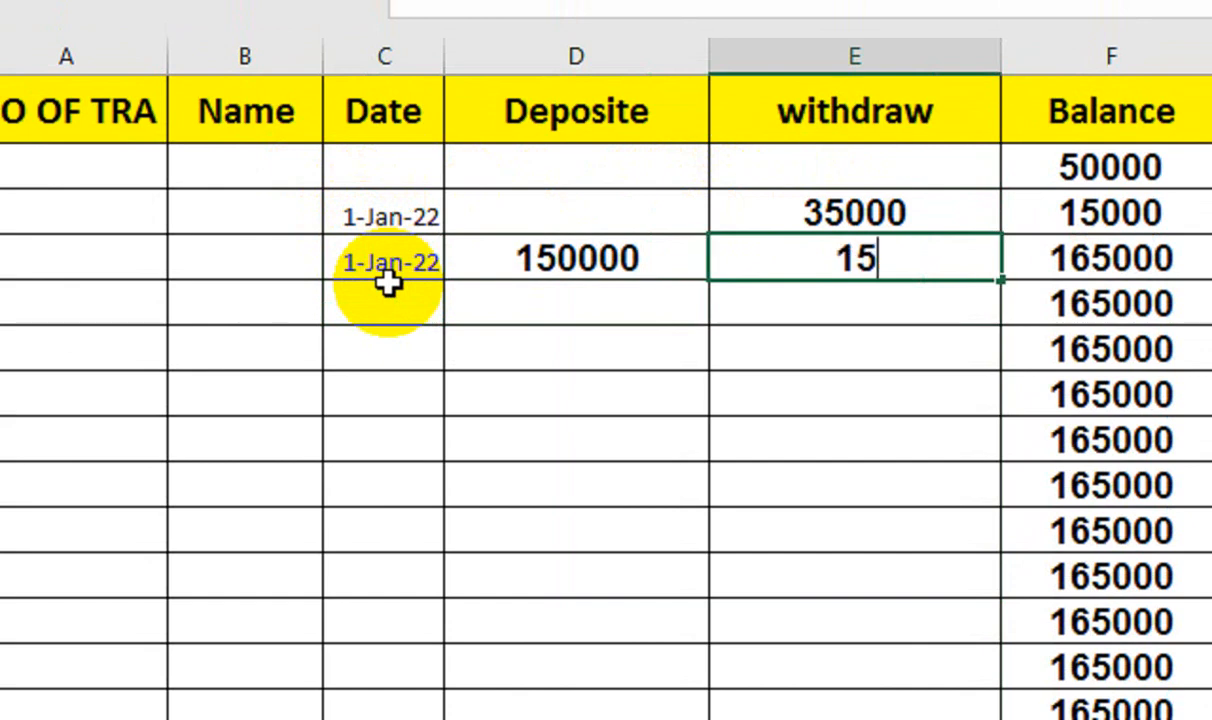
- Try to enter a withdrawal of 15000 in E4 to test the daily limit
text(15000)
key(Tab)
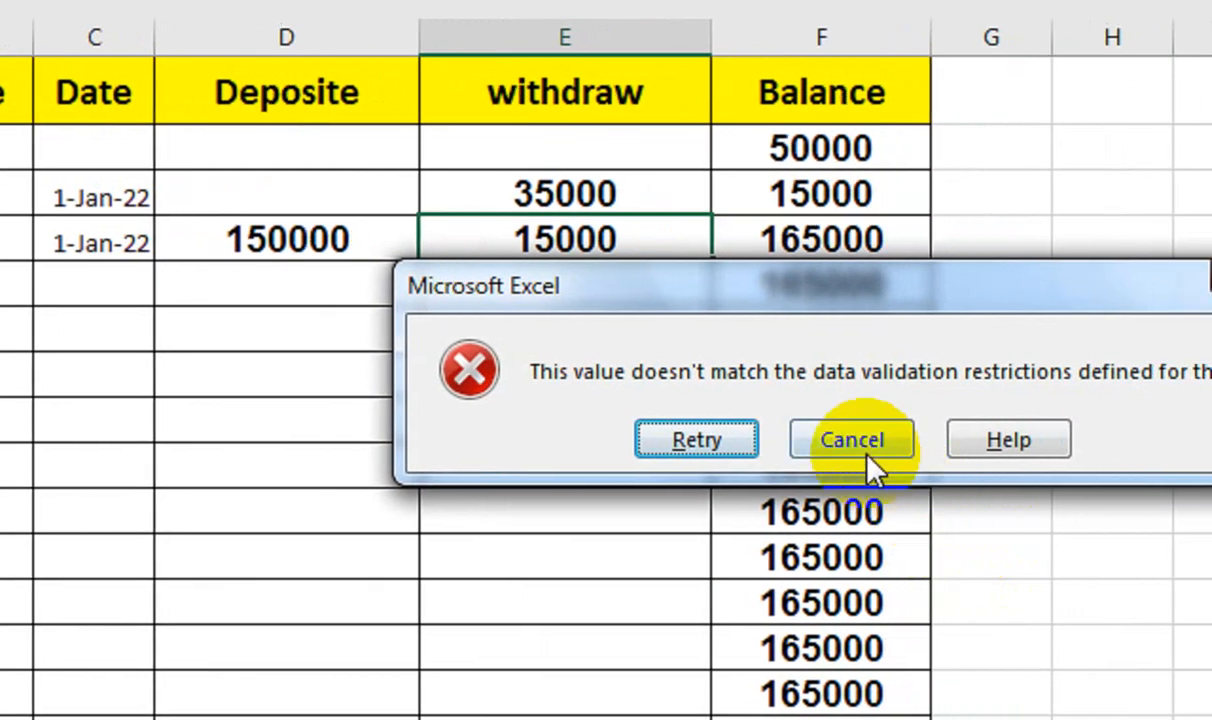
click(1135, 459)
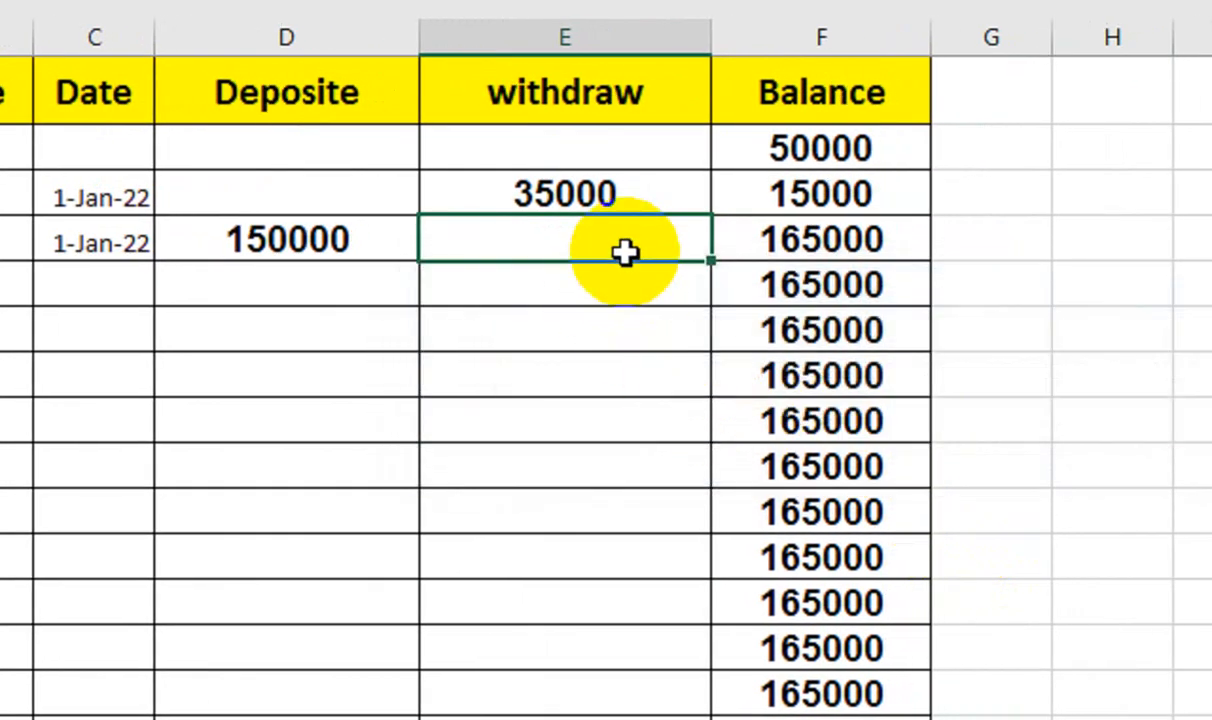
- Enter a withdrawal of 5000 in E4 for the second 1-Jan-22 row
text(5000)
key(Return)
click(625, 253)
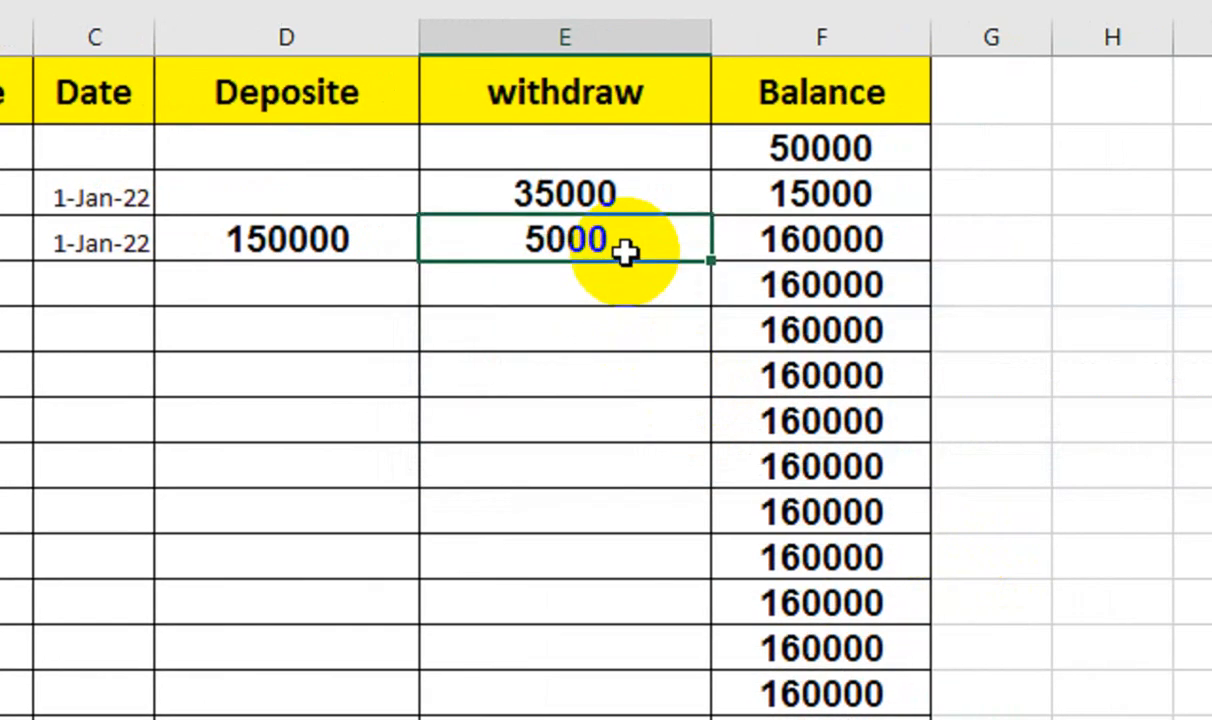
- Try to change the withdrawal in E4 to 6000, then dismiss the attempt
text(600)
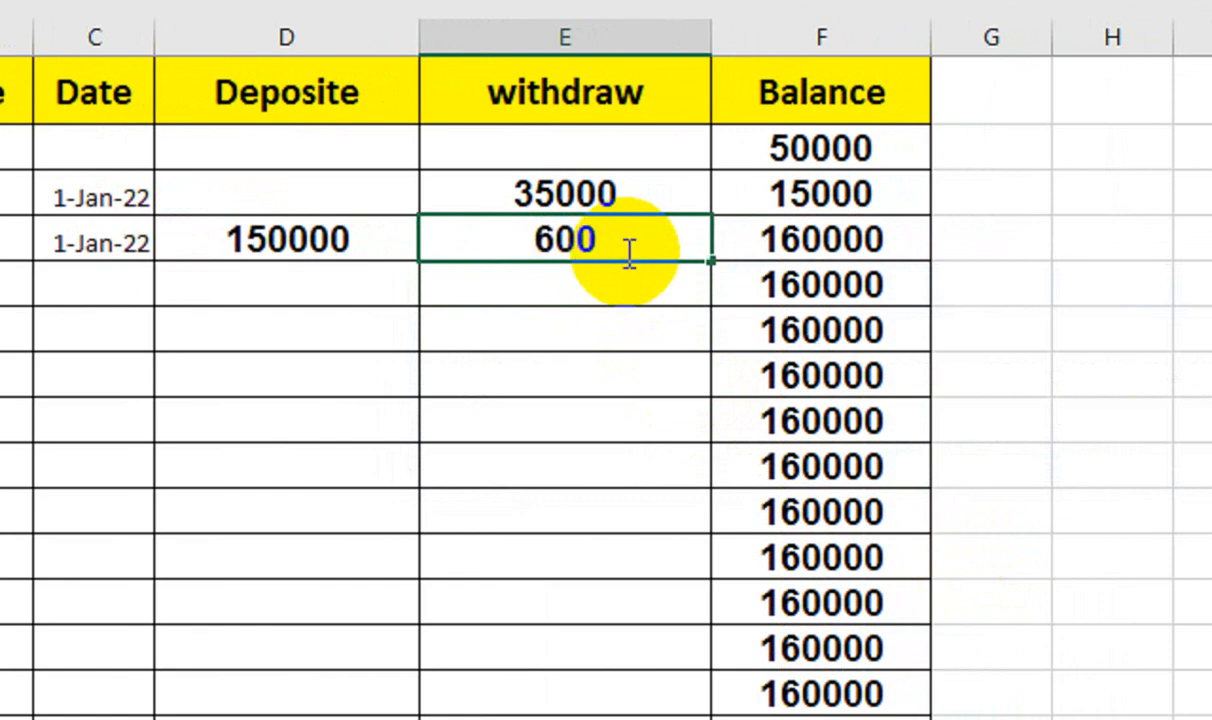
text(0)
key(Return)
key(Escape)
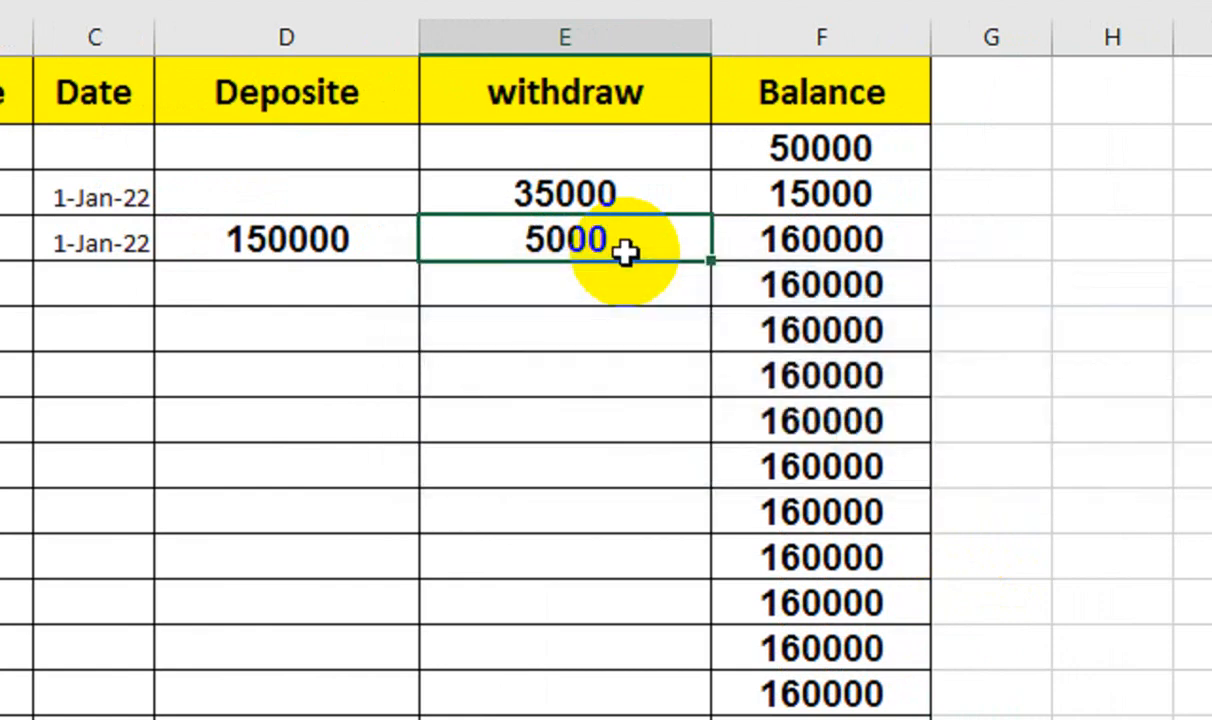
- Clear the withdrawal amount from cell E4
click(50, 245)
click(565, 249)
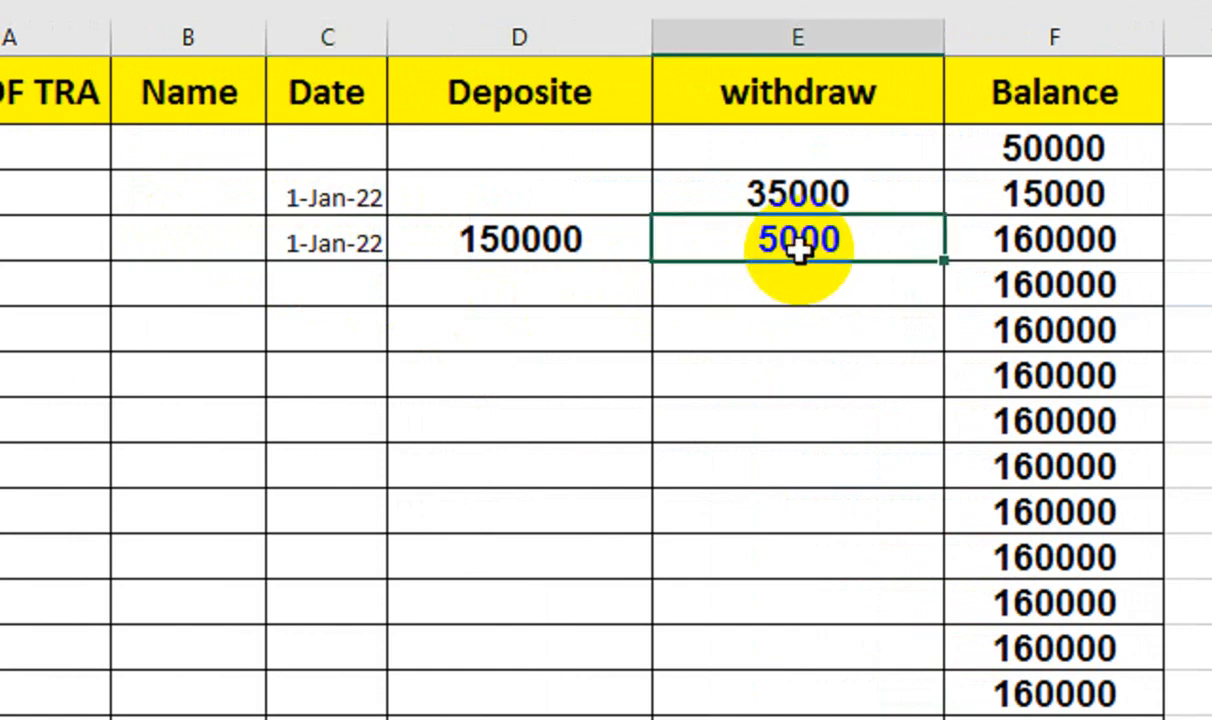
key(Delete)
- Enter the date 2-Jan-22 in cell C5
key(Left)
key(Left)
key(Up)
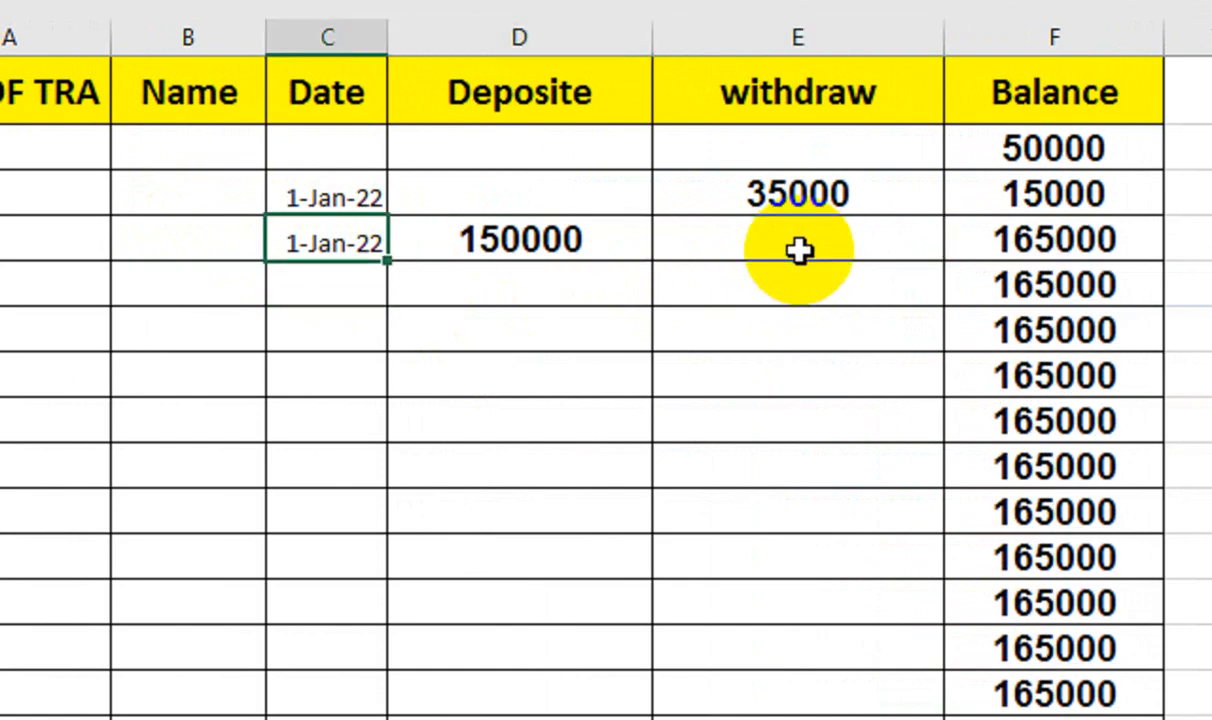
key(Down)
key(Right)
key(Up)
key(Down)
key(Left)
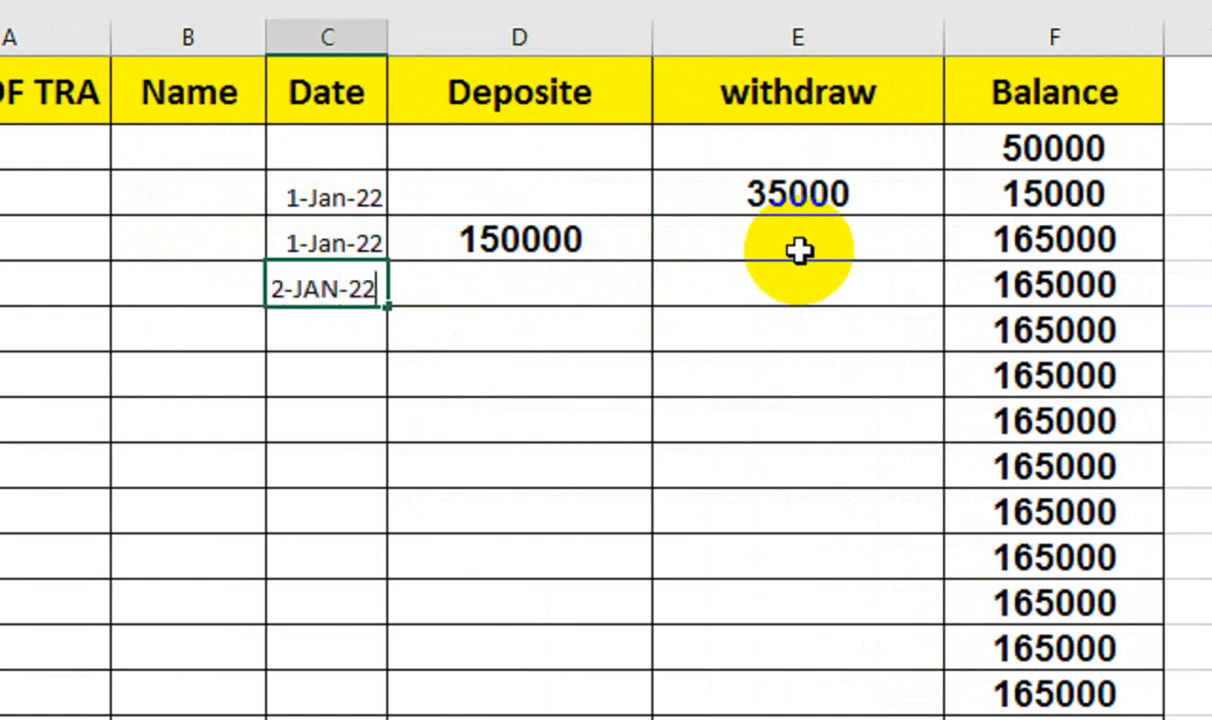
key(Return)
- Enter a withdrawal of 40000 in E5 for 2-Jan-22
key(Up)
key(Right)
key(Right)
key(Right)
key(Left)
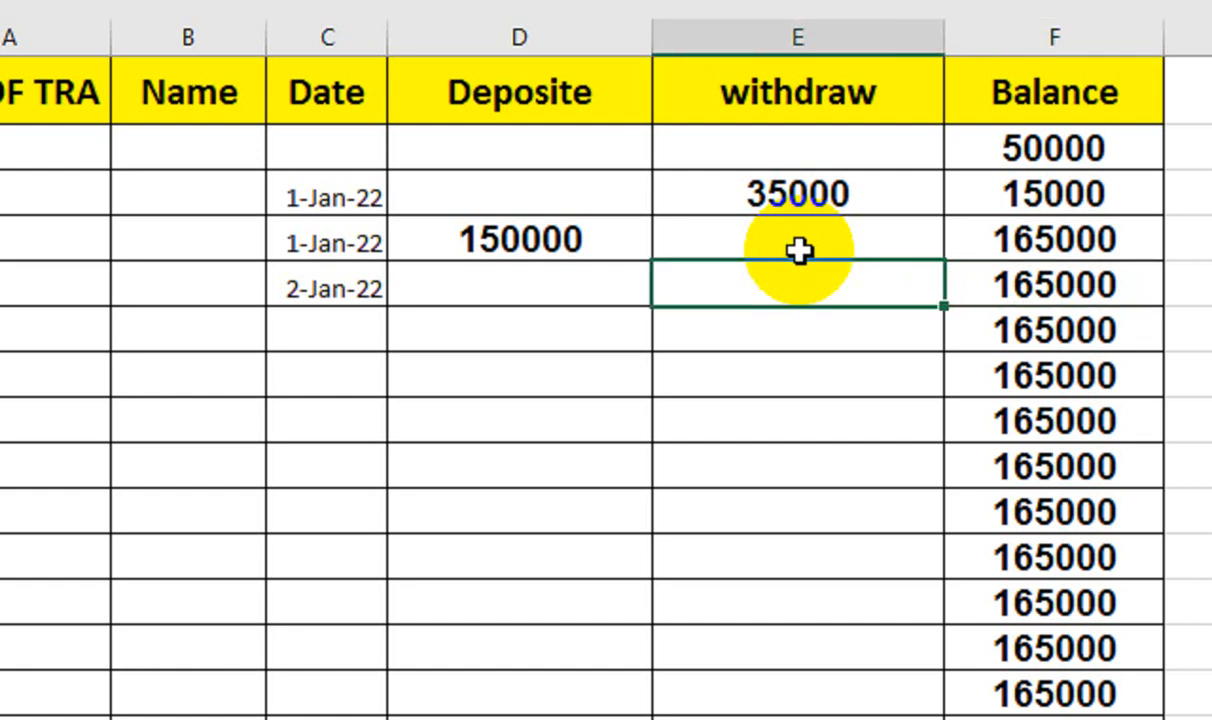
key(Return)
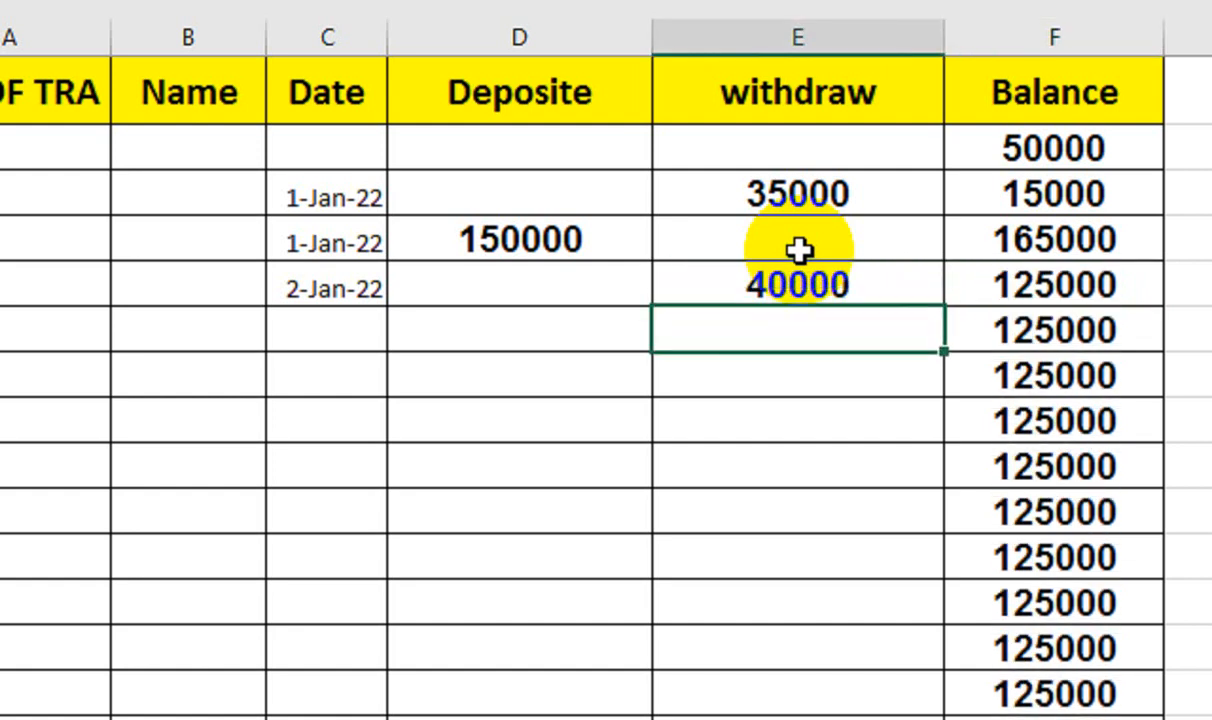
- Try to change the withdrawal in E5 to 41000 and cancel the entry
key(Up)
key(Return)
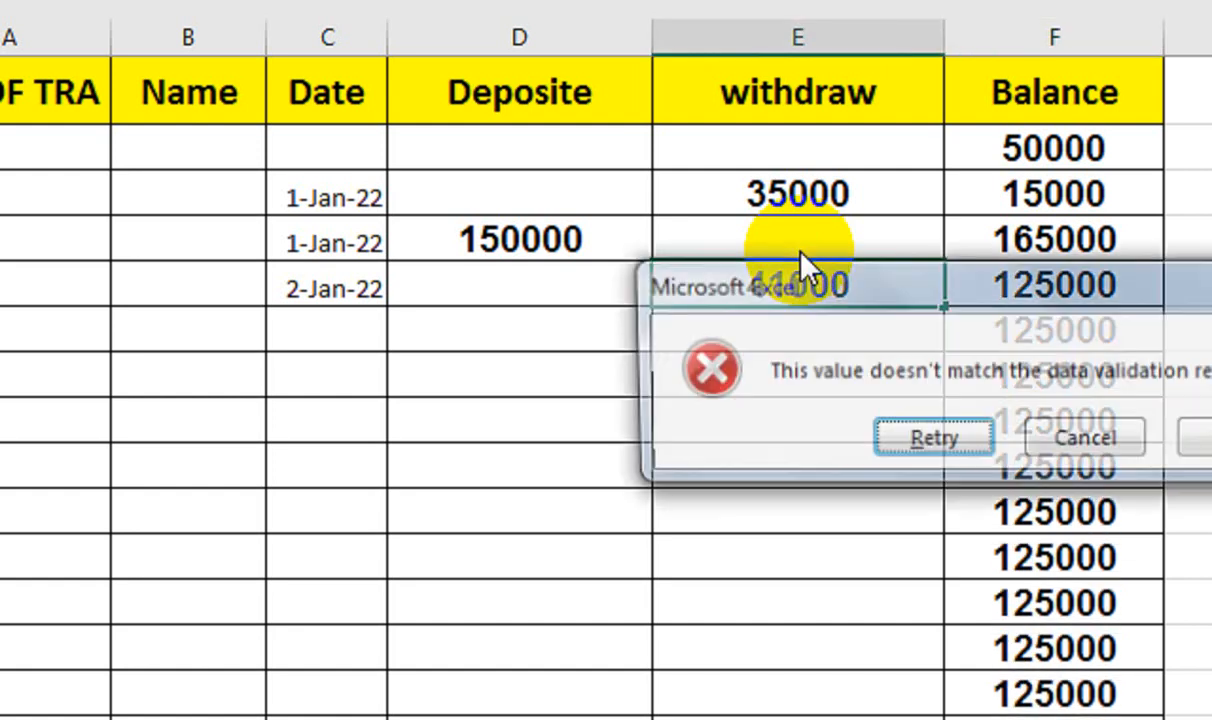
key(Tab)
key(Return)
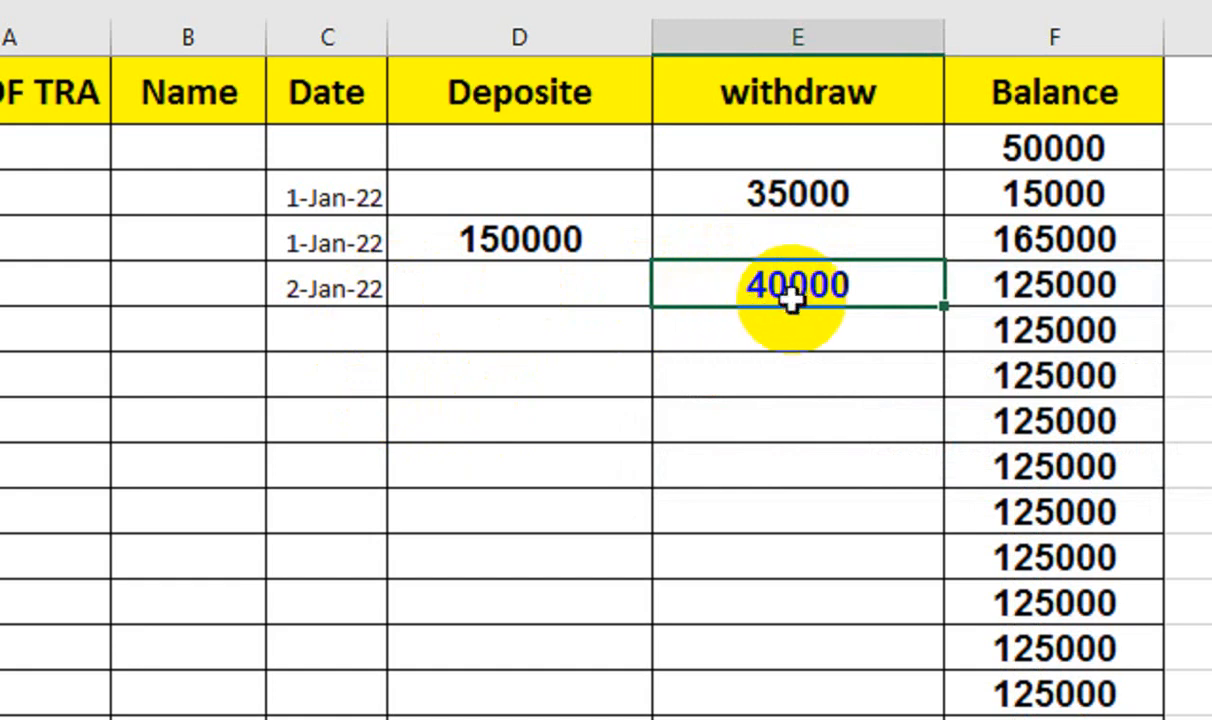
- Set the withdrawal in E5 to 15000 and enter the date 2-Jan-22 in C6
text(0)
key(Return)
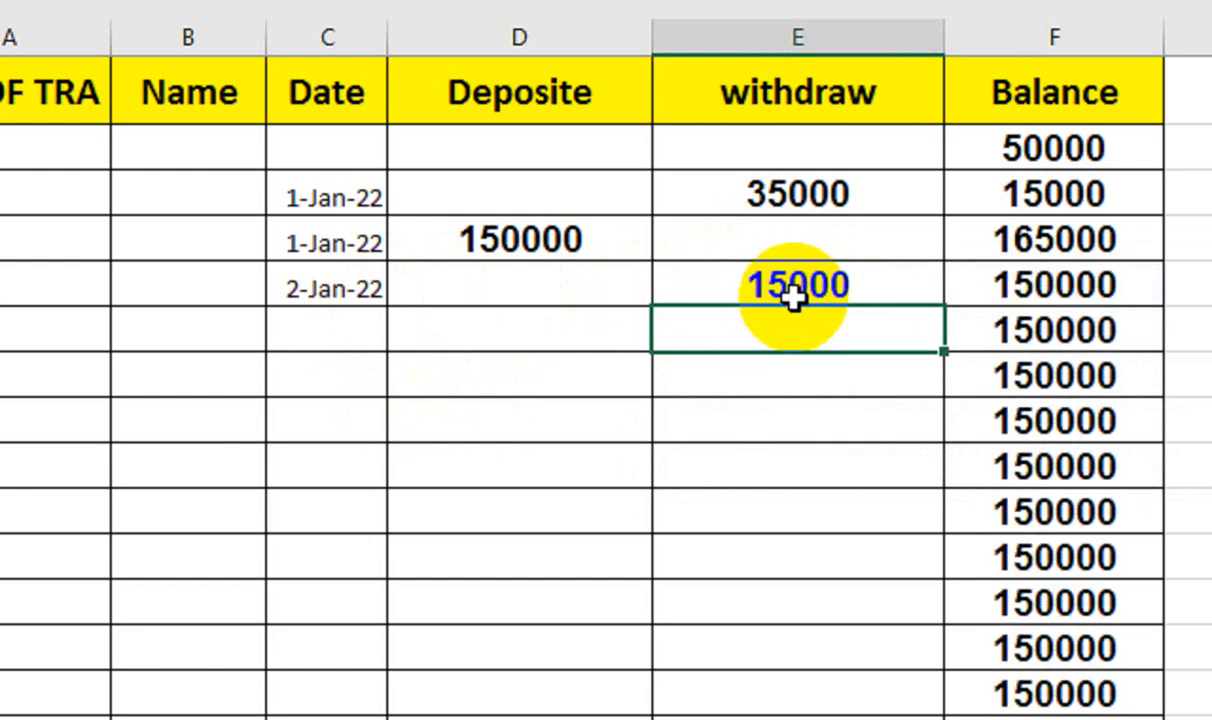
key(Left)
key(Left)
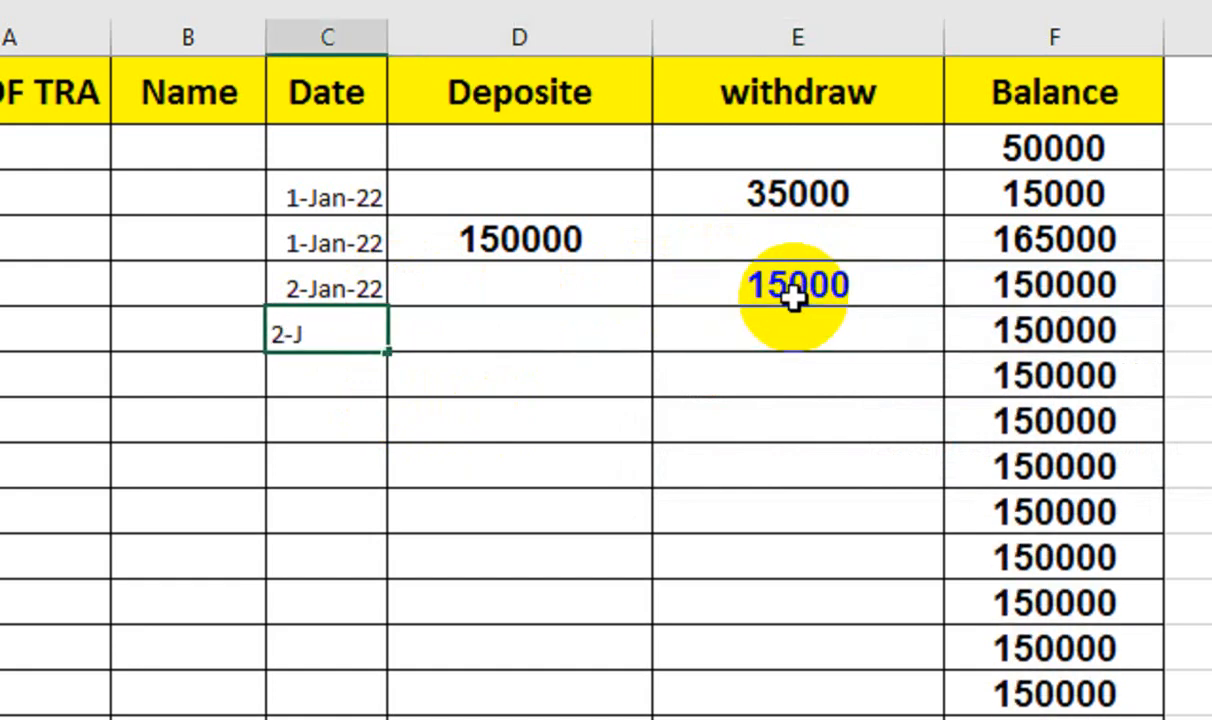
text(2-JAN-22)
key(Return)
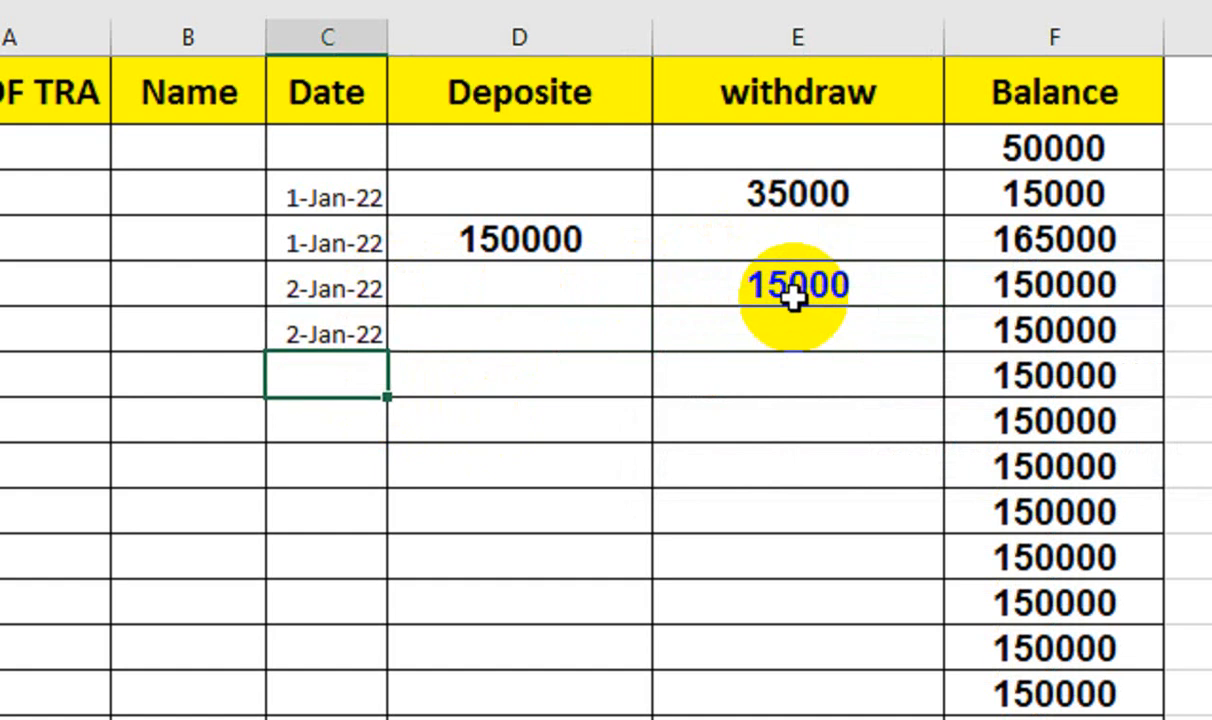
- Enter a withdrawal of 20000 in E6 for the second 2-Jan-22 row
key(Up)
key(Right)
key(Right)
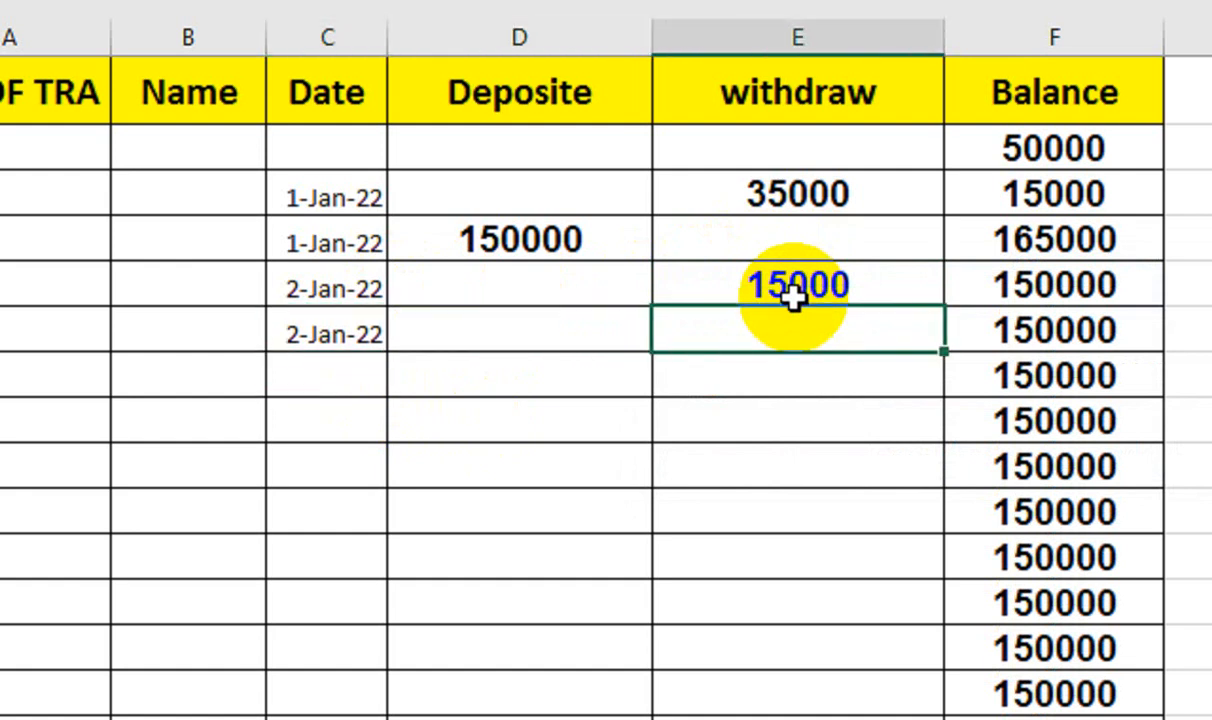
key(Return)
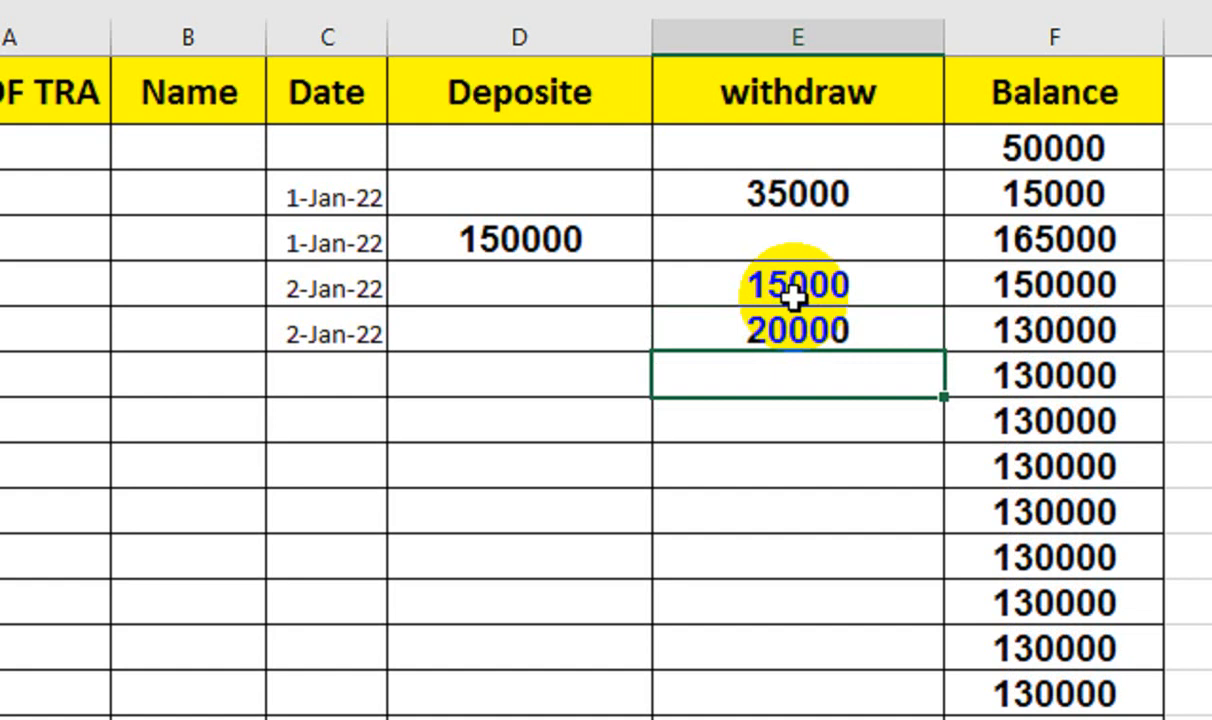
- Enter the date 2-Jan-22 in C7 and a withdrawal of 5000 in E7
key(Left)
key(Left)
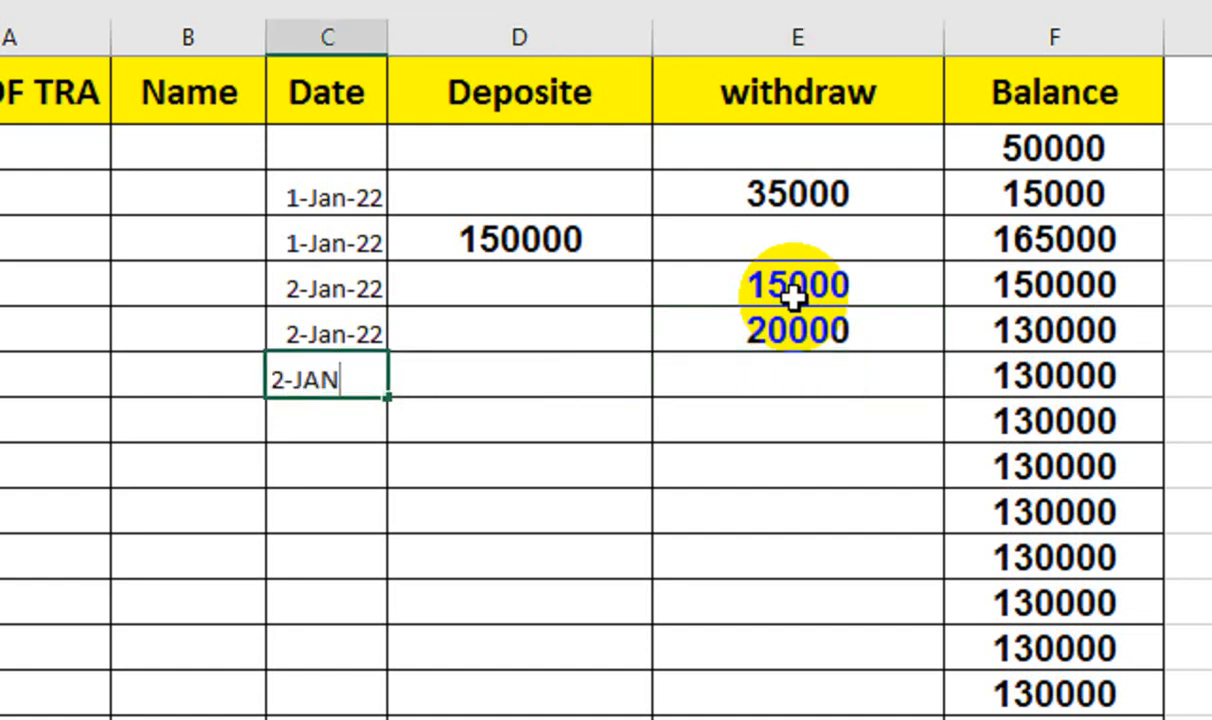
key(Right)
key(Right)
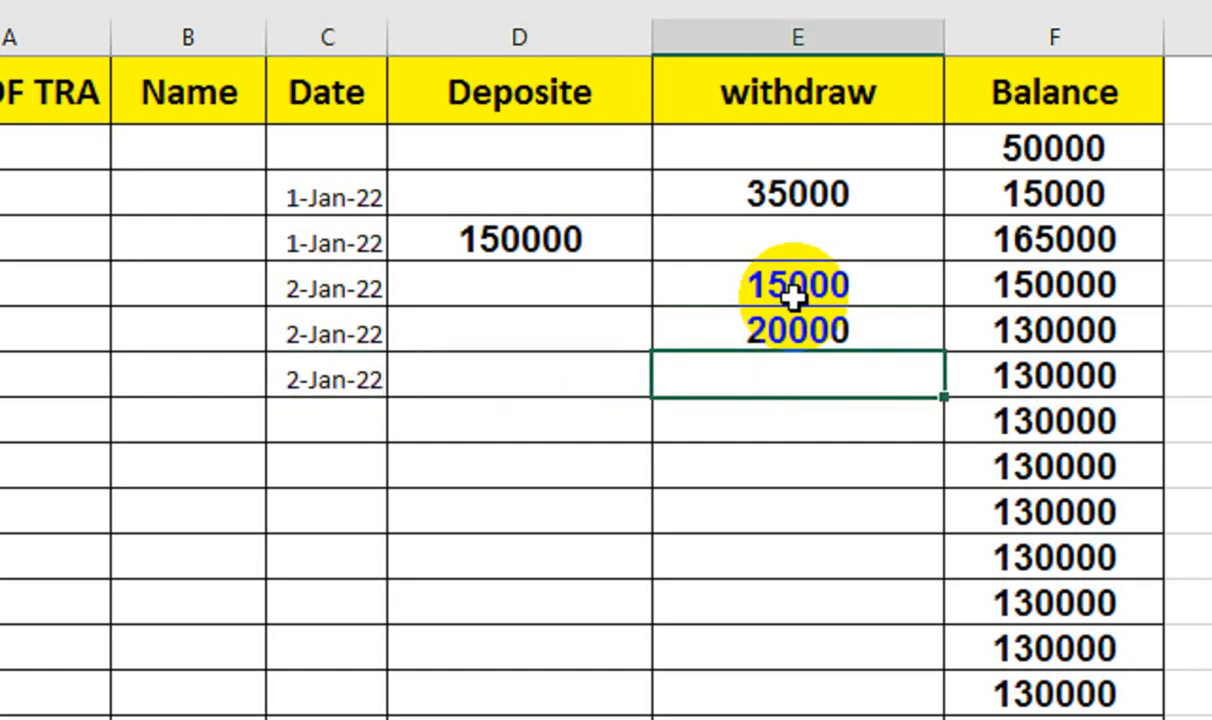
text(5000)
key(Return)
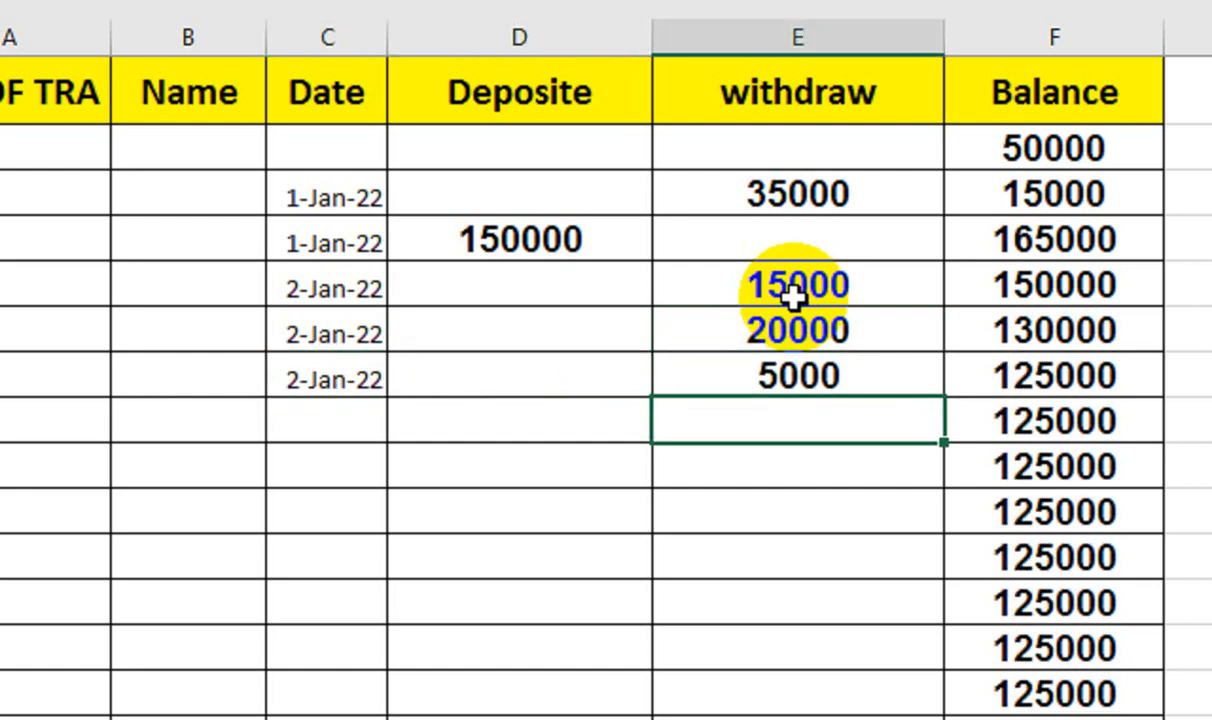
- Try to replace the withdrawal in E7 with an amount above 5000, then cancel the entry
key(Up)
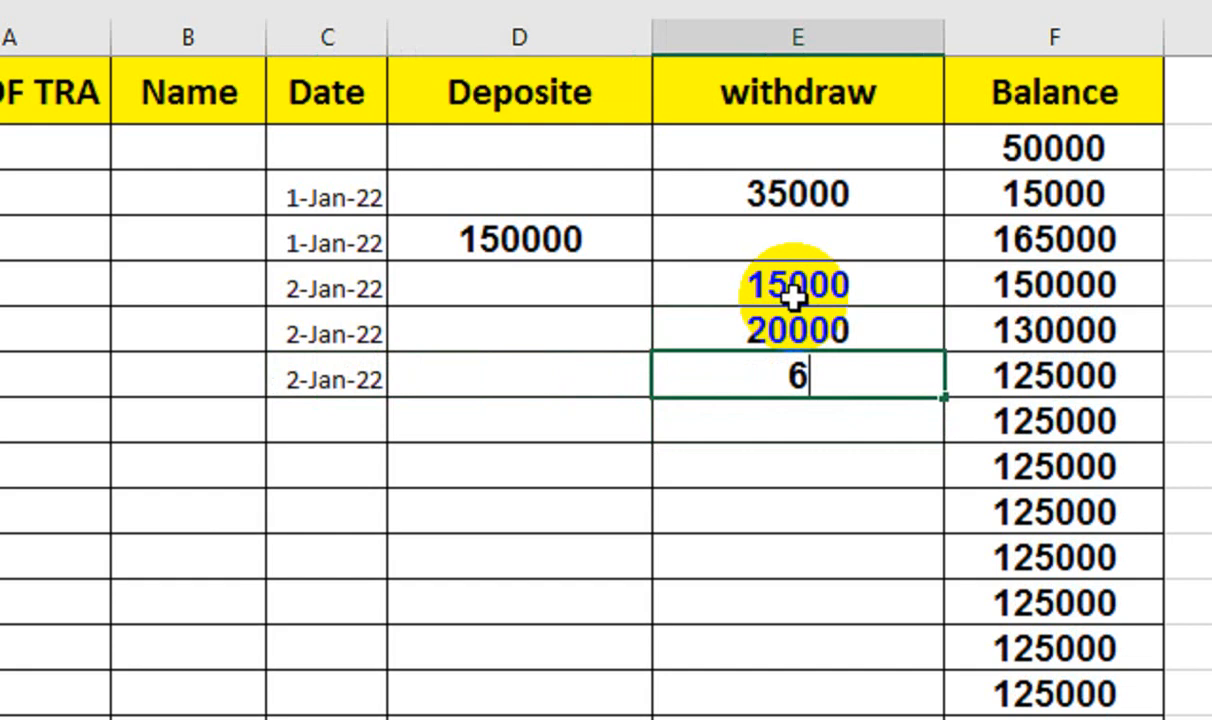
key(Return)
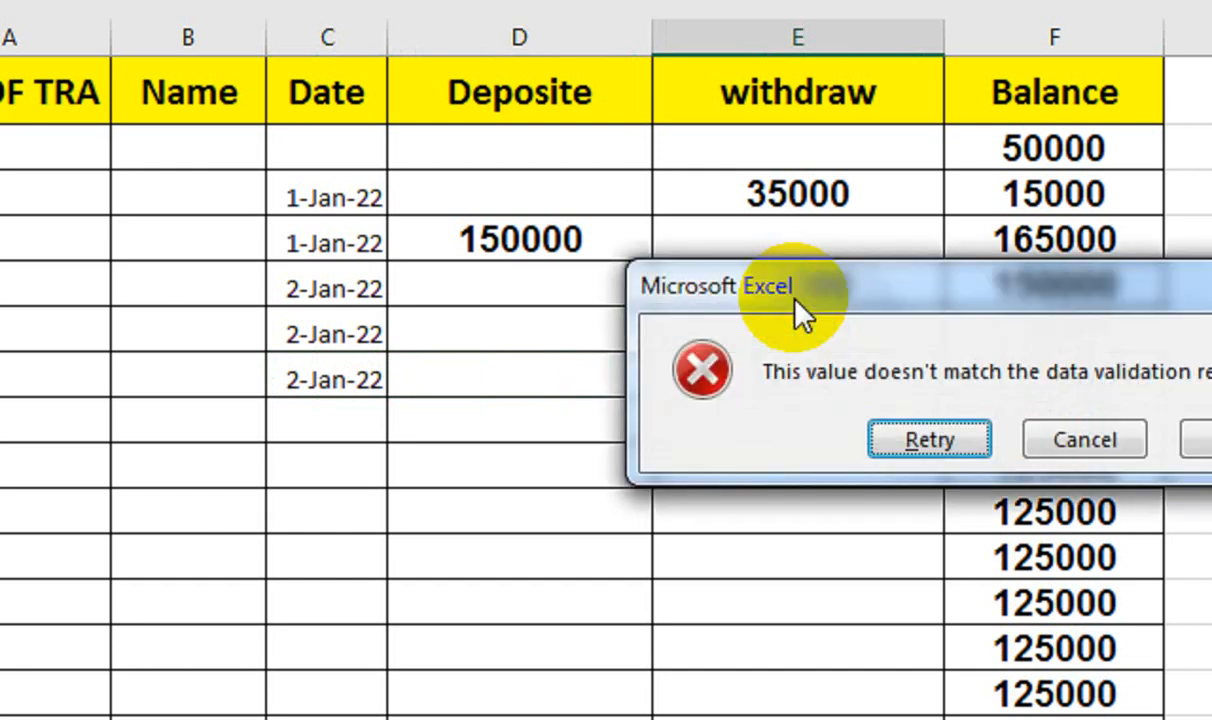
click(1078, 432)
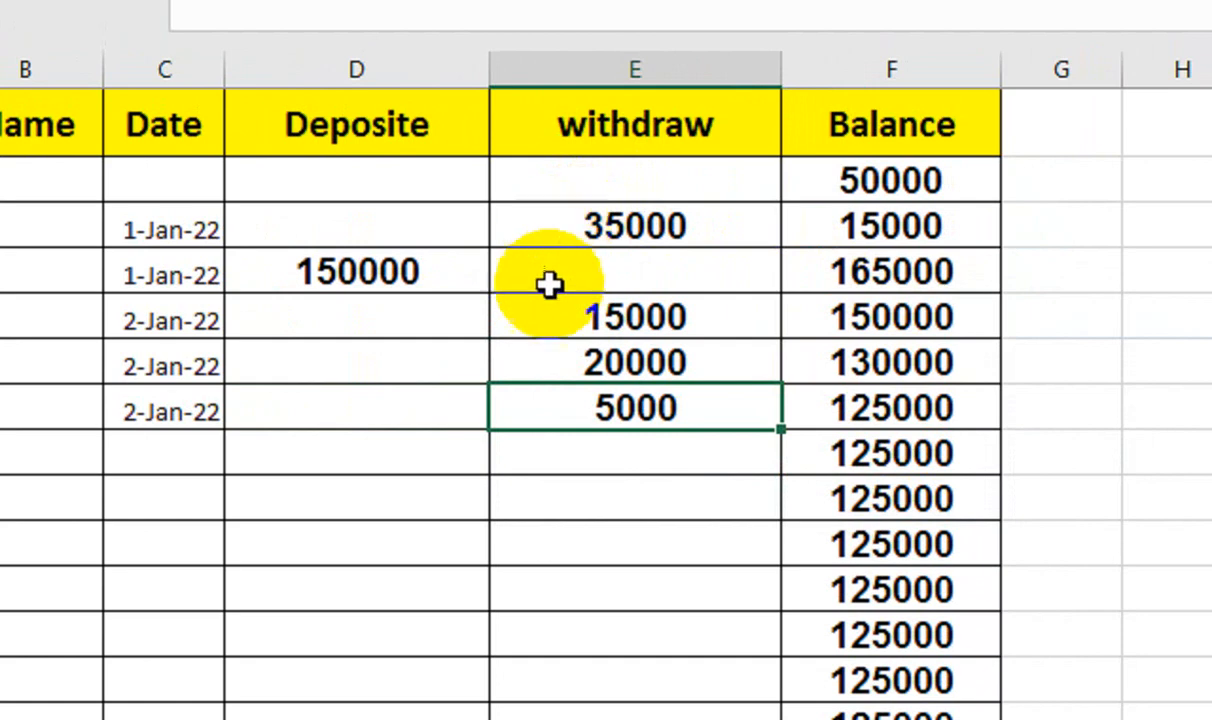
- Enter a deposit of 65000 in D7 for the last 2-Jan-22 row
click(371, 391)
text(65000)
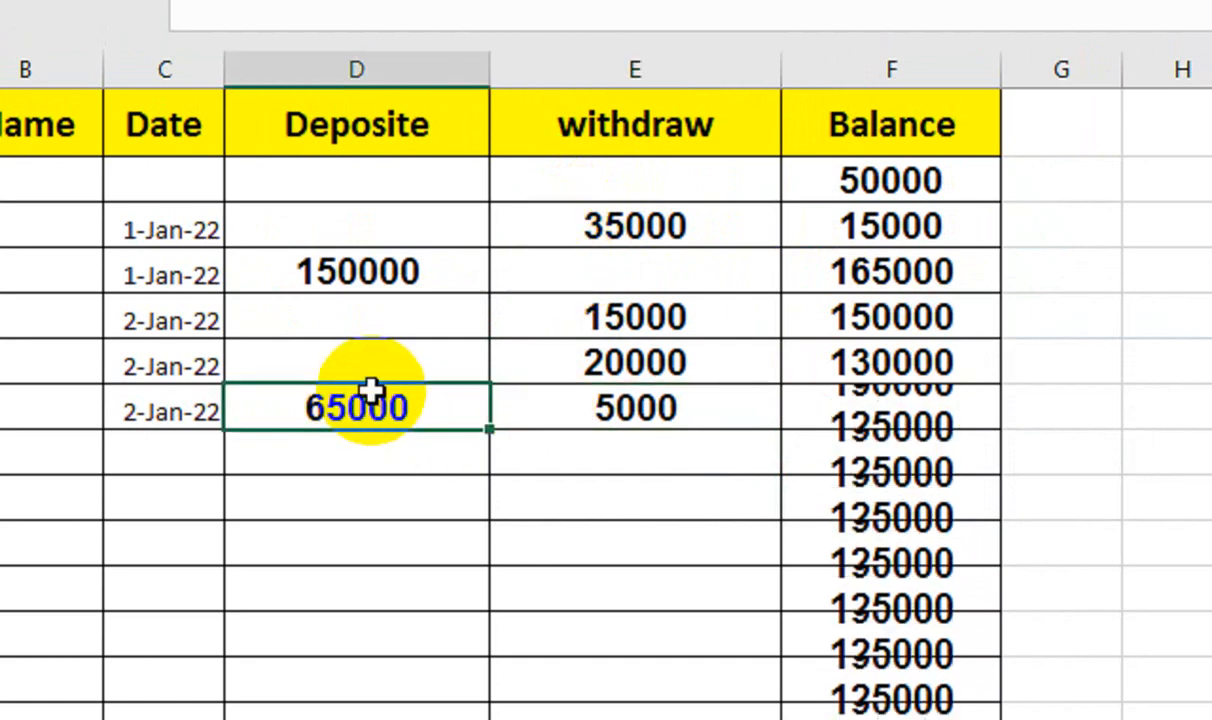
key(Return)
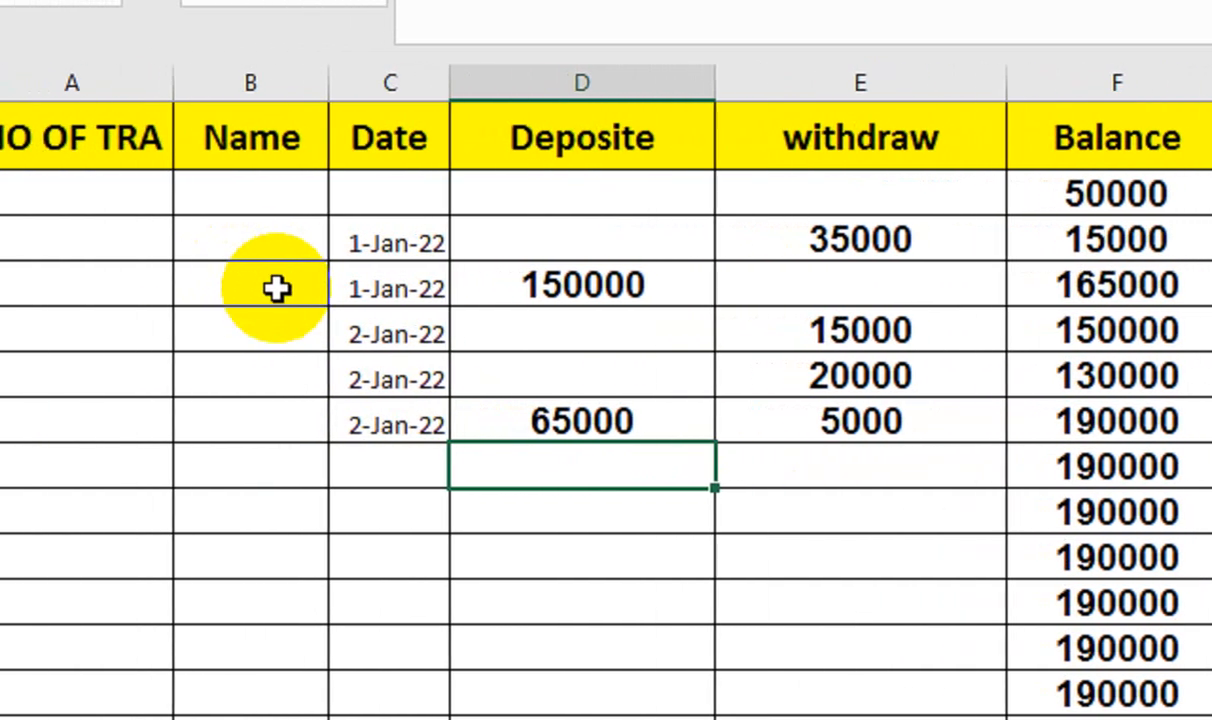
- Create a copy of Sheet3 in the same workbook, placed before Sheet1
click(282, 237)
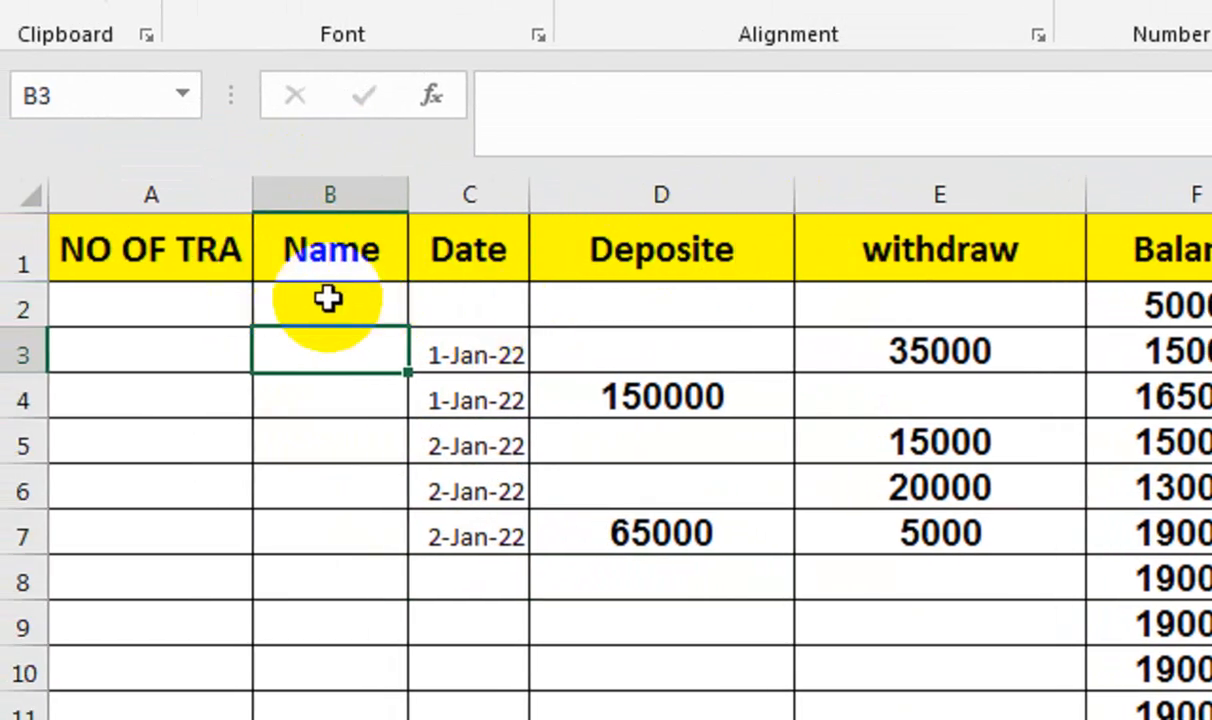
click(859, 354)
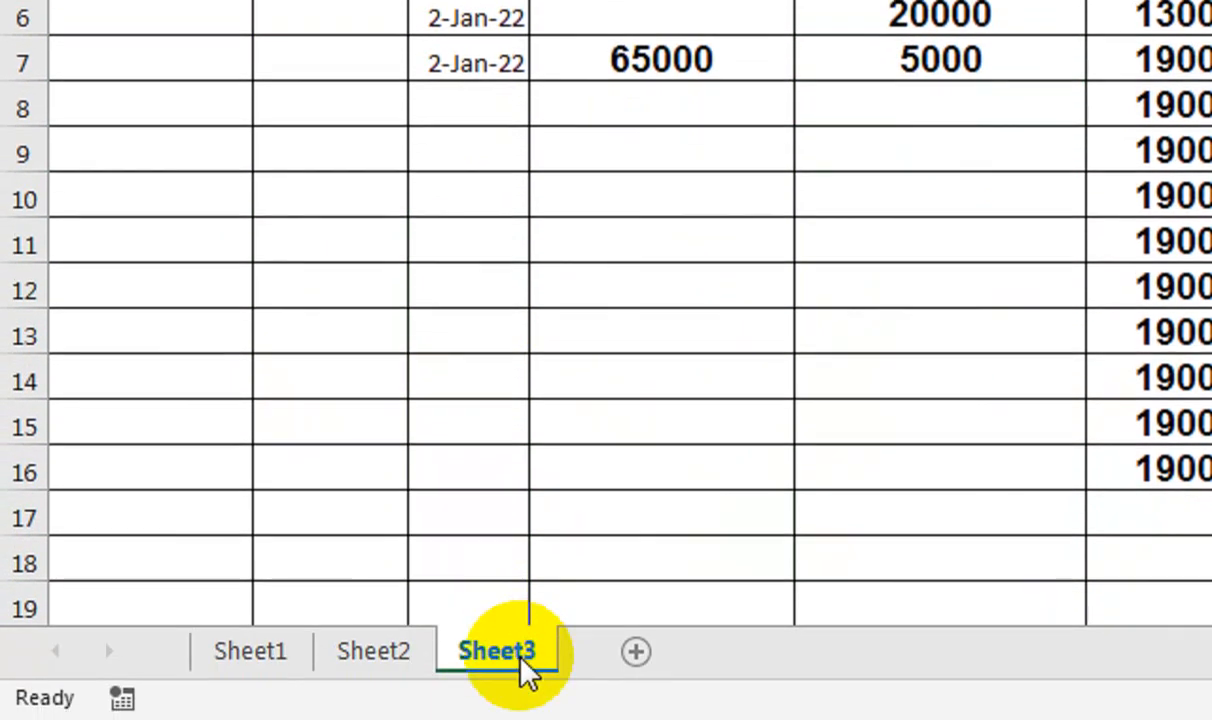
right_click(522, 662)
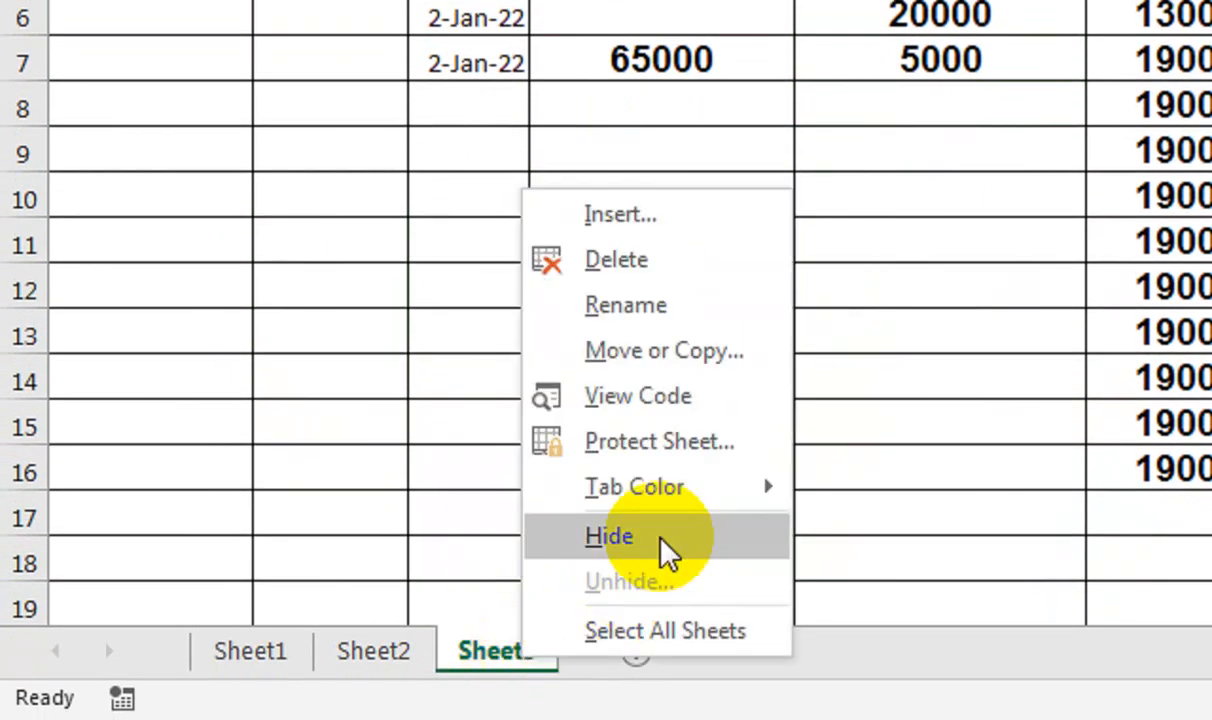
click(736, 352)
click(531, 487)
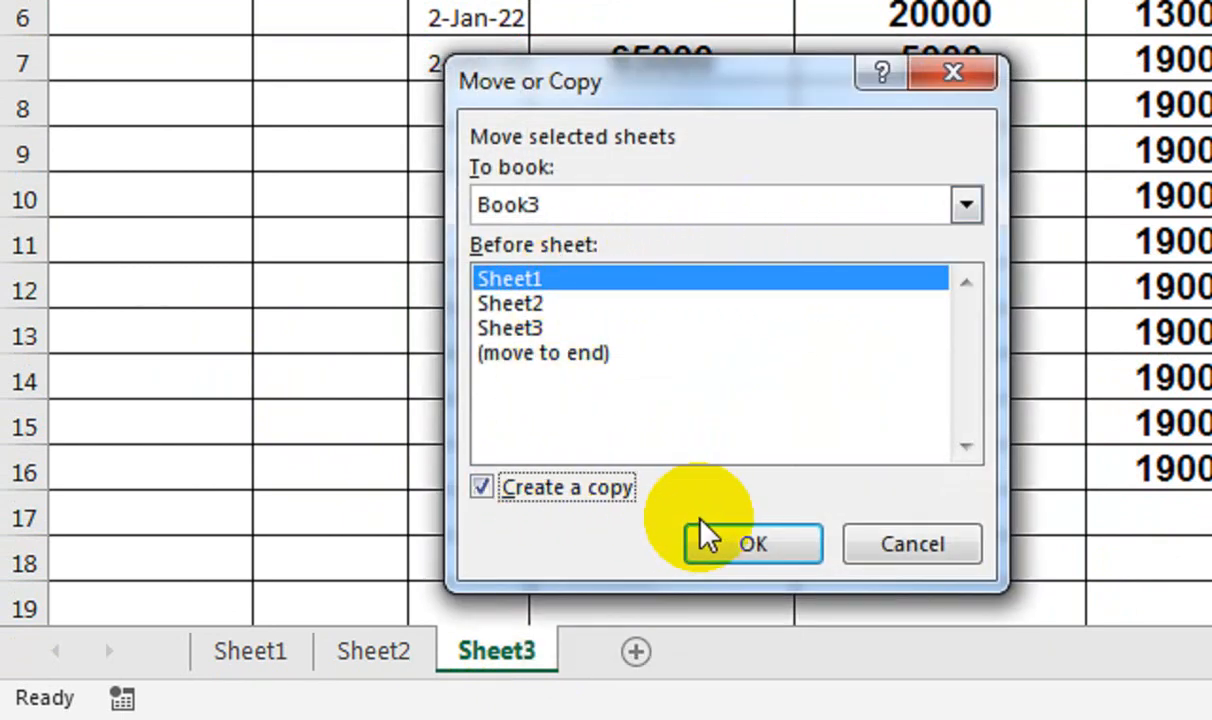
click(714, 541)
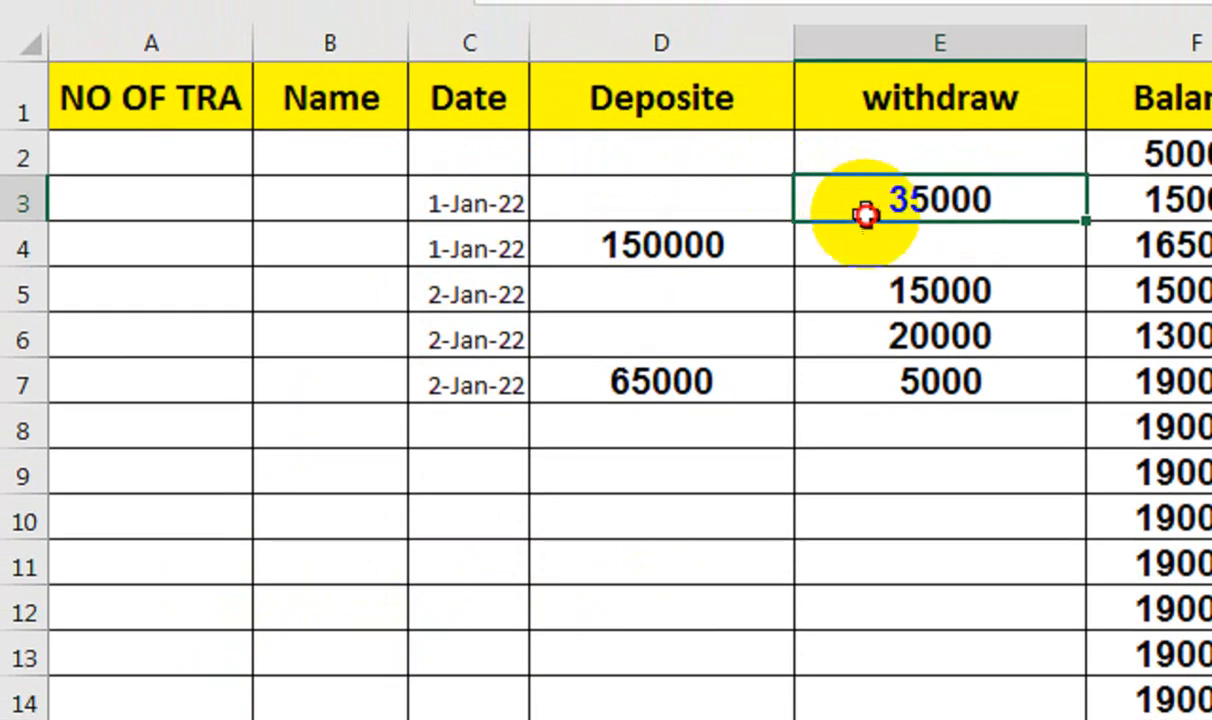
- Delete the Balance column F from the copied sheet
drag(863, 134, 932, 719)
drag(911, 611, 940, 632)
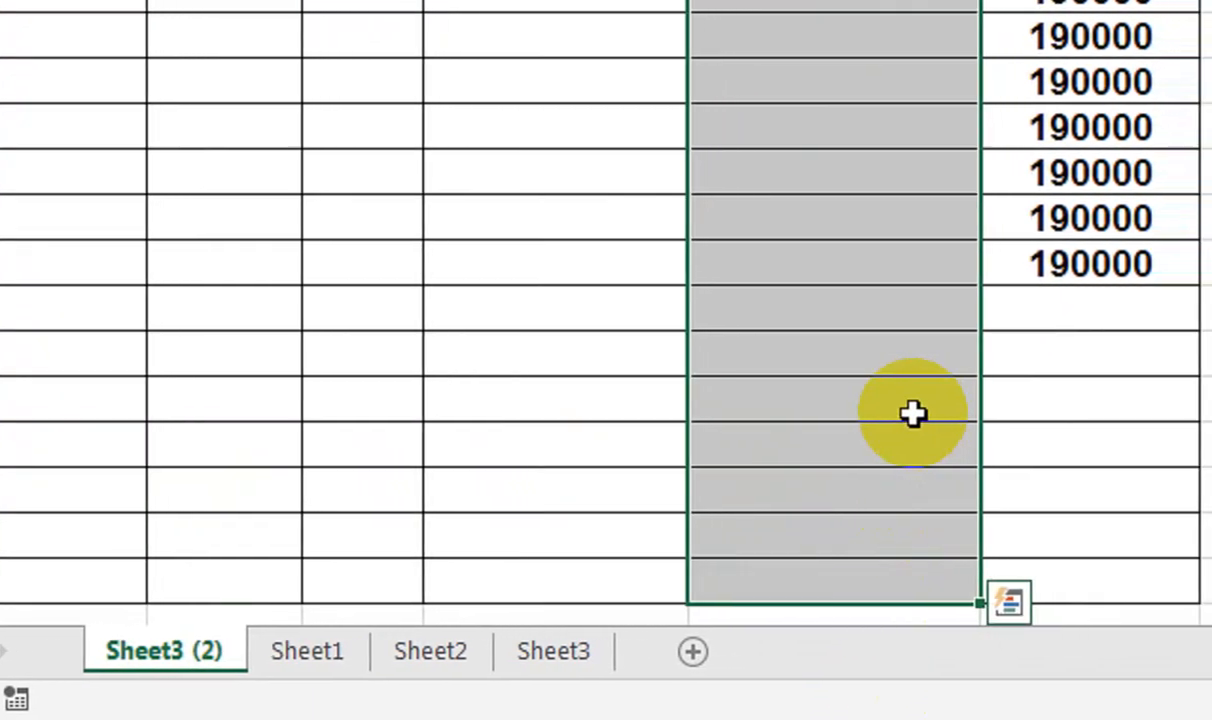
scroll(994, 319, up, 2)
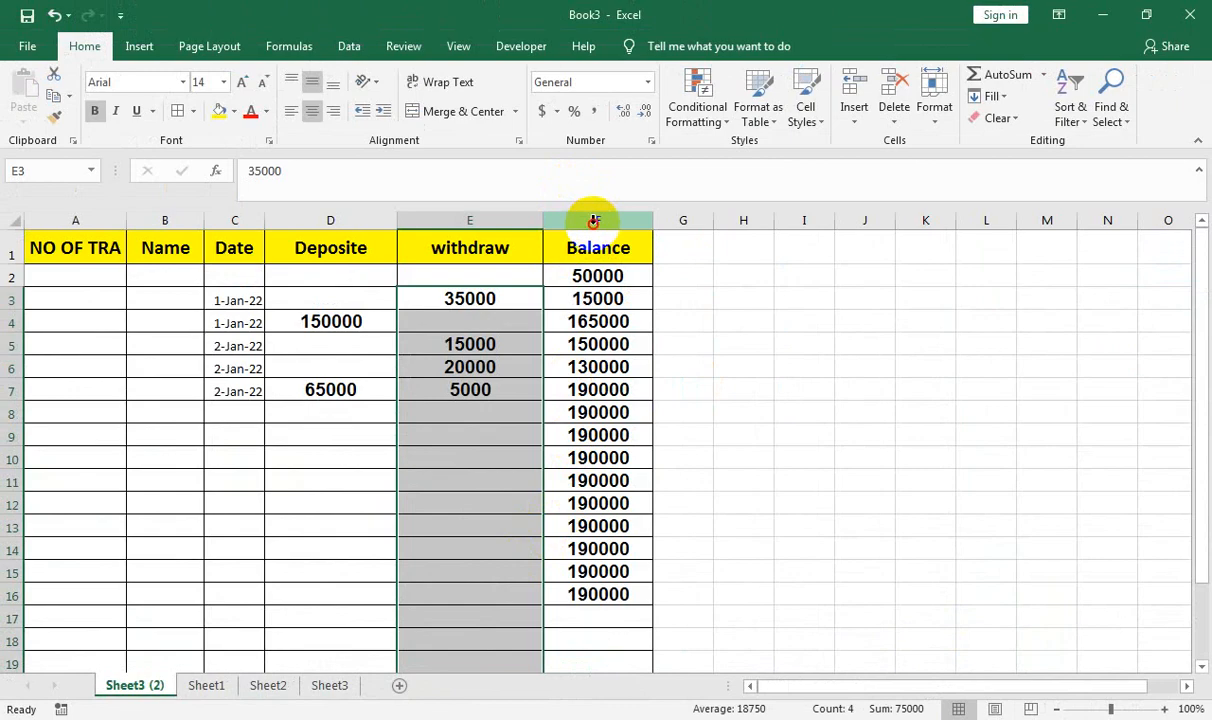
right_click(1086, 0)
click(641, 378)
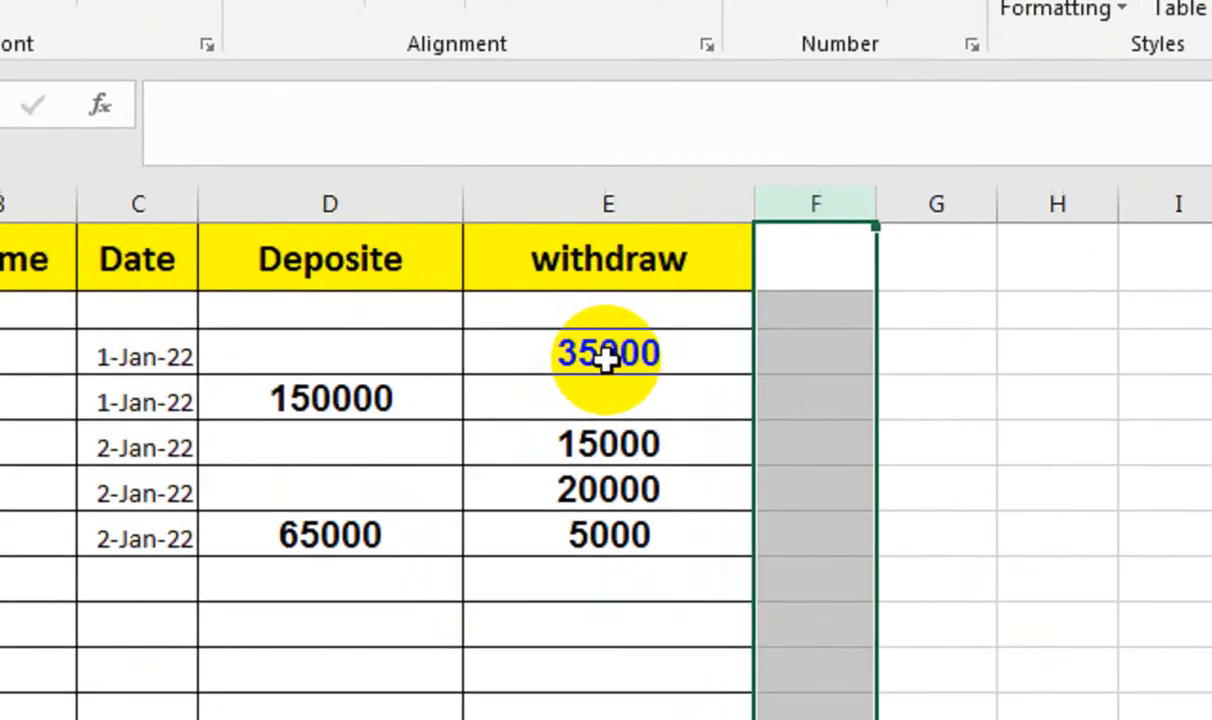
- Clear the existing data validation on E3:E23 and start a Custom rule with the formula =SUMIFS(
drag(463, 299, 466, 511)
drag(602, 664, 634, 719)
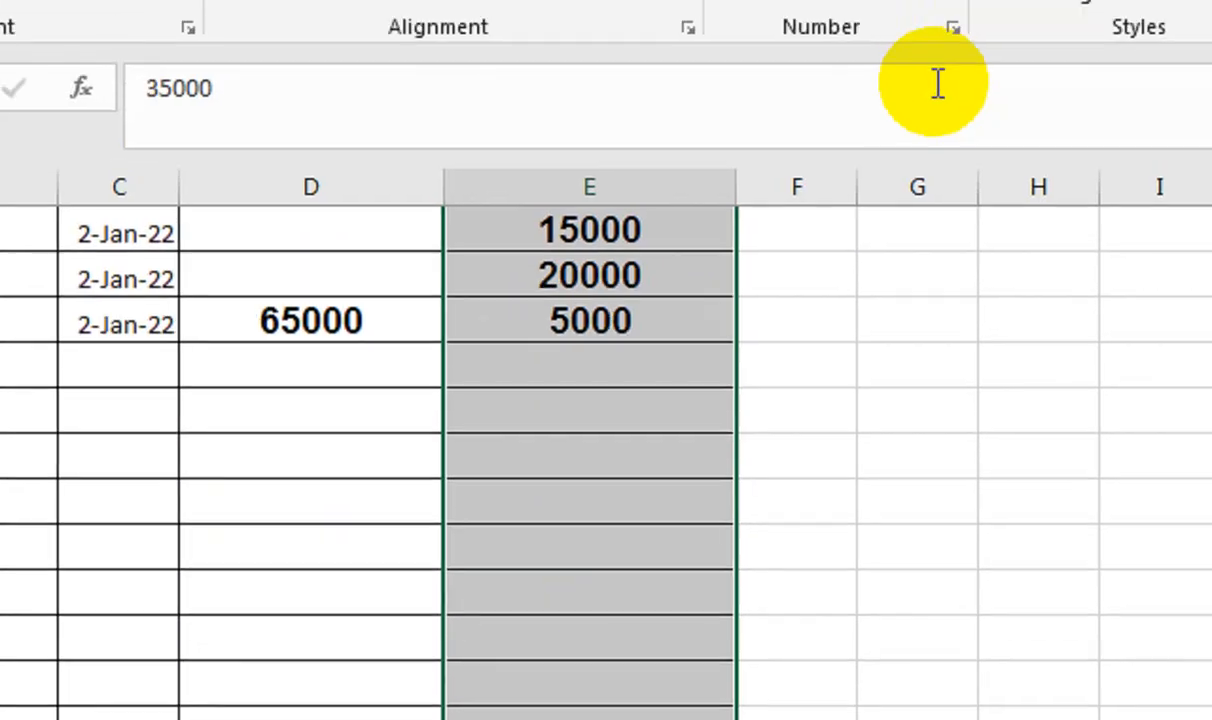
click(346, 0)
click(1188, 0)
click(1008, 284)
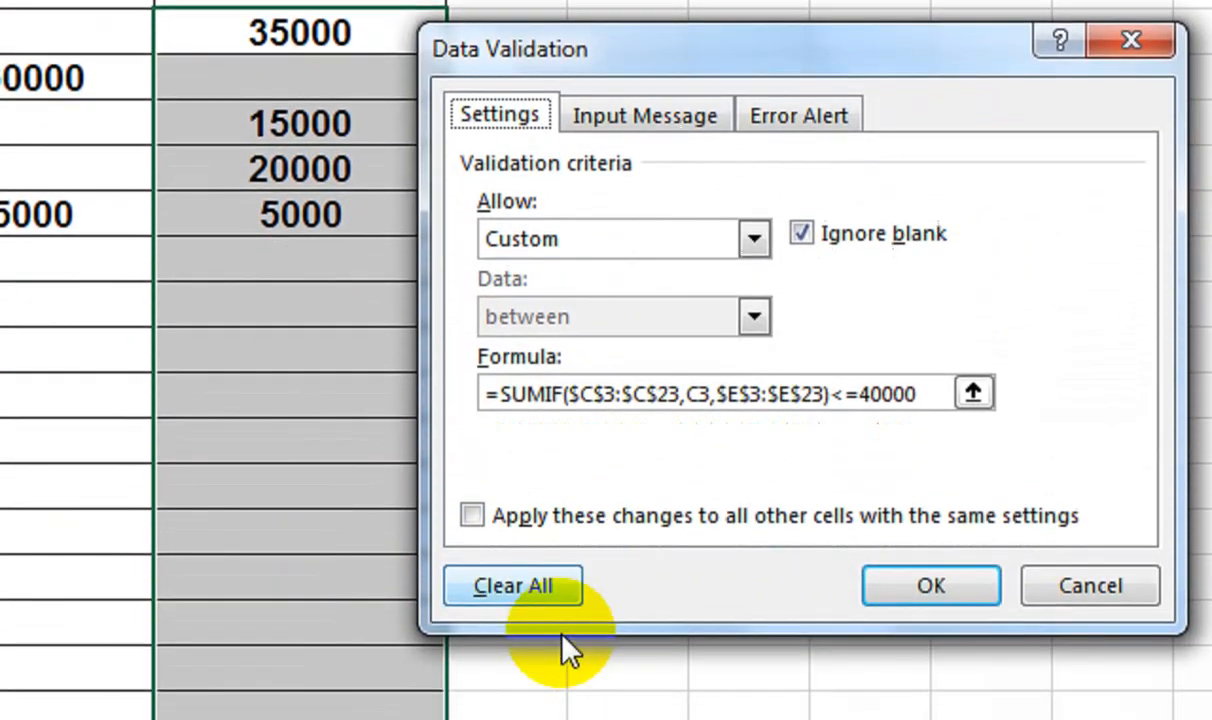
click(560, 540)
click(585, 185)
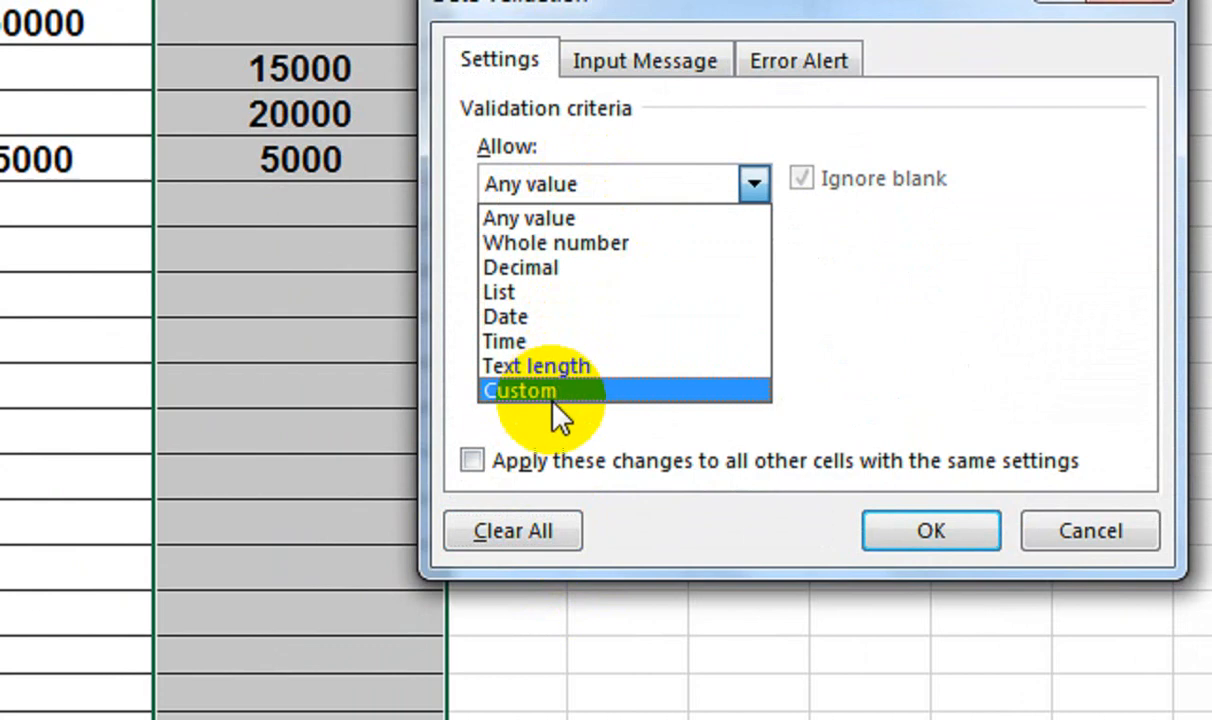
click(552, 390)
click(522, 368)
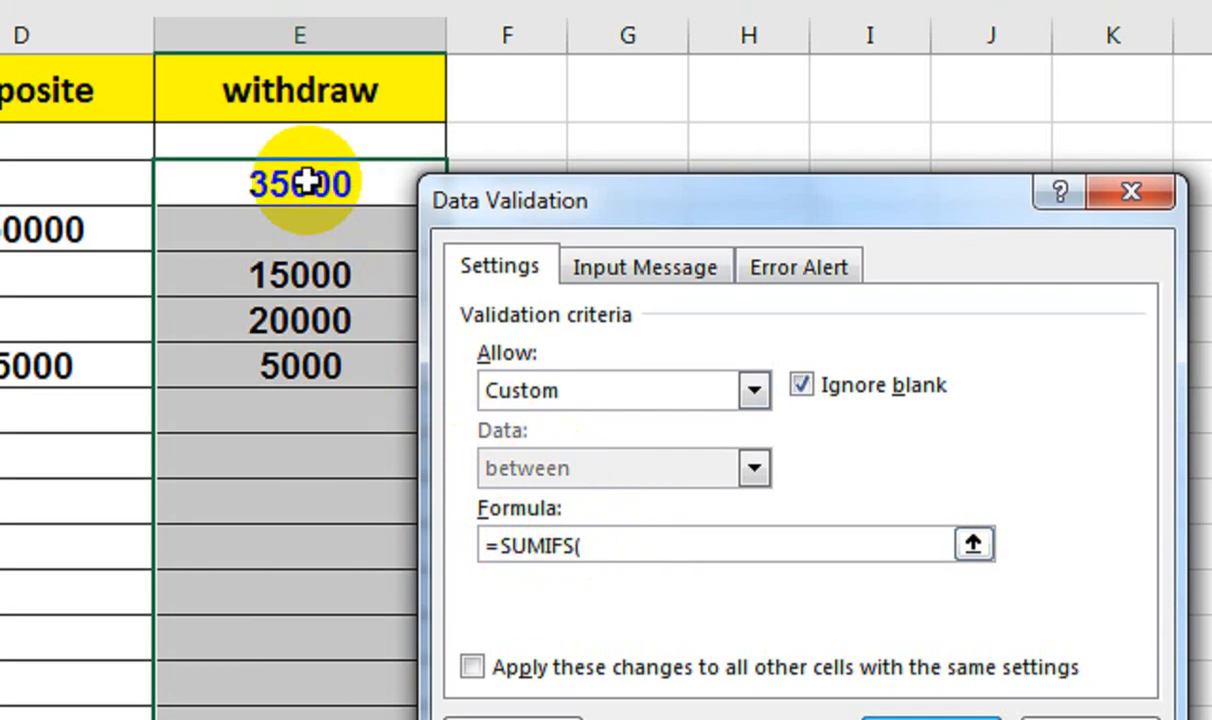
- Add the sum range $E$3:$E$23 and the date condition $C$3:$C$23 matched to C3 to the SUMIFS validation formula
drag(306, 182, 339, 552)
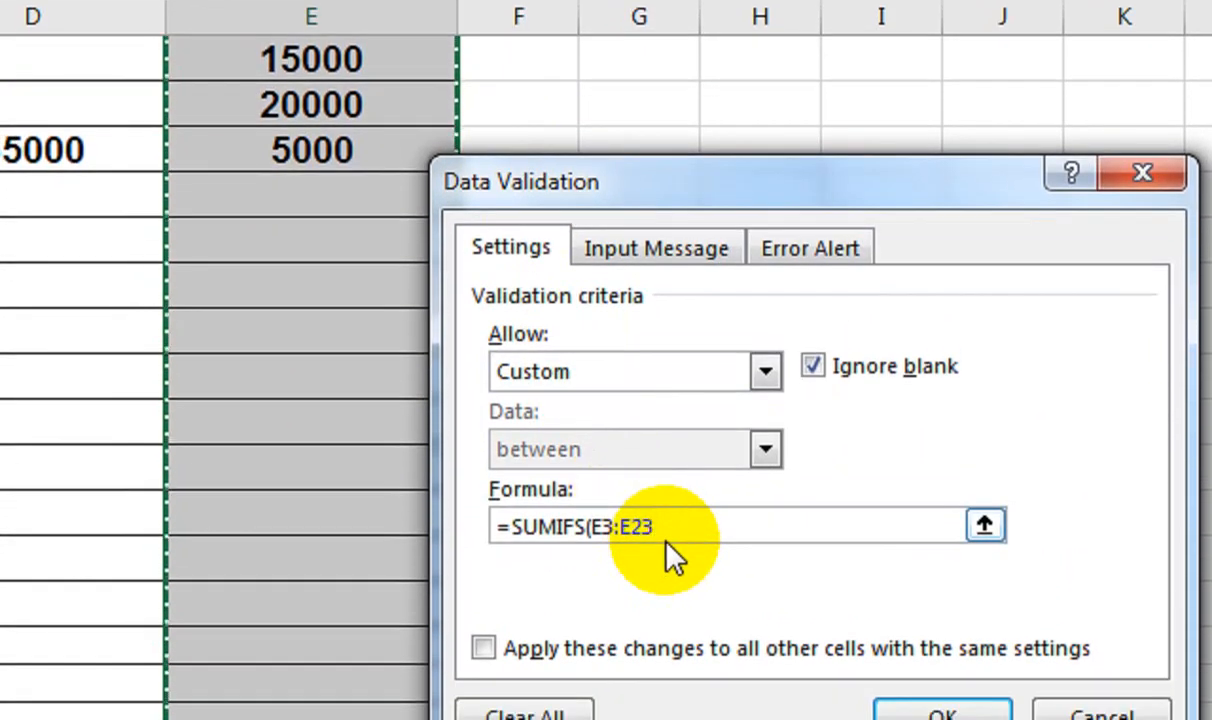
key(F4)
click(703, 525)
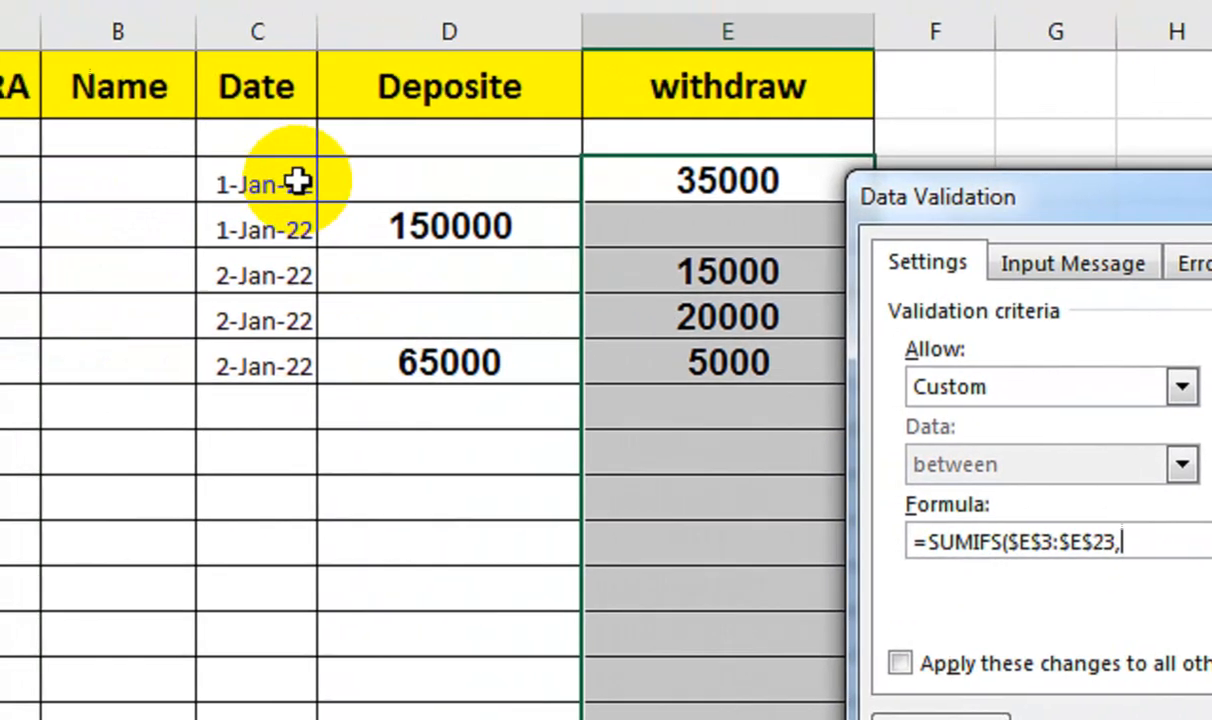
drag(298, 182, 309, 579)
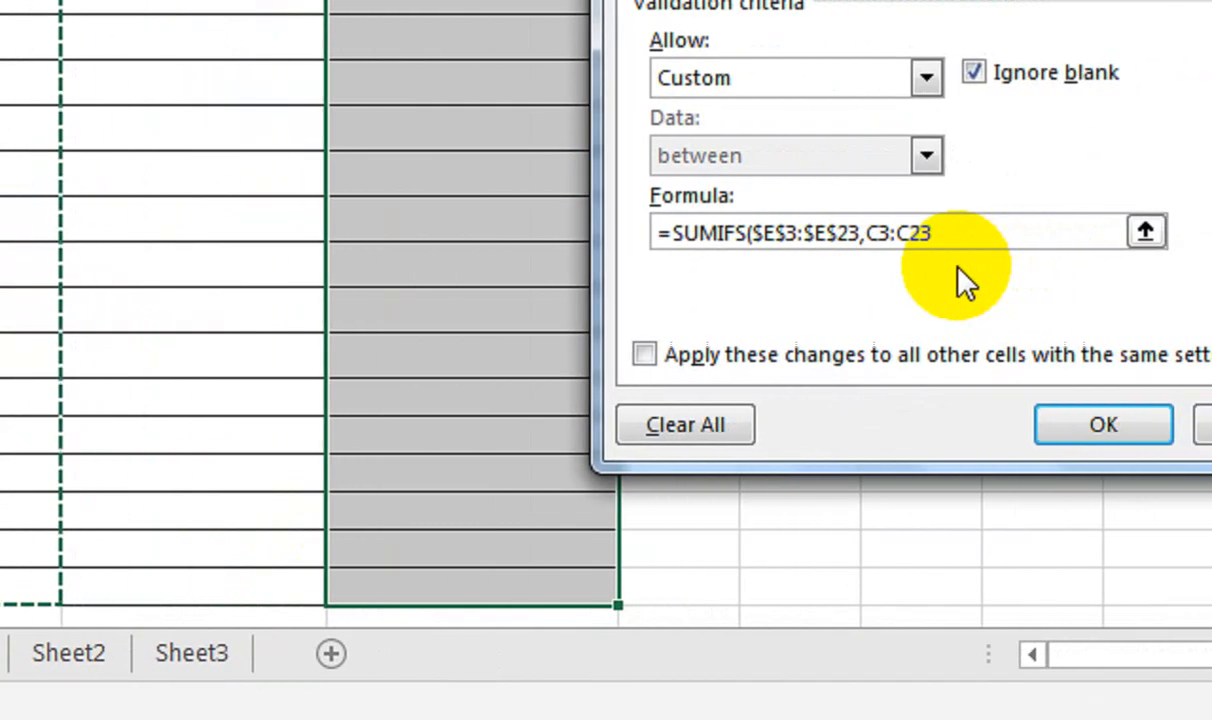
key(F4)
text(,)
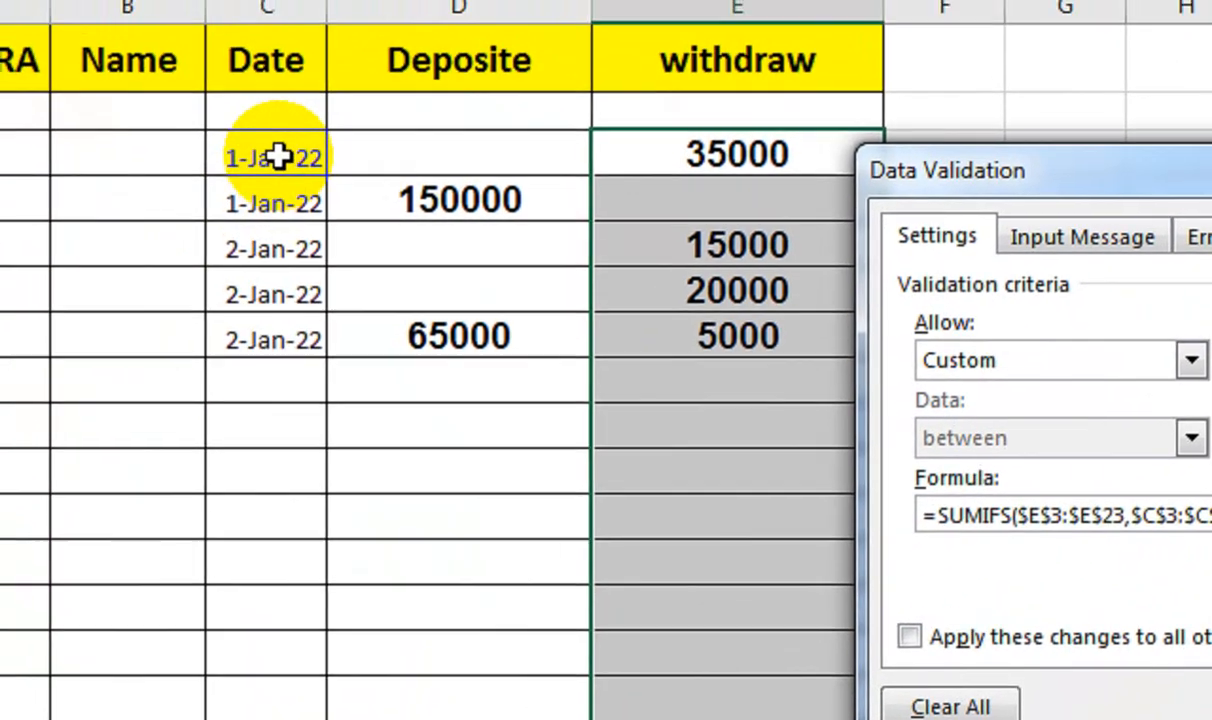
click(279, 153)
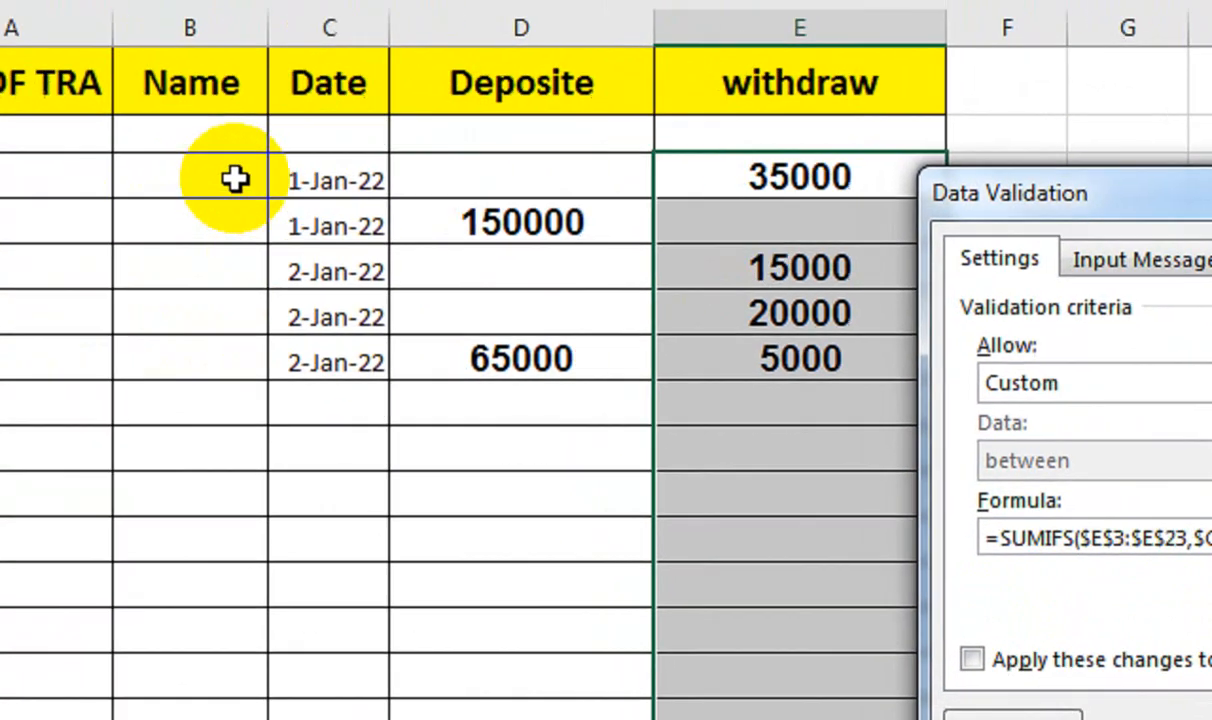
- Add the name condition $B$3:$B$23 matched to B3, finish the formula with )<=40000 and apply the validation
drag(238, 179, 438, 54)
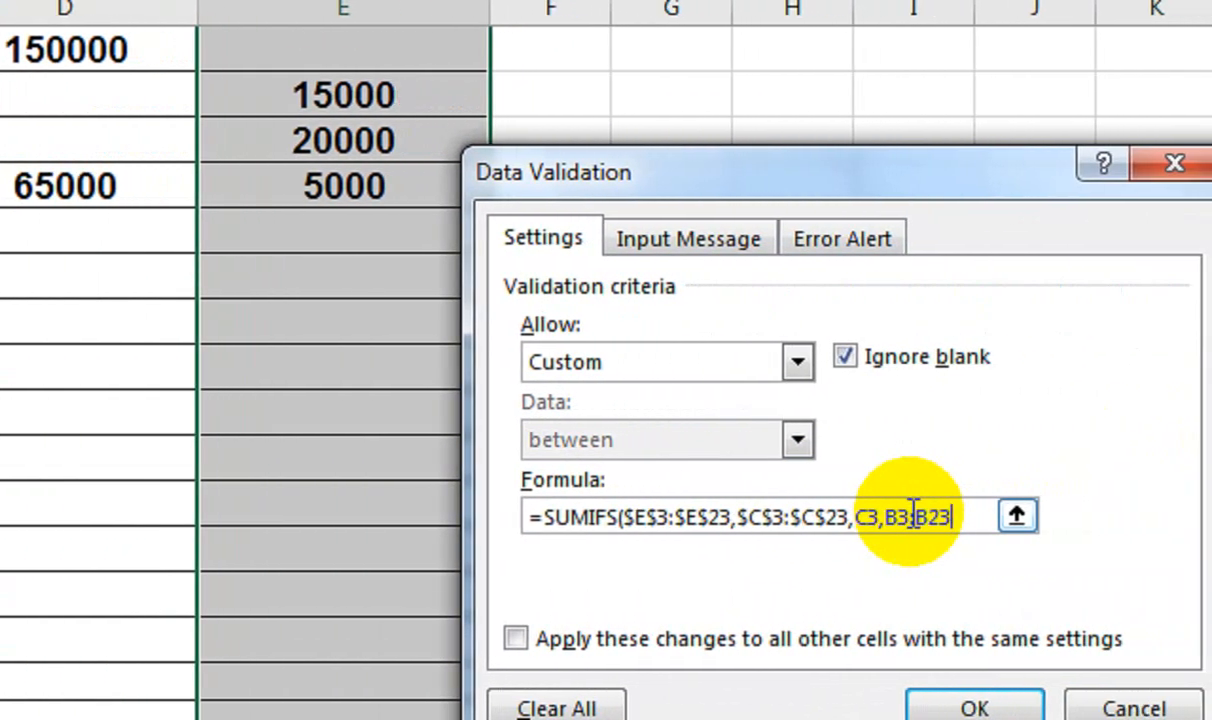
key(F4)
text(,)
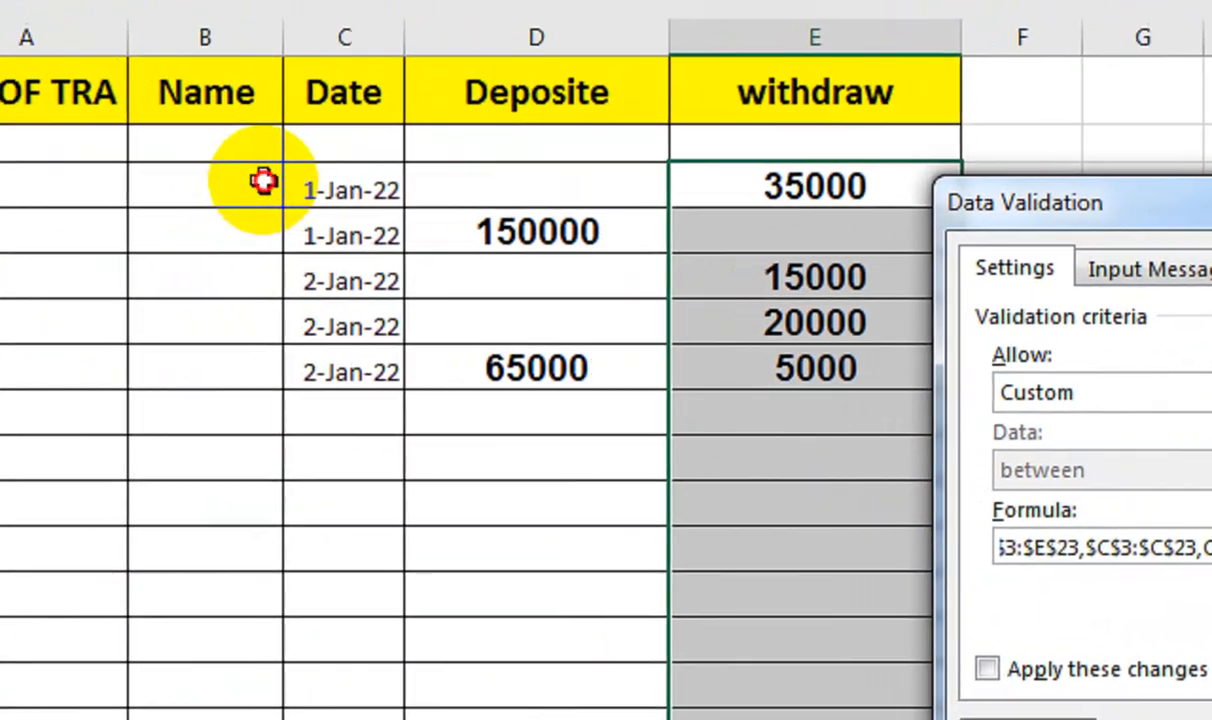
click(262, 181)
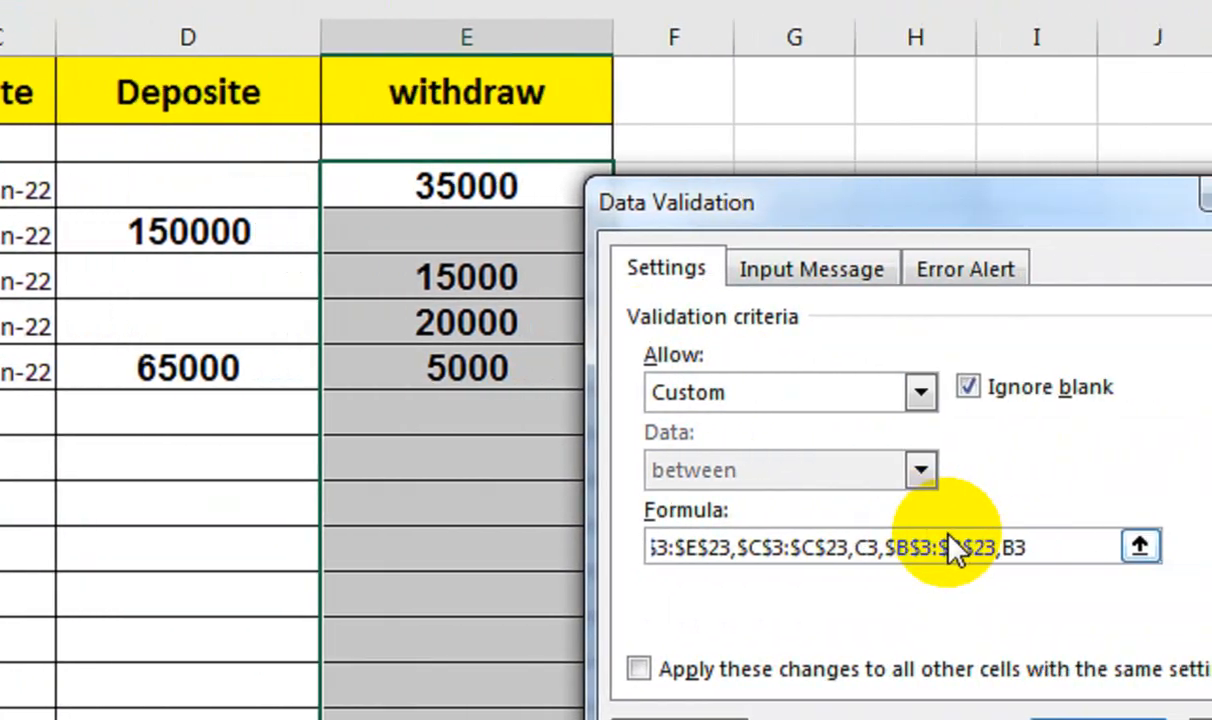
text()<=400)
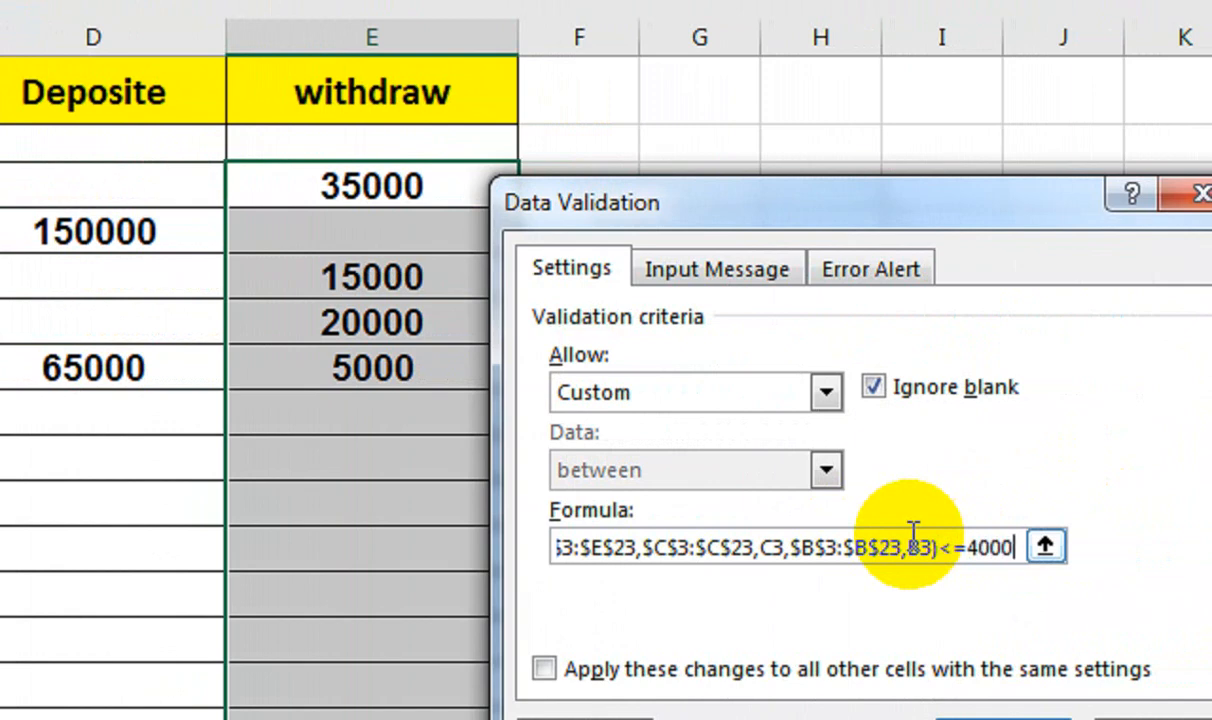
text(0)
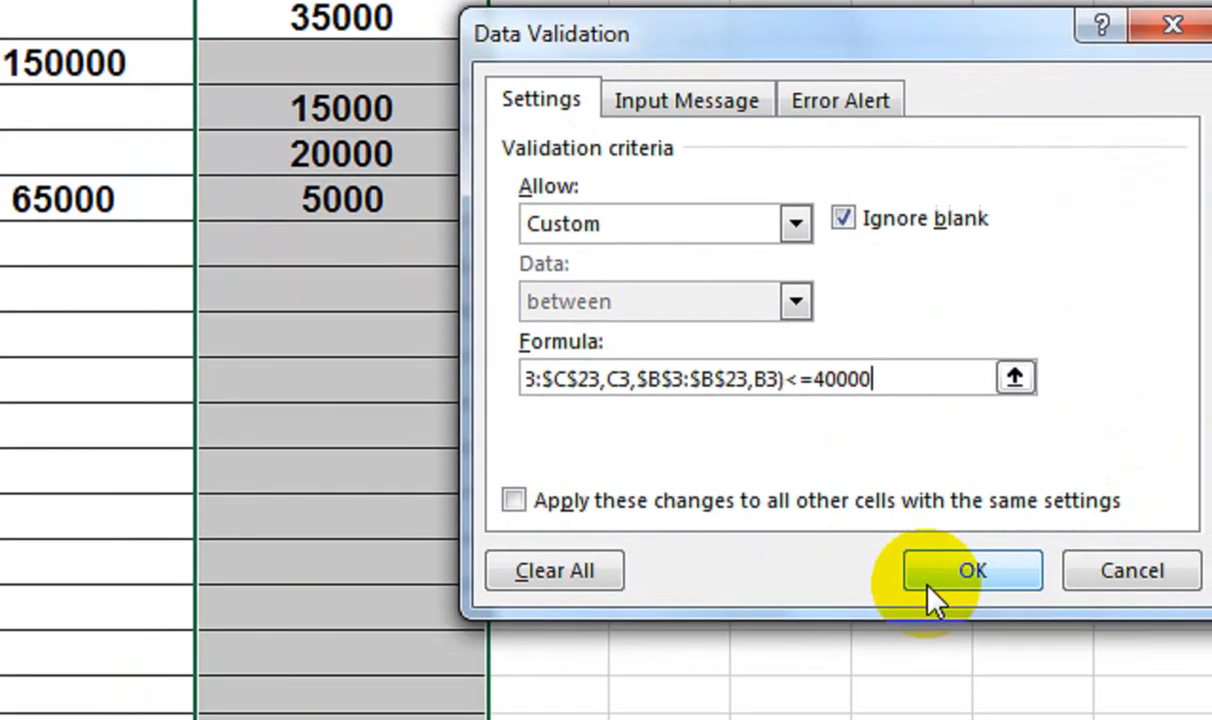
click(933, 590)
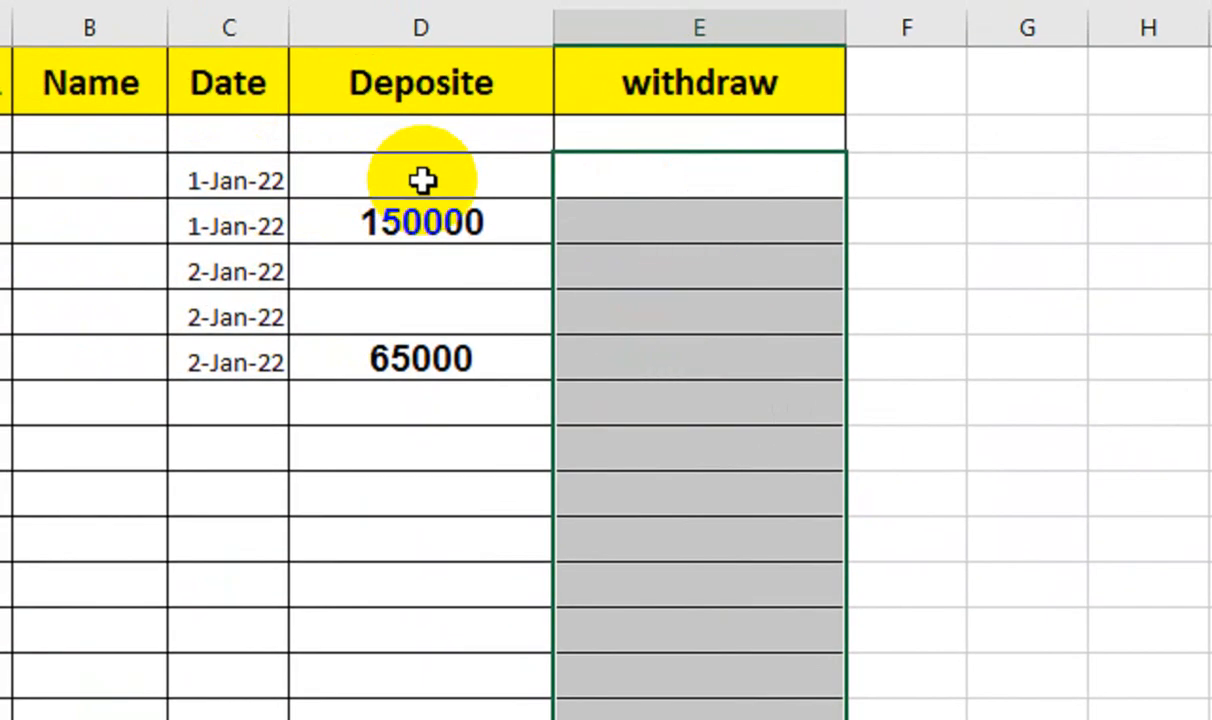
- Clear the deposit amounts from D3:D7
click(421, 180)
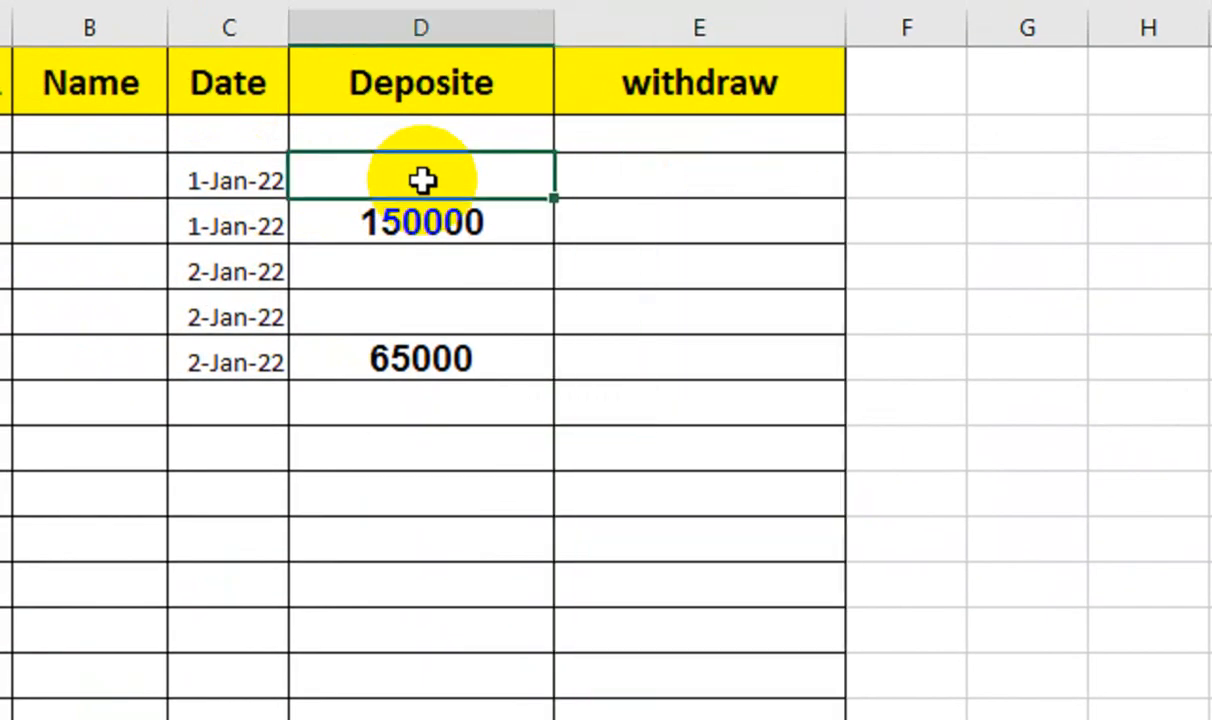
key(shift+Down)
key(shift+Down)
key(shift+Down)
key(shift+Down)
key(Delete)
key(Up)
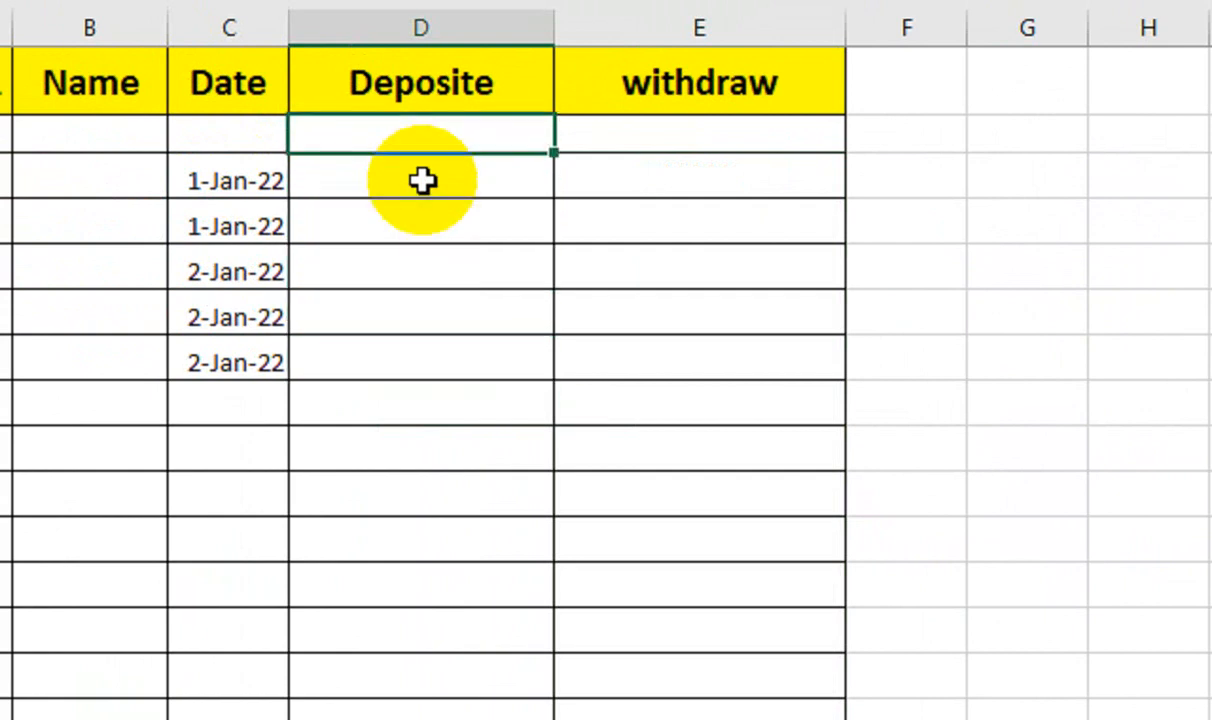
- Enter the account holder's name in B3 for the first 1-Jan-22 row
key(Left)
key(Left)
key(Down)
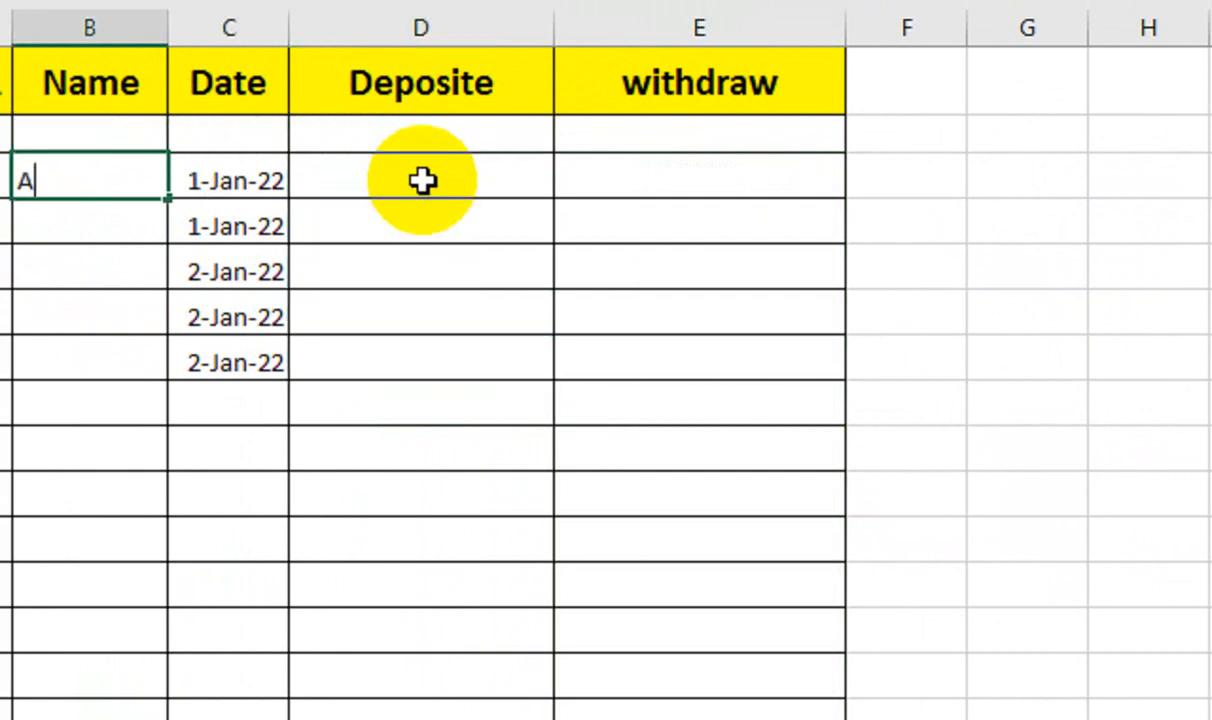
text(ALI)
key(Tab)
key(Tab)
scroll(555, 230, left, 1)
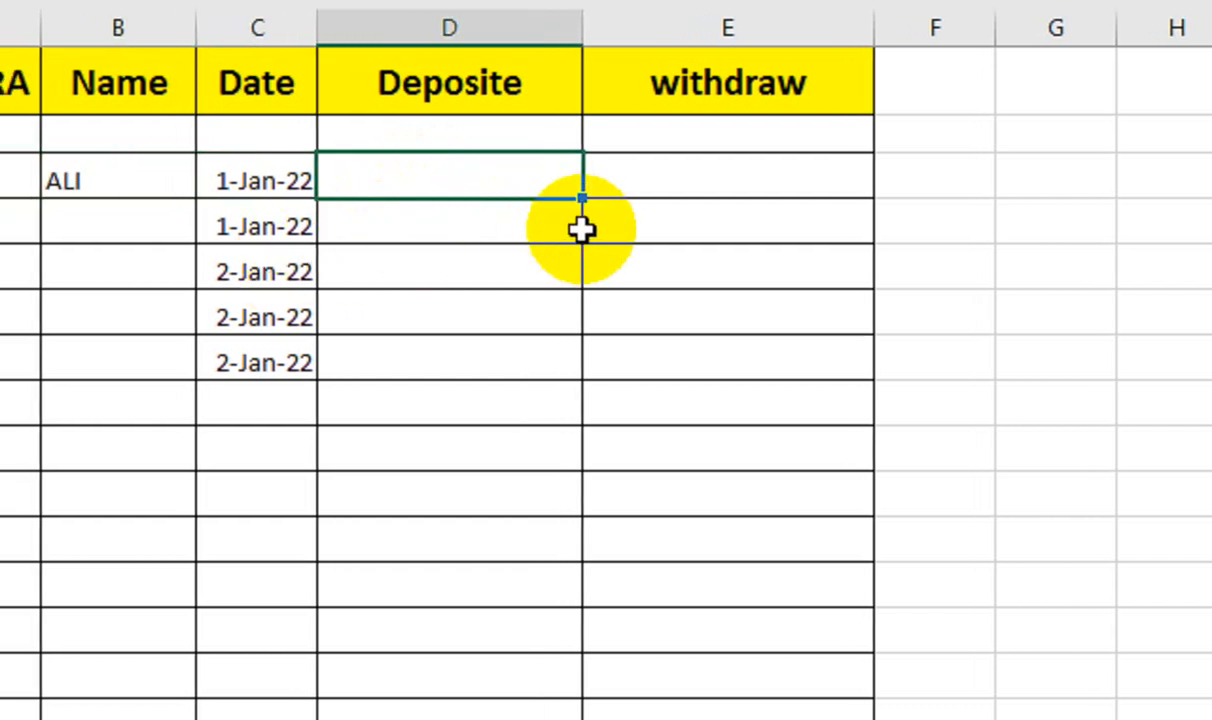
- Enter a deposit of 50000 in D3 and a withdrawal of 25000 in E3
click(638, 177)
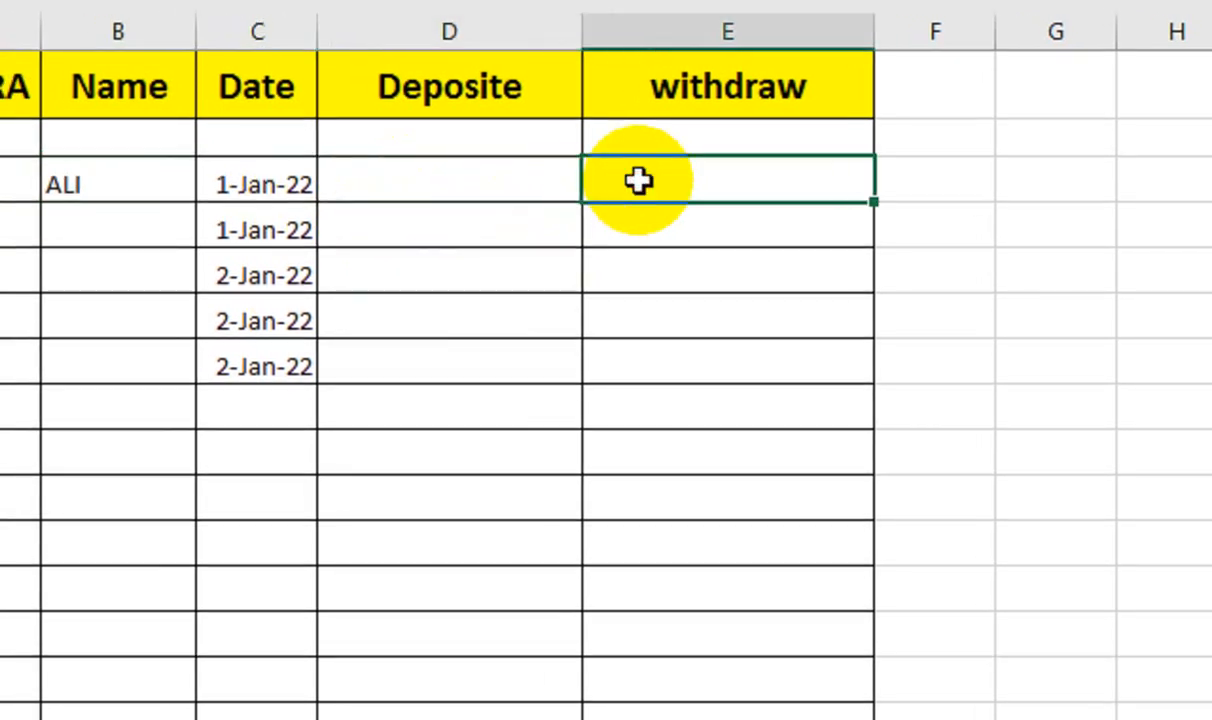
key(Left)
text(5000)
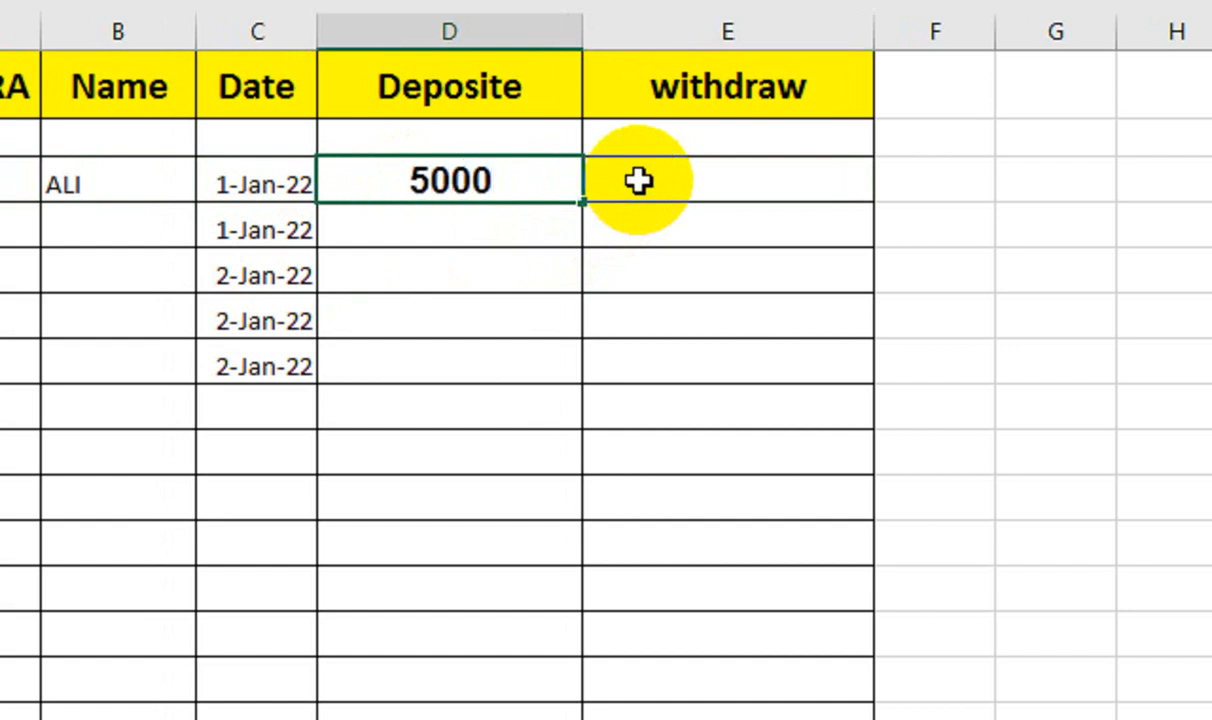
text(0)
key(Right)
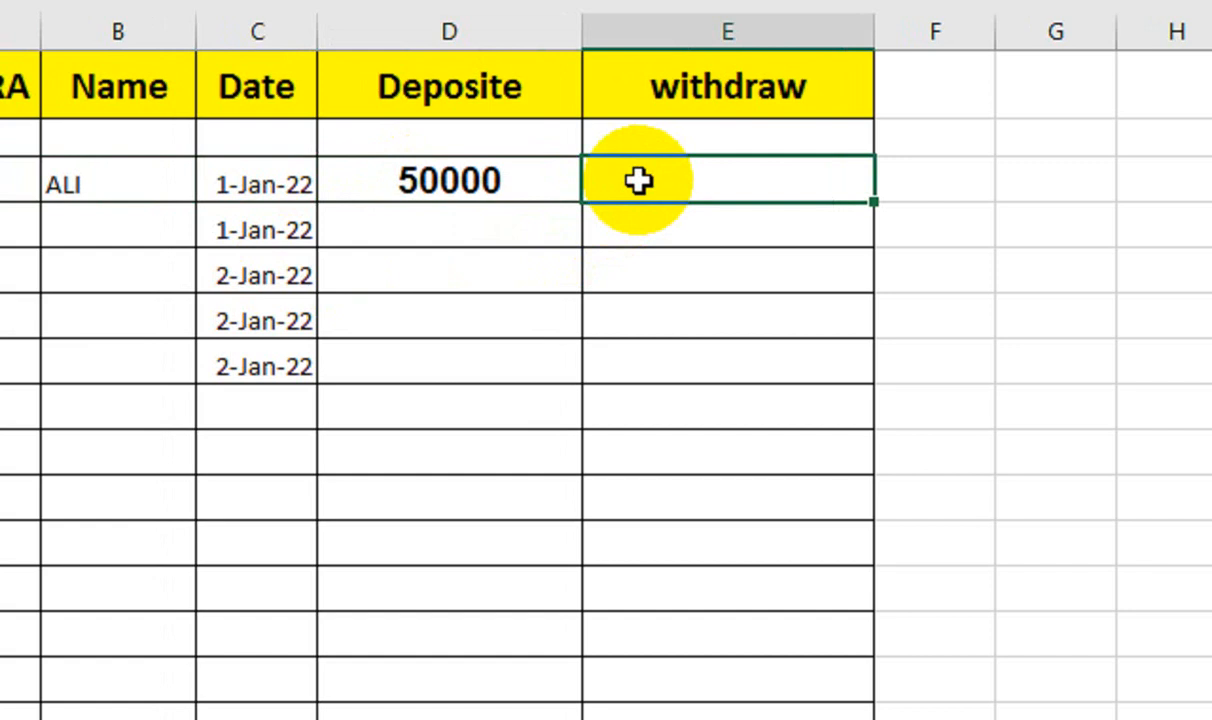
text(25000)
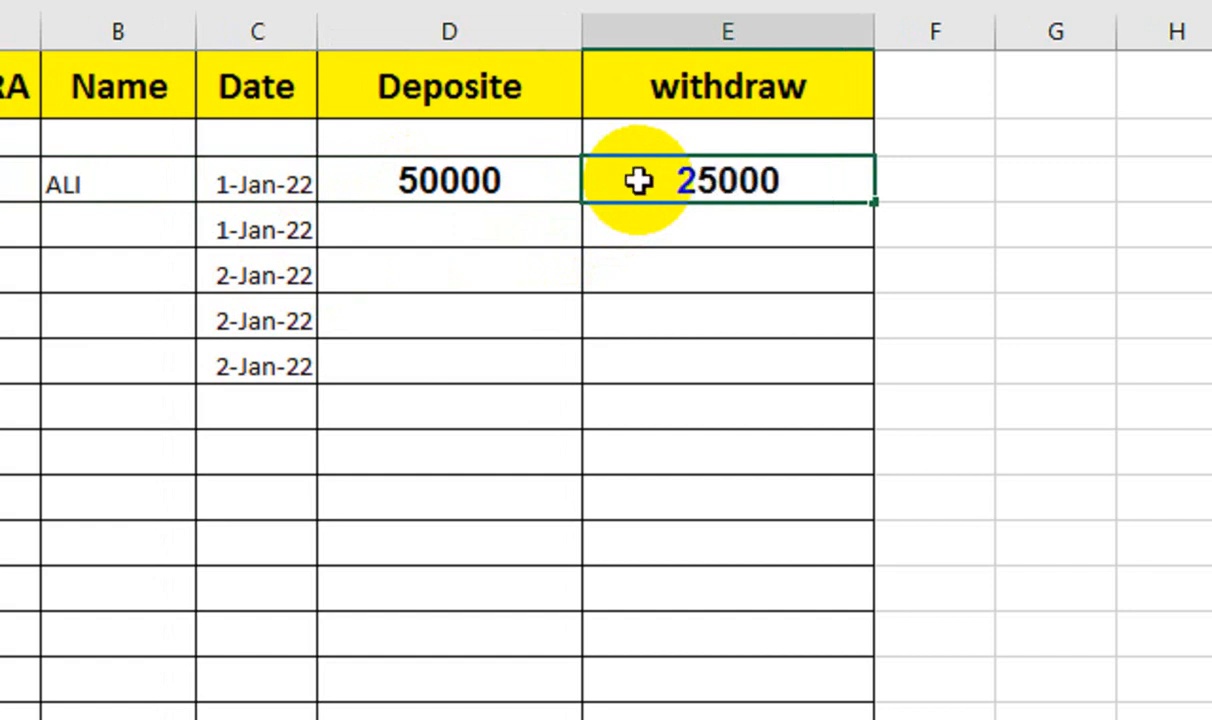
key(Return)
- Enter the same account holder's name in B4 for the second 1-Jan-22 row
key(Left)
key(Left)
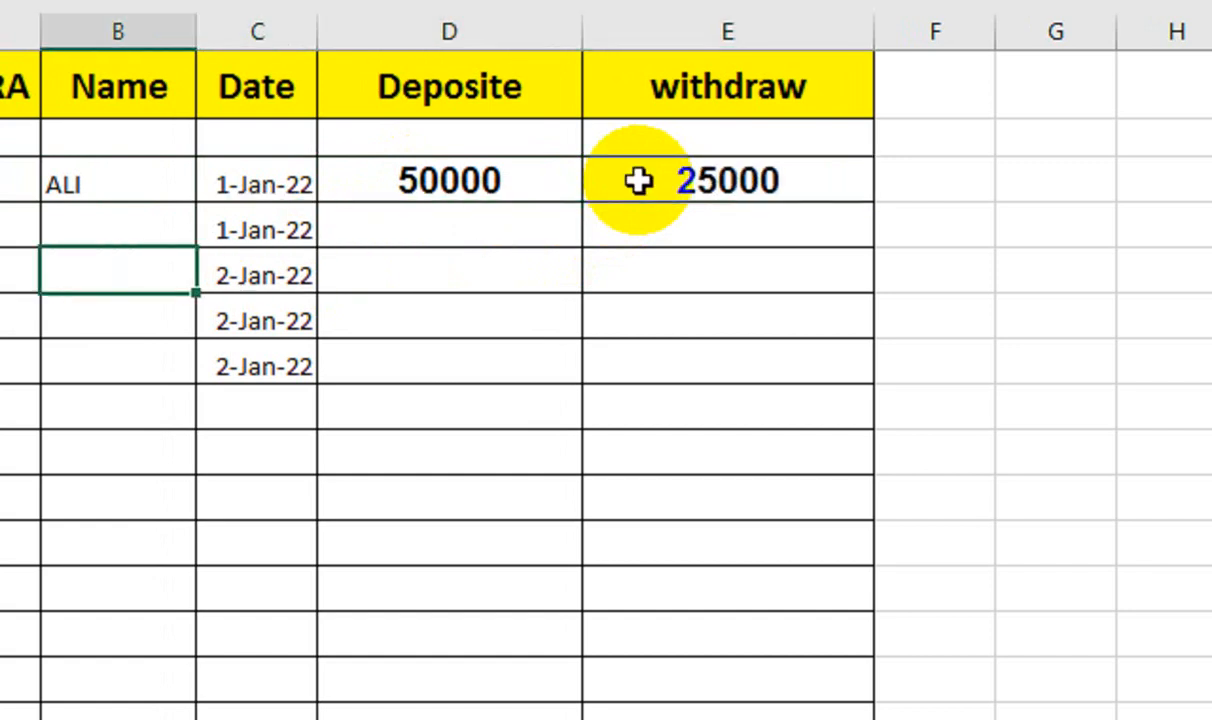
text(ALI)
key(Right)
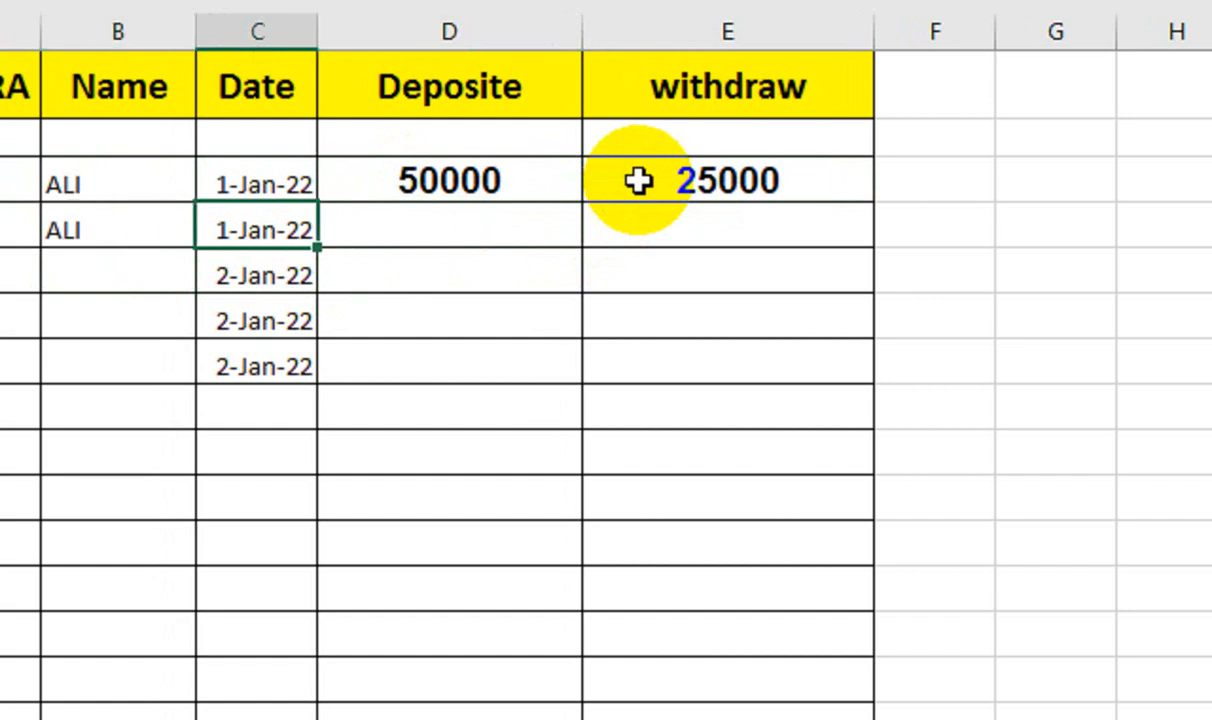
- Try to enter withdrawals of 17000 and 15000 in E4 for the second 1-Jan-22 row
key(Right)
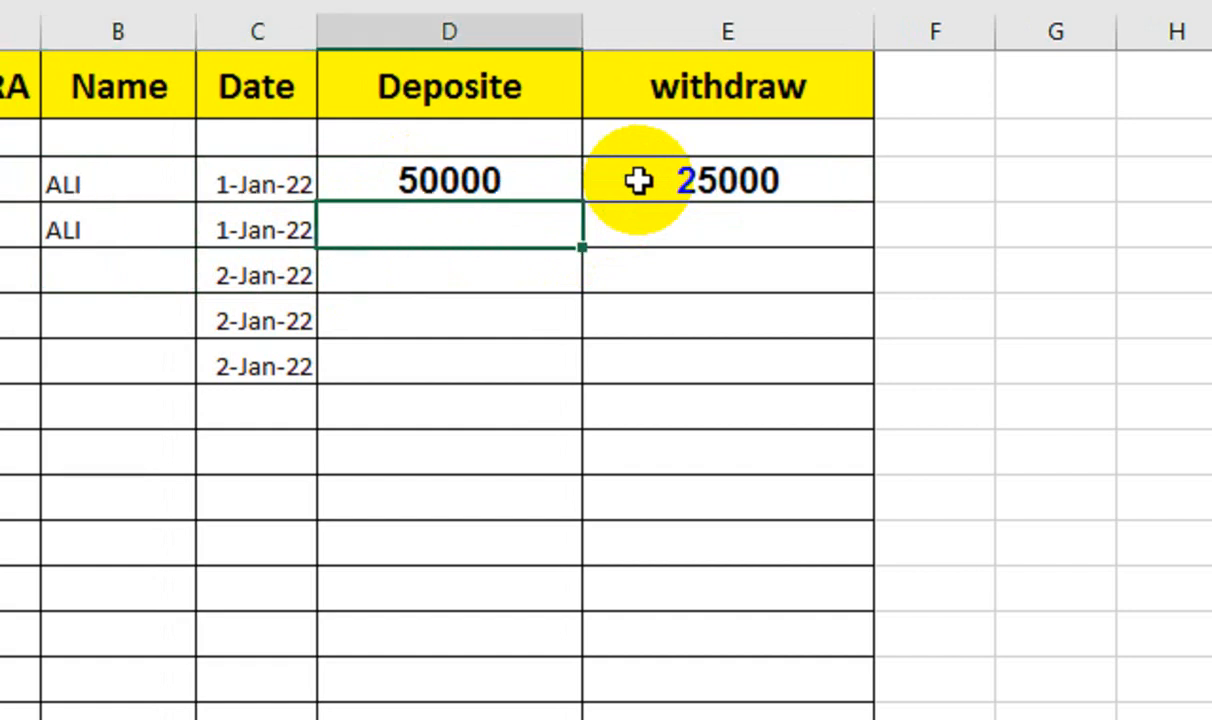
key(Right)
text(17000)
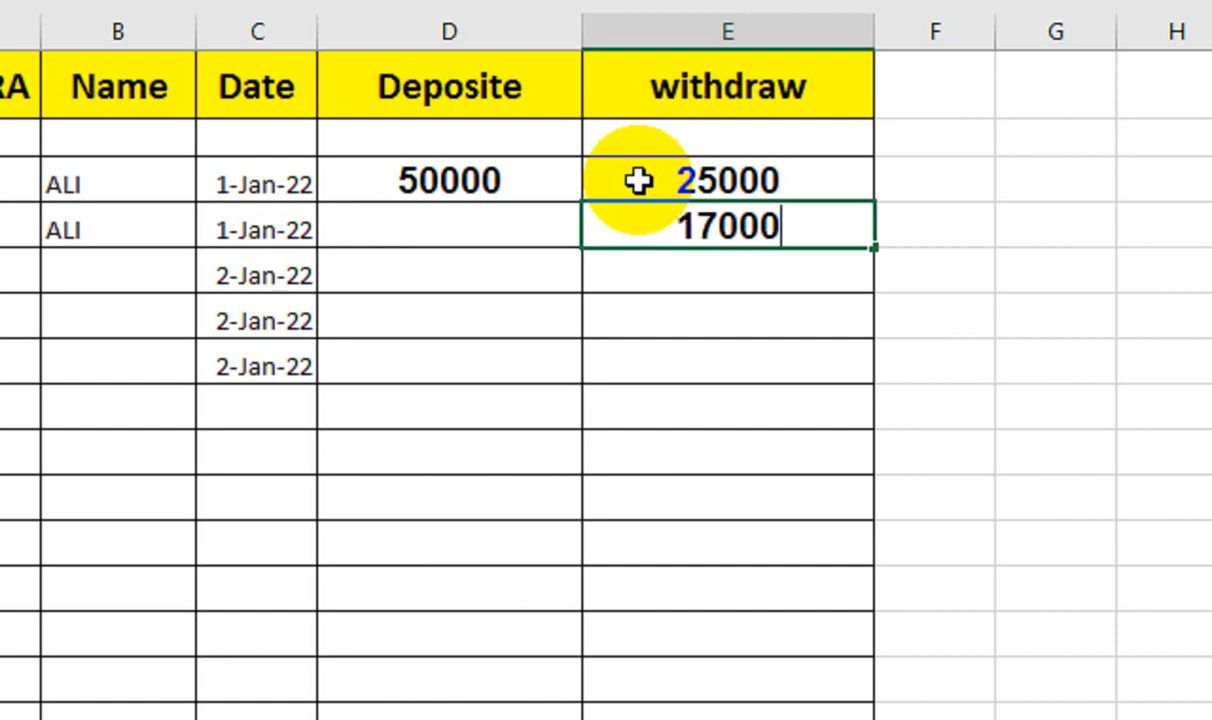
key(Return)
key(Tab)
key(Return)
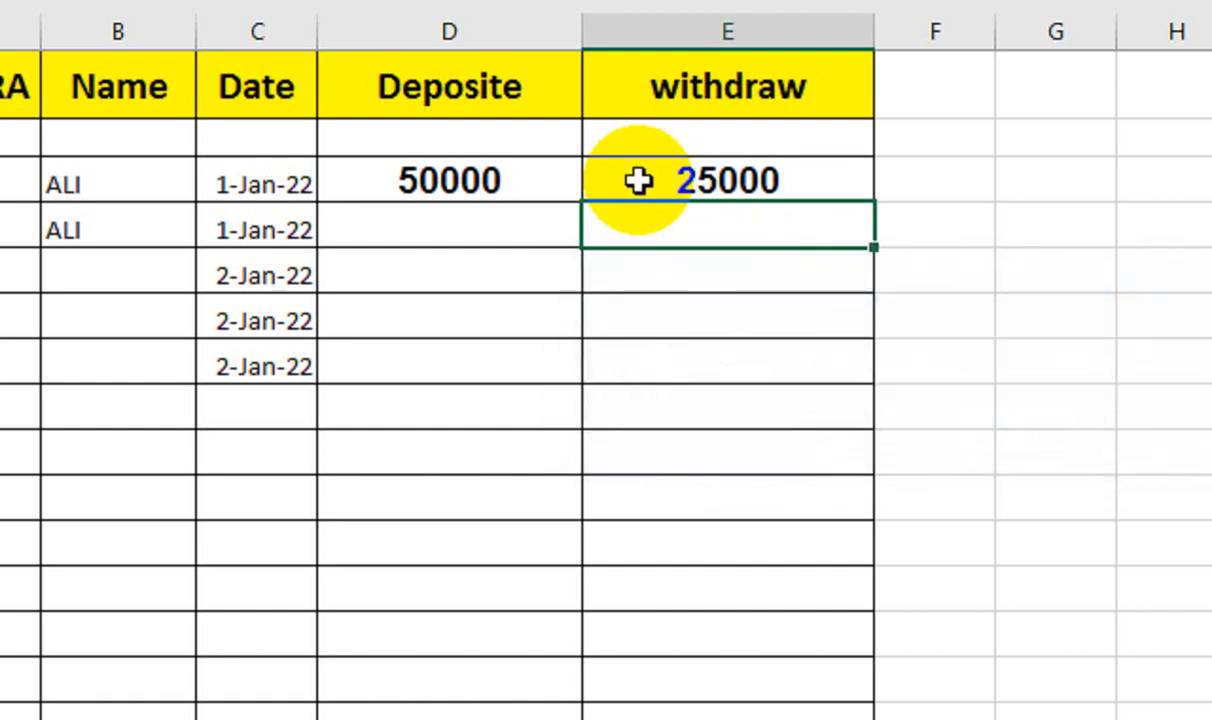
text(15000)
key(Return)
key(Escape)
- Replace the name in B4 with a different account holder's name
key(Left)
key(Left)
key(Left)
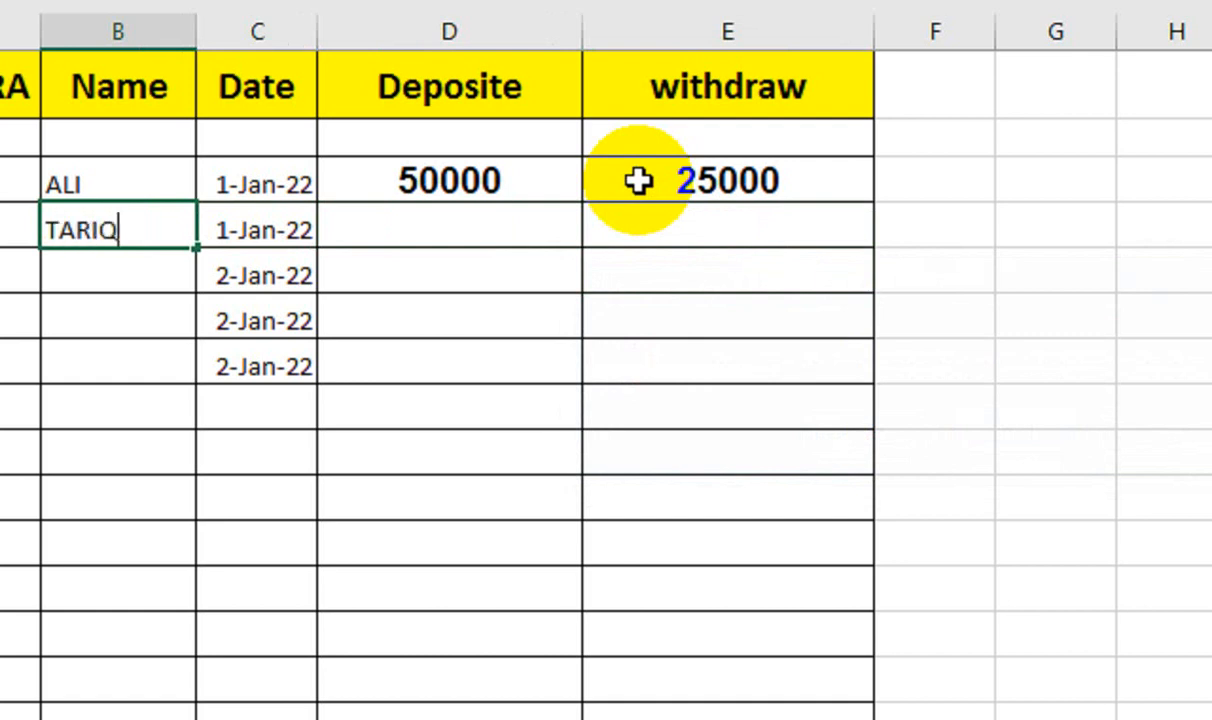
text(TARIQ)
key(Tab)
key(Tab)
text(25000)
key(Return)
key(Up)
key(Right)
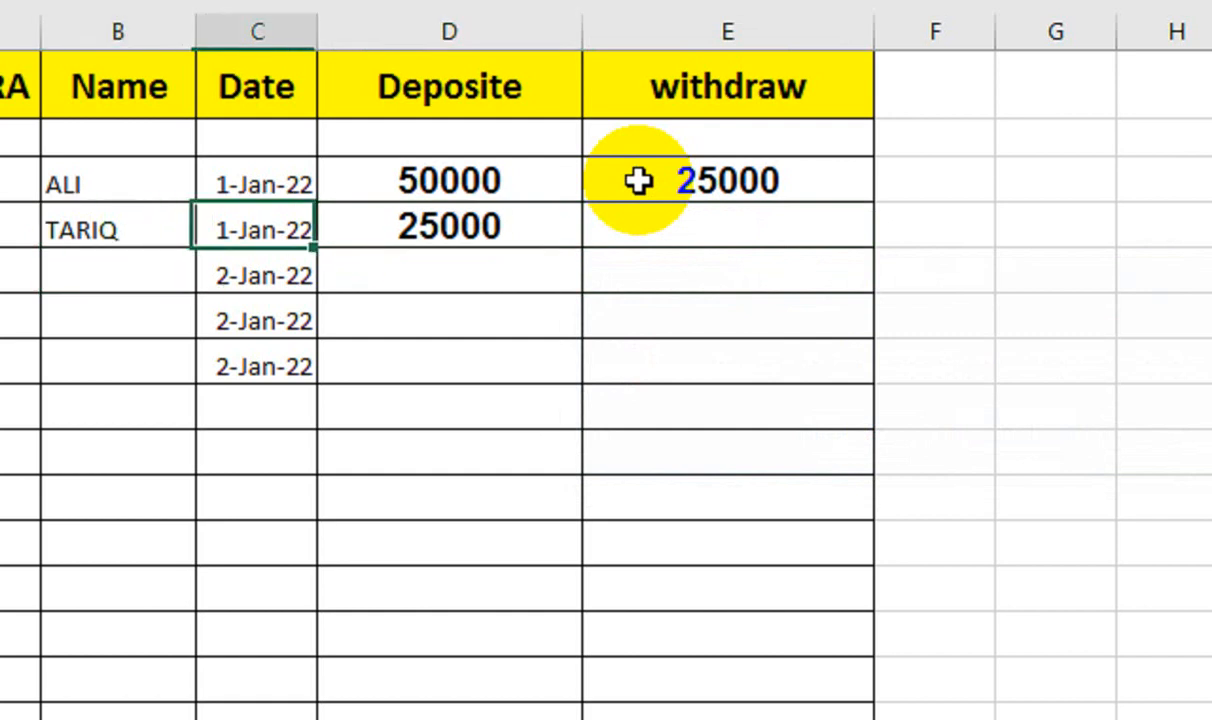
key(Right)
key(Right)
key(Left)
key(Delete)
- Enter a withdrawal of 36000 in E4
key(Right)
text(36000)
key(Return)
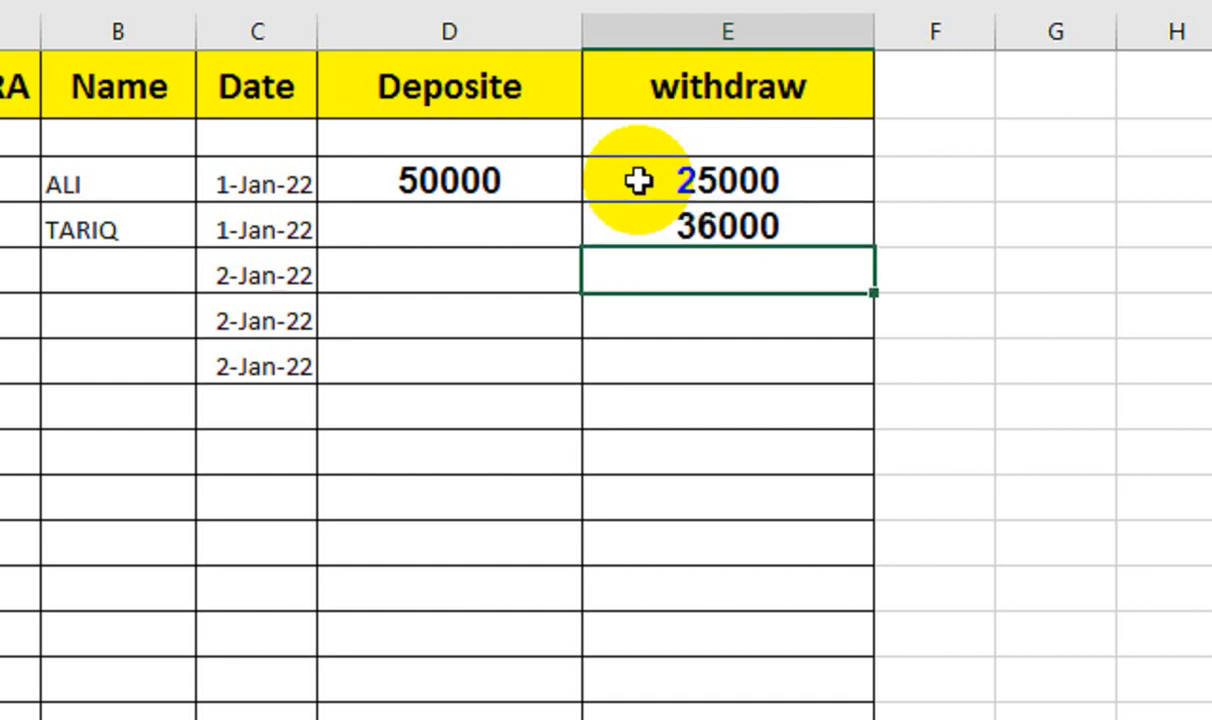
- Enter the first account holder's name in B5 and a deposit of 60000 in D5
key(Left)
key(Left)
key(Left)
text(ALI)
key(Right)
key(Right)
key(Right)
key(Left)
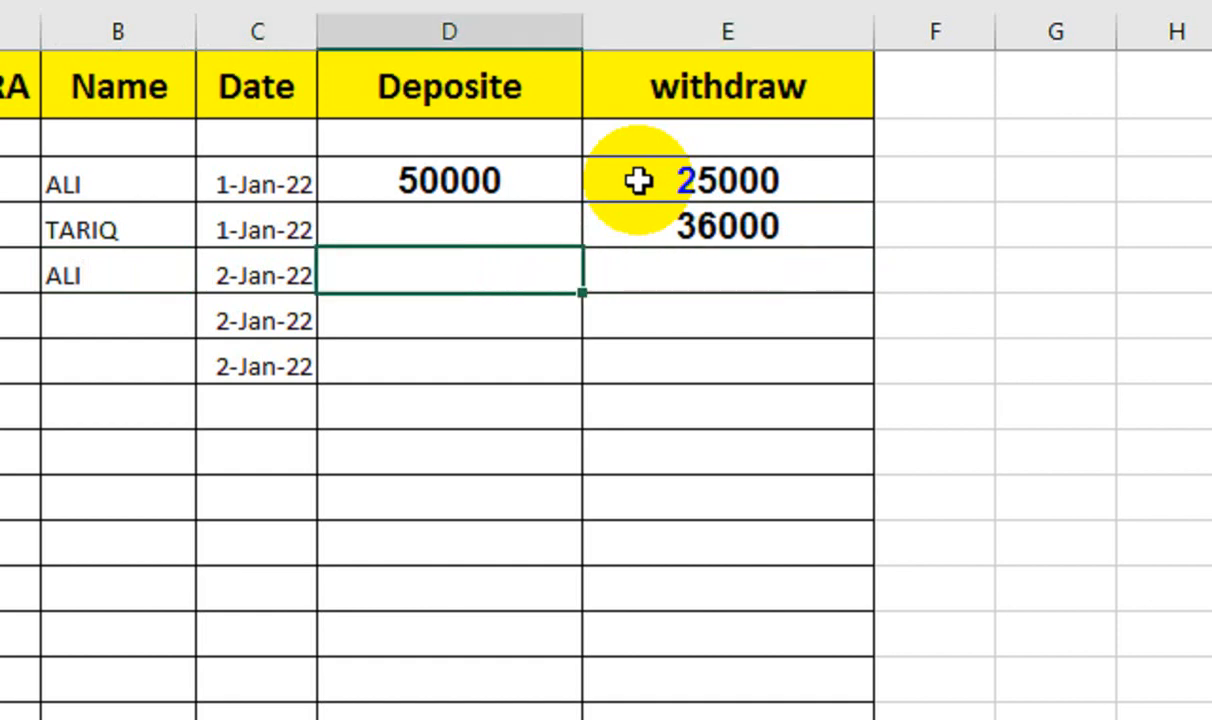
text(60000)
key(Right)
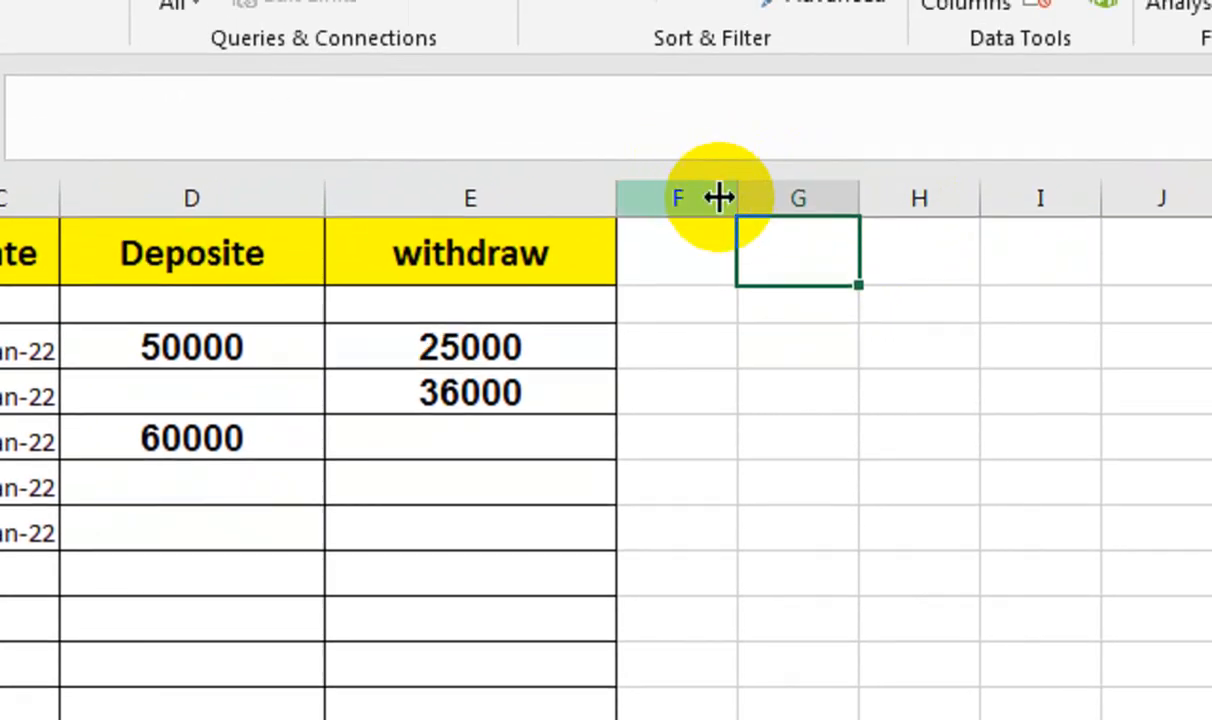
- Narrow the spacer column F and widen columns G and H beside the ledger
drag(735, 153, 666, 222)
drag(789, 196, 833, 206)
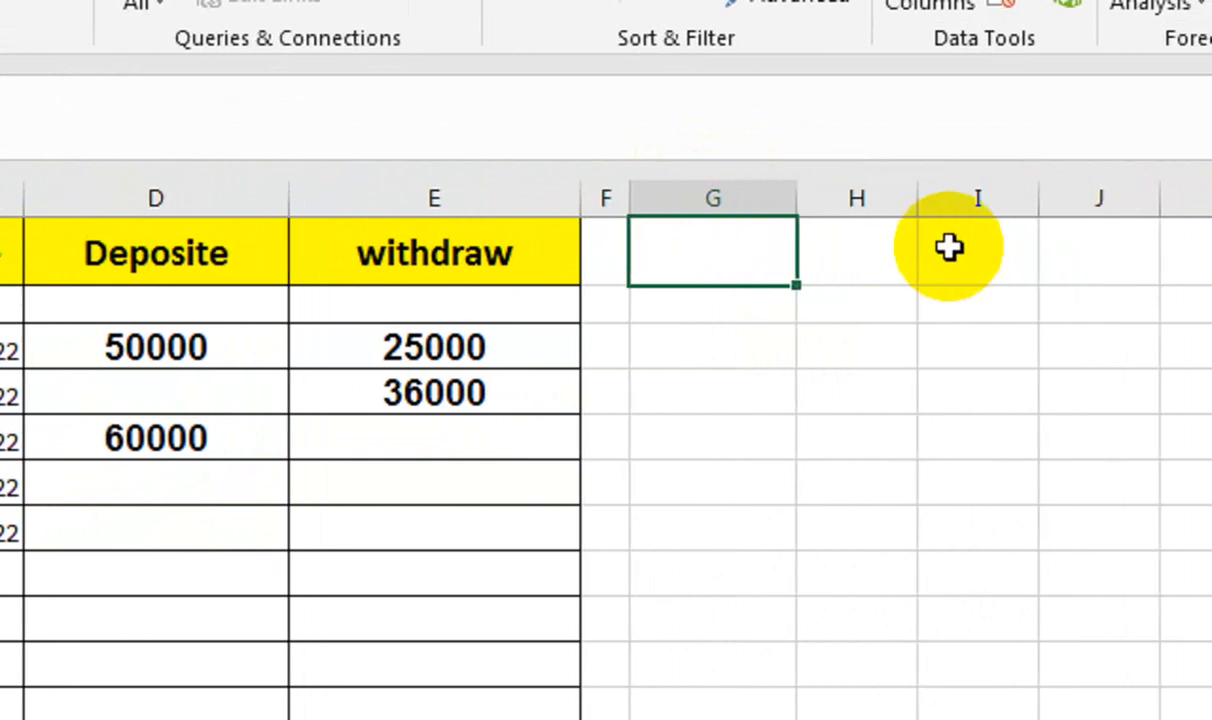
mouse_move(917, 203)
mouse_down()
mouse_move(1038, 208)
mouse_move(908, 208)
mouse_up()
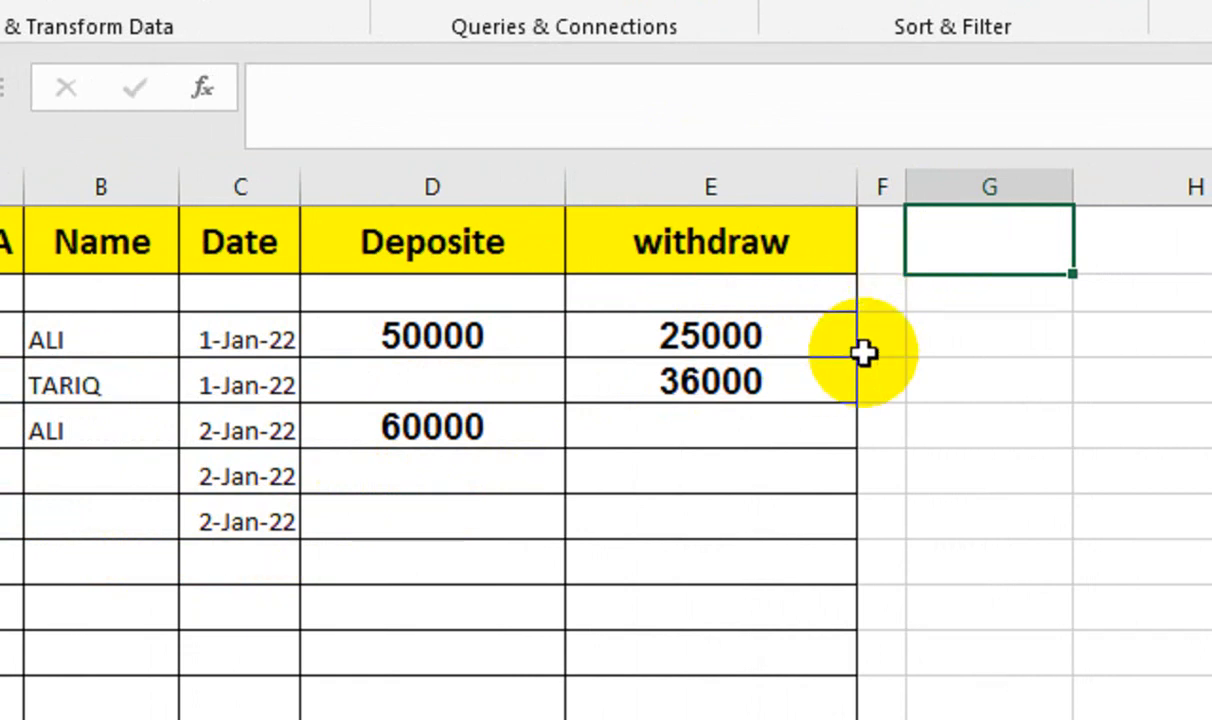
- Enter =LOOKUP(2,1/(B:B<>""),B:B) in G1 to return the last name in column B
text(=LOOKUP()
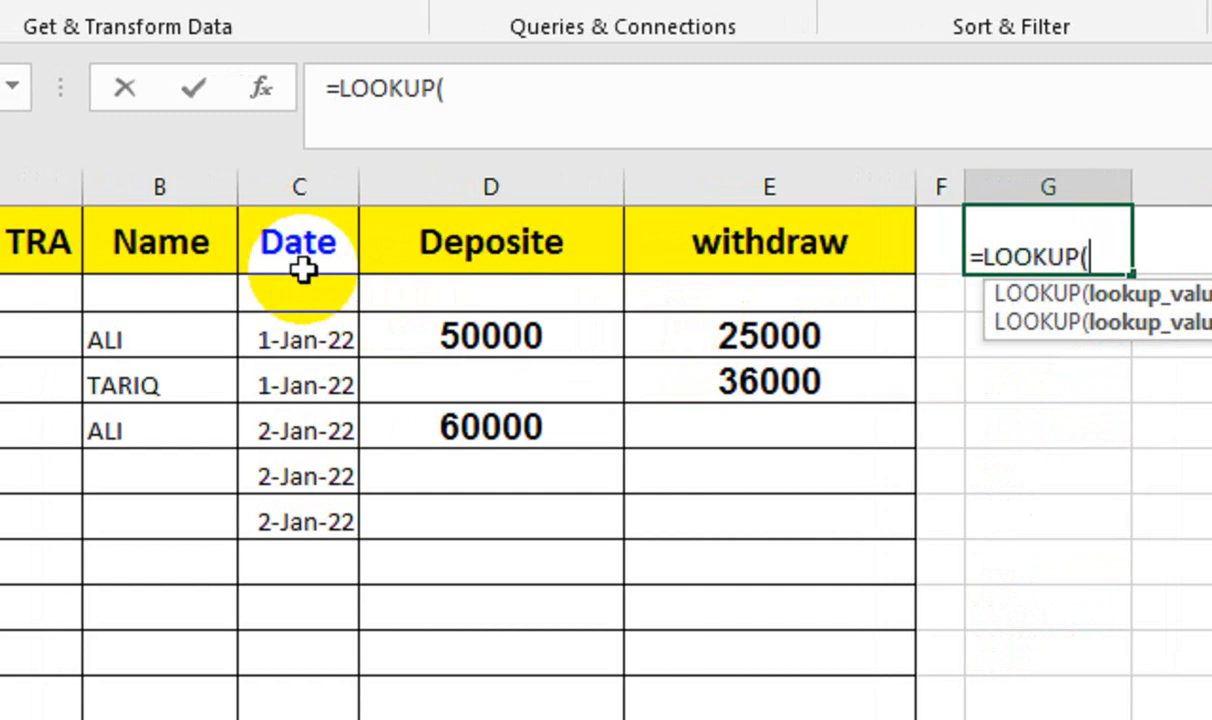
text(2,1)
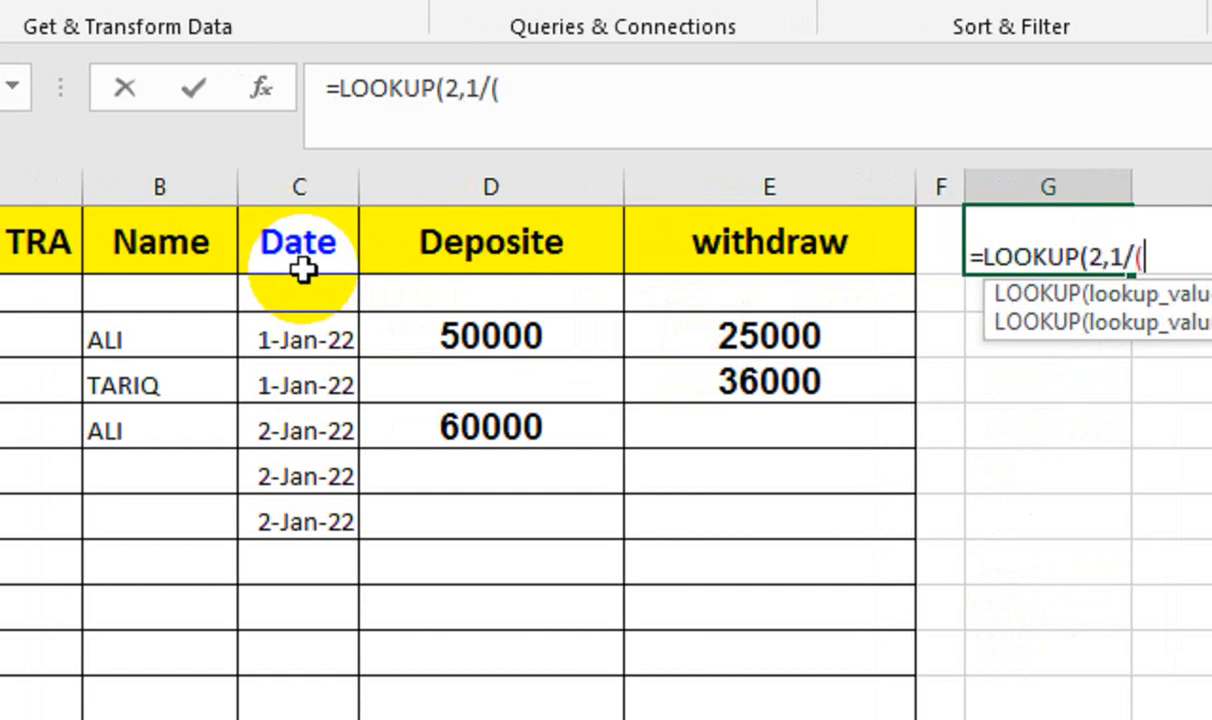
text(/()
click(206, 187)
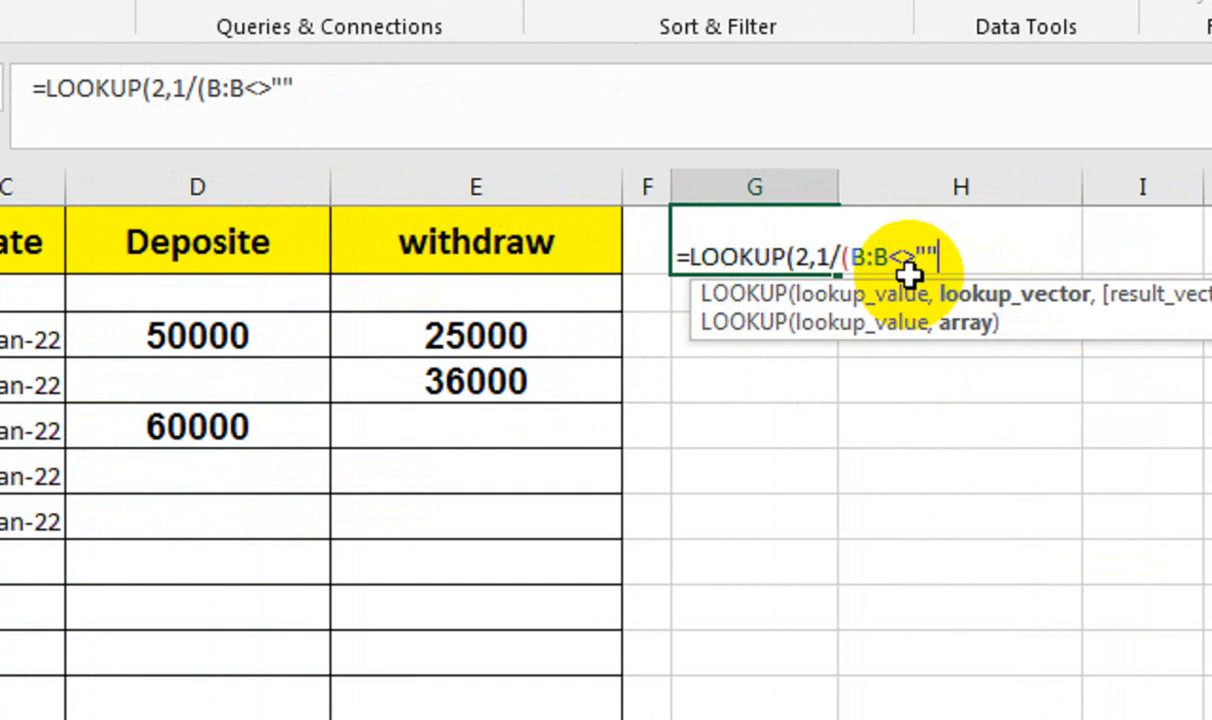
text(<>""),)
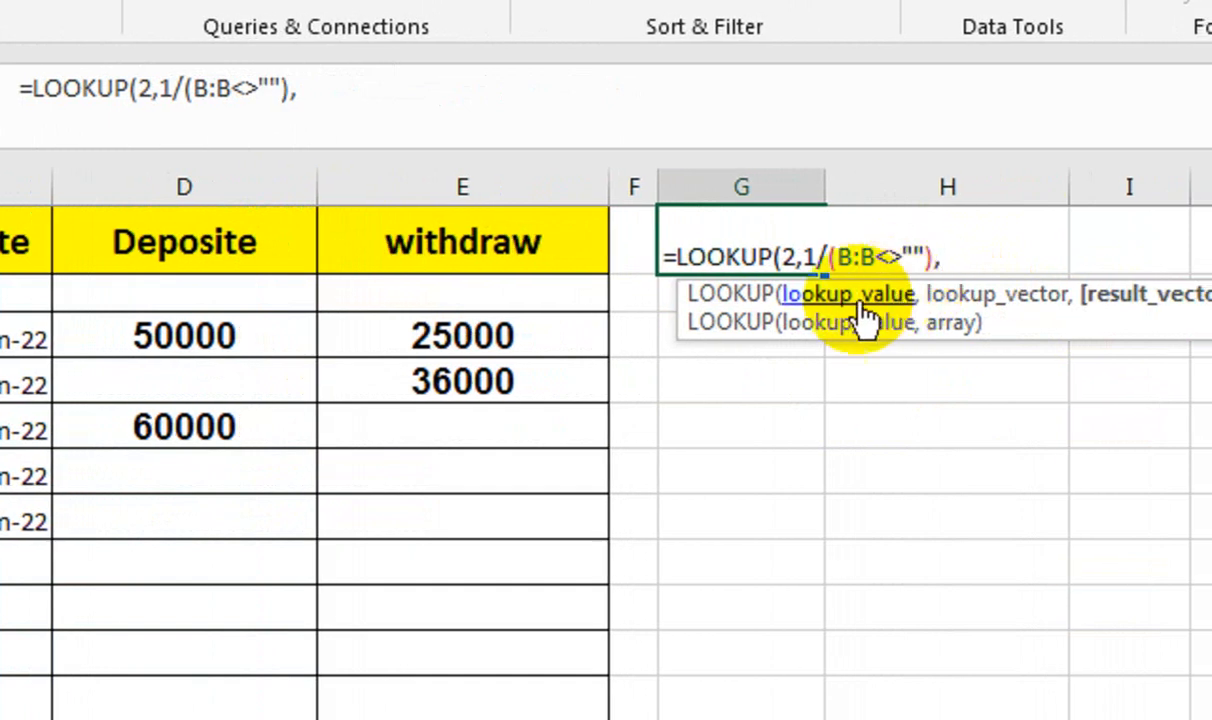
click(195, 184)
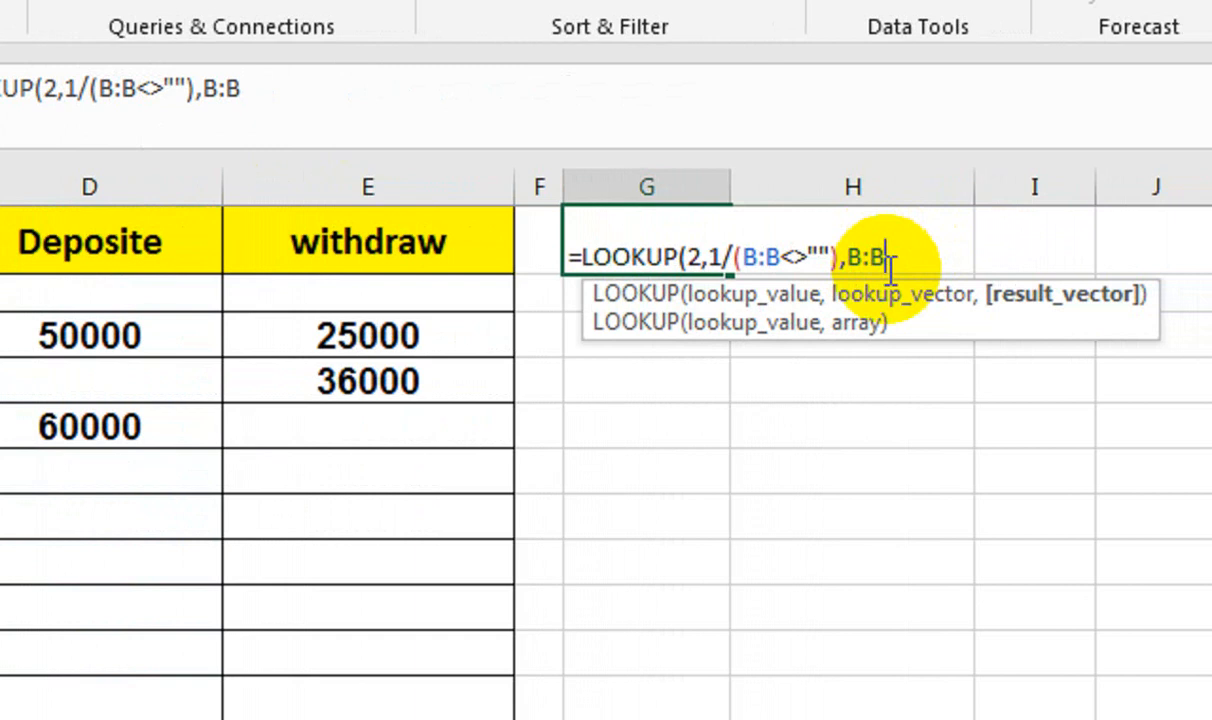
text())
key(Return)
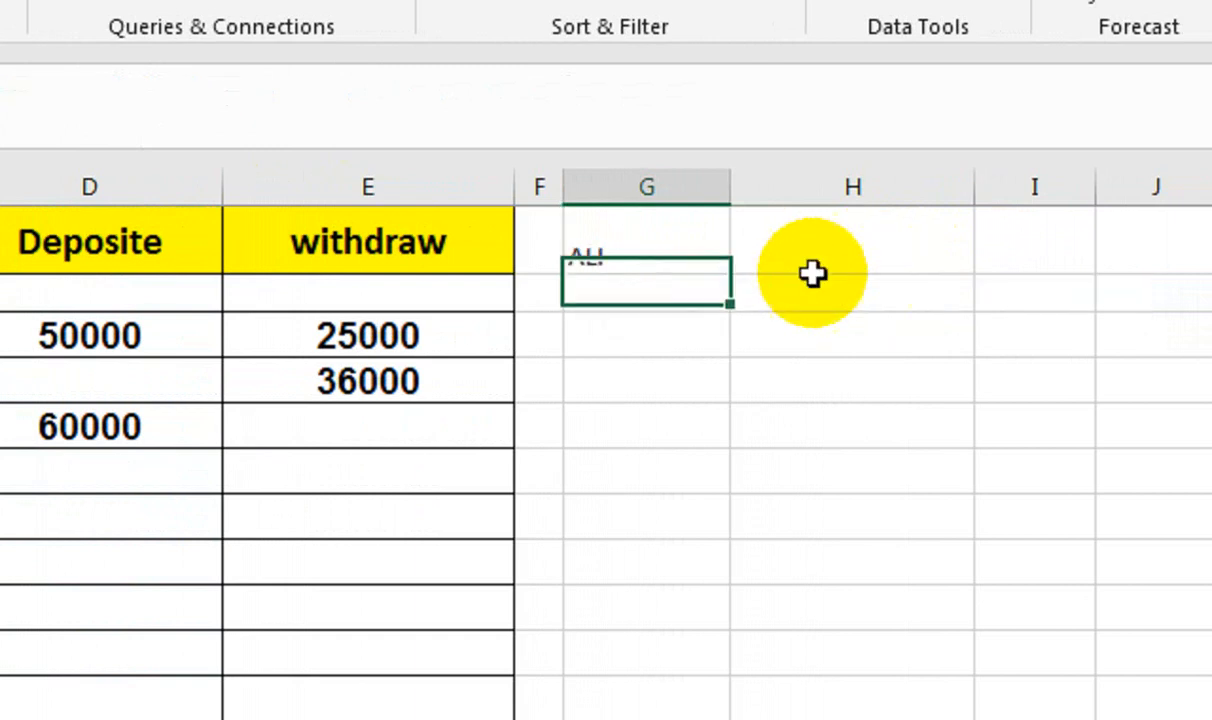
- Enter another account holder's name in B6 for the second 2-Jan-22 row
click(676, 243)
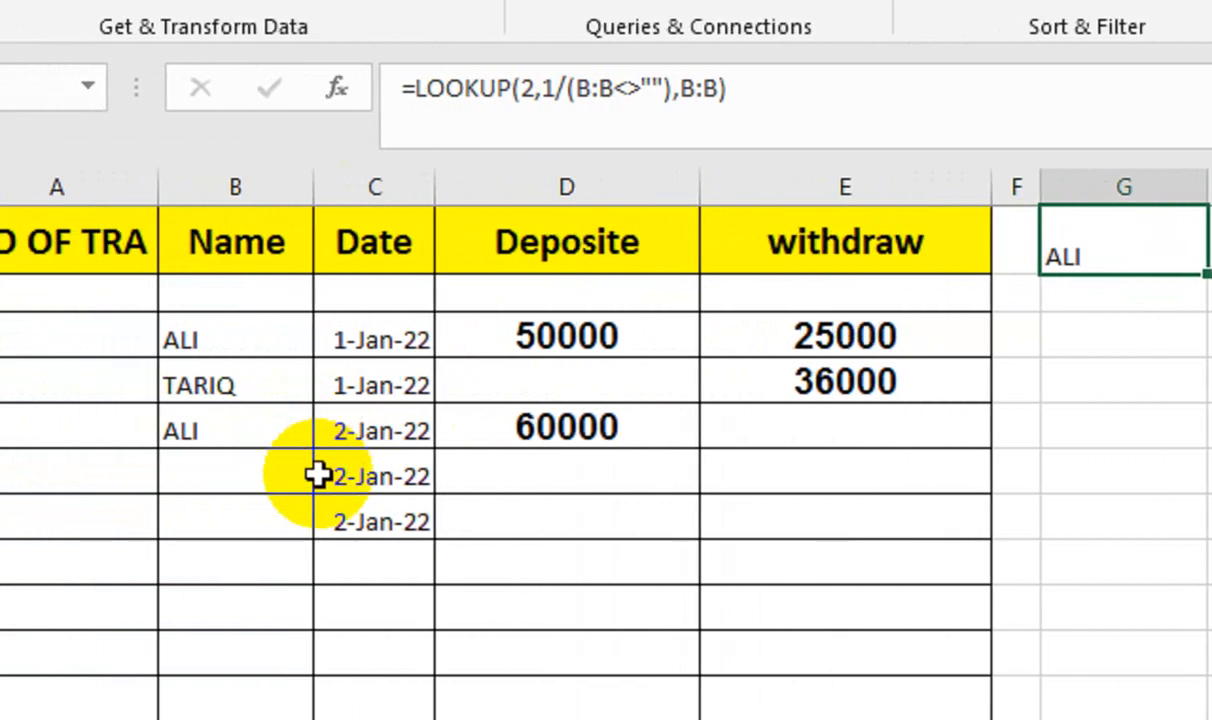
click(242, 476)
key(Left)
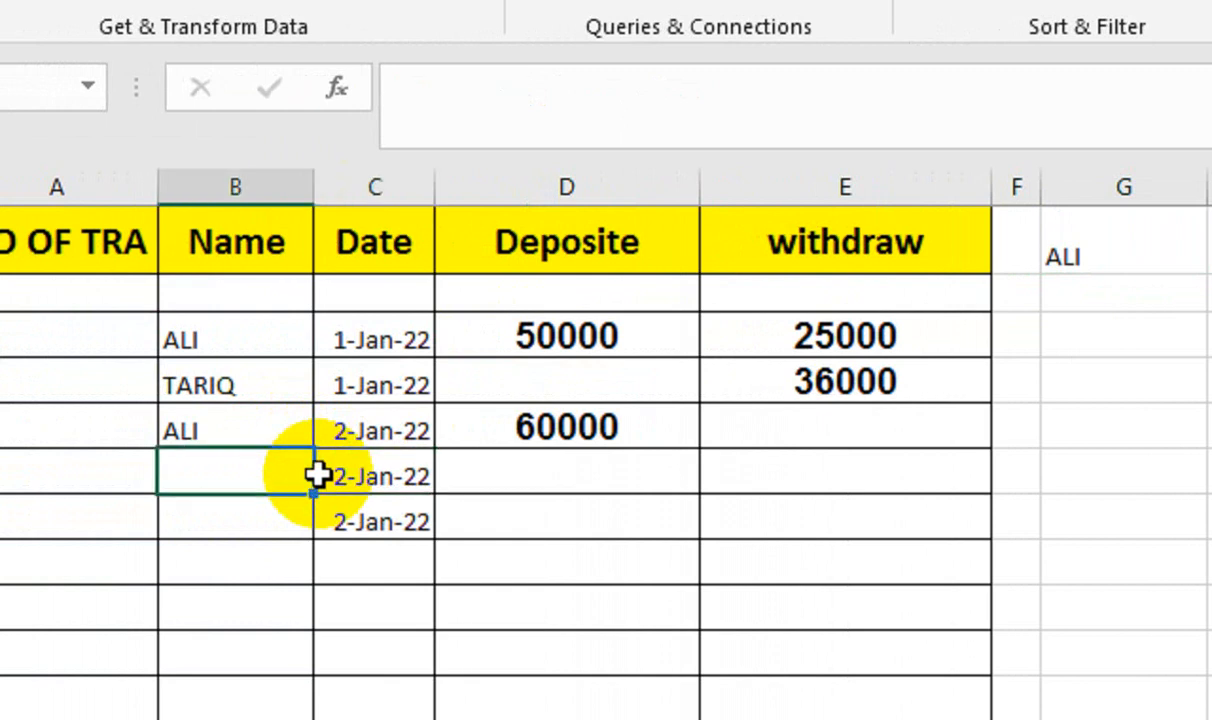
text(WA)
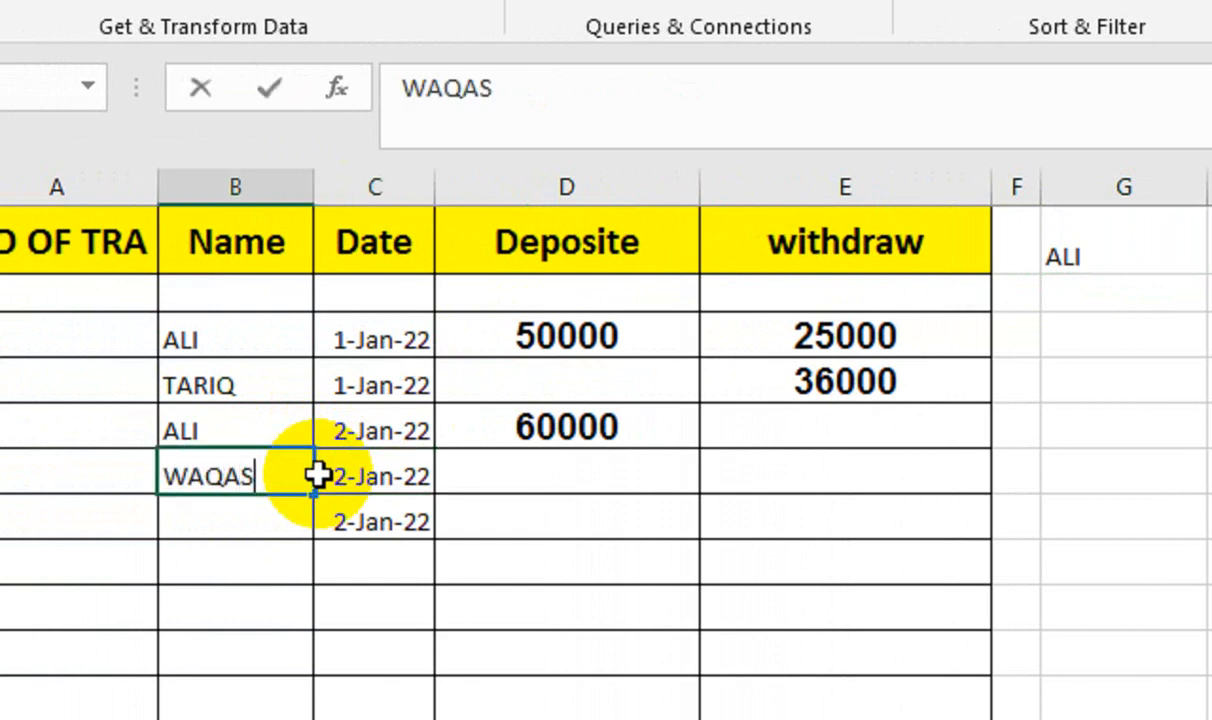
text(QAS)
key(Return)
- Widen column G slightly and centre the lookup result in G1 horizontally and vertically
click(1095, 258)
drag(920, 190, 935, 188)
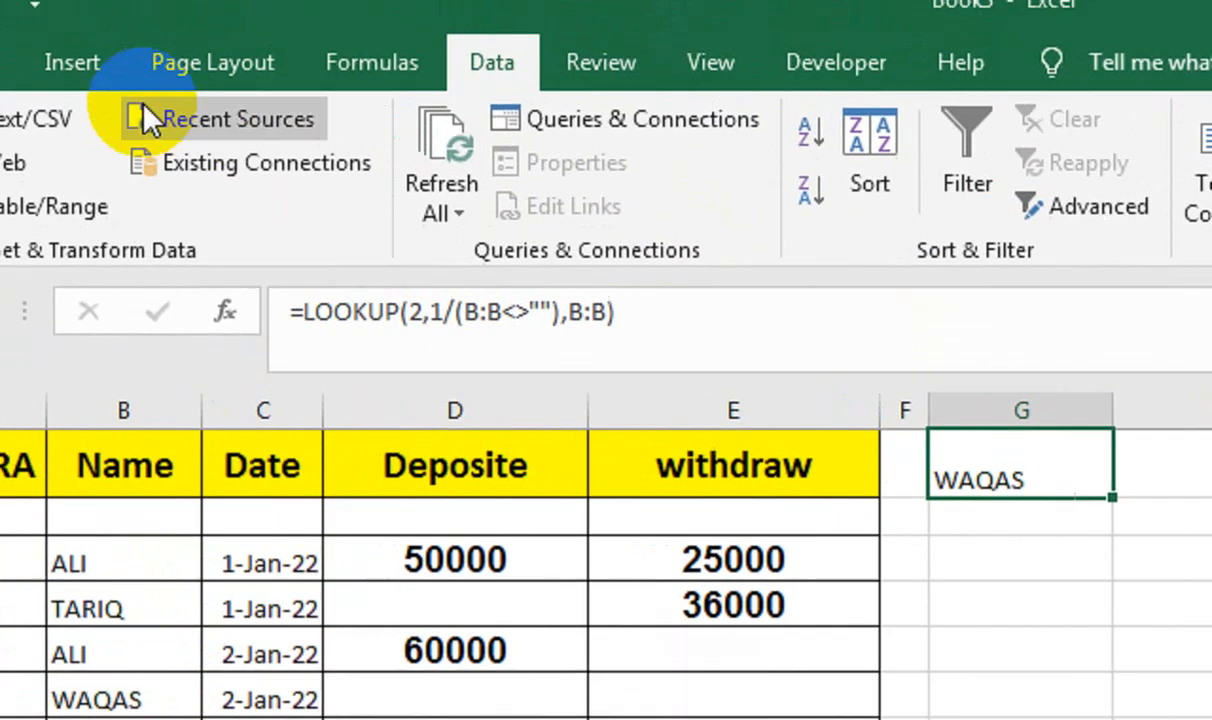
click(165, 92)
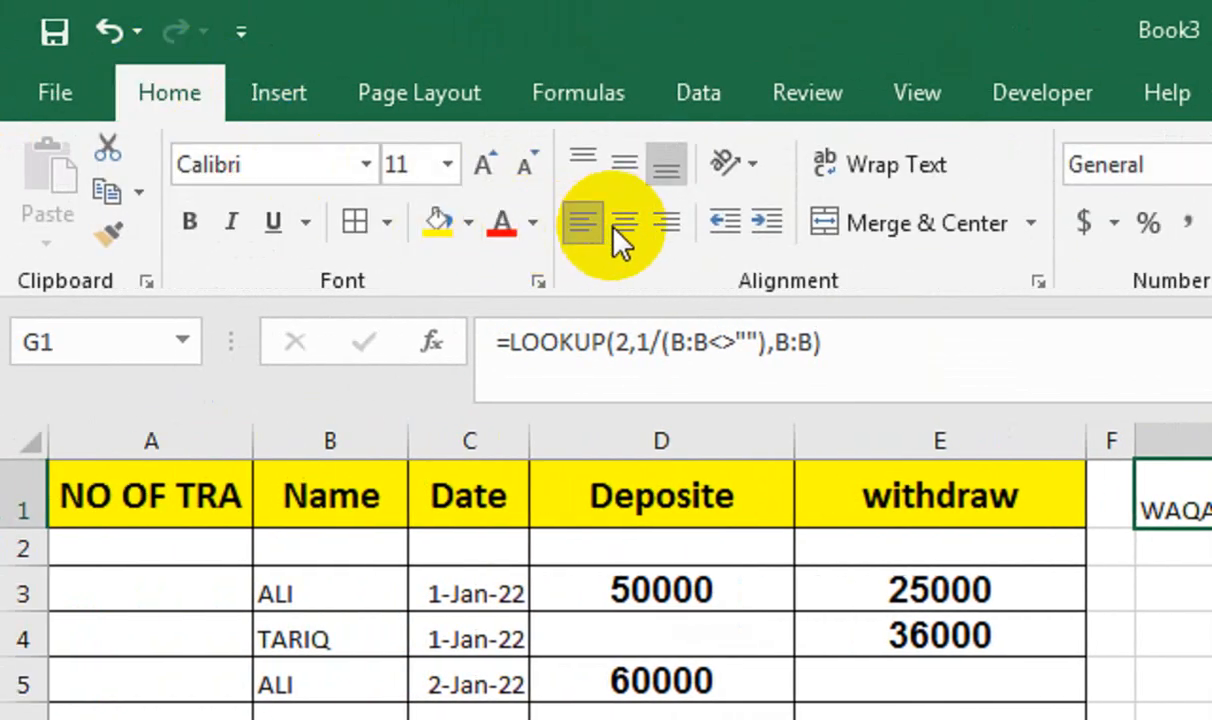
click(621, 224)
click(623, 162)
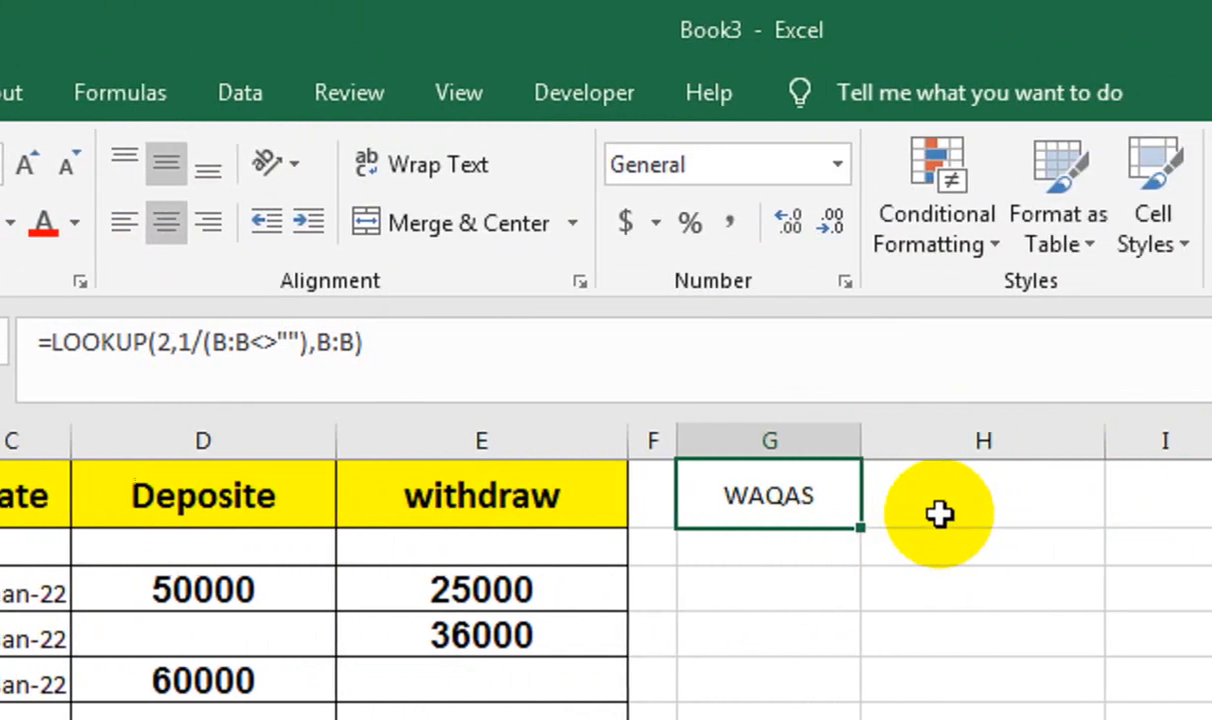
- Move the lookup formula from G1 to G2 and enter the headers NAME in G1 and AVAILABLE BALANCE in H1
drag(848, 530, 846, 585)
drag(806, 545, 800, 512)
click(786, 474)
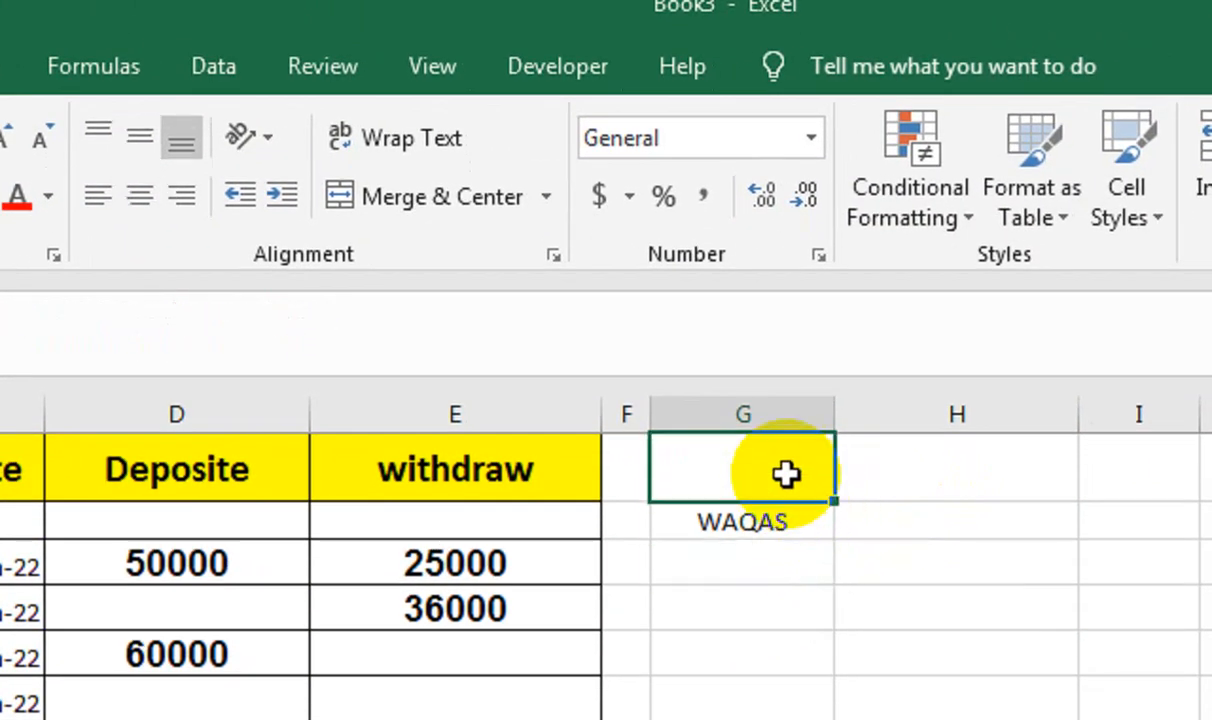
text(NAME)
key(Tab)
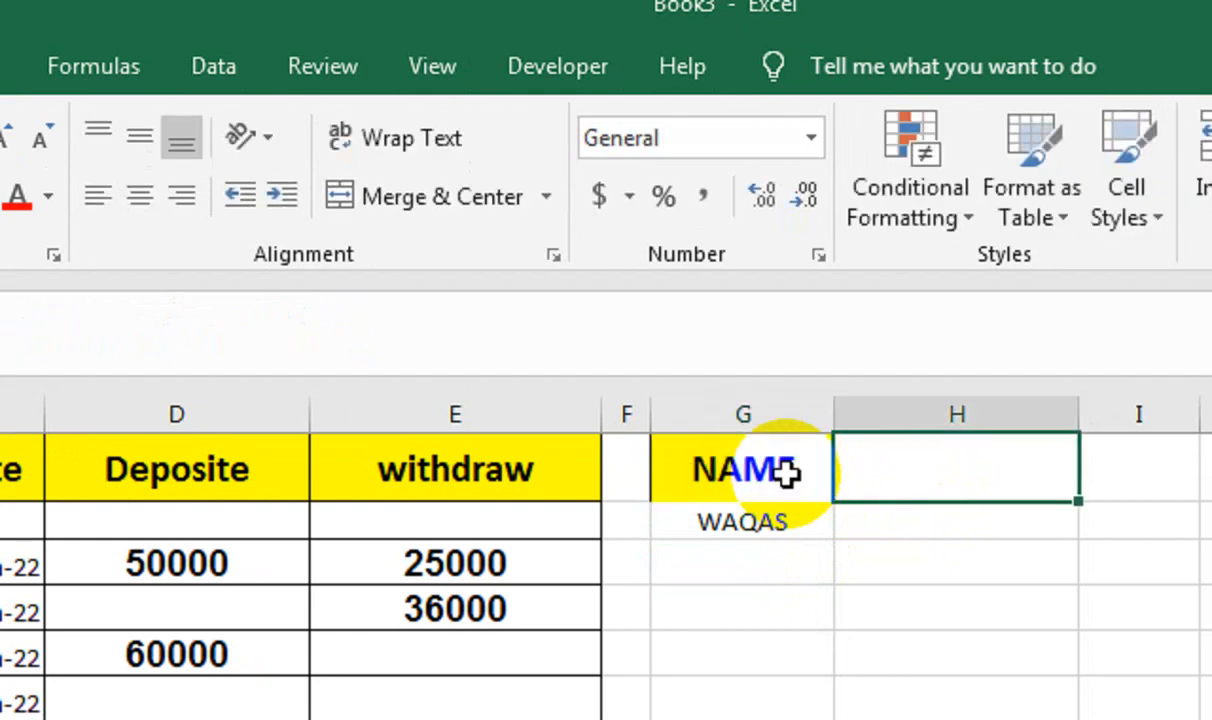
text(AVAILABLE)
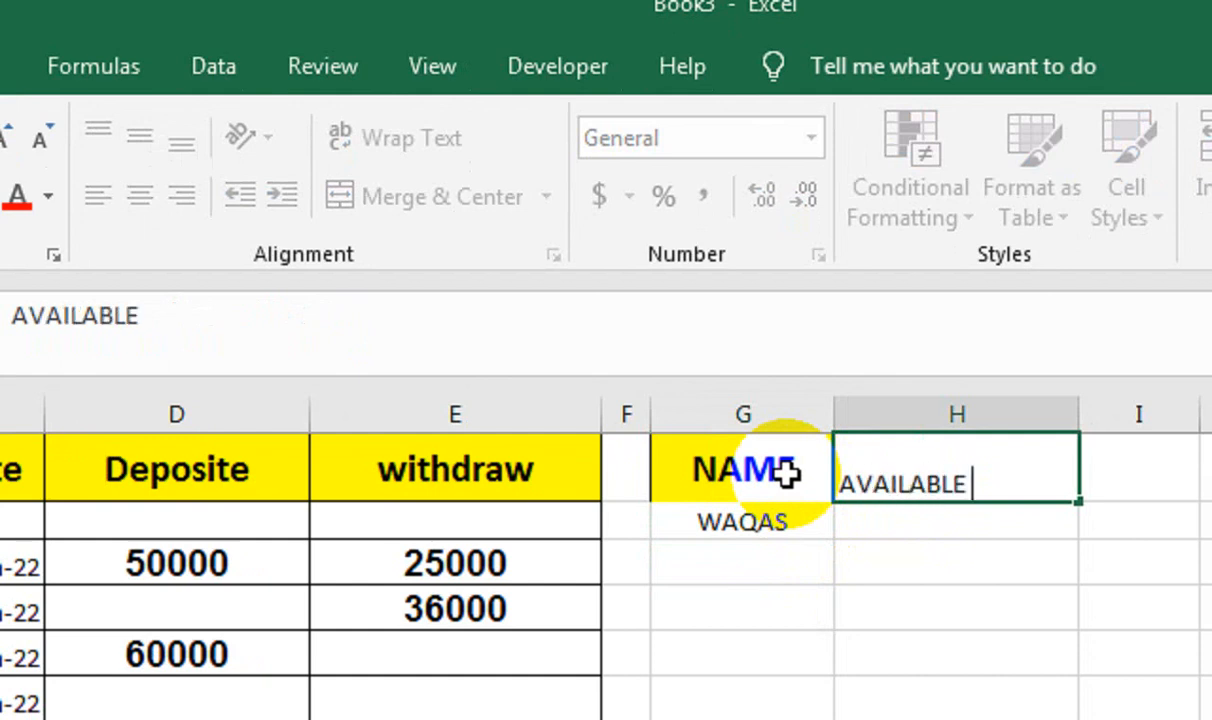
text( BALANCE)
key(Return)
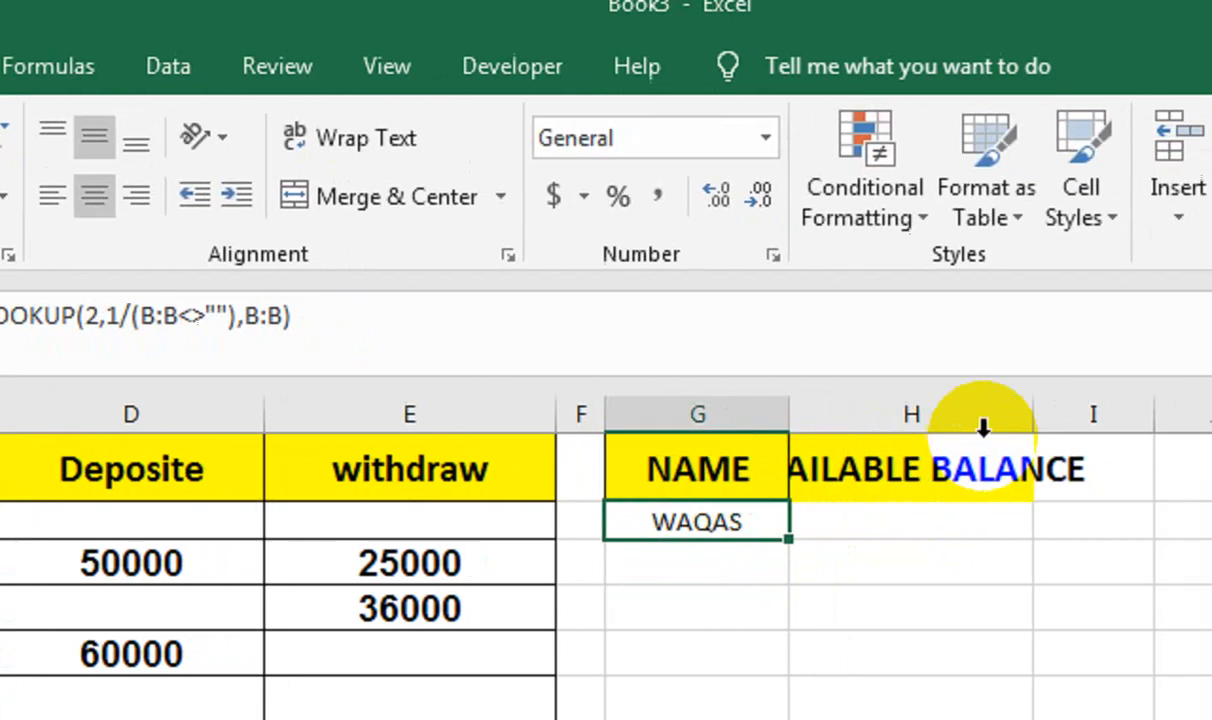
- Fit column H to its header and fill headers G1:H1 with the standard light green colour
double_click(928, 407)
drag(601, 465, 728, 455)
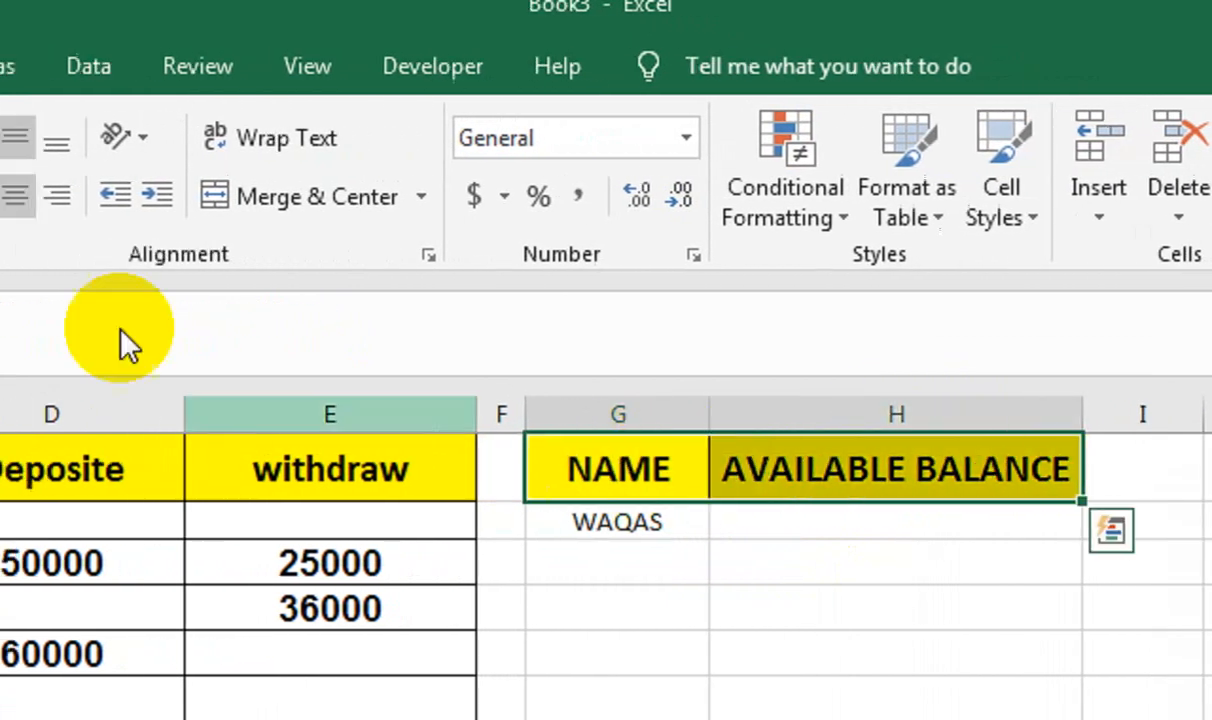
click(308, 198)
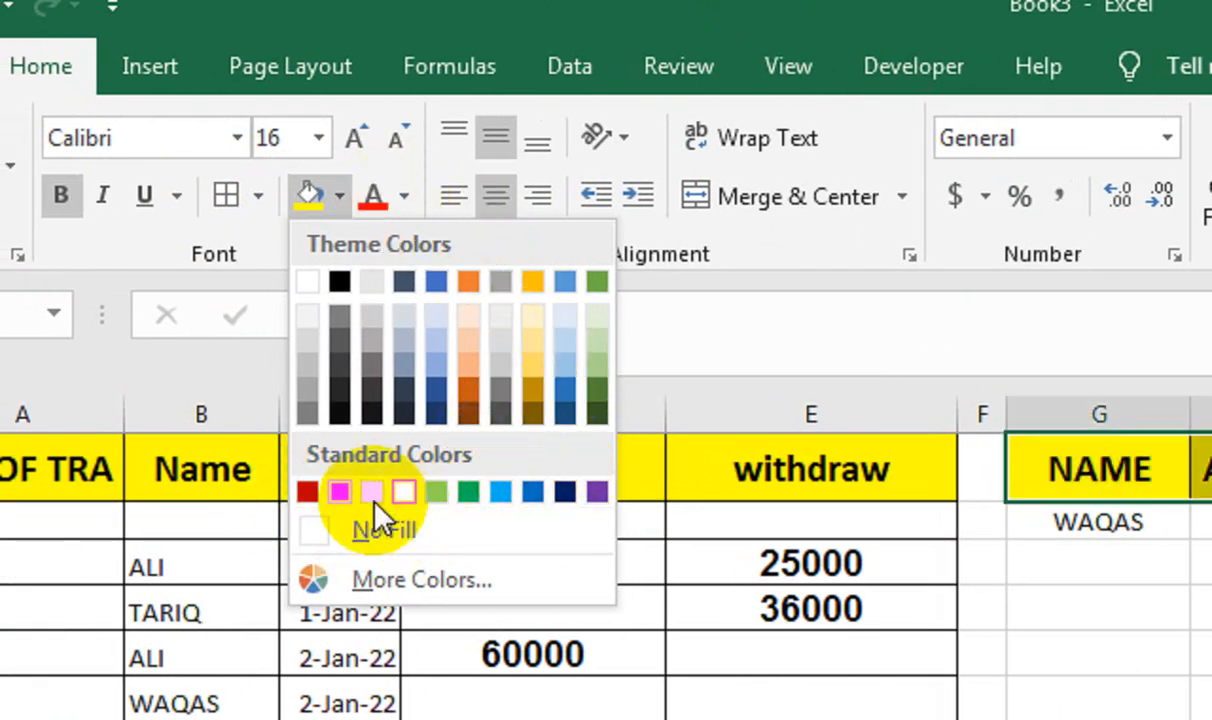
click(445, 491)
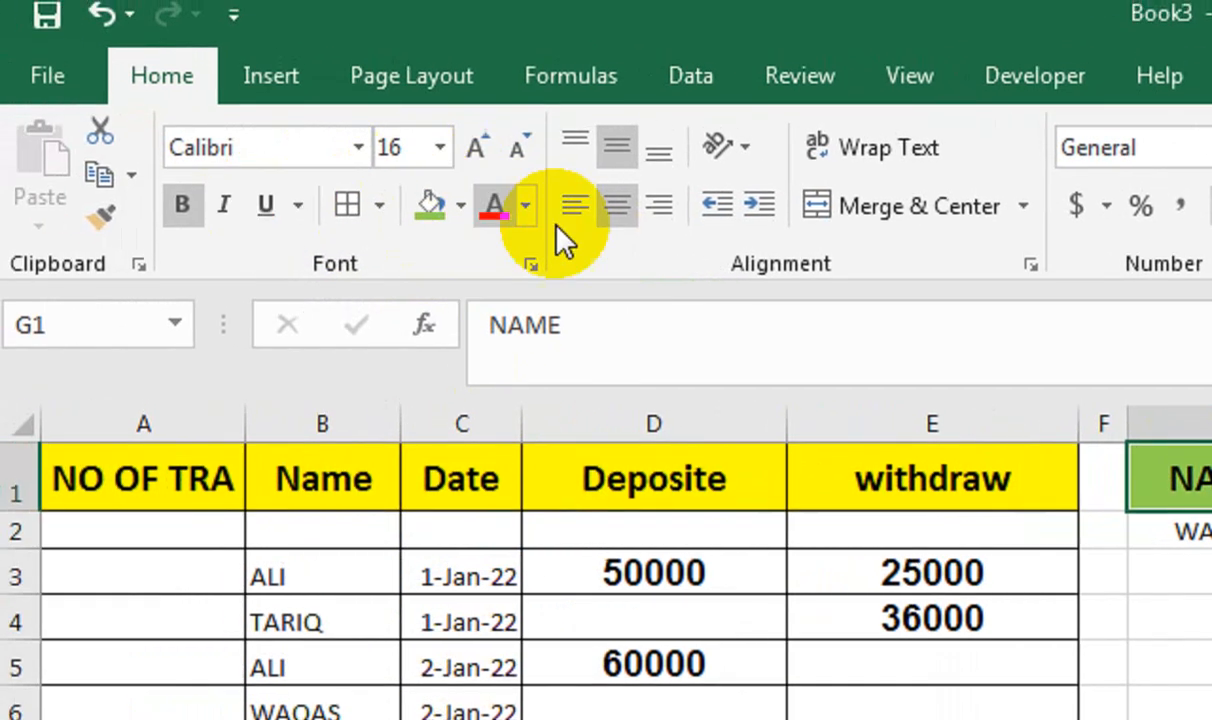
- Start the available balance formula in H2 with =SUMIF(B:B,G2,D:D to total the deposits for the name in G2
click(925, 541)
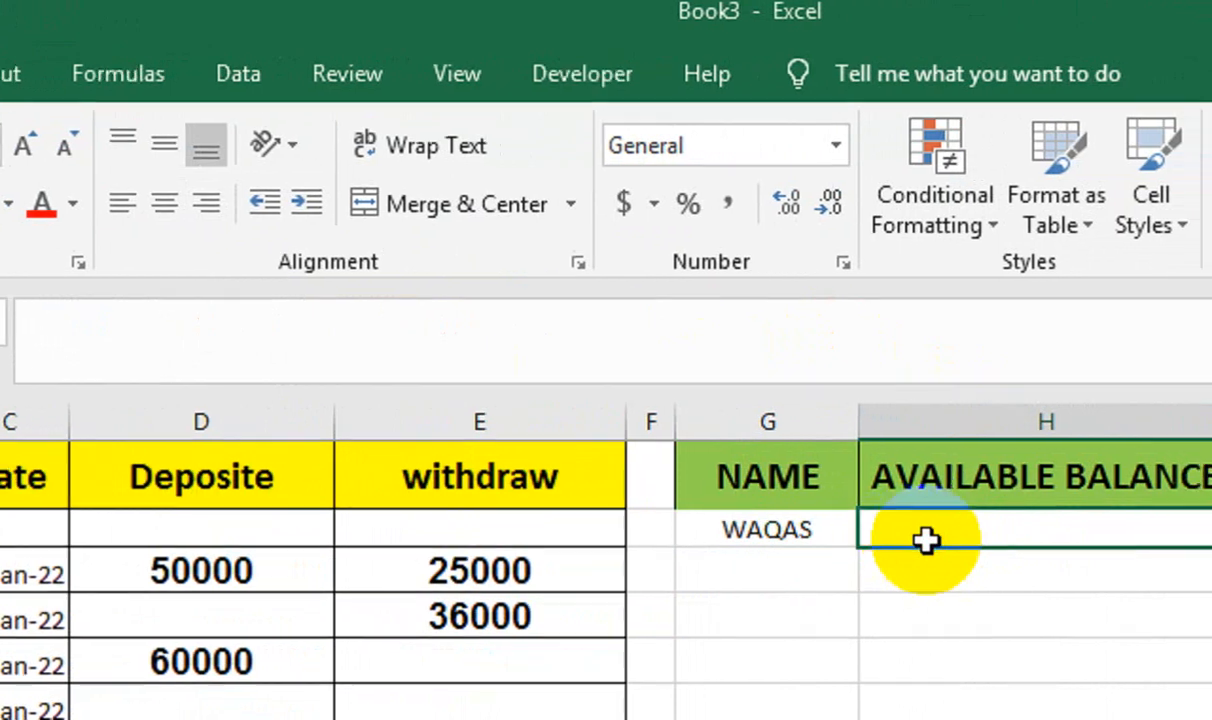
text(=SUMIF()
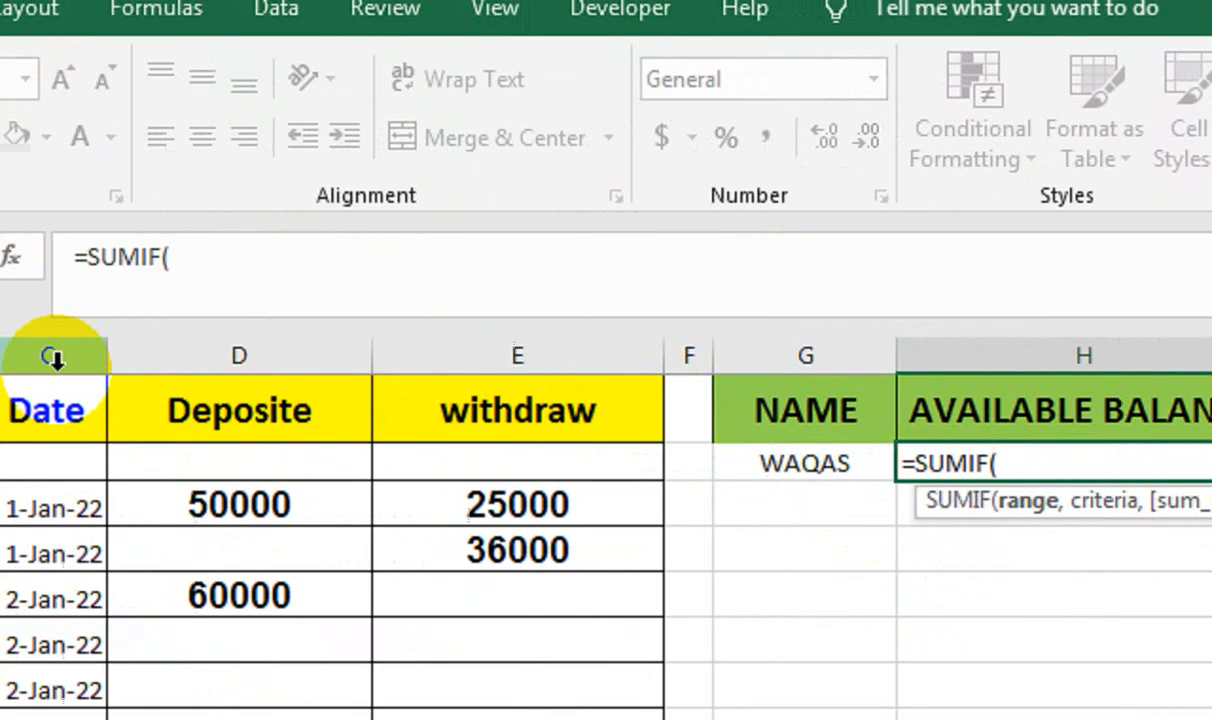
click(285, 353)
text(,)
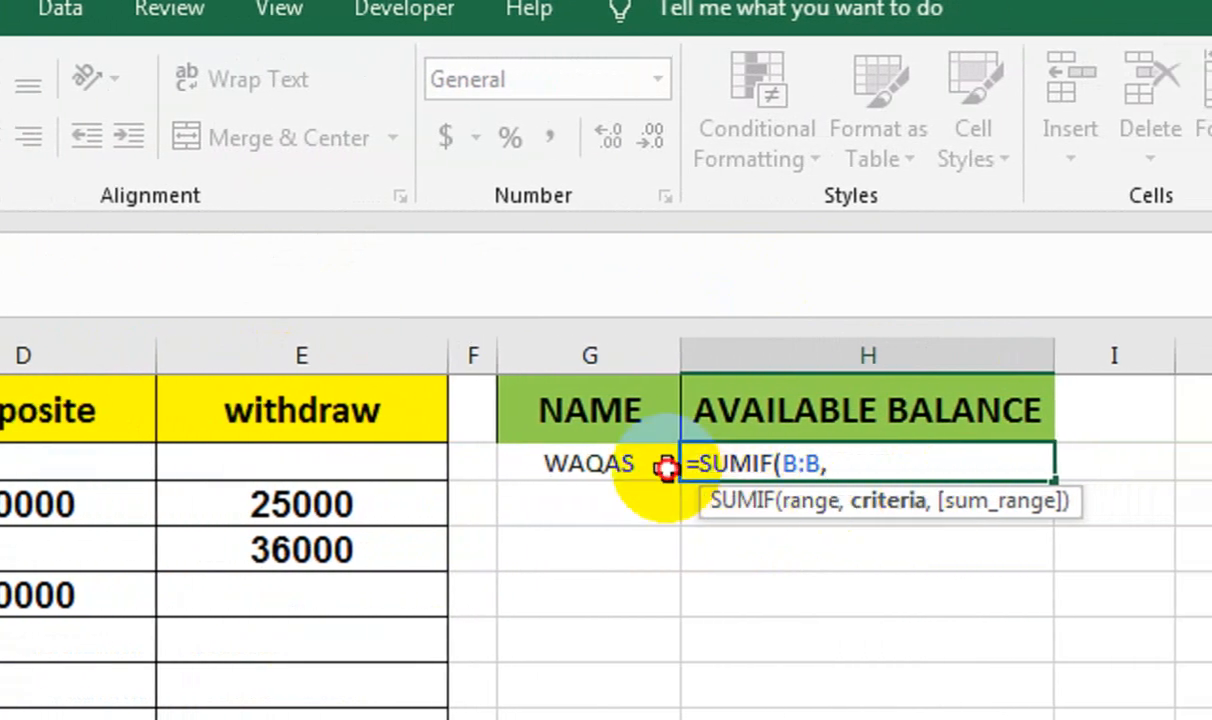
click(724, 463)
text(,)
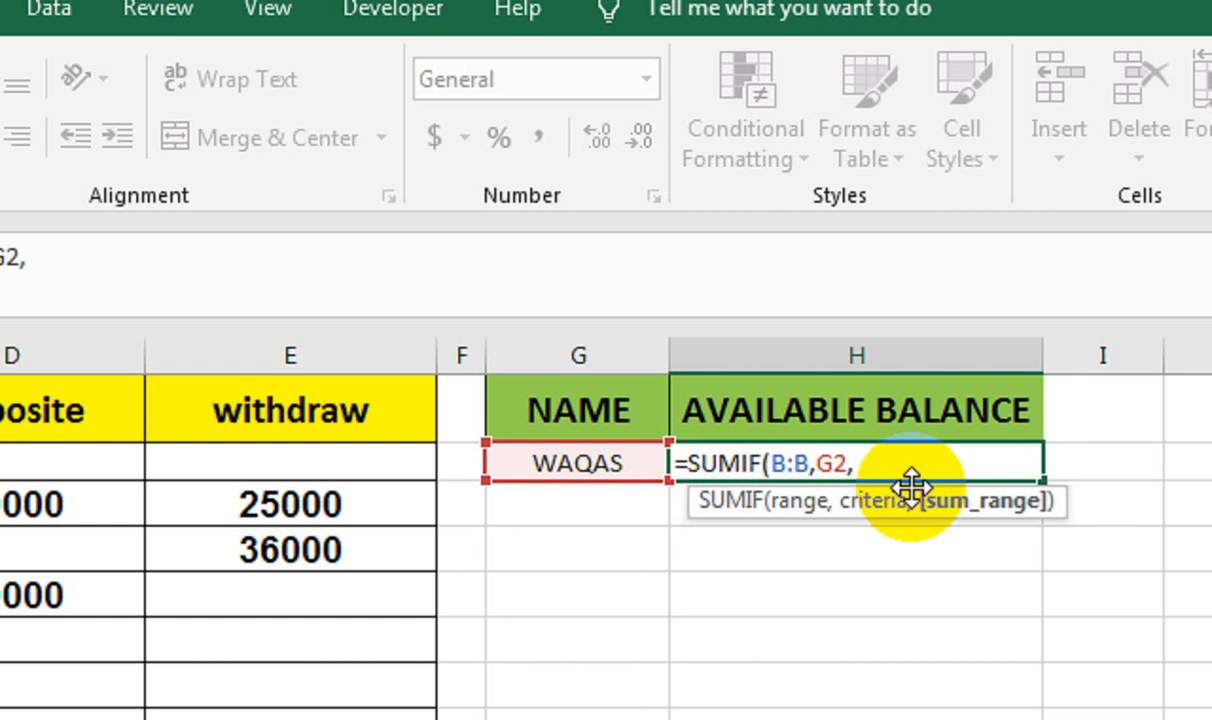
click(205, 358)
click(133, 357)
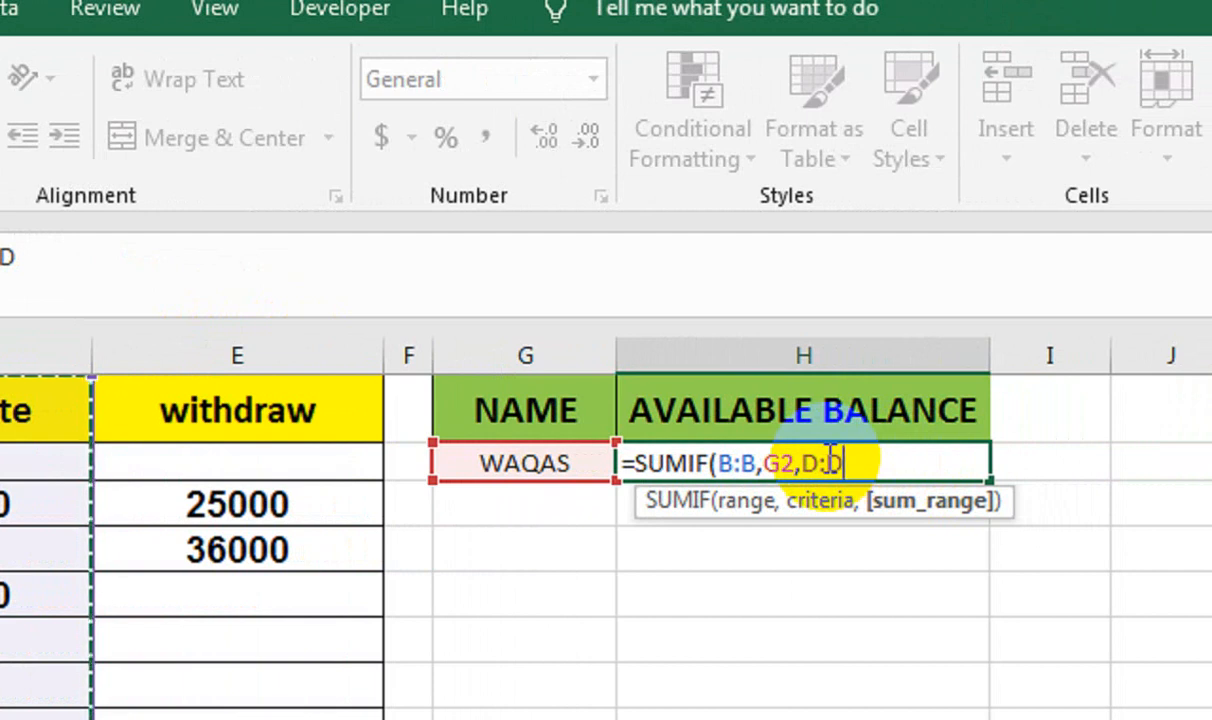
text(-)
key(BackSpace)
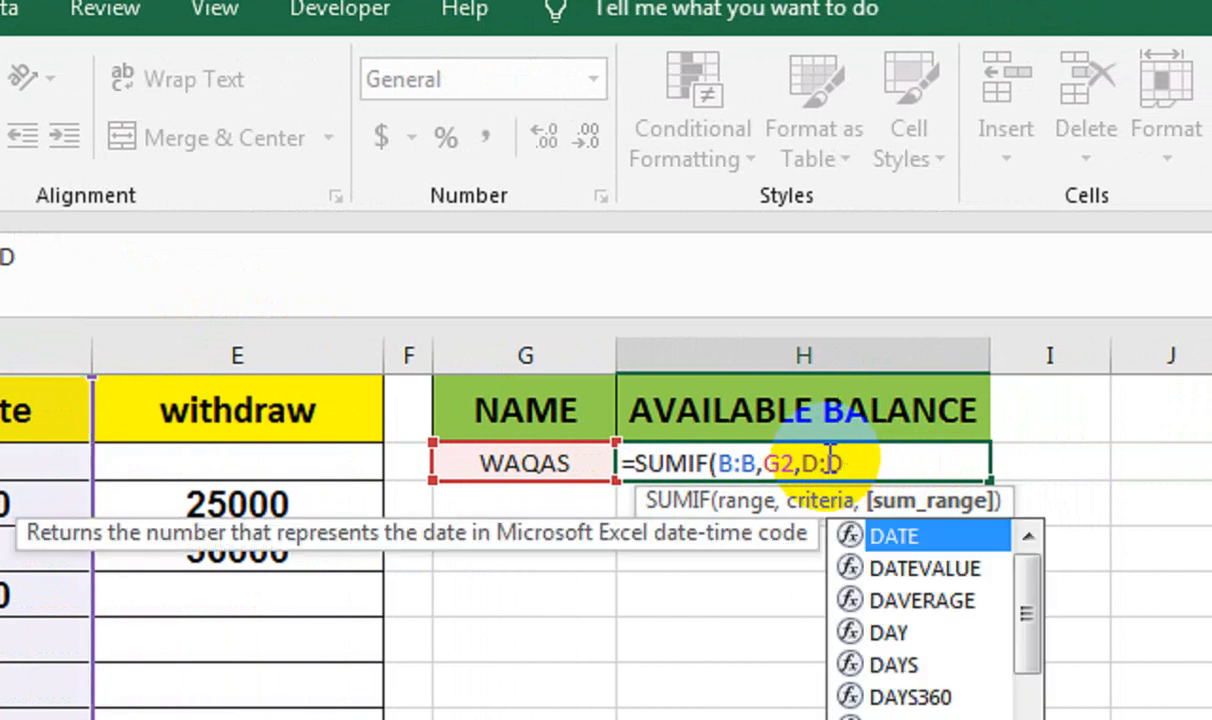
- Complete the H2 balance formula by subtracting the withdrawals with )-SUMIF(B:B,G2,E:E)
text()-SUMIF()
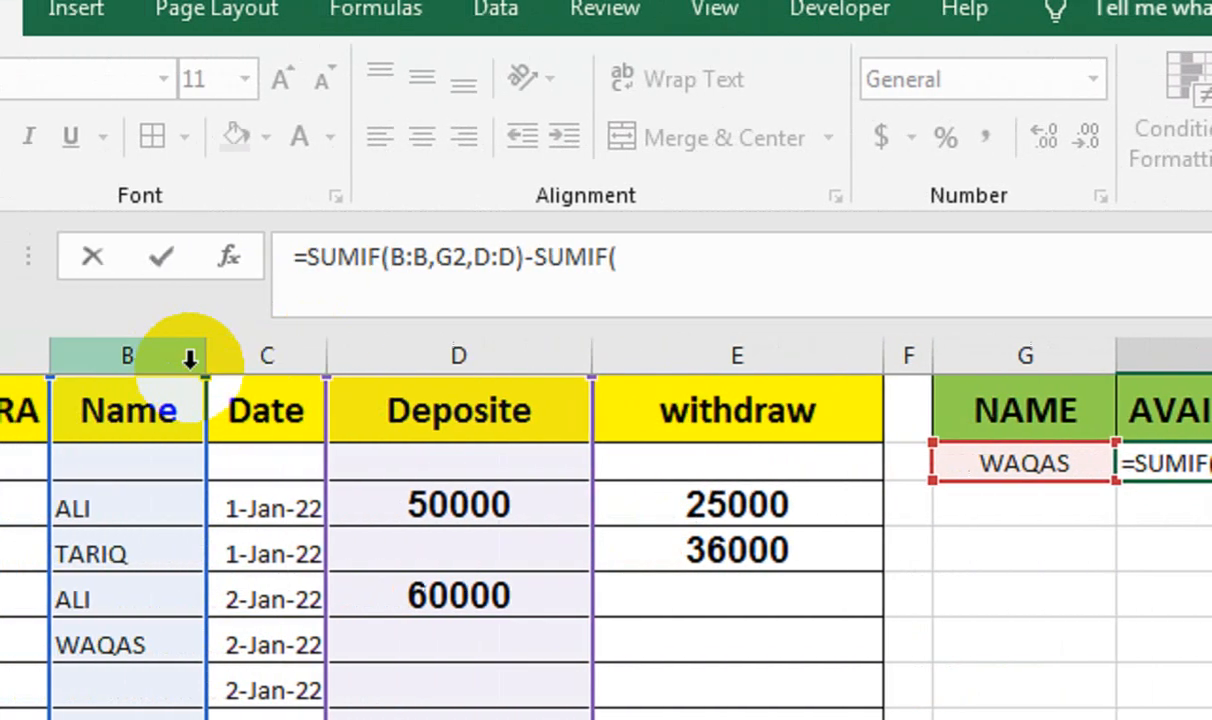
click(189, 354)
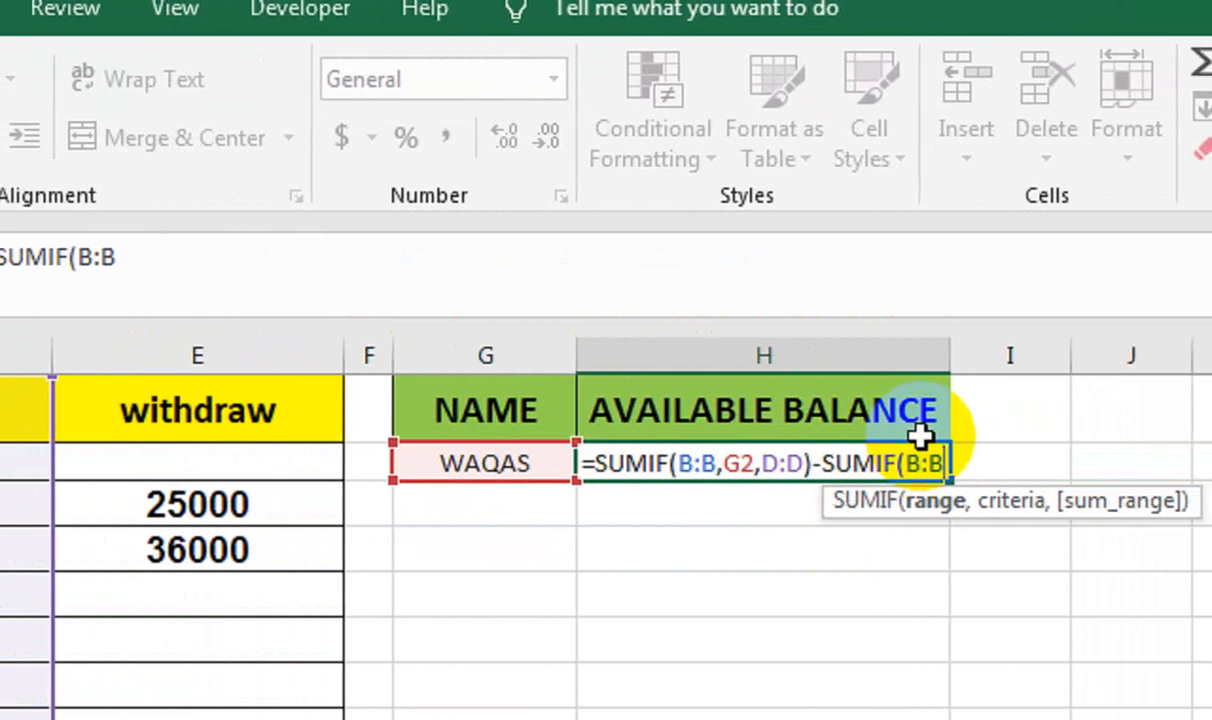
text(,)
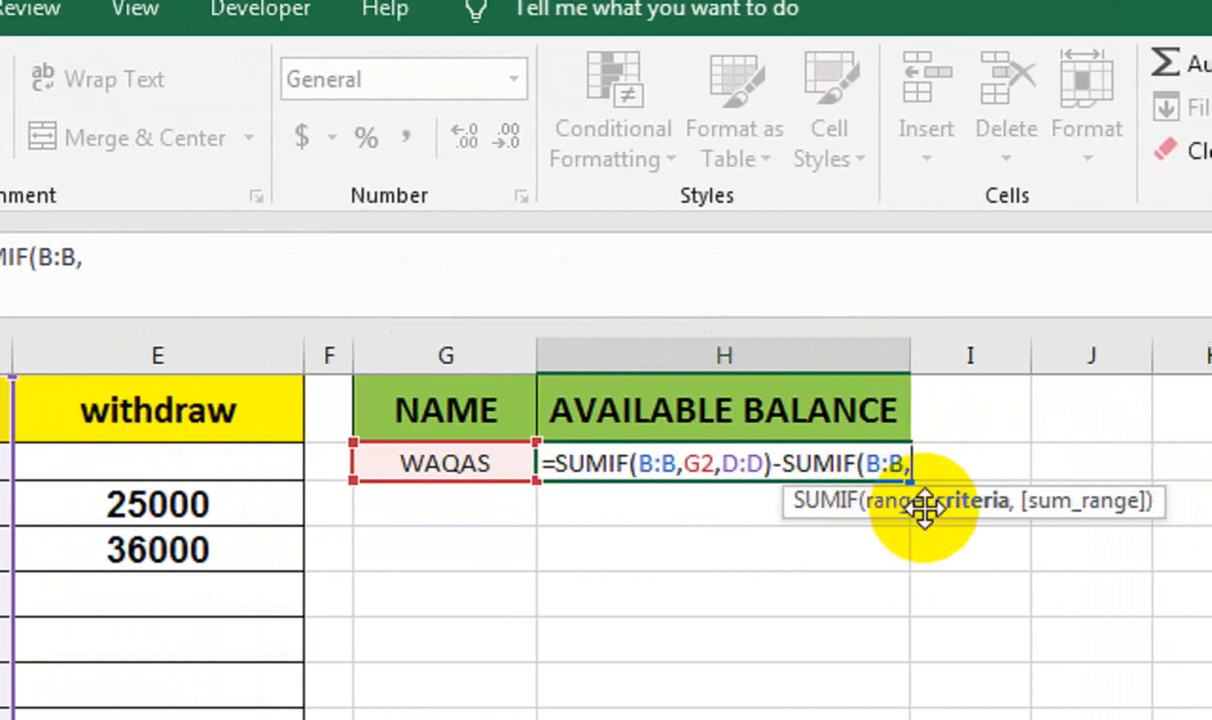
click(500, 465)
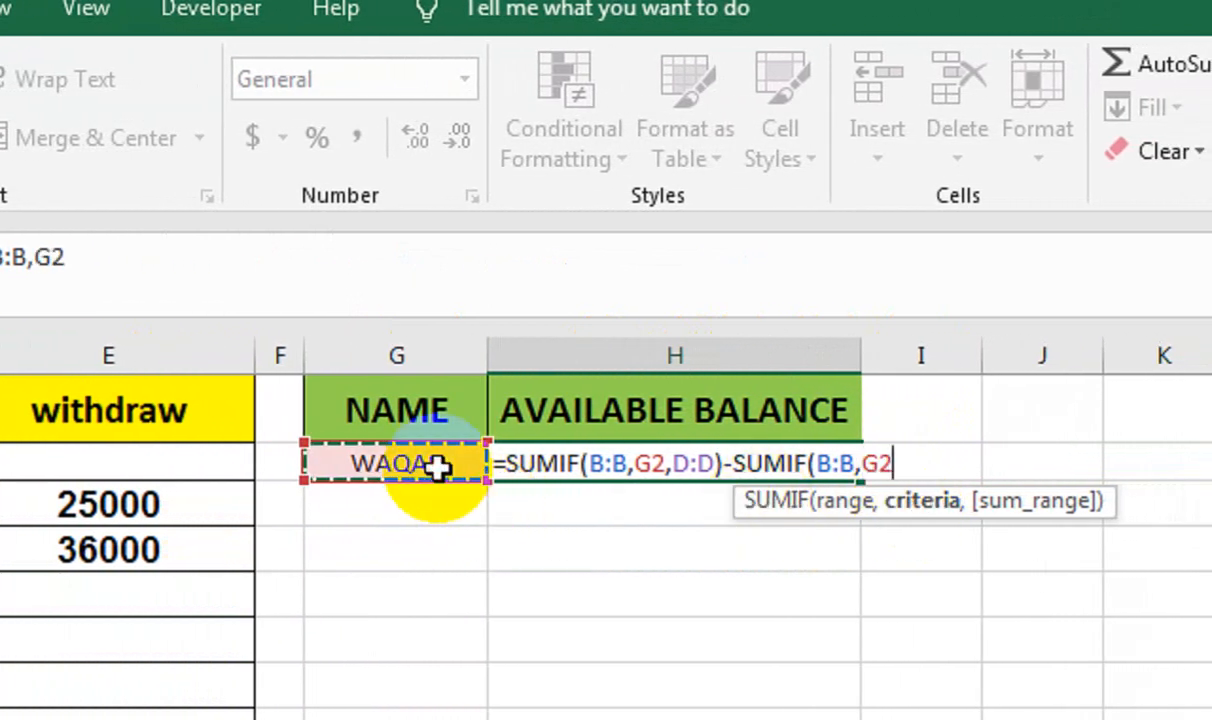
text(,)
click(121, 358)
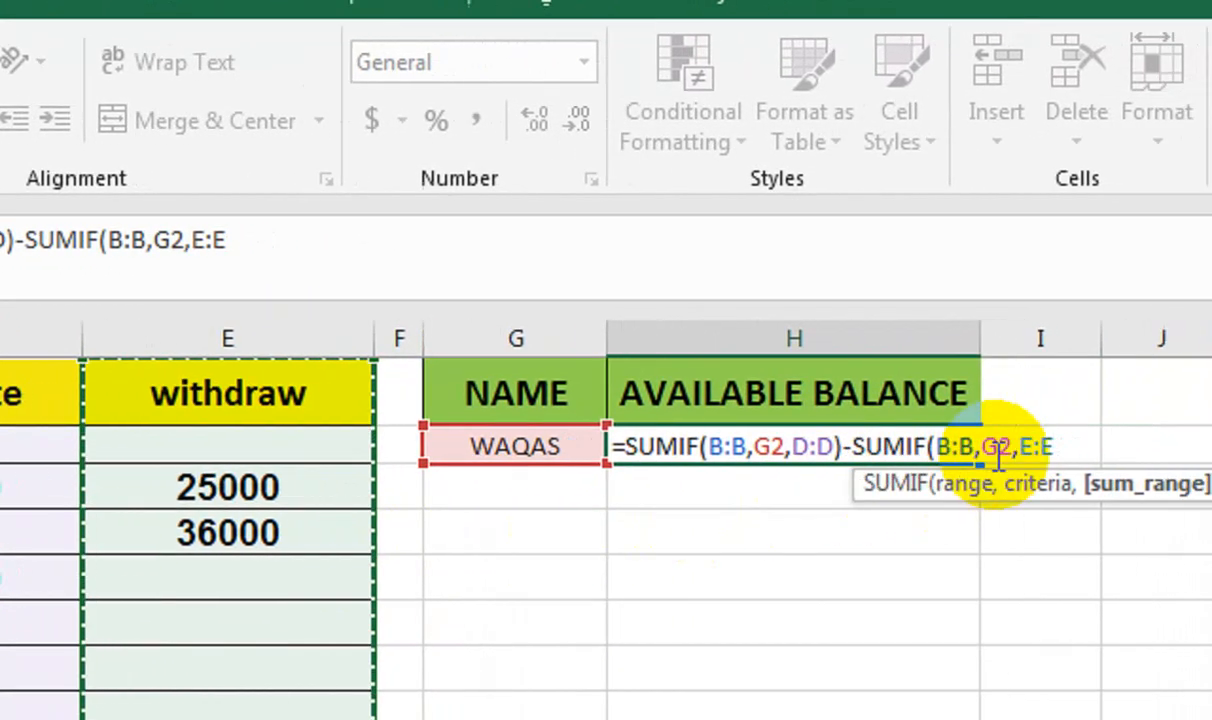
text())
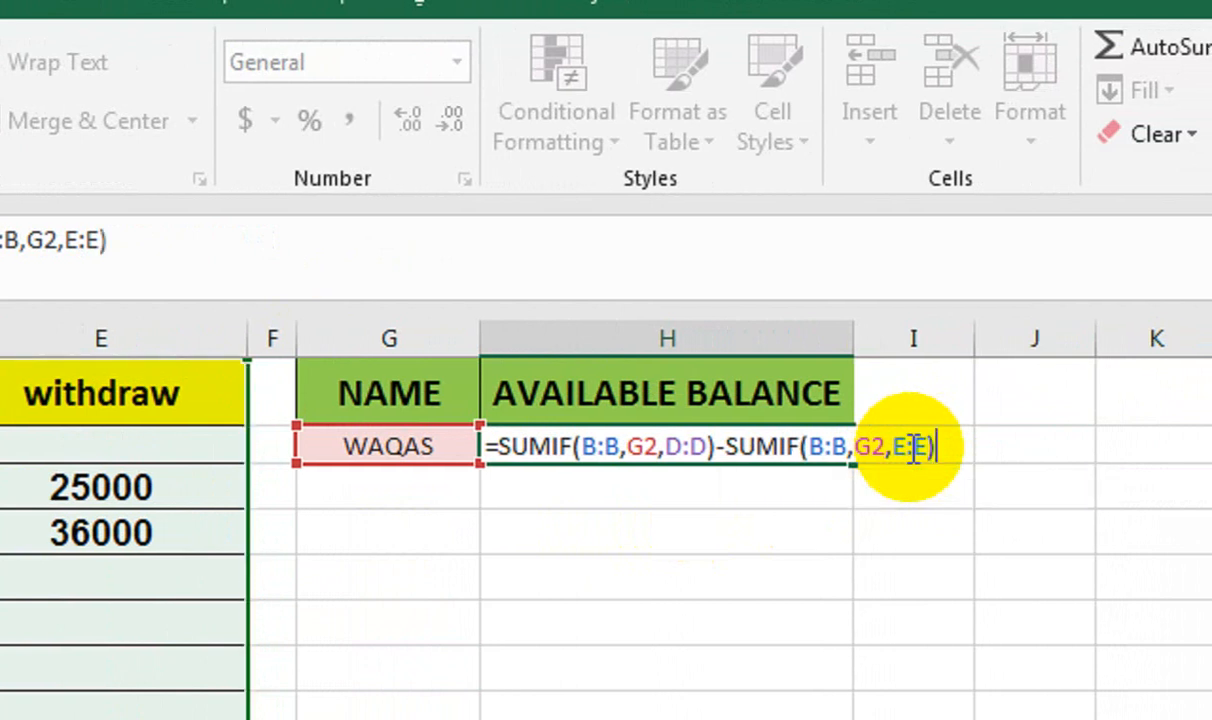
key(Return)
- Centre the contents of G2:H2 horizontally and vertically and make them bold at font size 12
click(690, 450)
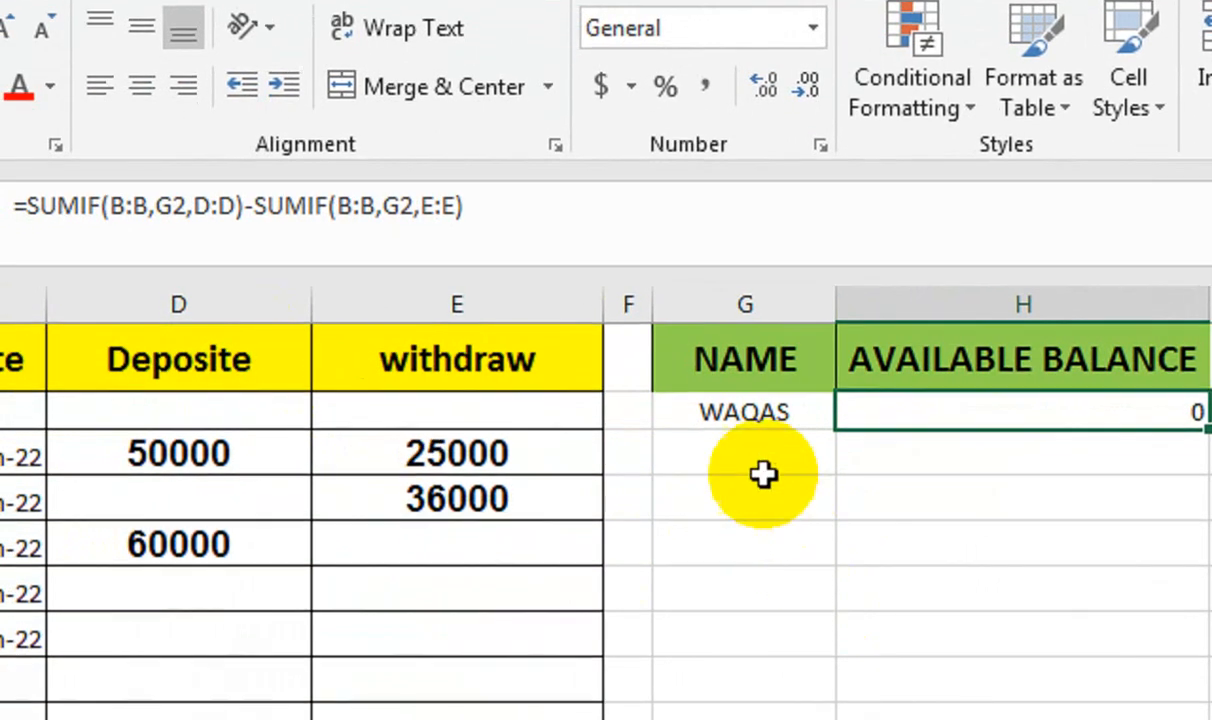
drag(760, 440, 830, 442)
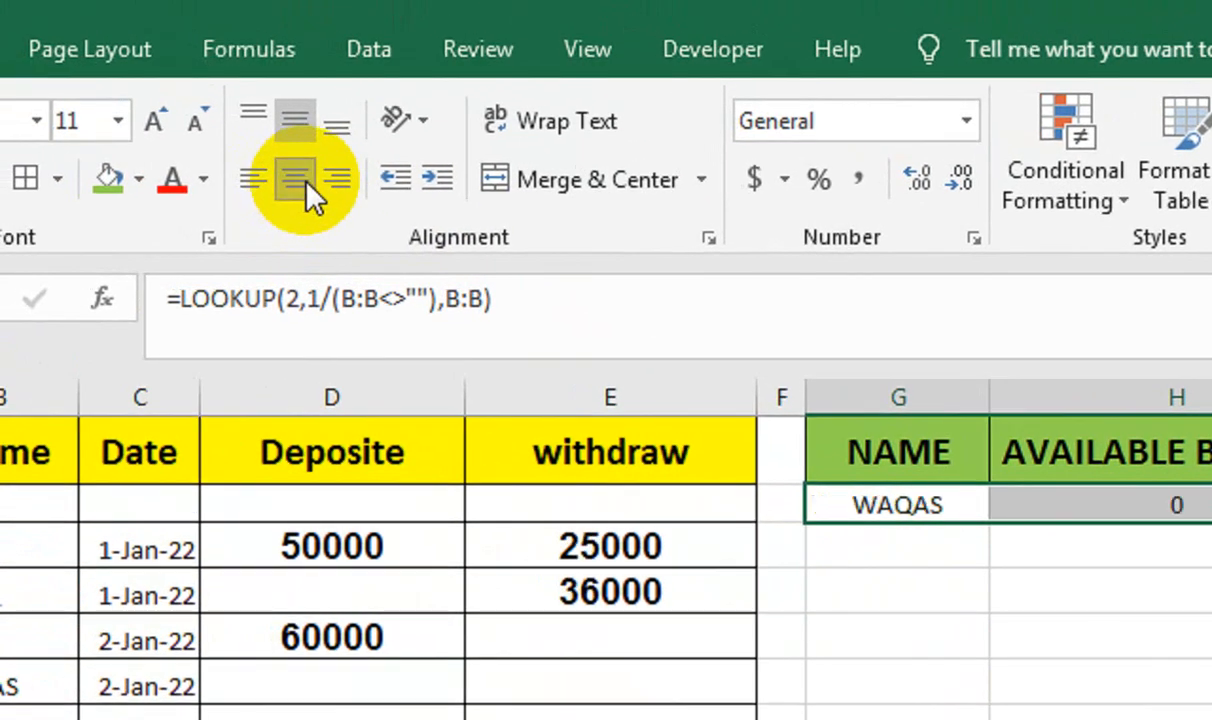
click(73, 178)
click(367, 121)
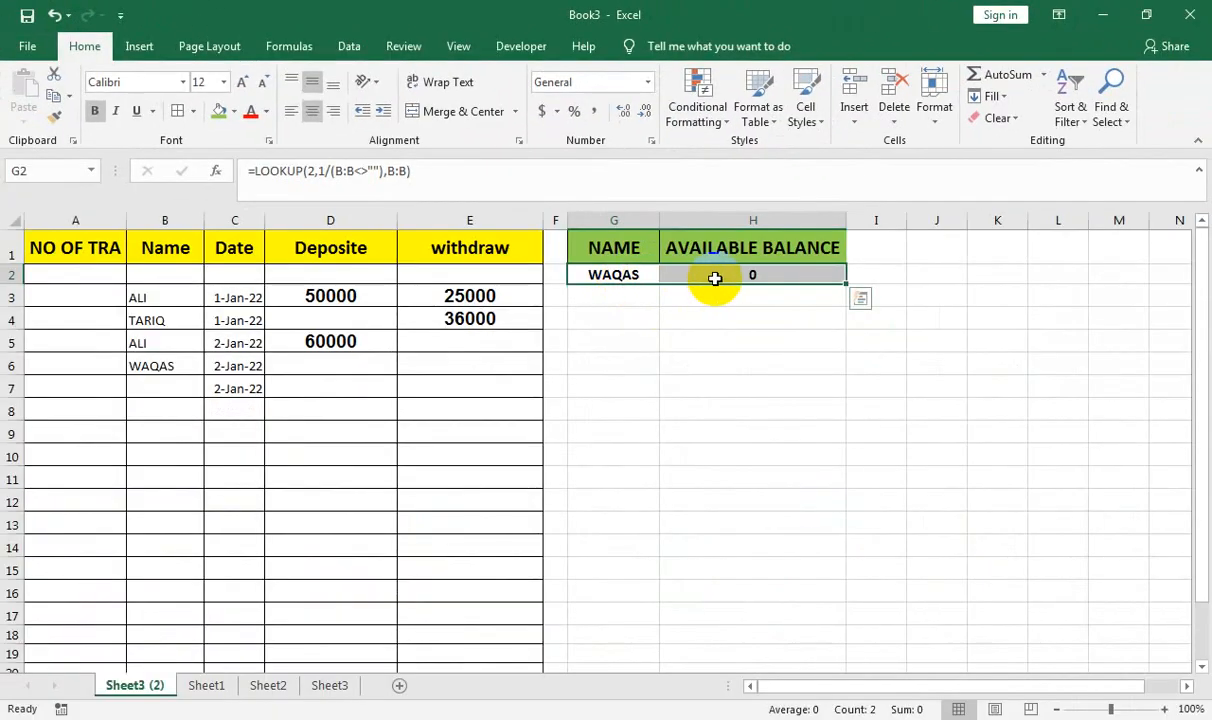
- Enter the first account holder's name in B7 and check the available balance in H2
click(171, 392)
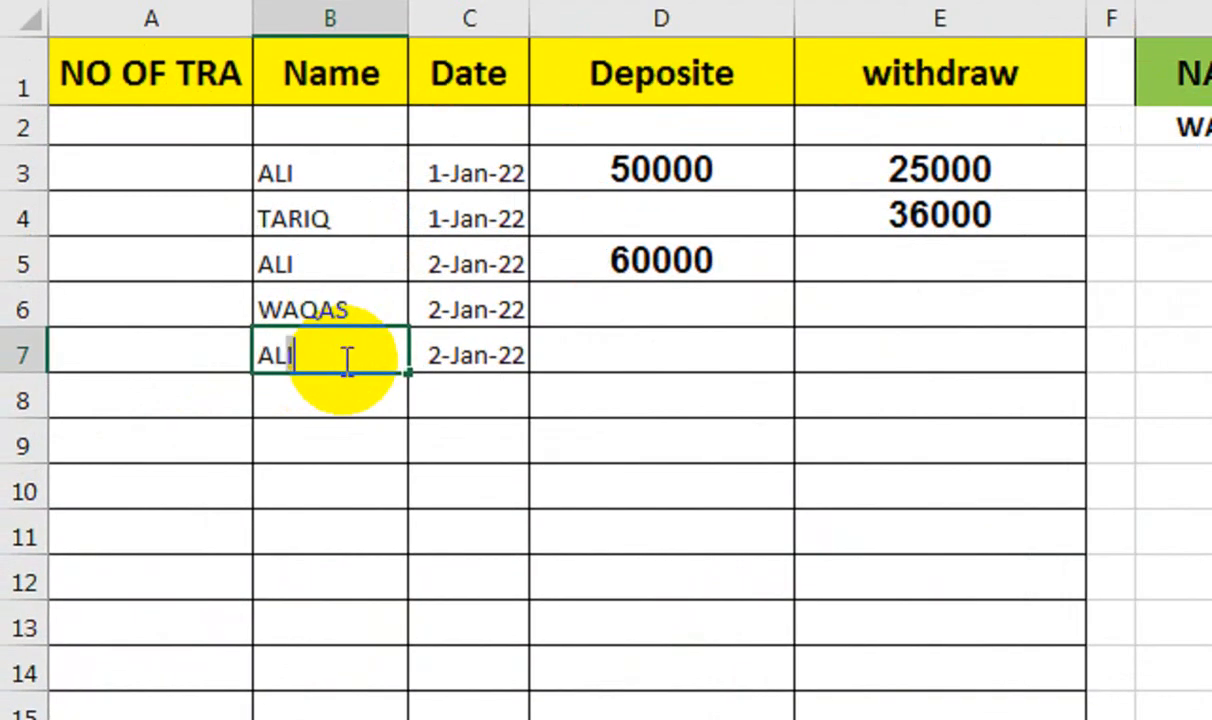
key(Right)
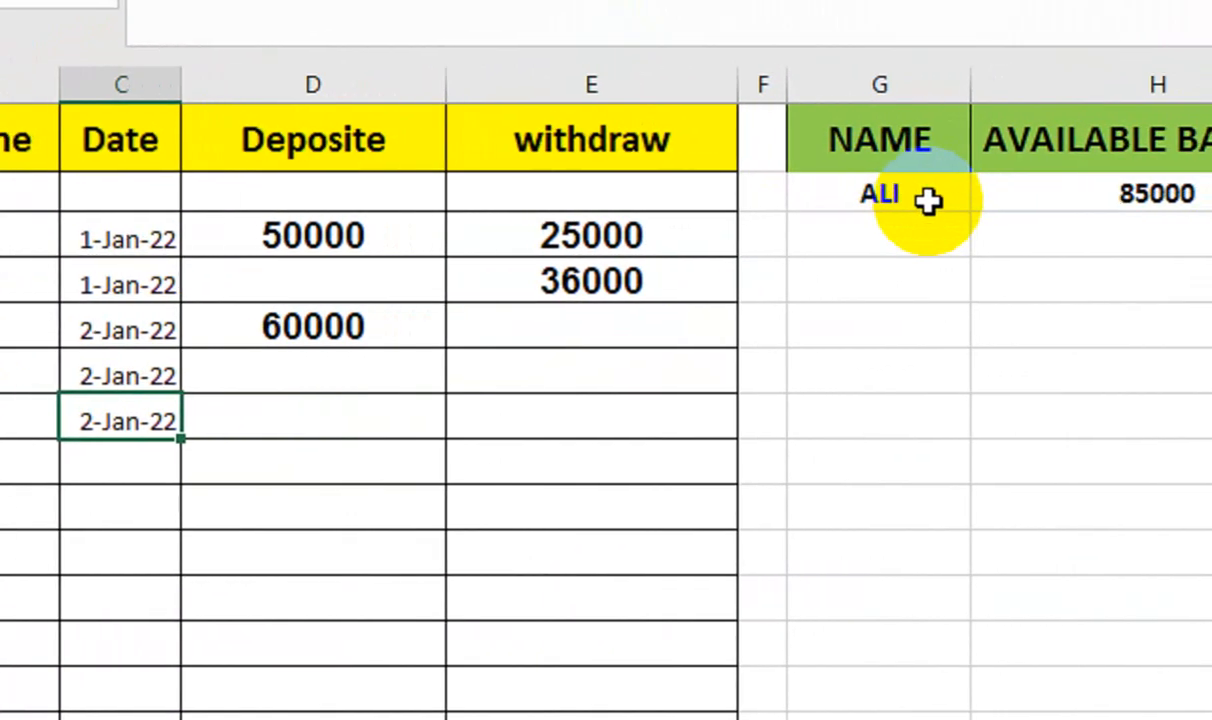
click(1020, 190)
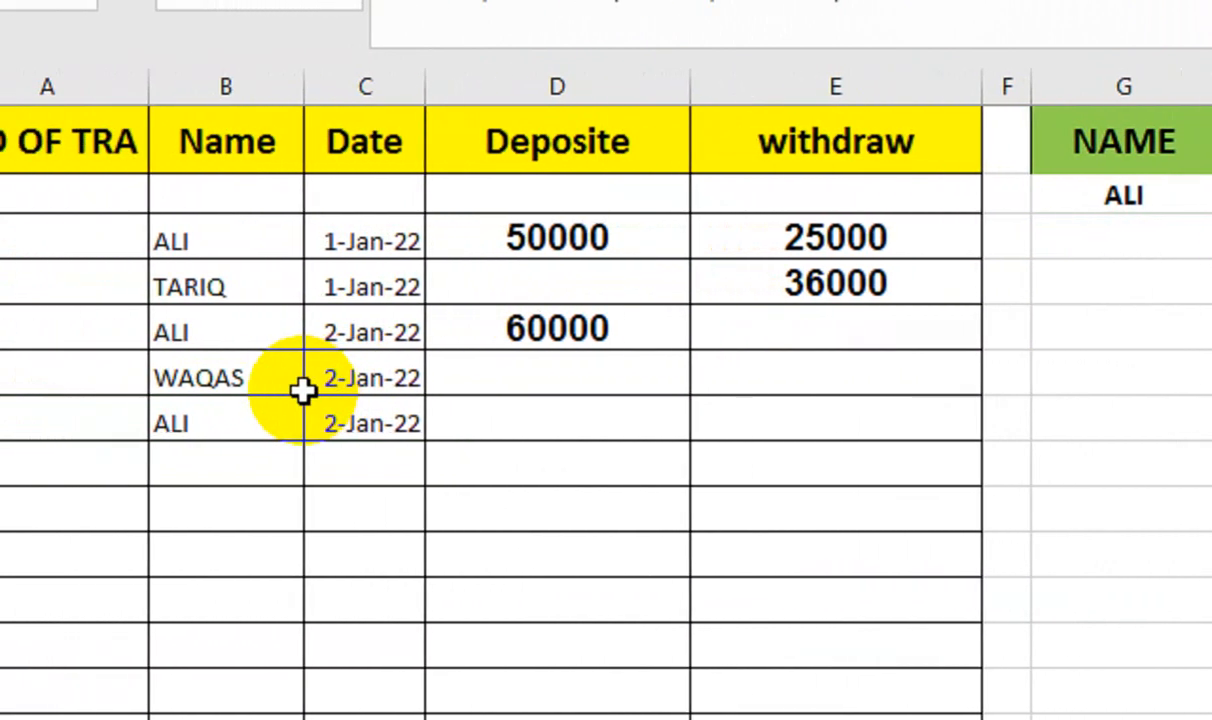
- Enter the check formula =D3+D5+E3 in G5
click(1115, 328)
double_click(1117, 331)
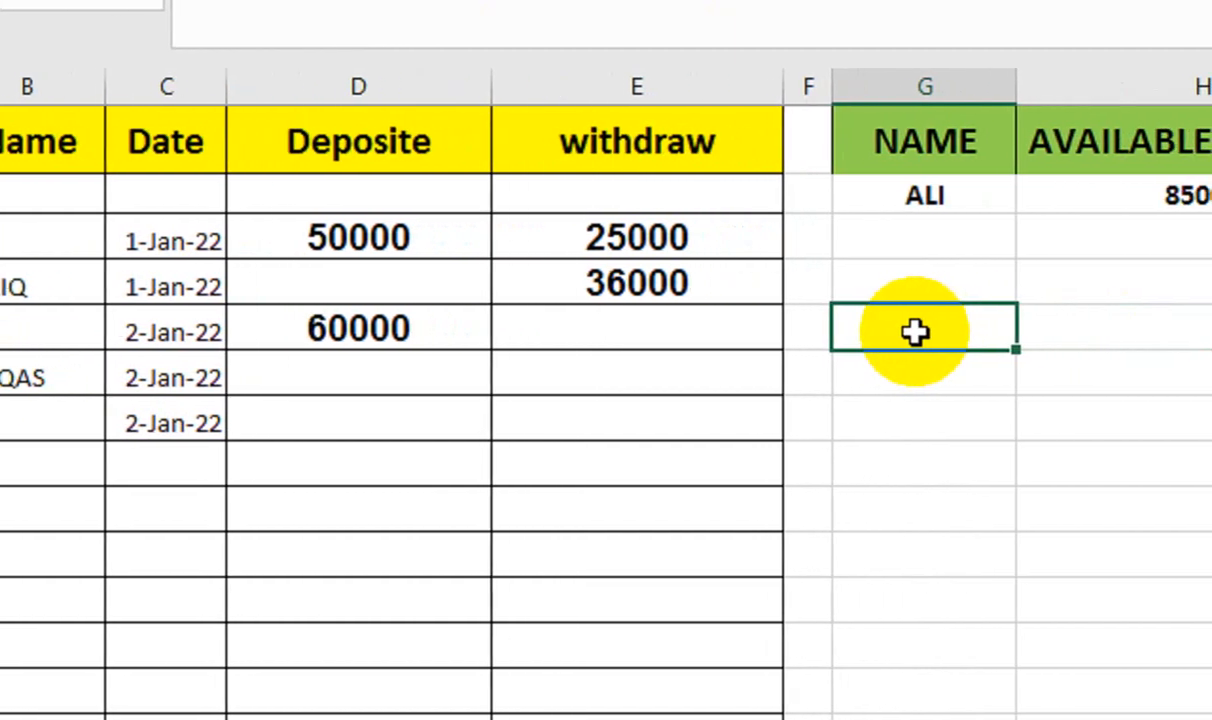
text(=)
key(Left)
key(Left)
key(Left)
key(Left)
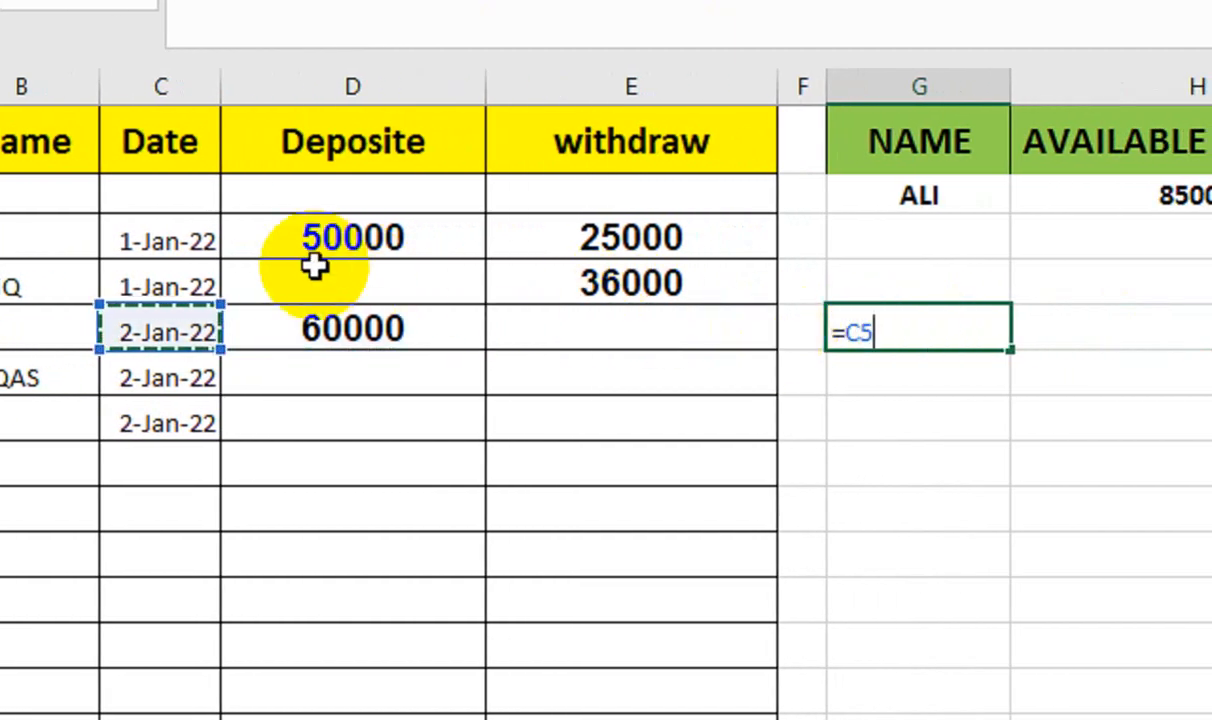
click(288, 240)
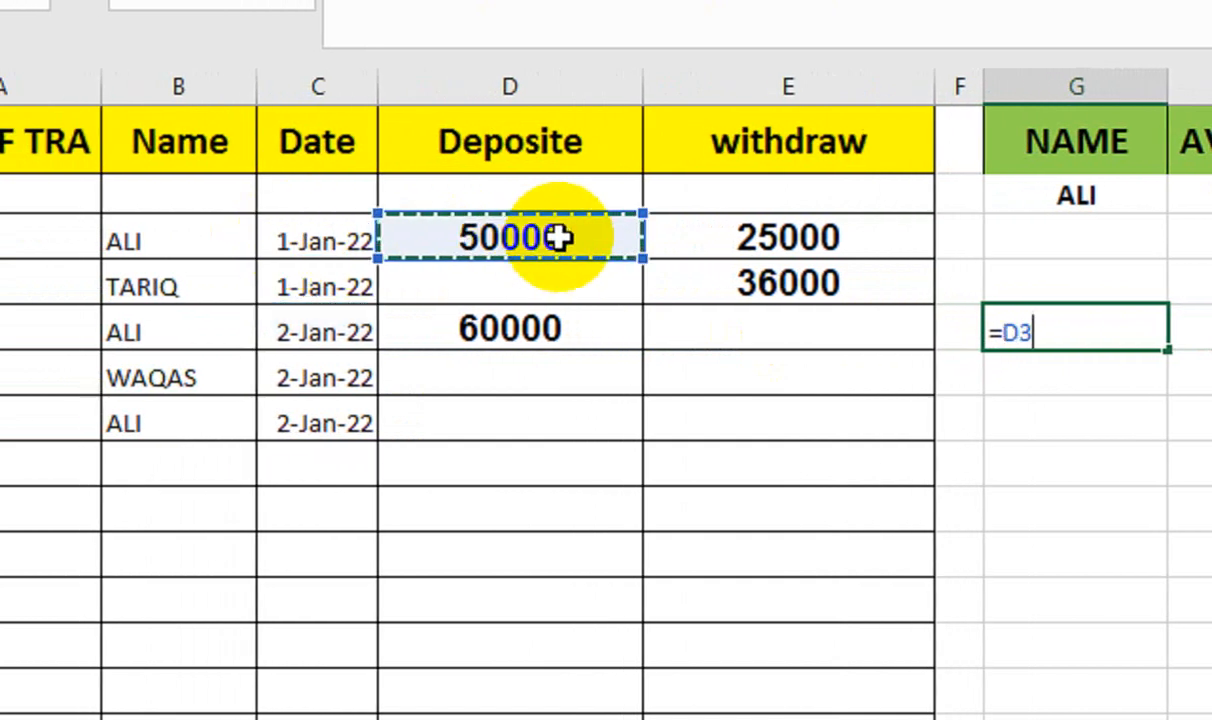
text(+)
click(548, 329)
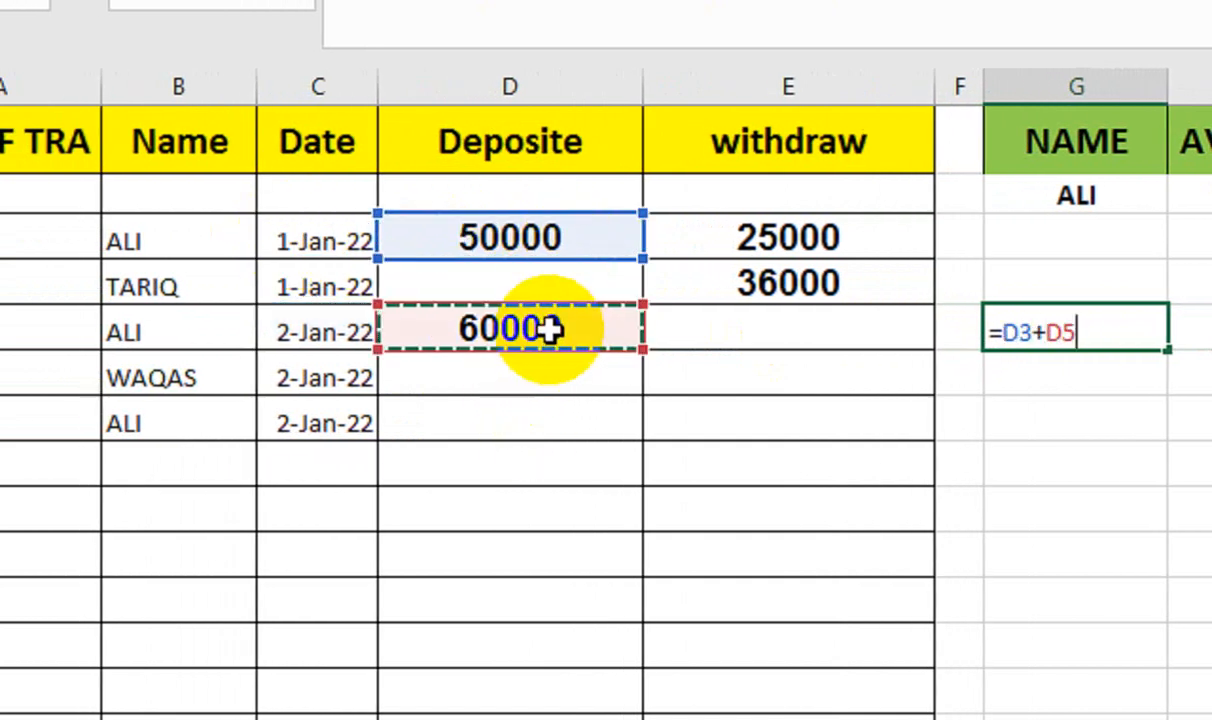
text(+)
click(737, 231)
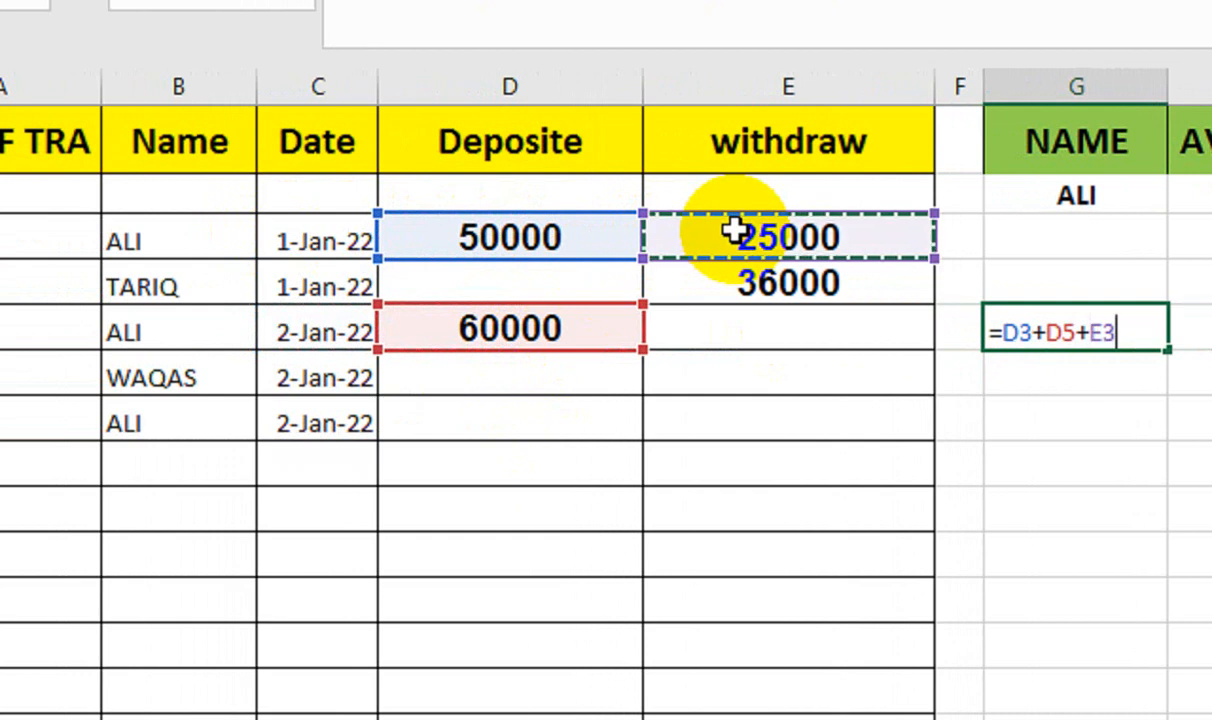
key(Return)
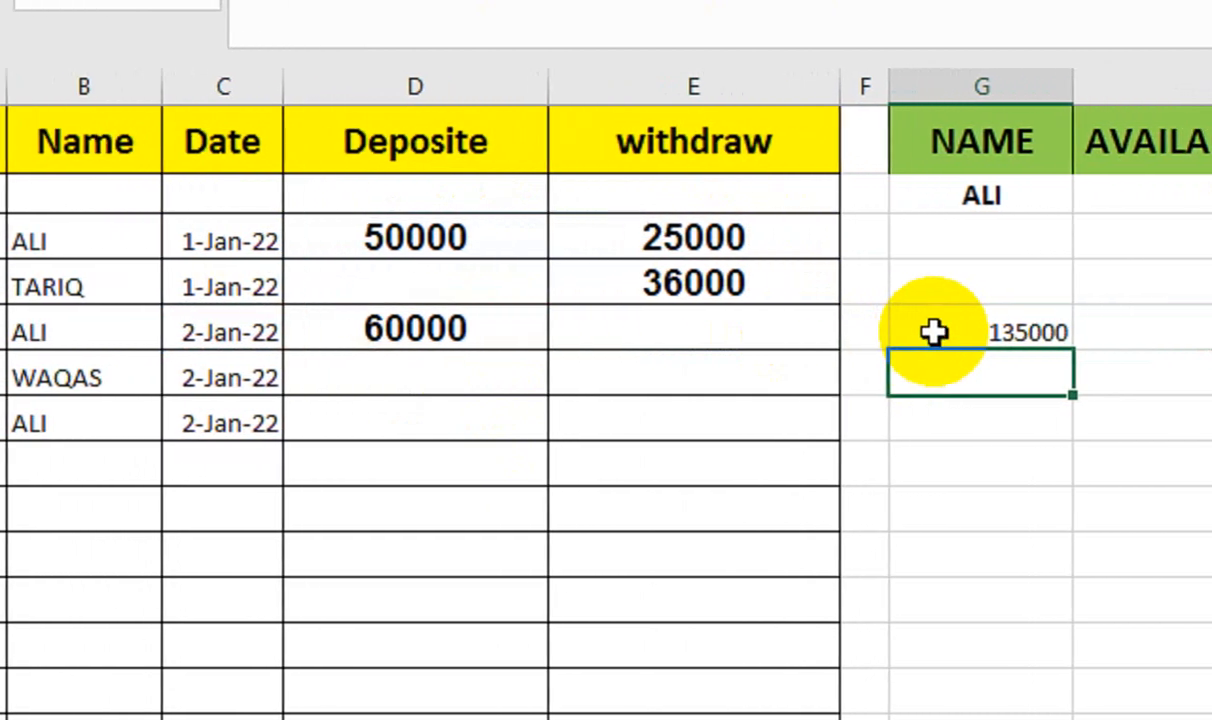
- Correct the check formula in G5 to =D3+D5-E3 and then clear the cell
double_click(933, 332)
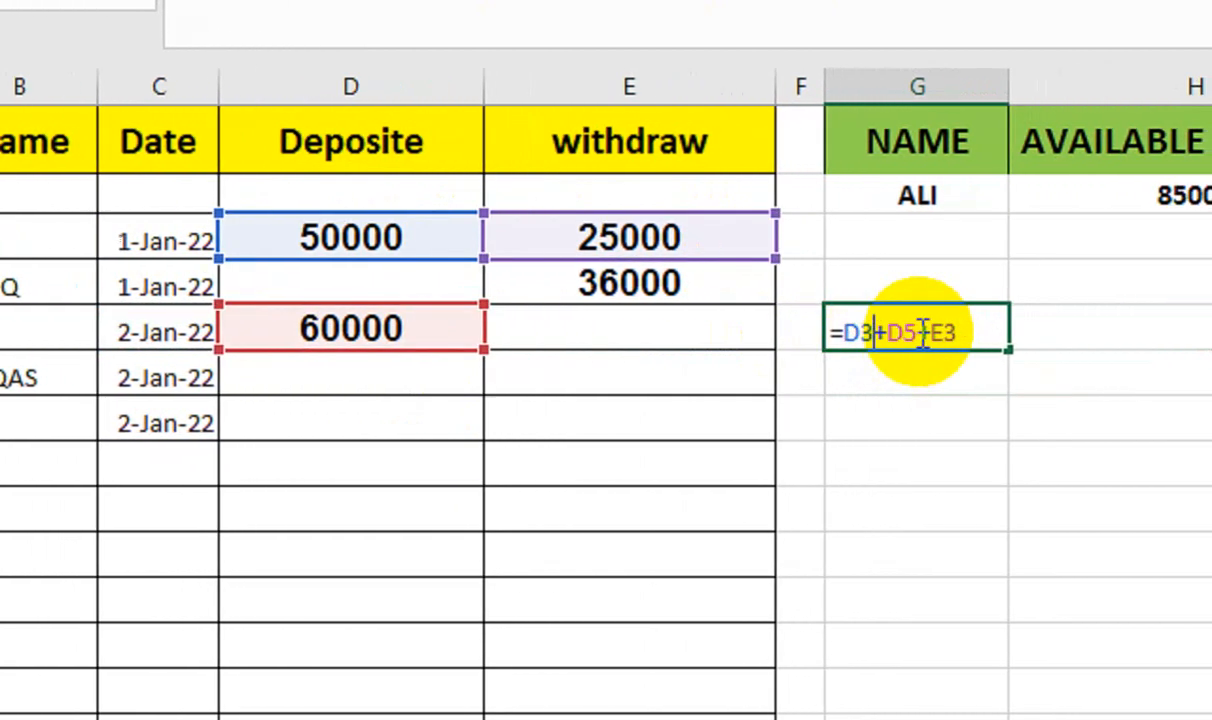
key(BackSpace)
text(-)
key(Return)
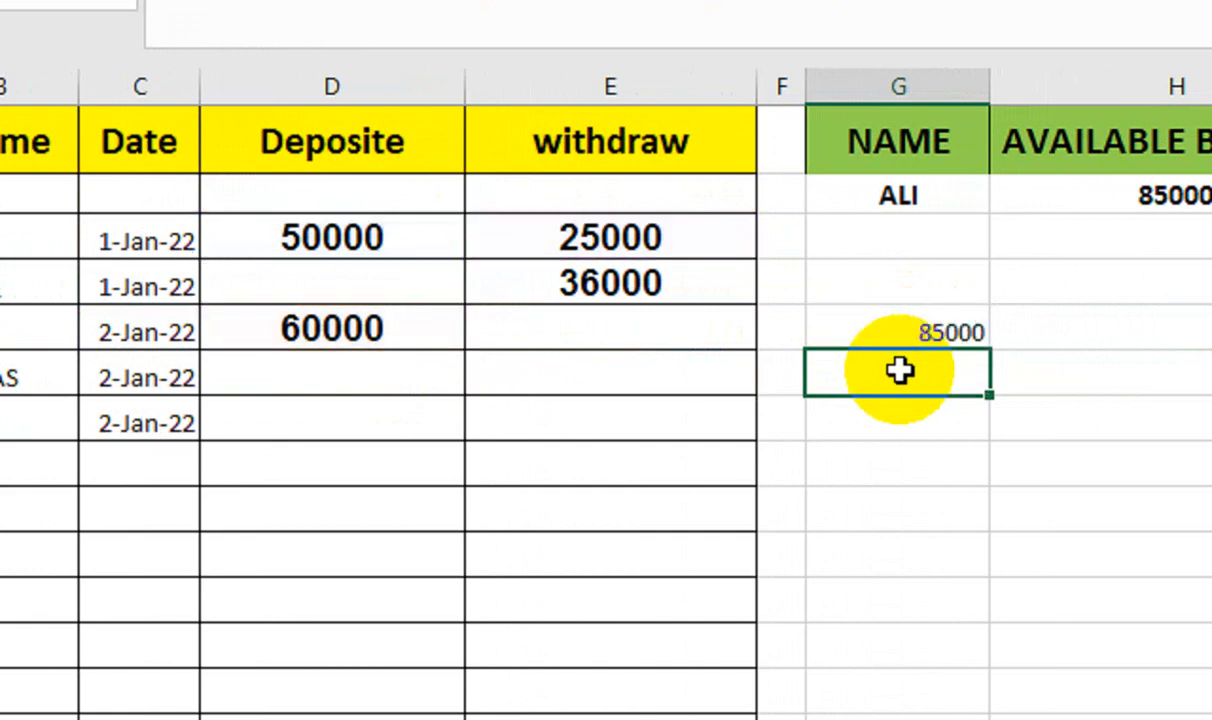
click(903, 331)
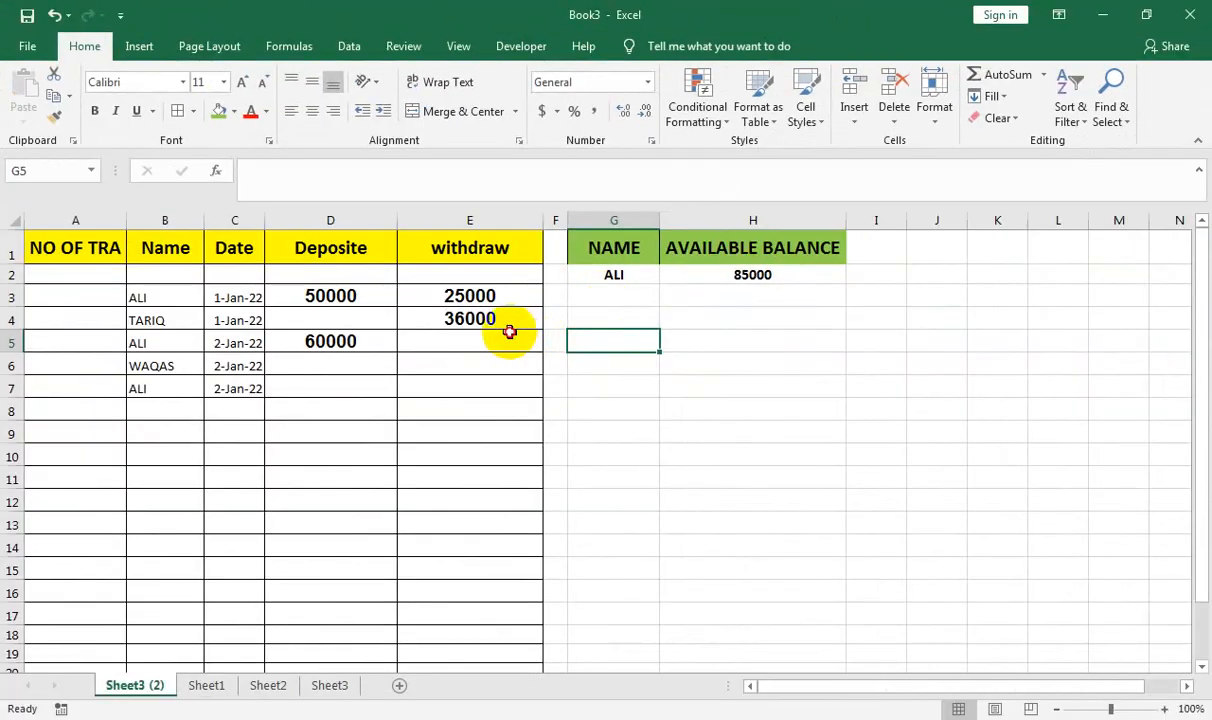
- Enter a withdrawal of 25000 in E5 for the first 2-Jan-22 row
click(527, 332)
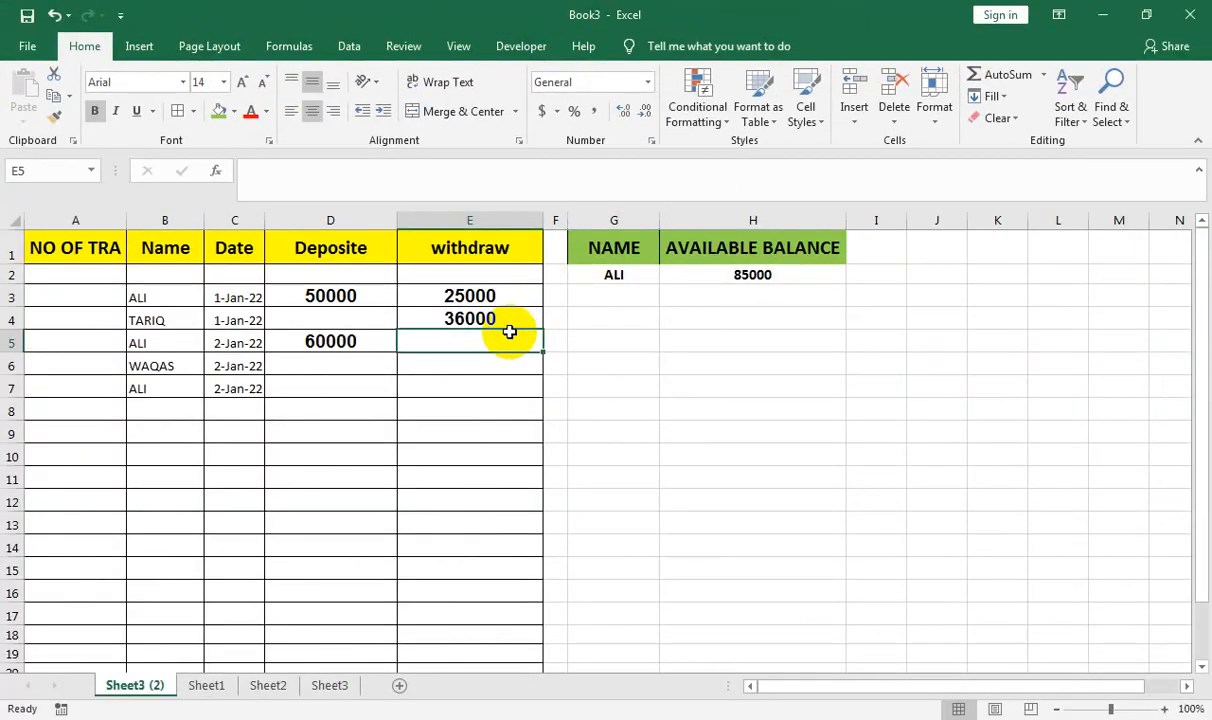
text(25000)
key(Return)
key(Return)
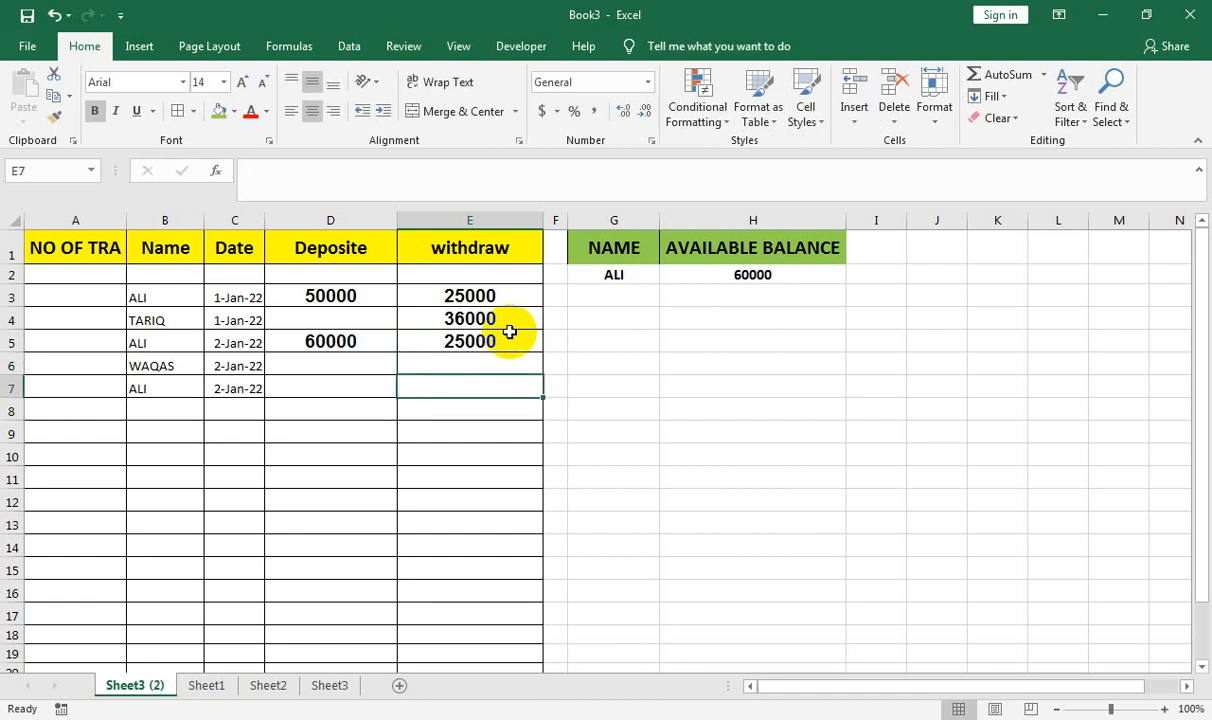
- Clear the account holder's name from B7 in the last 2-Jan-22 row
key(Up)
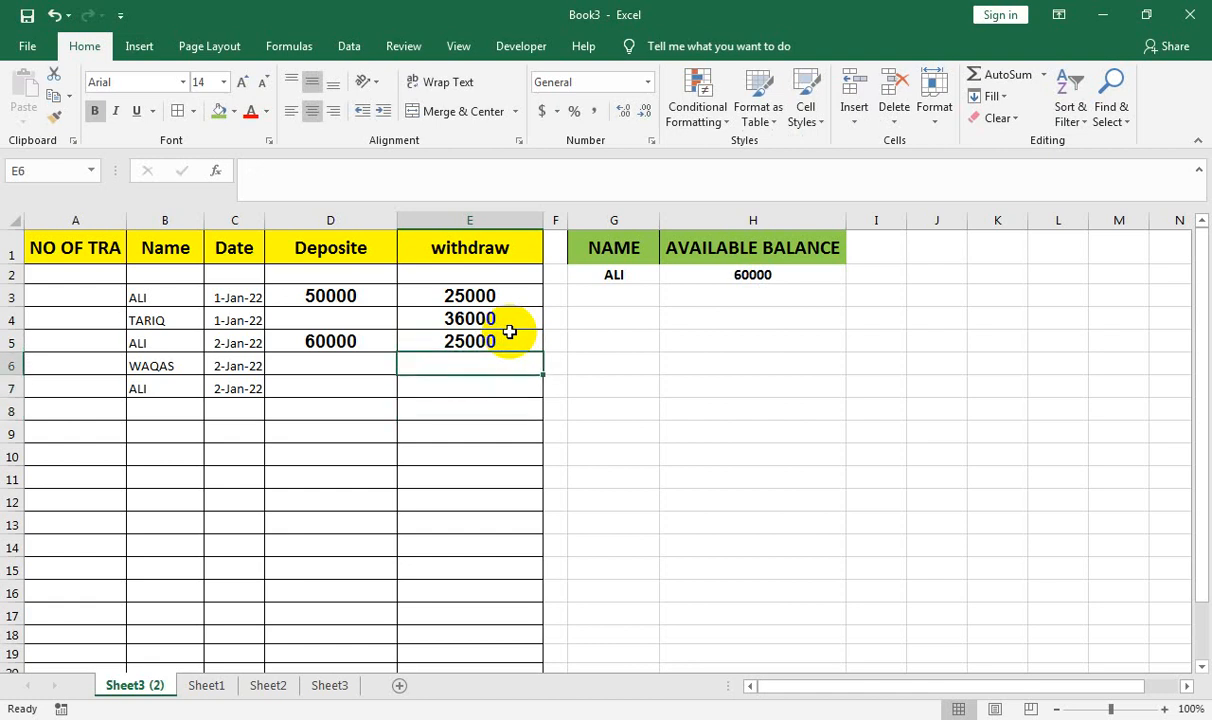
key(Left)
key(Left)
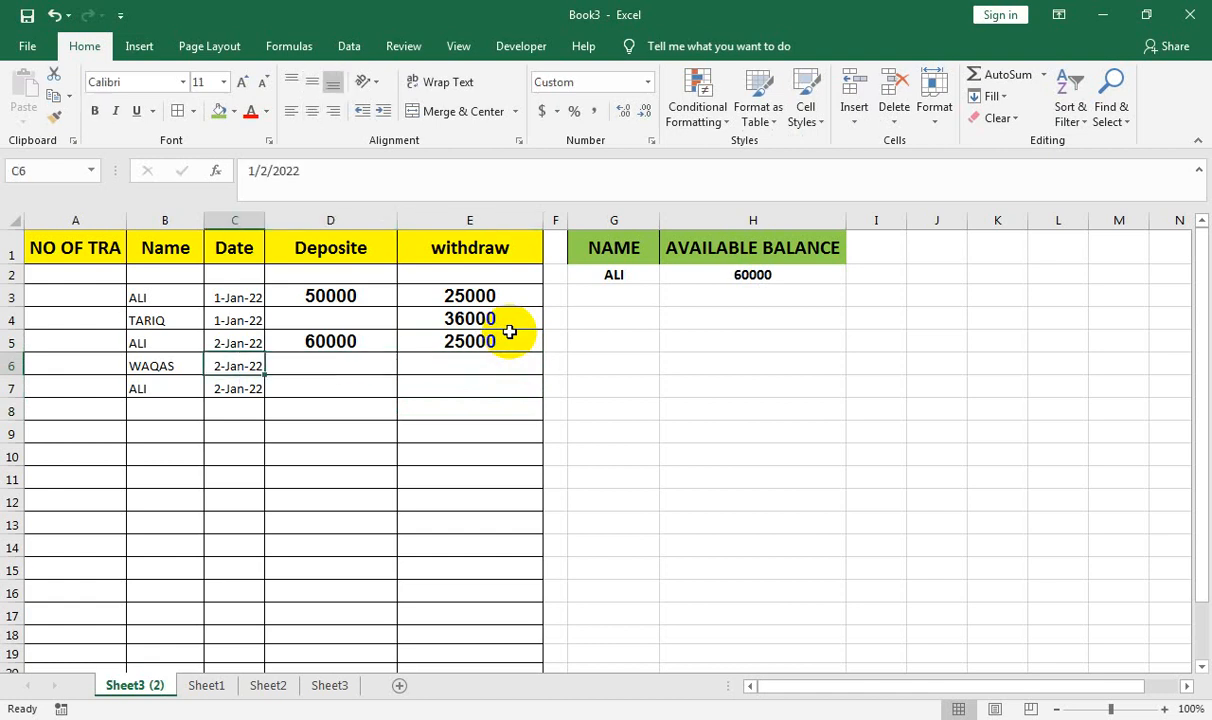
key(Right)
key(Right)
key(Left)
key(Down)
key(Left)
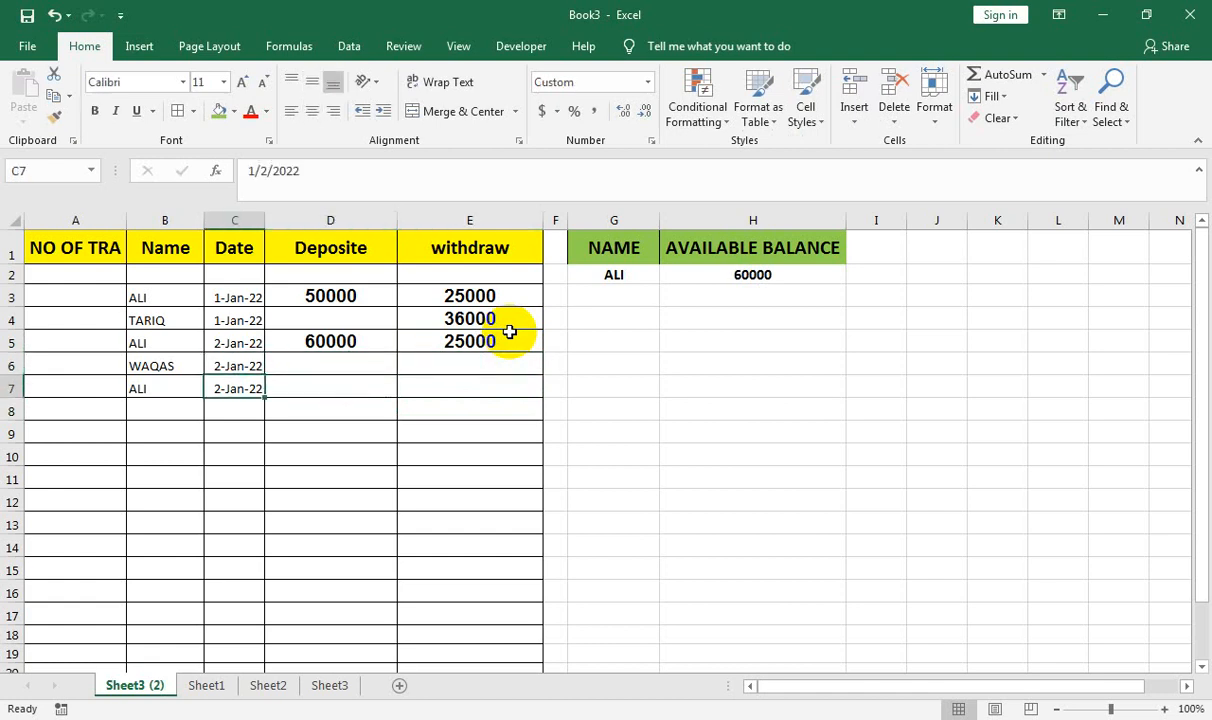
key(Left)
- Enter a deposit of 50000 in D6 and a withdrawal of 15000 in E6 for the second 2-Jan-22 row
key(Up)
key(Right)
key(Right)
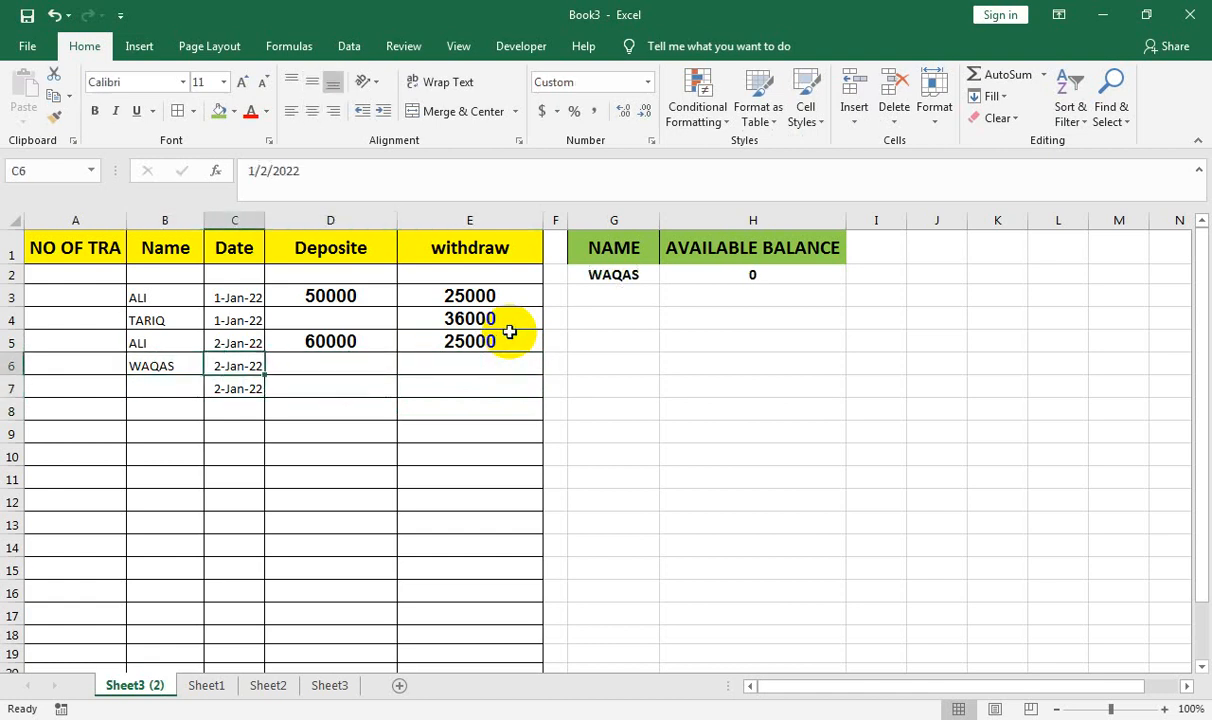
text(50000)
key(Right)
text(1)
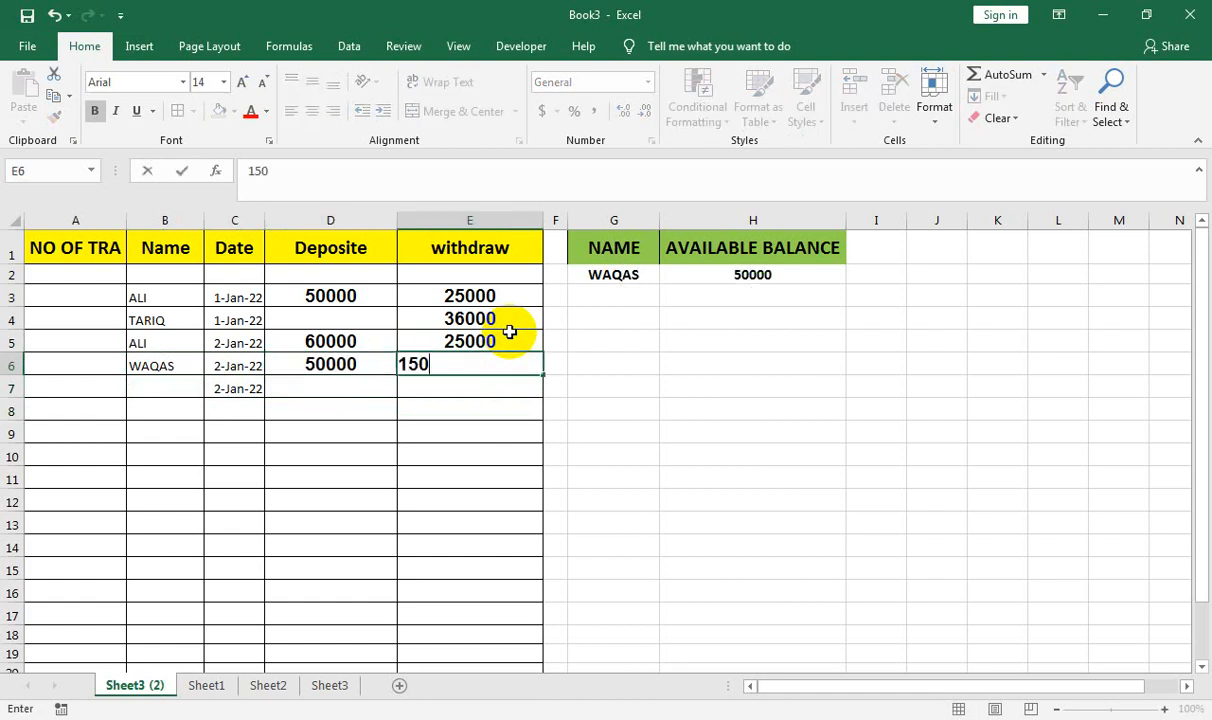
text(5000)
key(Return)
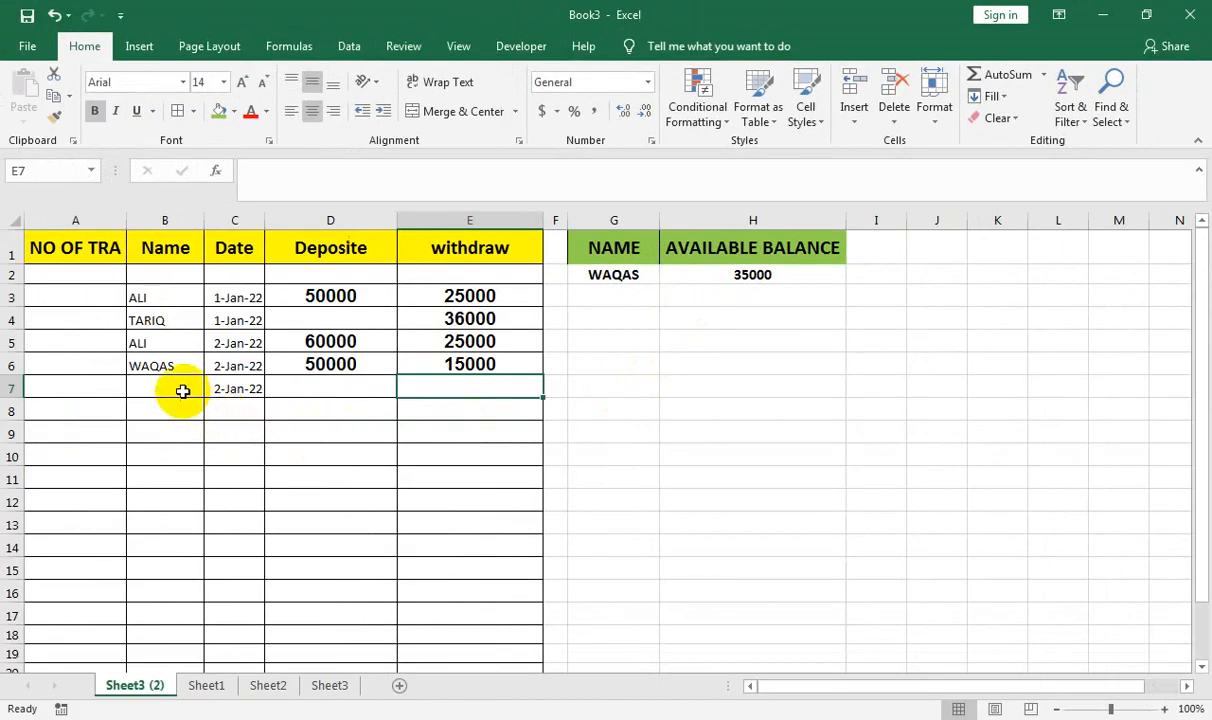
- Enter the first account holder's name again in B7 for the last 2-Jan-22 row
click(140, 401)
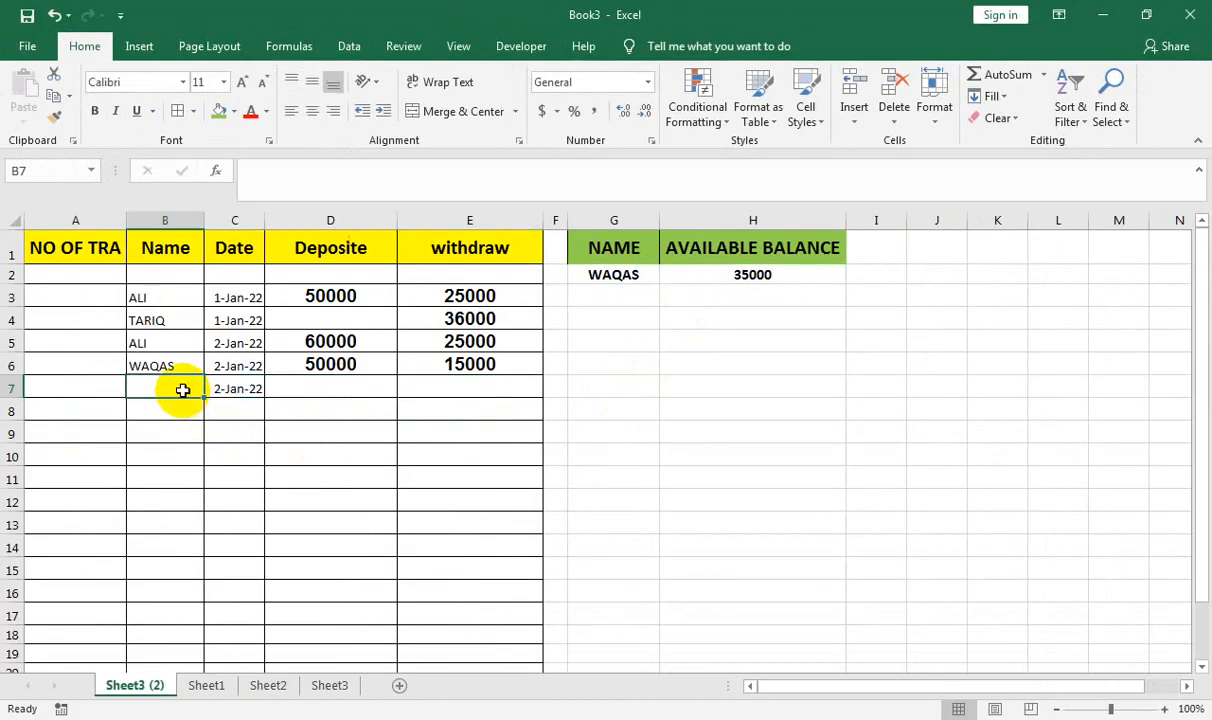
text(ALI)
key(Tab)
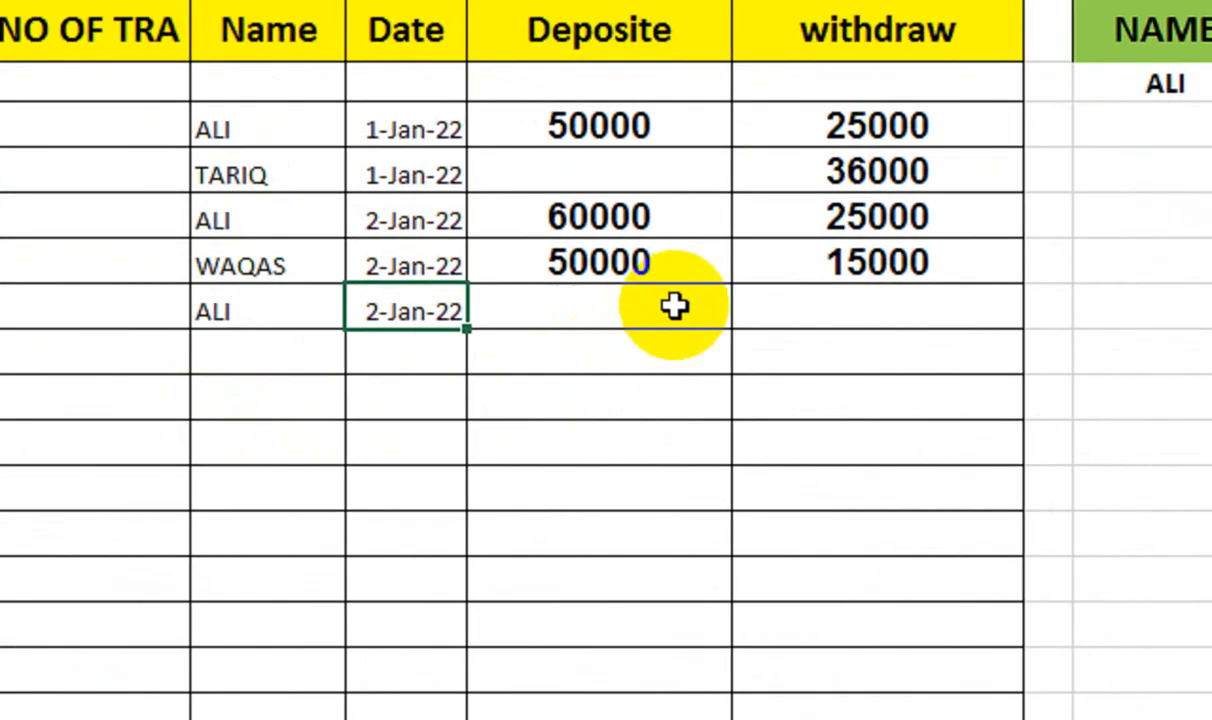
- Try to enter a withdrawal of 16000 in E7 for the last 2-Jan-22 row
click(675, 306)
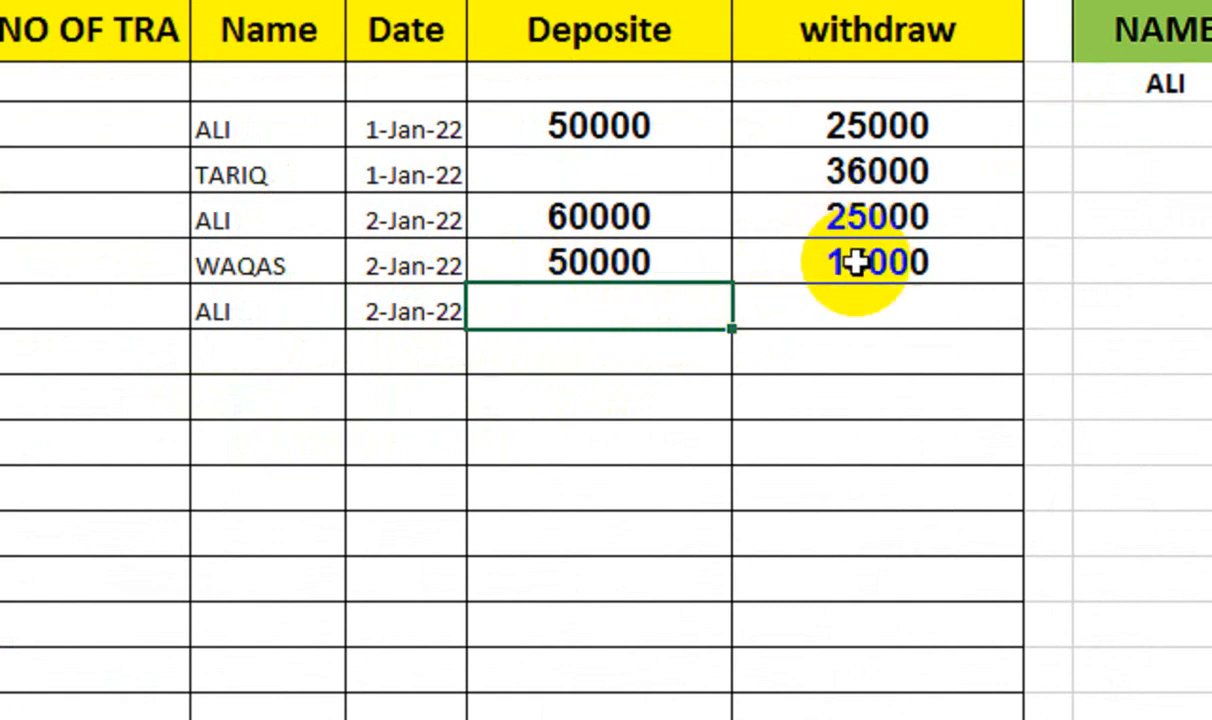
click(872, 303)
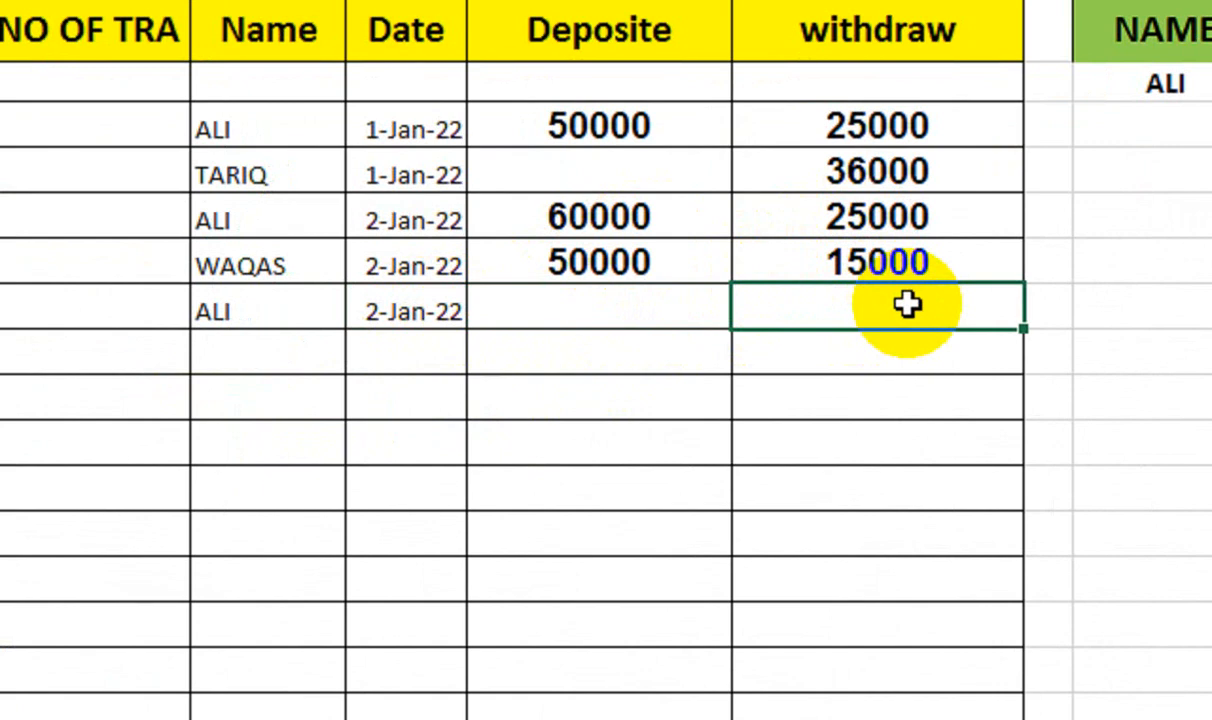
text(16000)
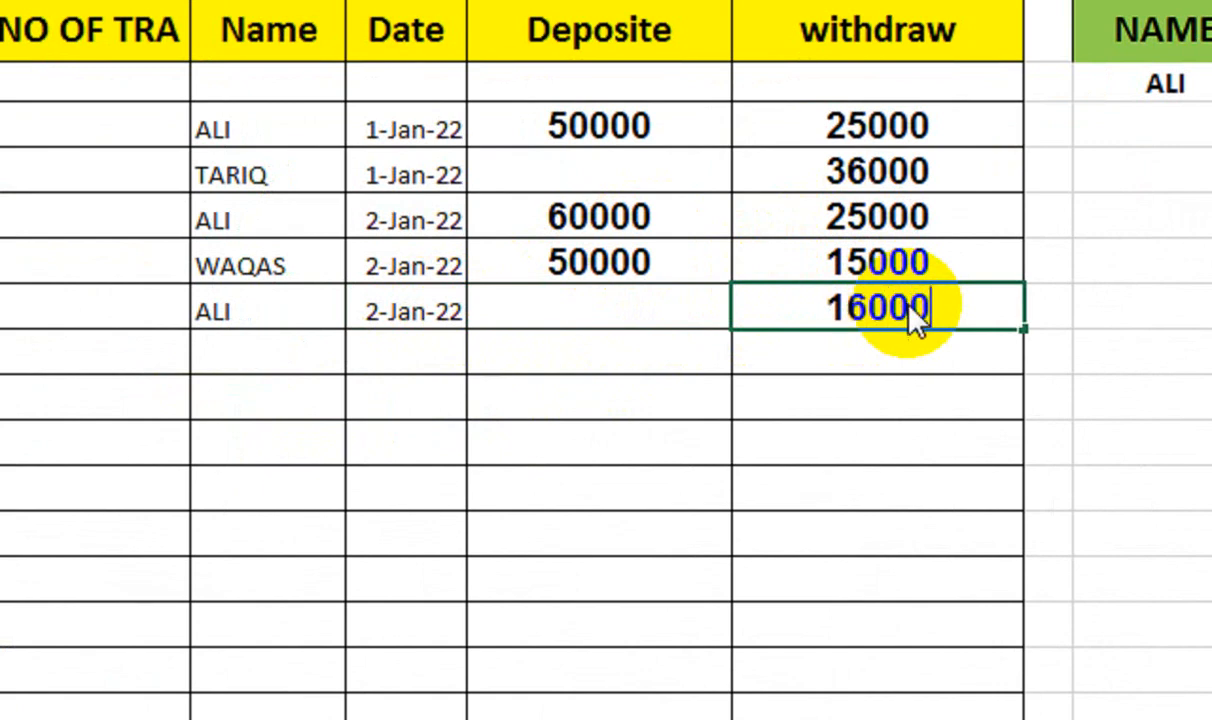
key(Return)
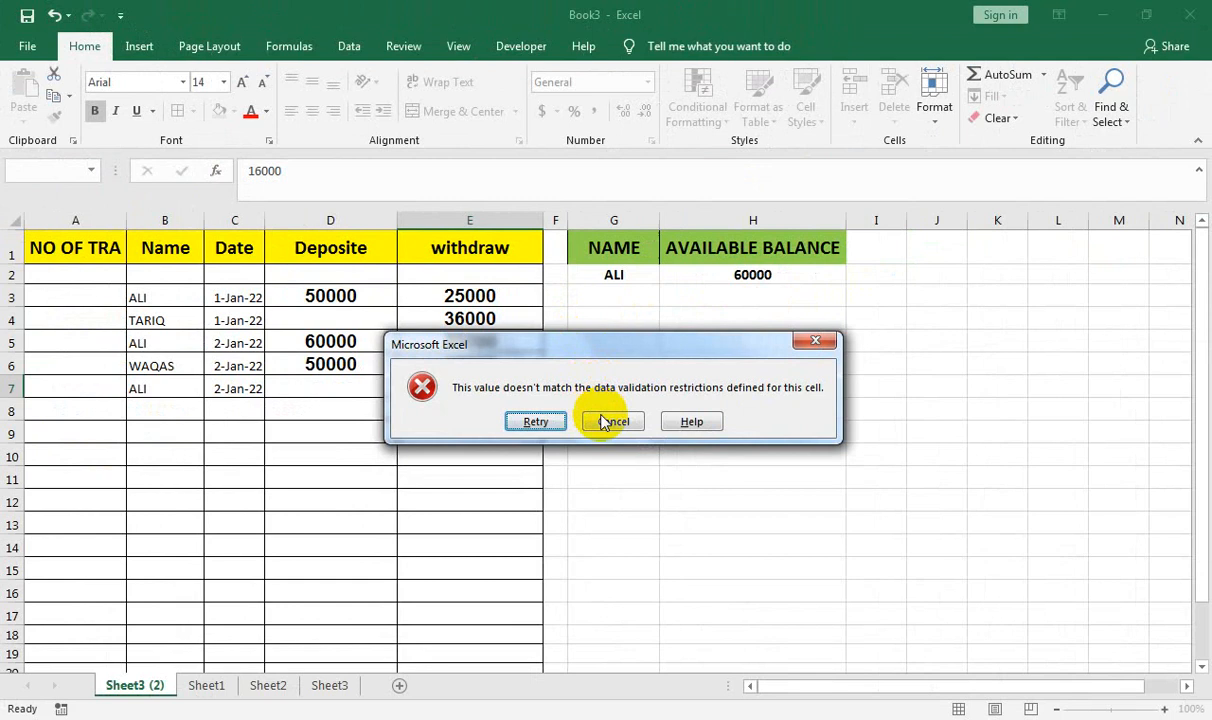
click(857, 540)
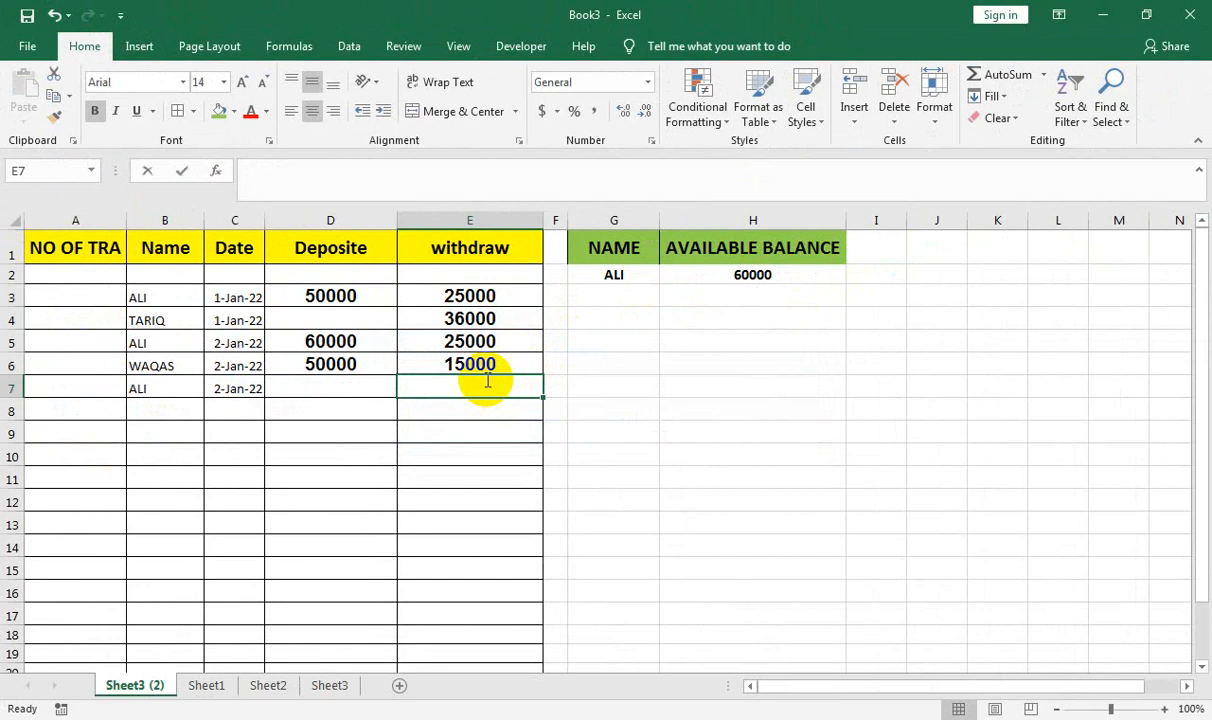
- Enter a withdrawal of 15000 in E7 for the last 2-Jan-22 row
text(15000)
key(Return)
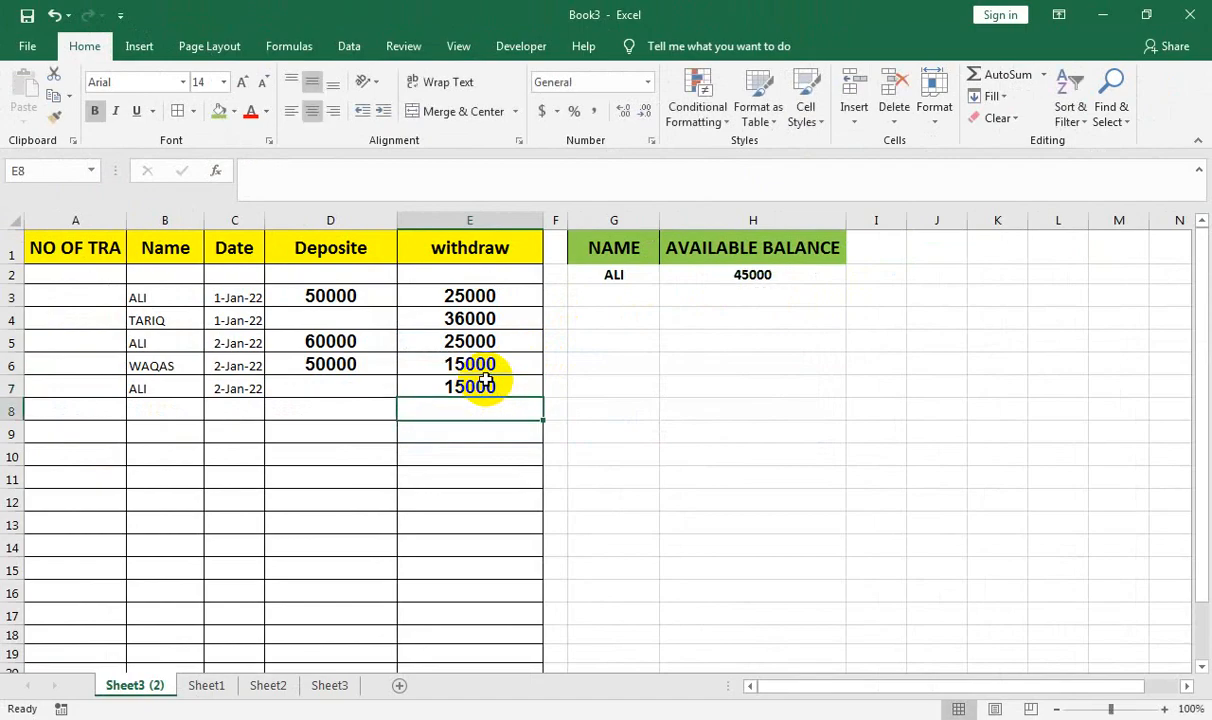
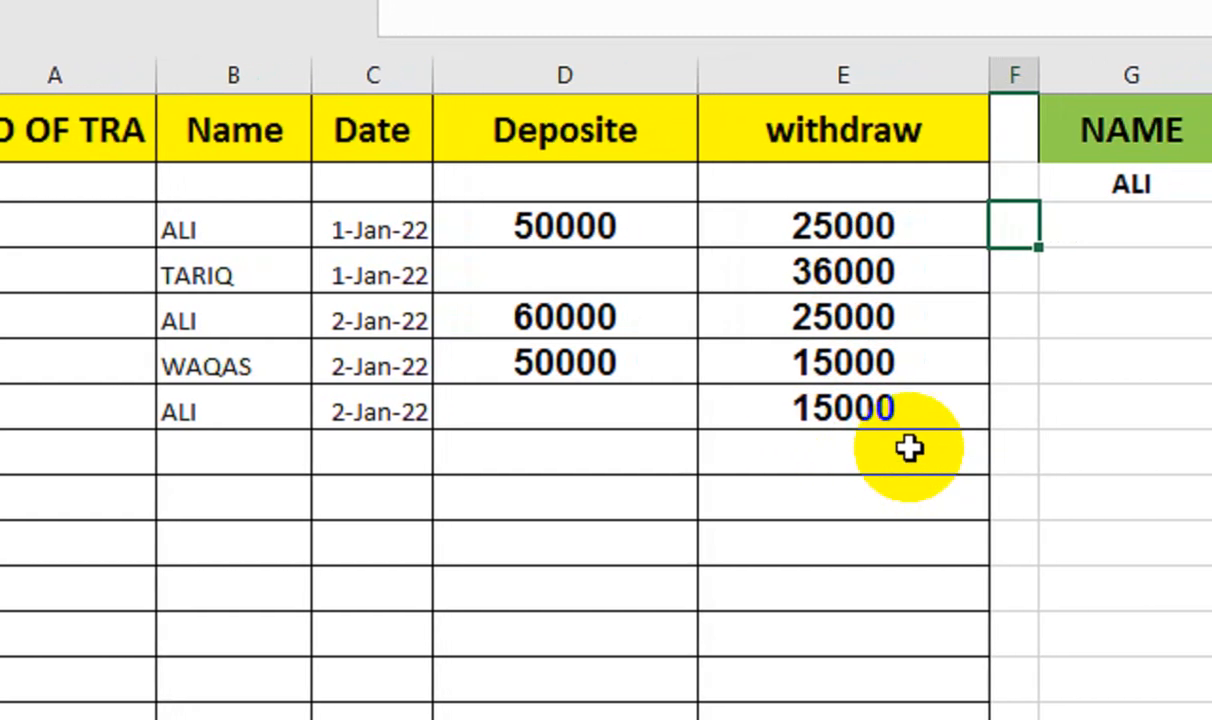
- Copy the latest-name formula =LOOKUP(2,1/(B:B<>""),B:B) from G2 into G3
click(912, 185)
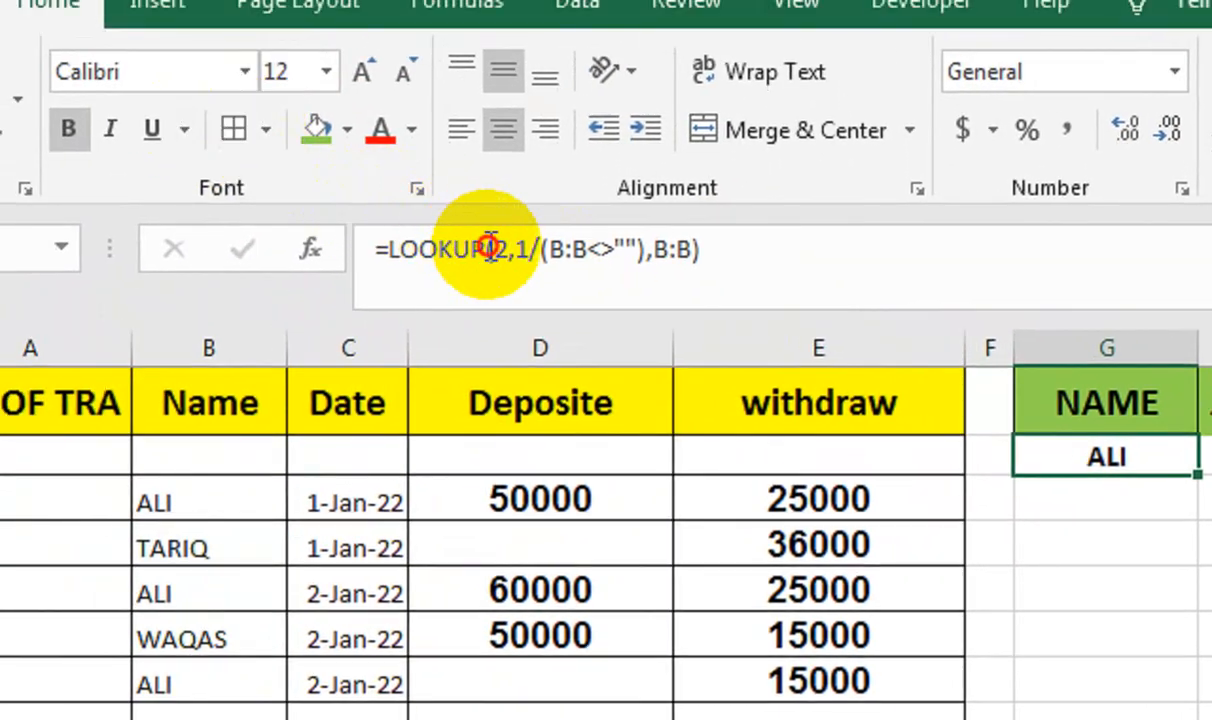
triple_click(491, 249)
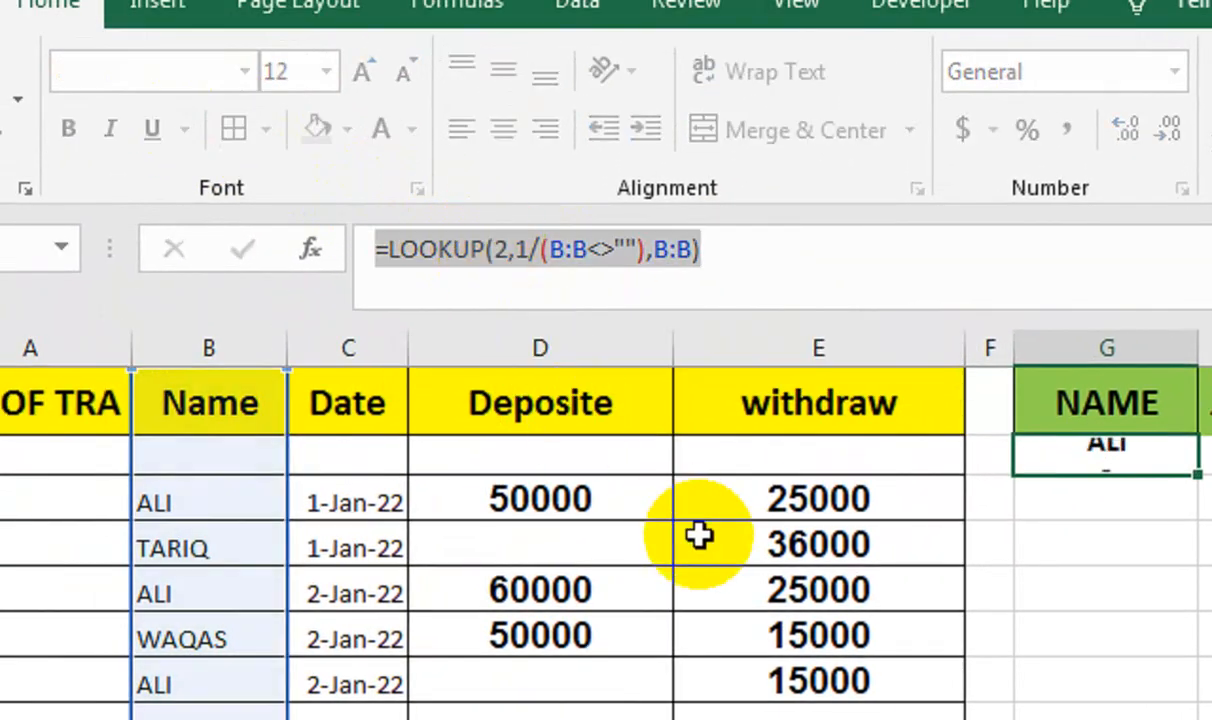
key(ctrl+c)
key(Return)
key(ctrl+v)
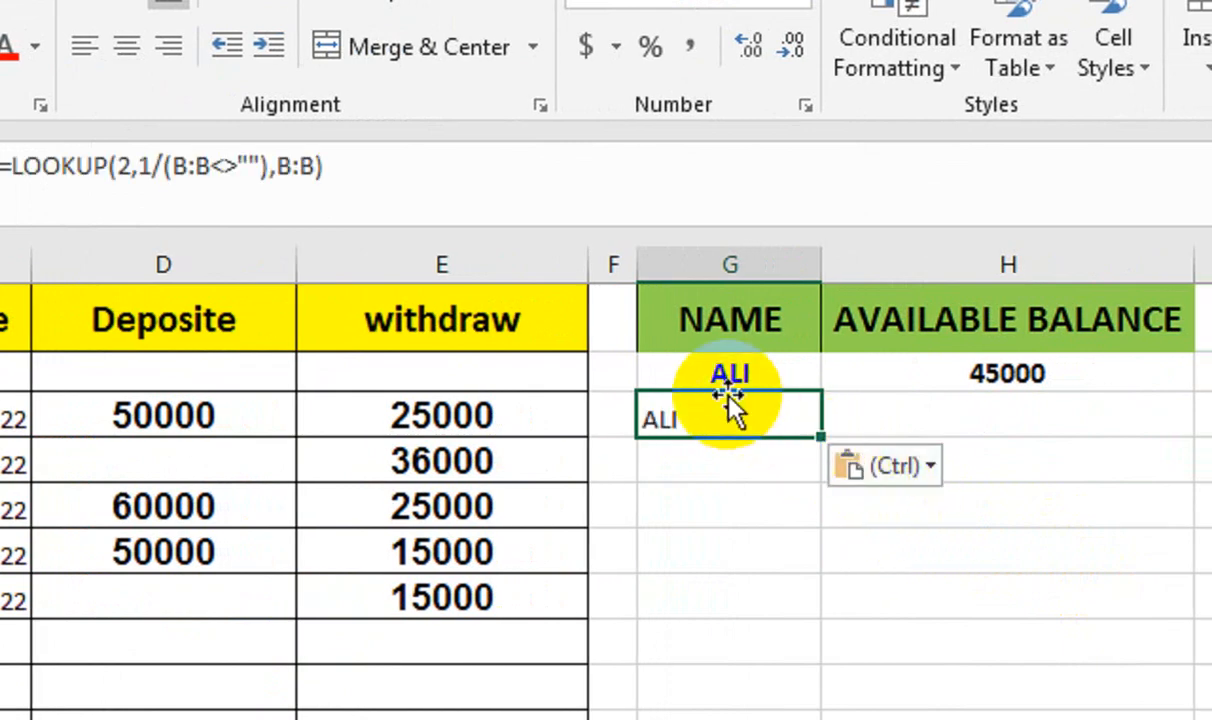
- Change the formula in G3 to =LOOKUP(2,1/(C:C<>""),C:C) so it returns the latest date
double_click(727, 417)
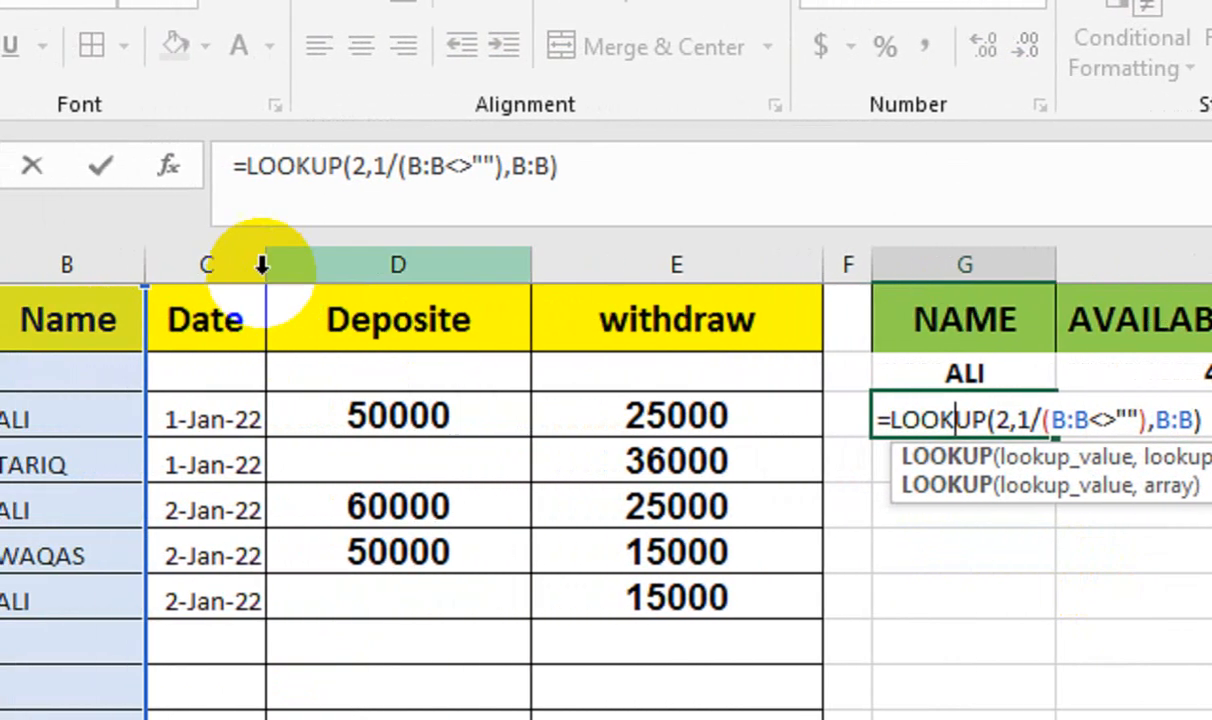
click(1090, 425)
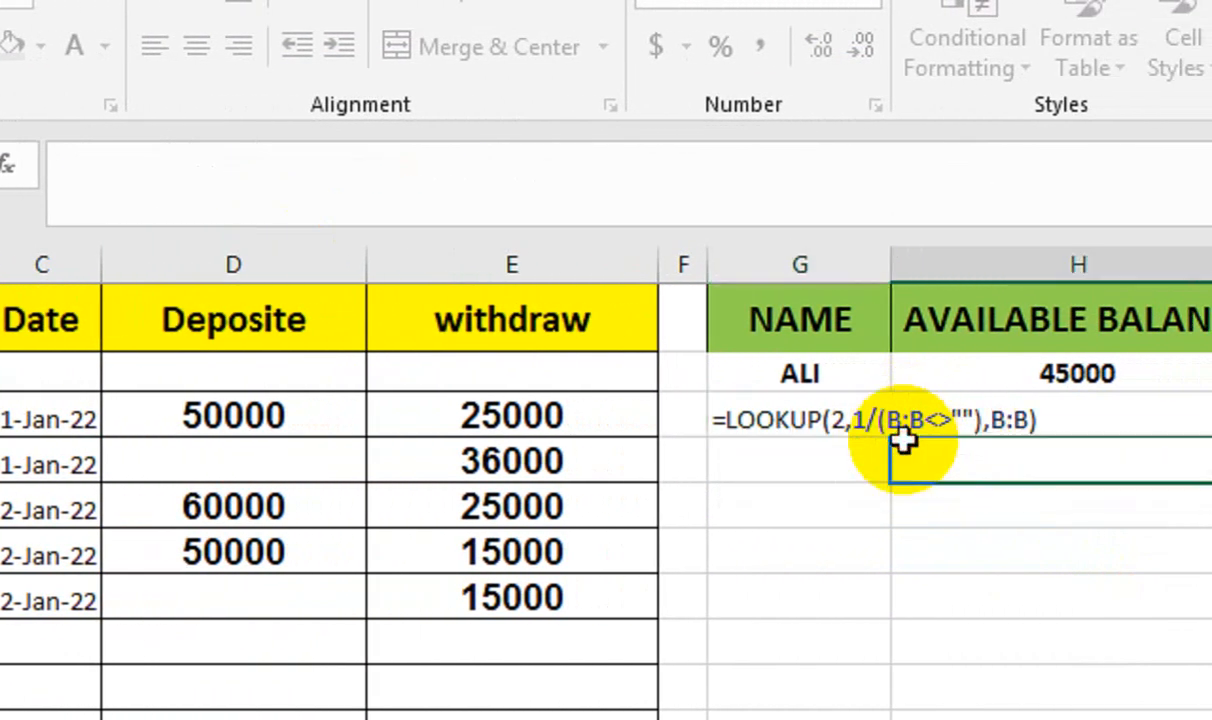
click(798, 419)
double_click(798, 419)
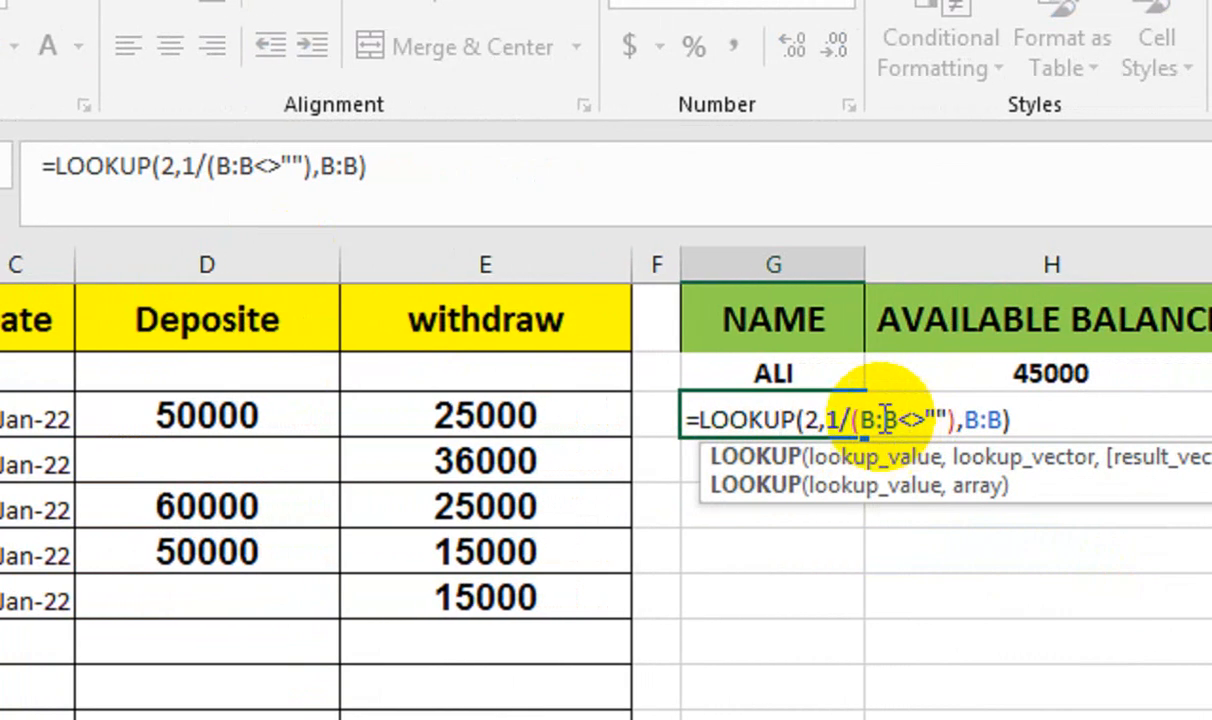
key(BackSpace)
text(C)
key(Right)
key(Right)
key(BackSpace)
text(C)
key(Right)
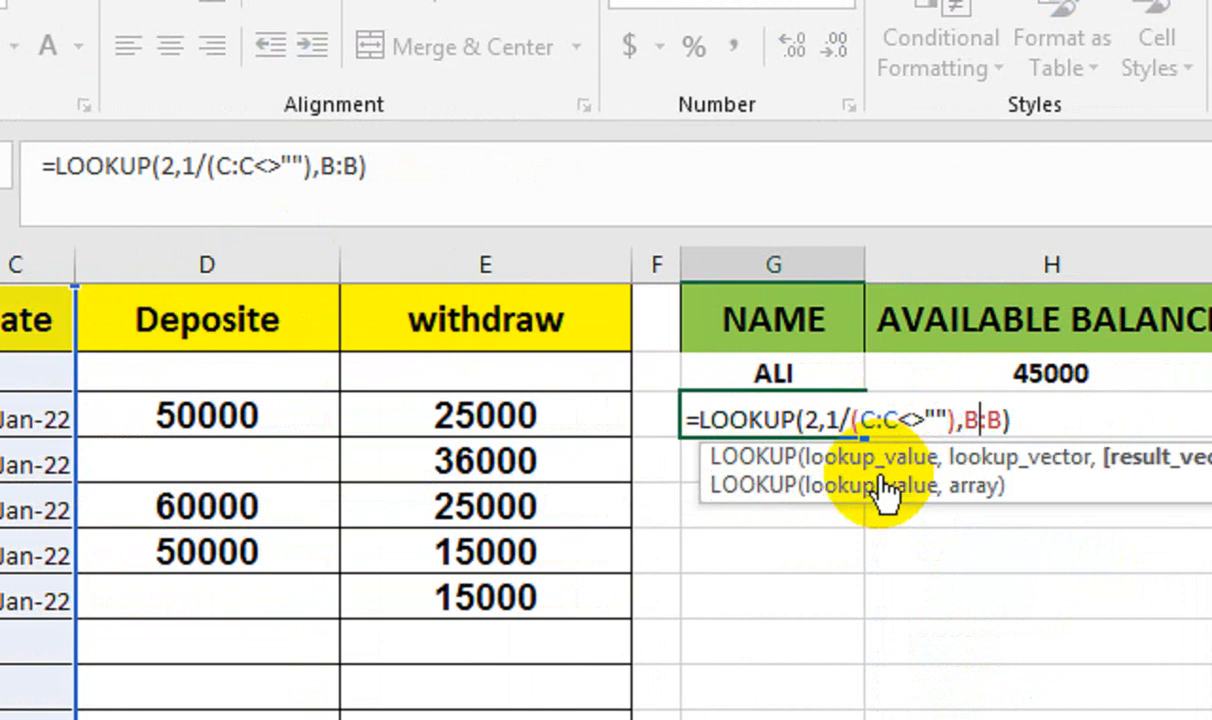
text(C)
key(Right)
key(BackSpace)
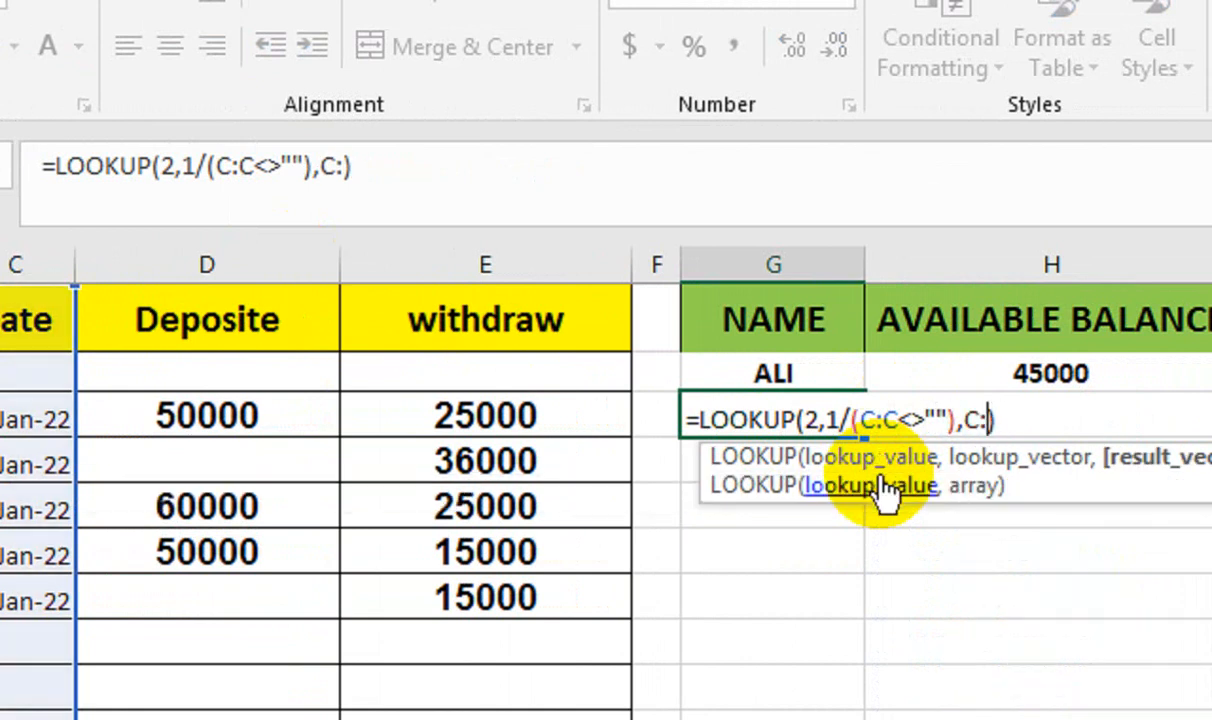
text(C)
key(Return)
key(Up)
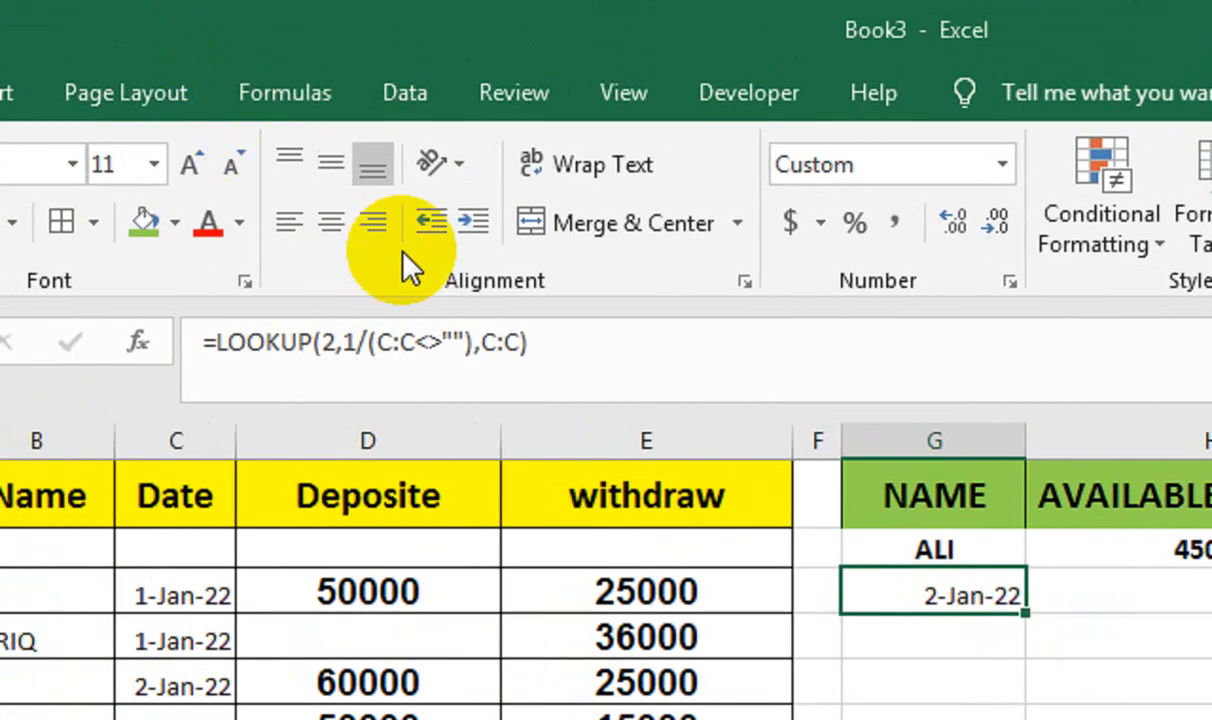
- Center the date in G3 horizontally and vertically, make it bold and enlarge its font by one step
click(170, 46)
click(192, 222)
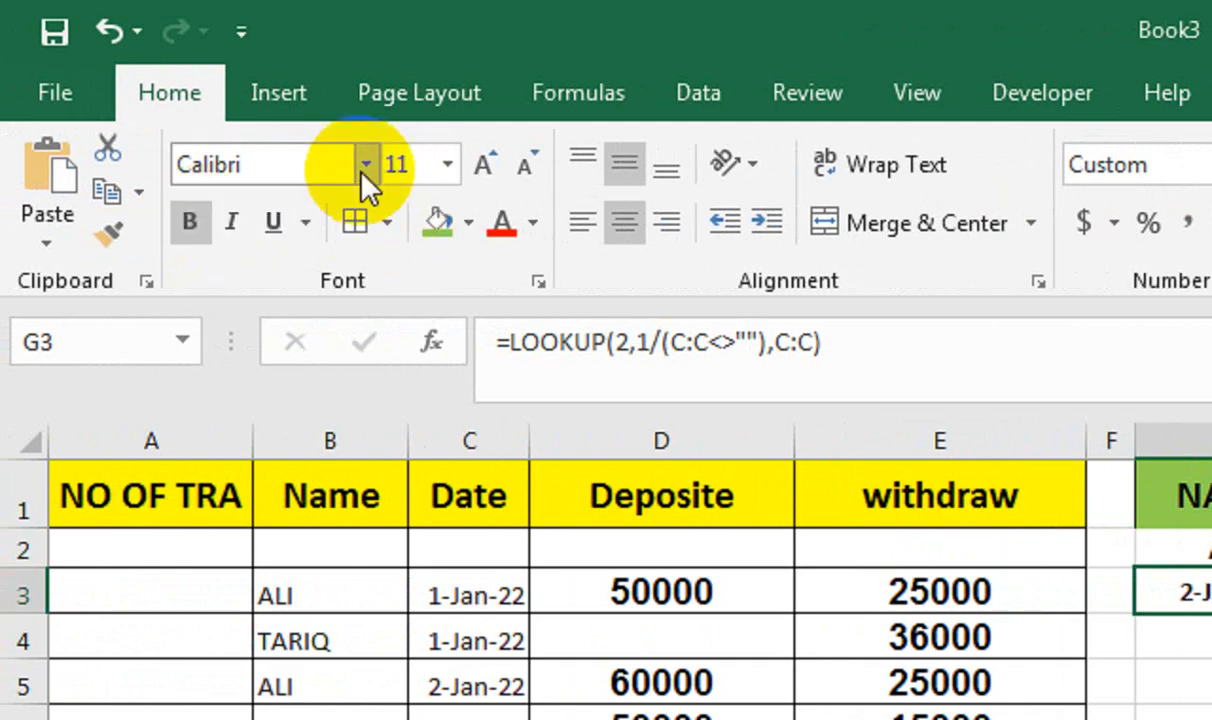
click(483, 165)
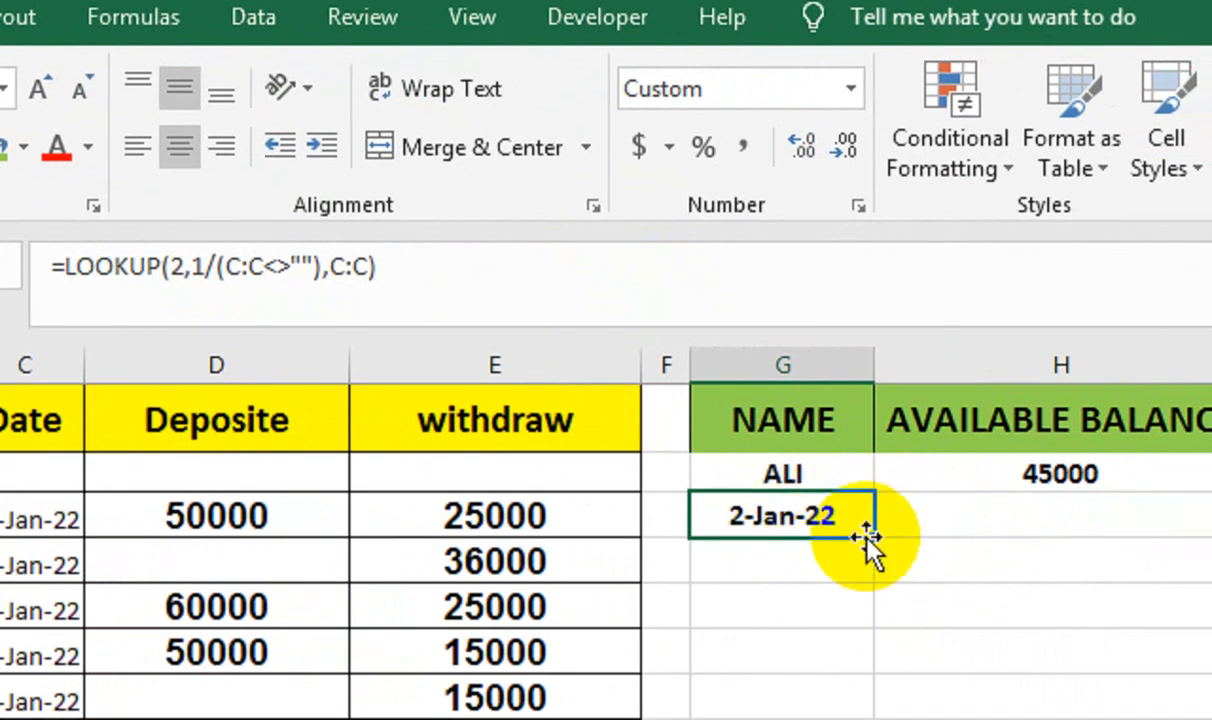
- Enter =SUMIFS(E3:E23,B3:B23,B3,C3:C23,G3) in H3 to total the withdrawals matching the name and latest date
click(896, 526)
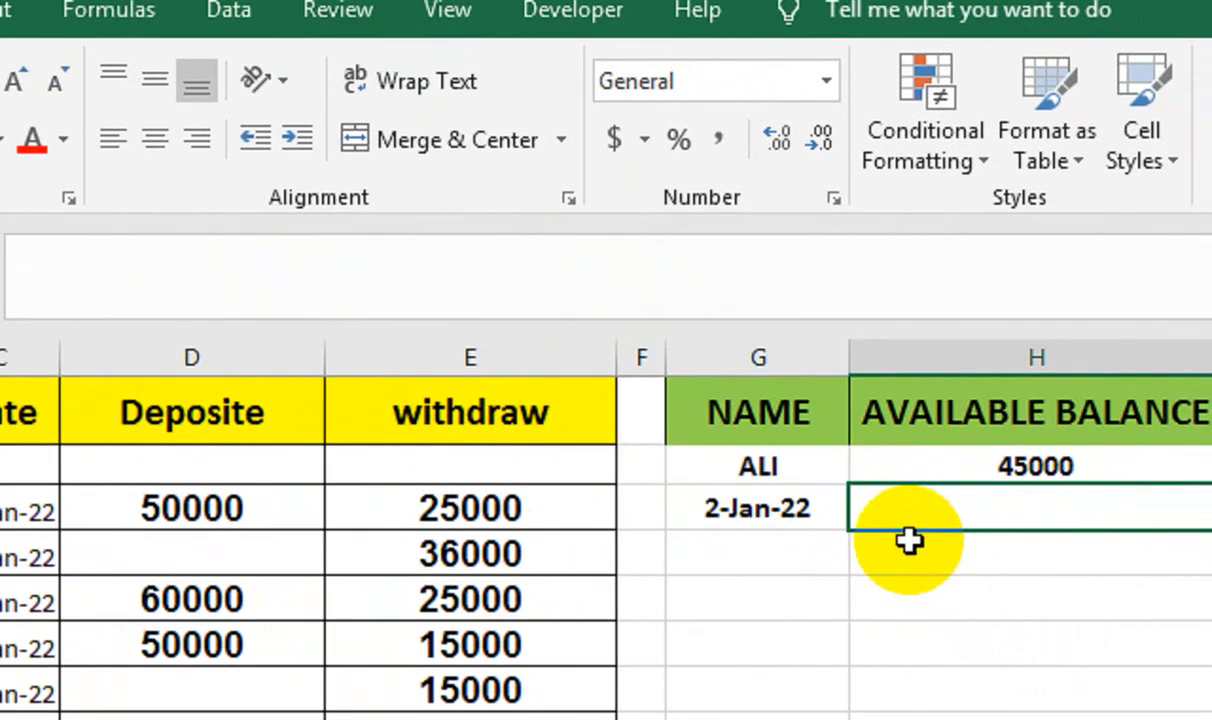
text(=SUMIF)
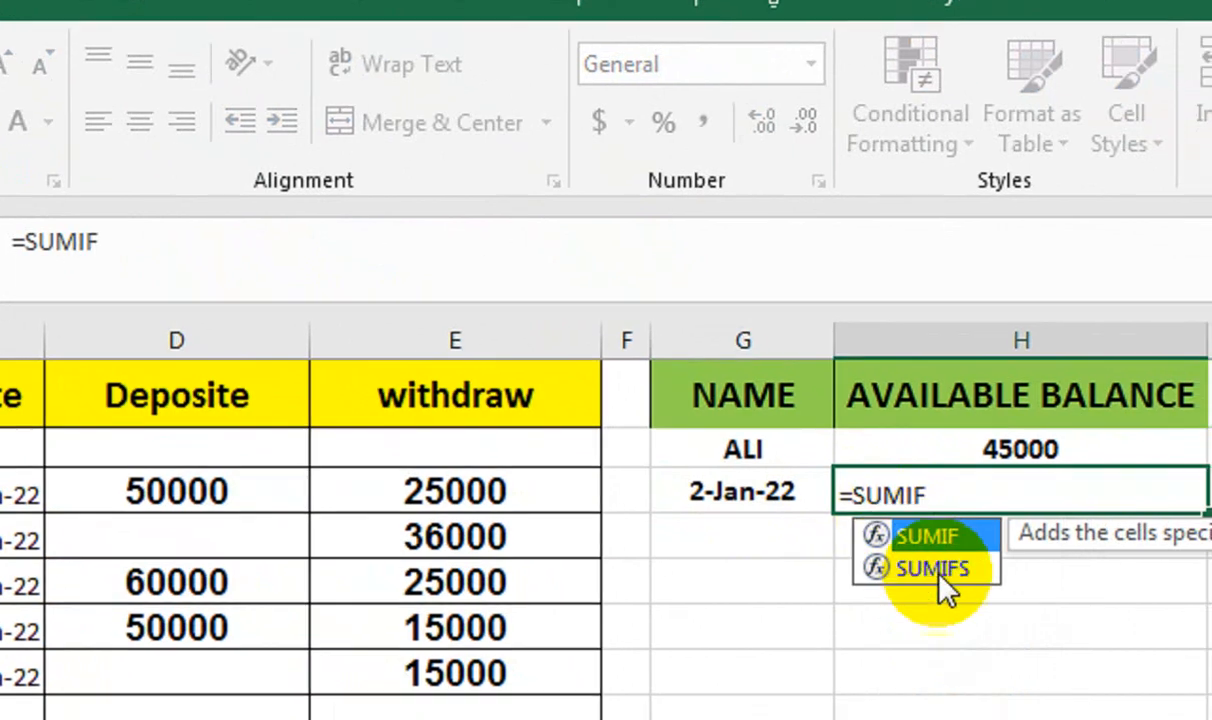
click(953, 589)
double_click(911, 542)
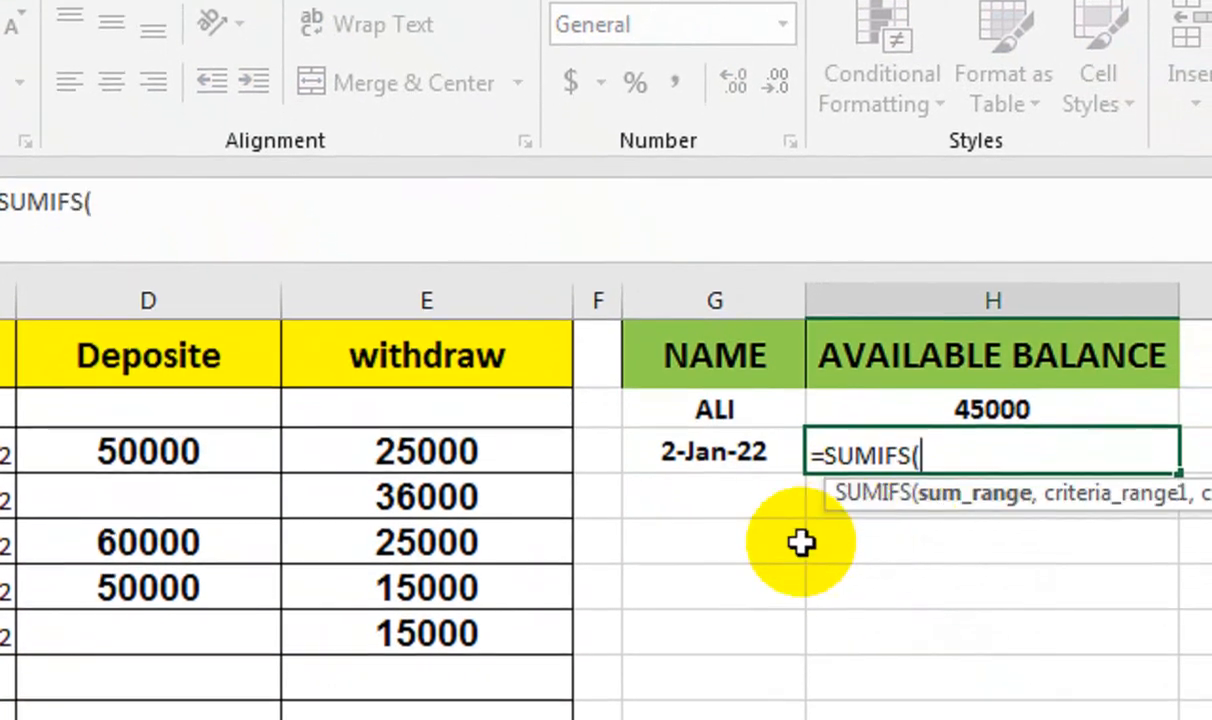
drag(332, 463, 344, 571)
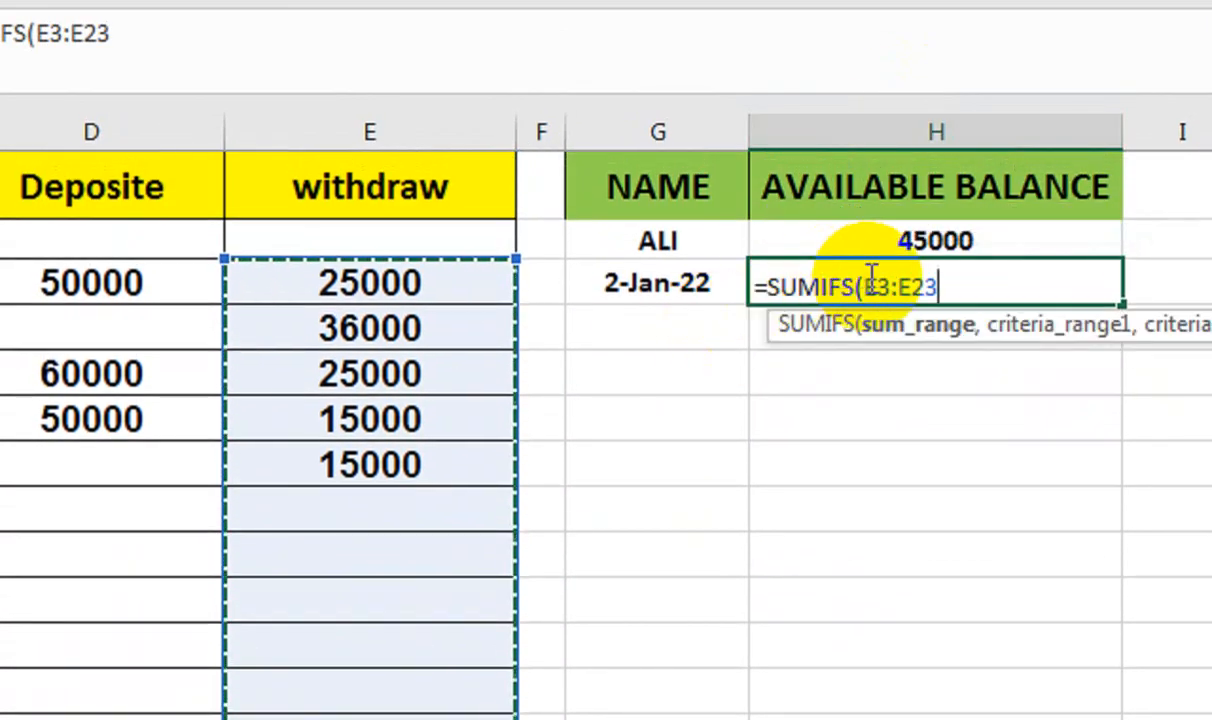
text(,)
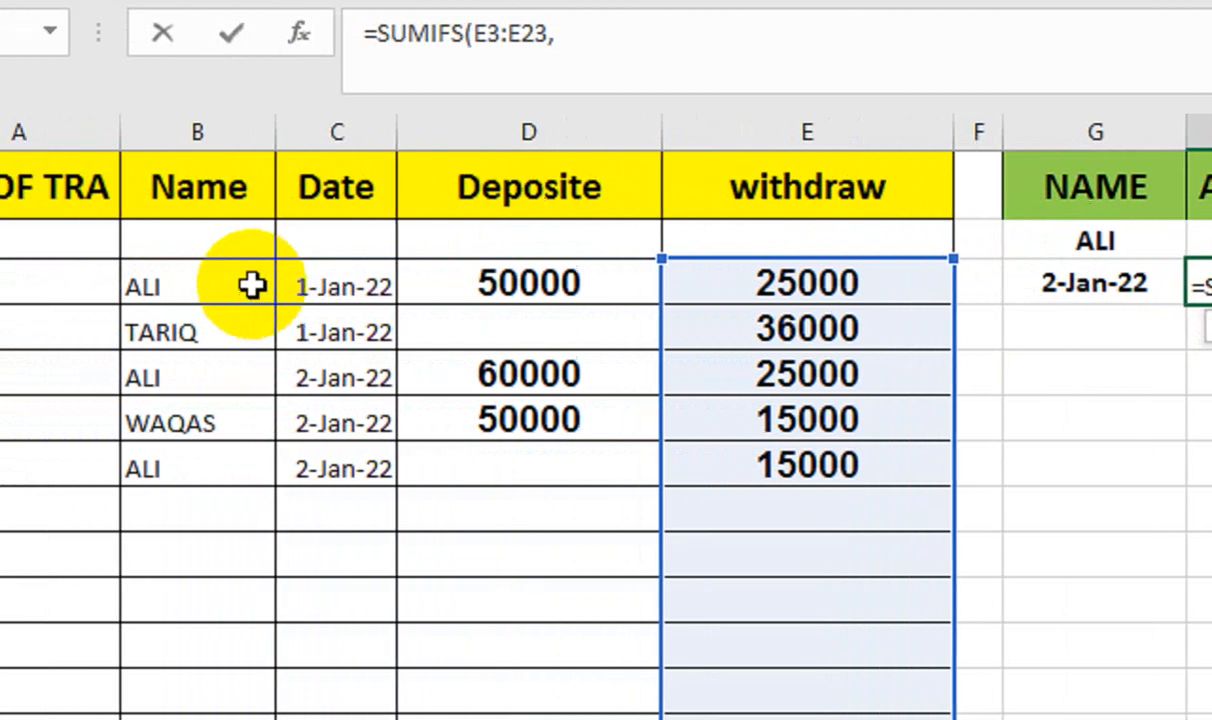
drag(251, 286, 320, 580)
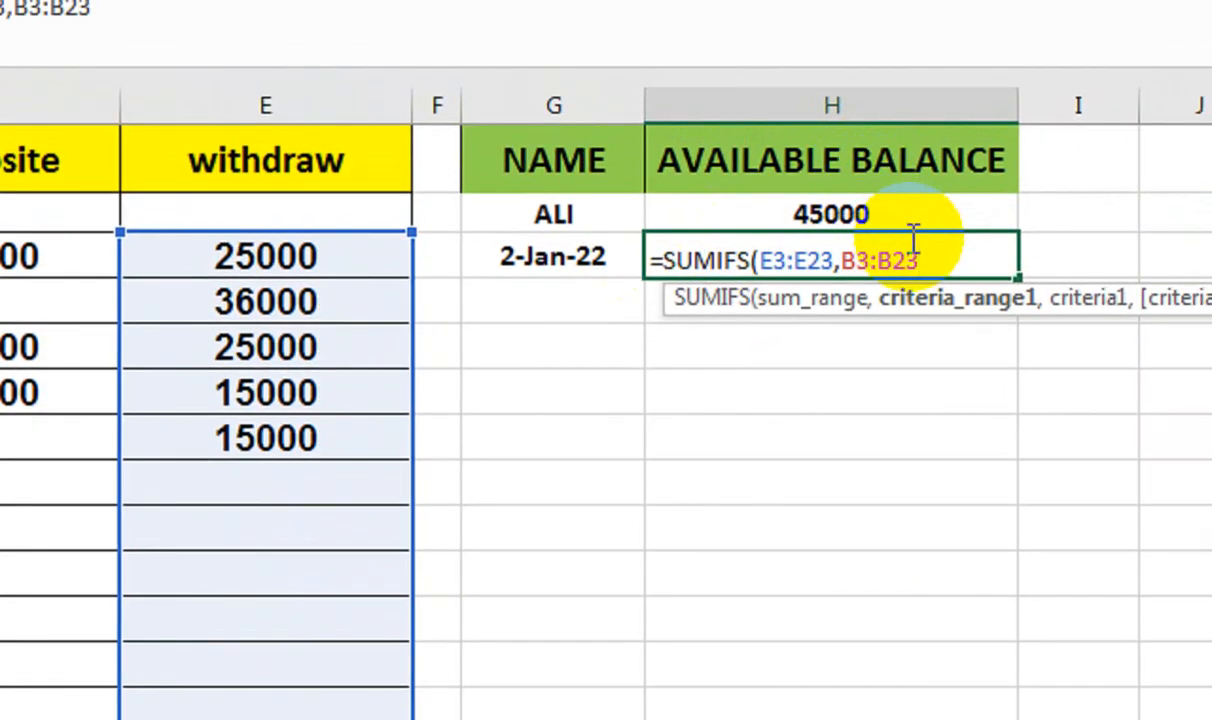
text(,)
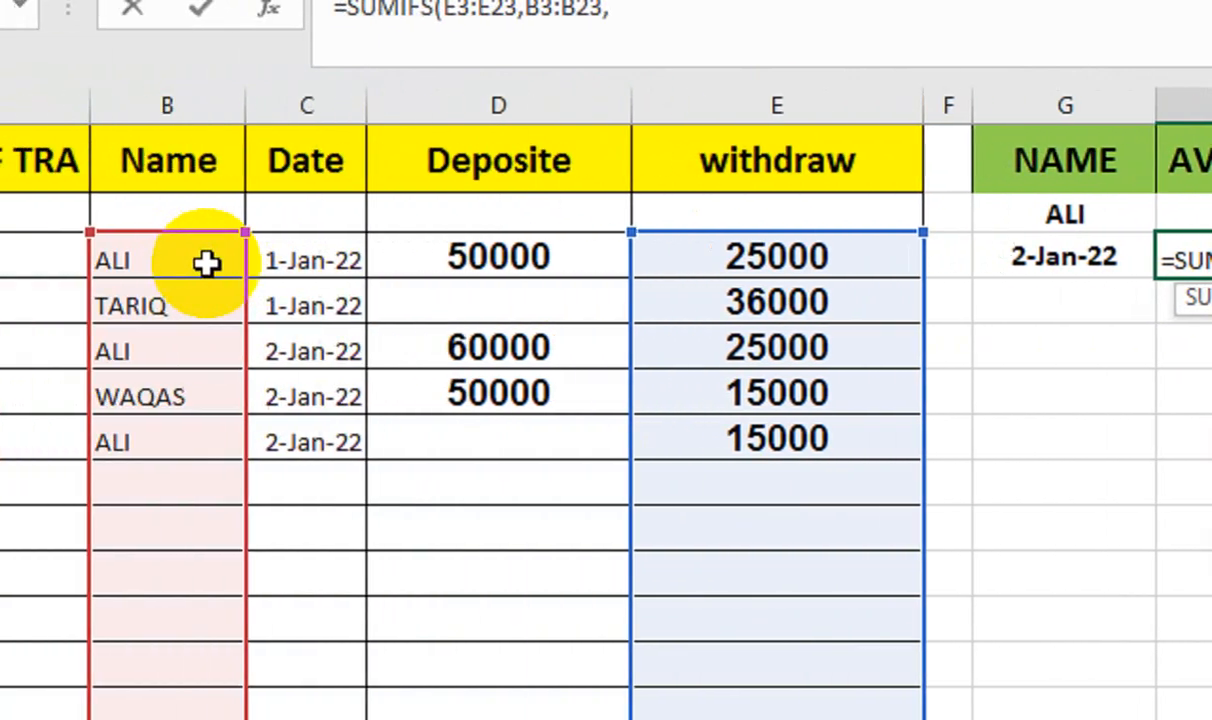
click(208, 262)
text(,)
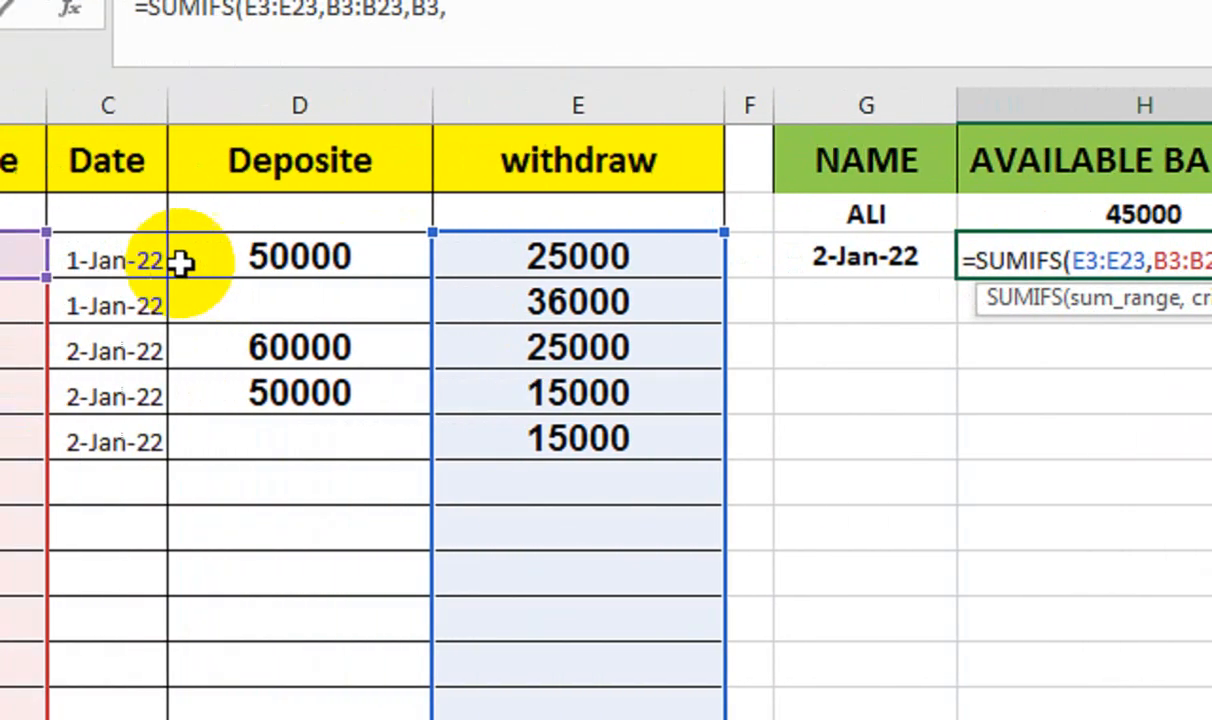
drag(252, 262, 316, 546)
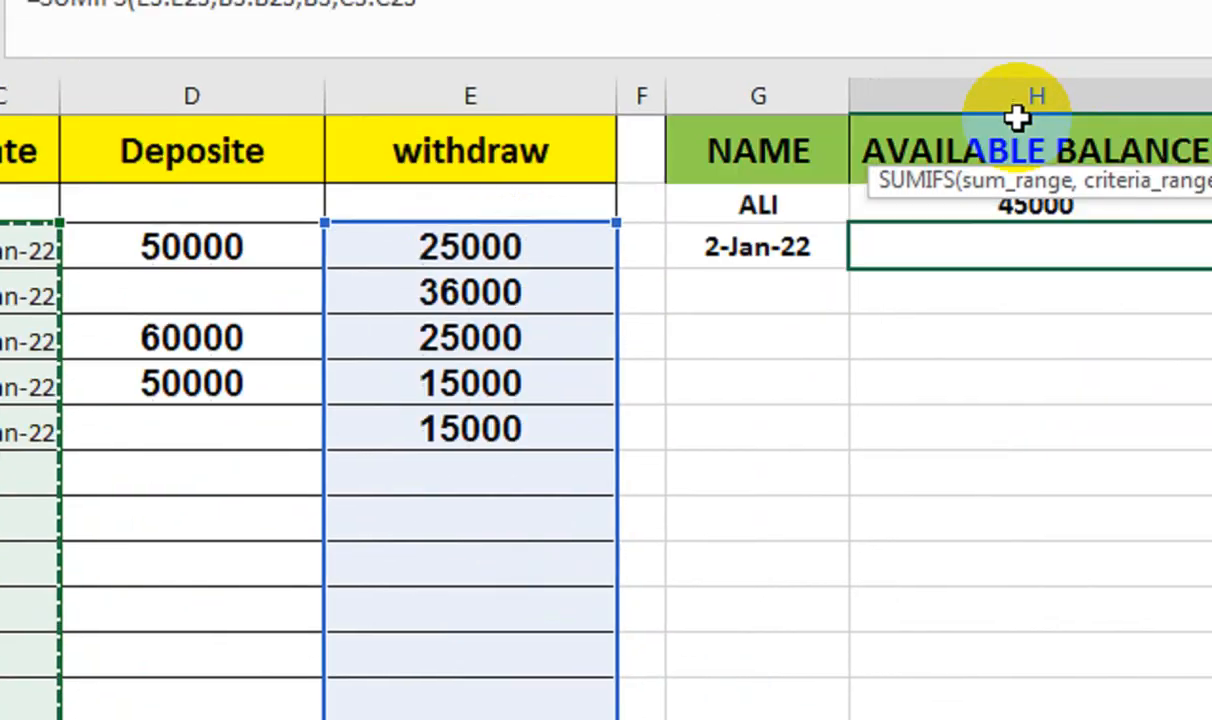
text(,)
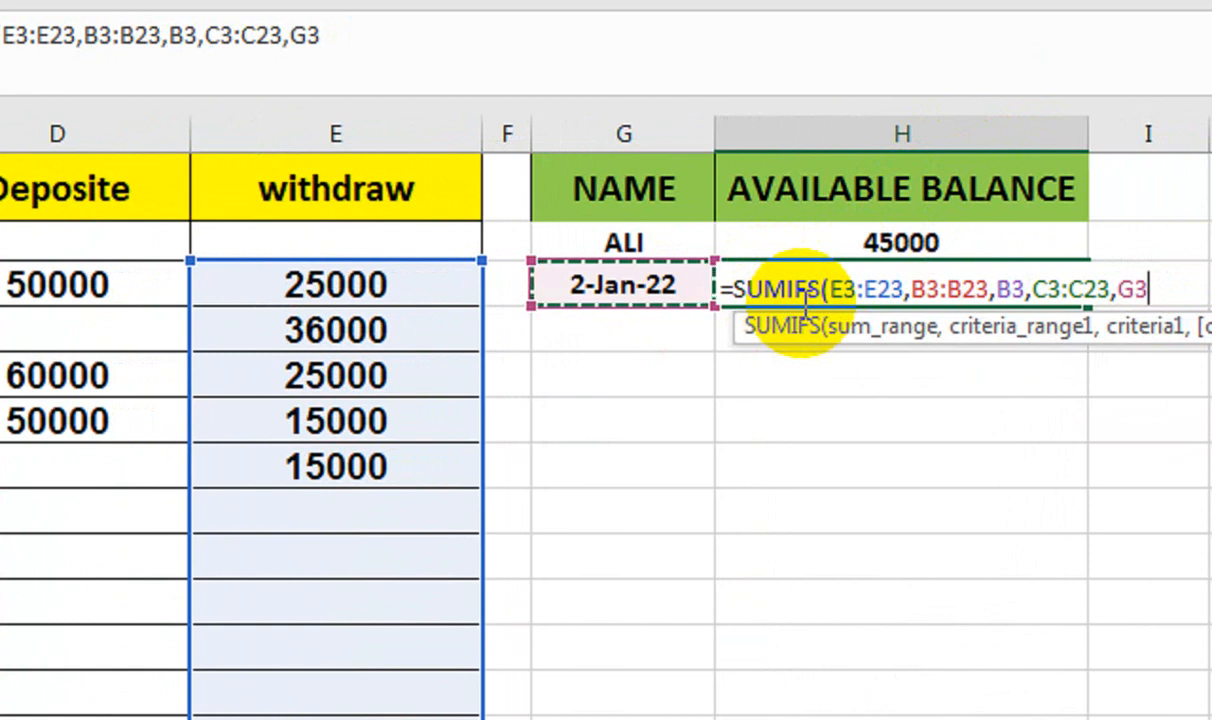
key(Return)
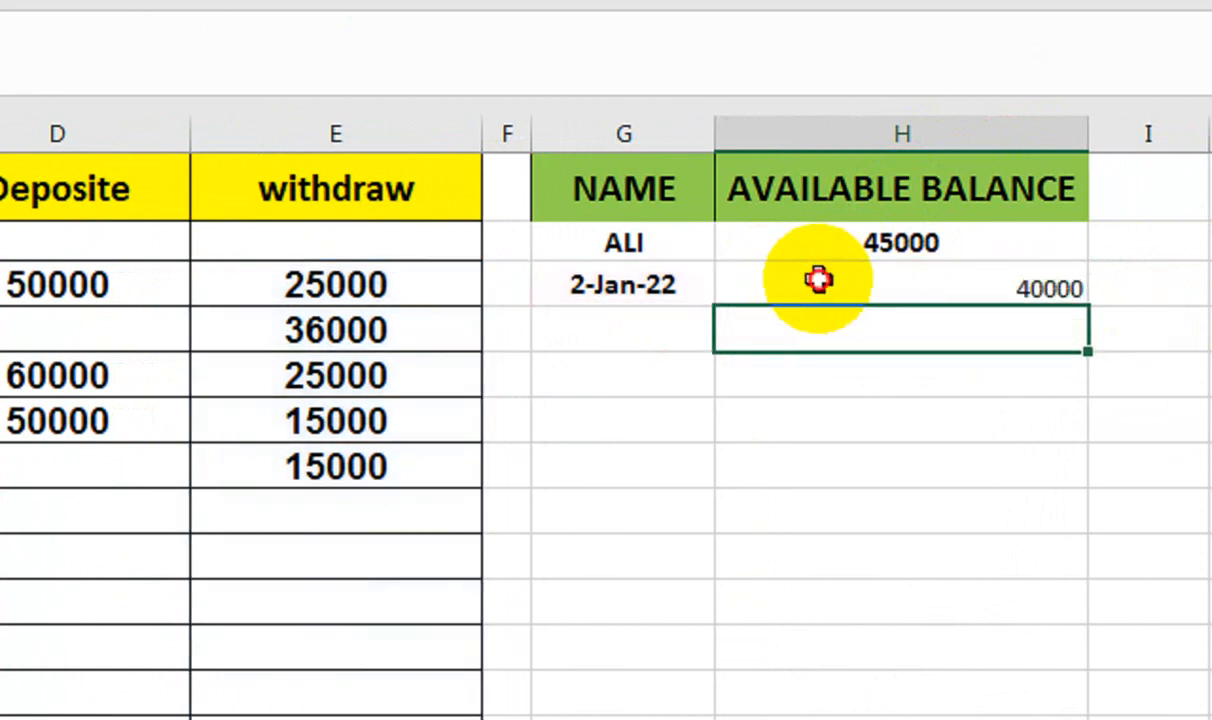
- Center the total in H3 horizontally and vertically and set its font size to 14
click(818, 281)
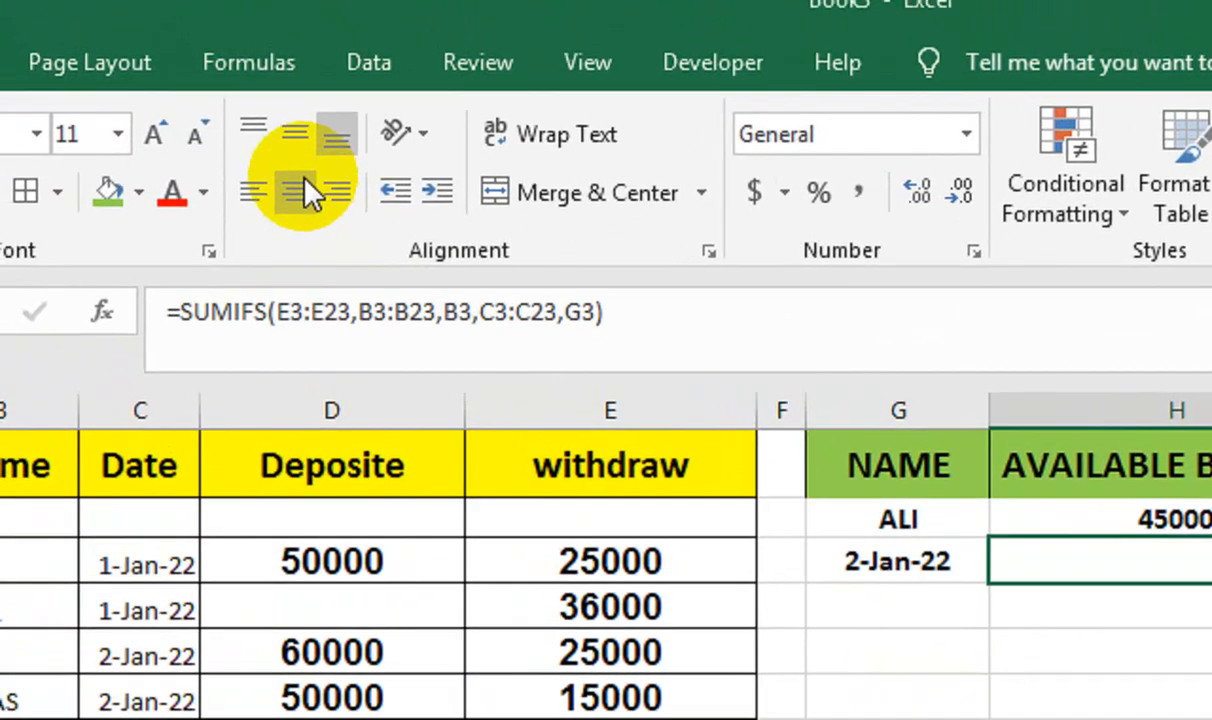
click(302, 190)
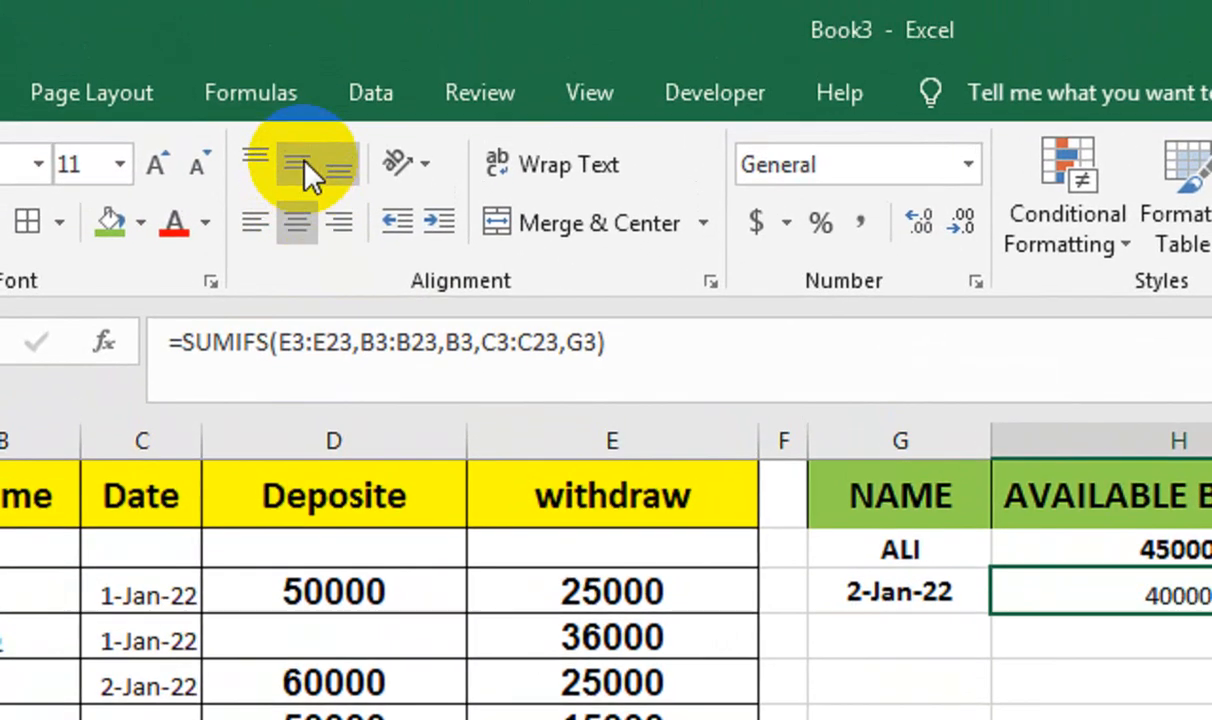
click(155, 163)
click(155, 163)
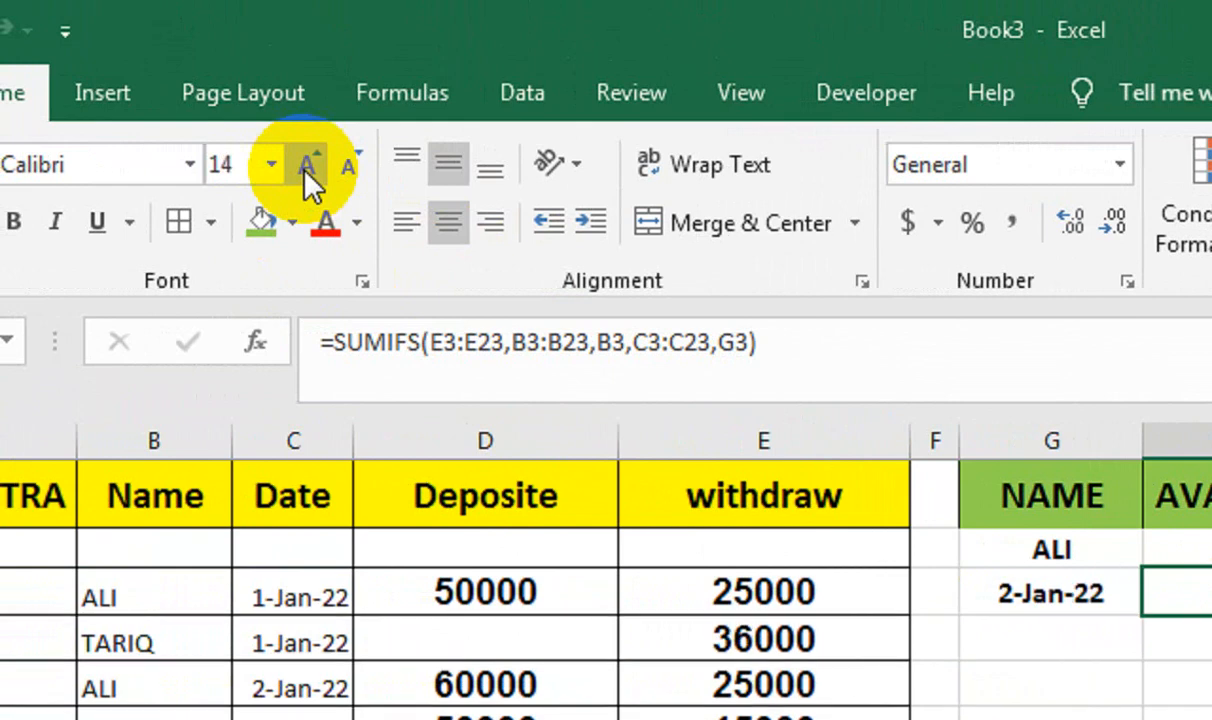
click(1023, 551)
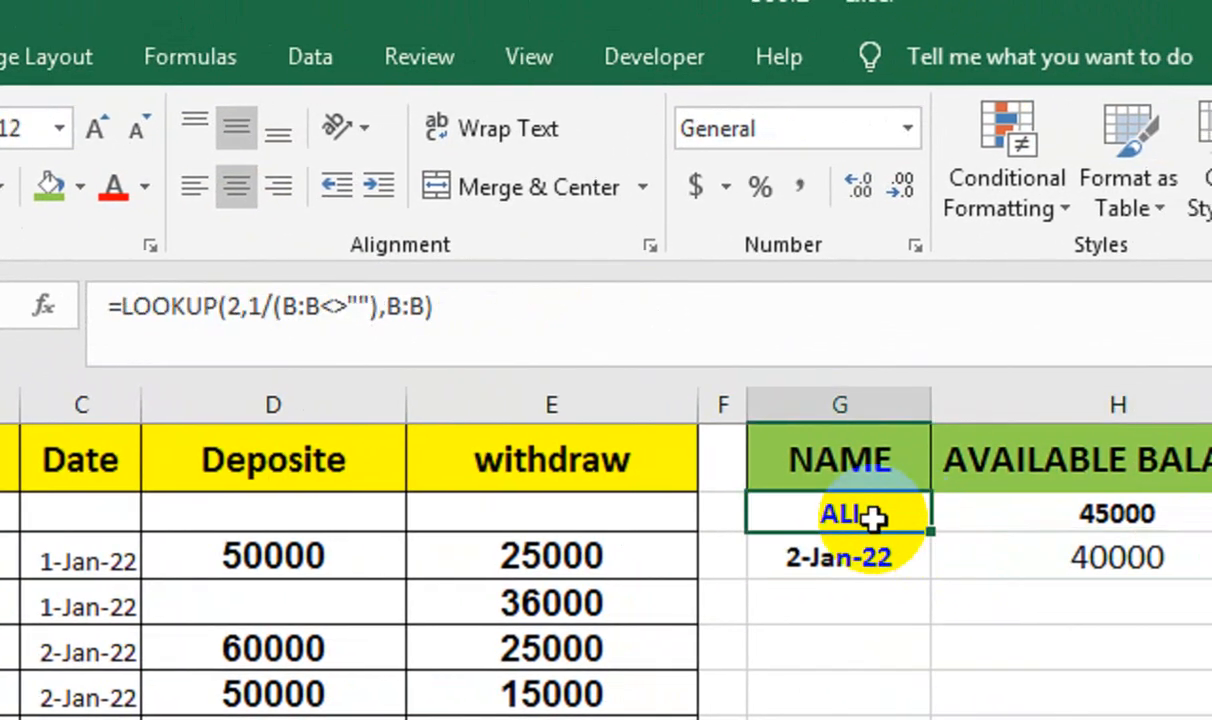
- Set the font of G2:H3 to Arial and enlarge it by one step to 14
drag(920, 509, 950, 557)
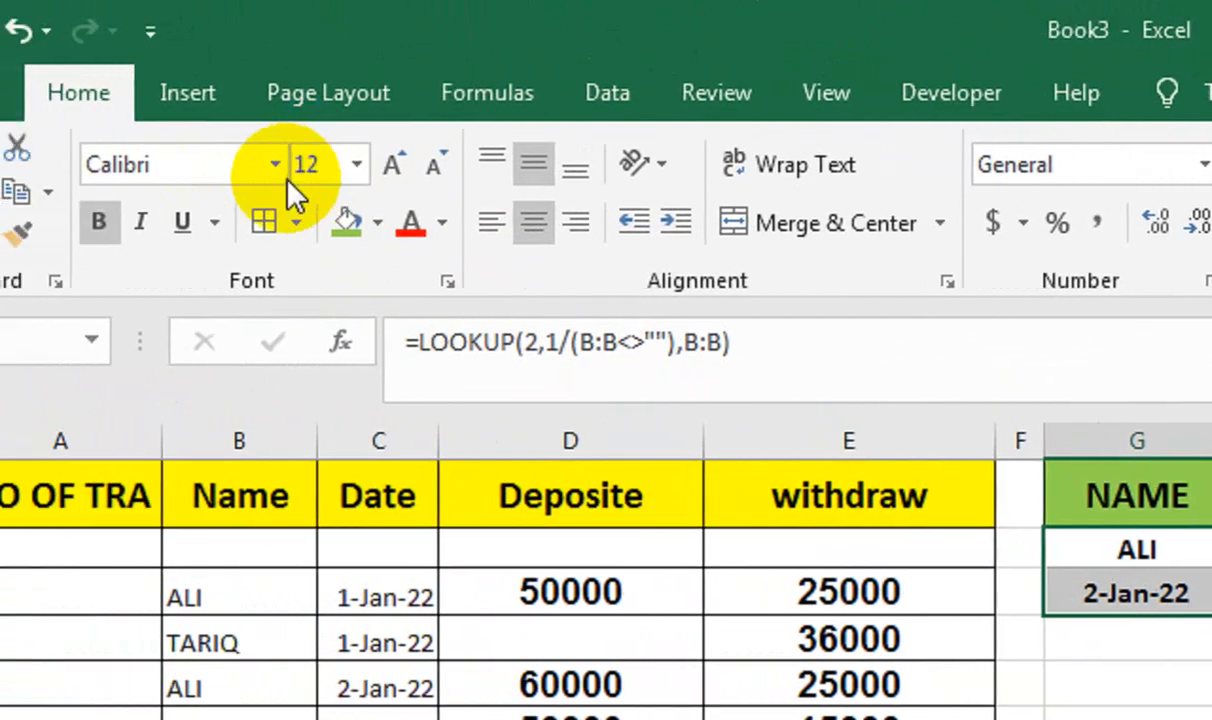
click(145, 156)
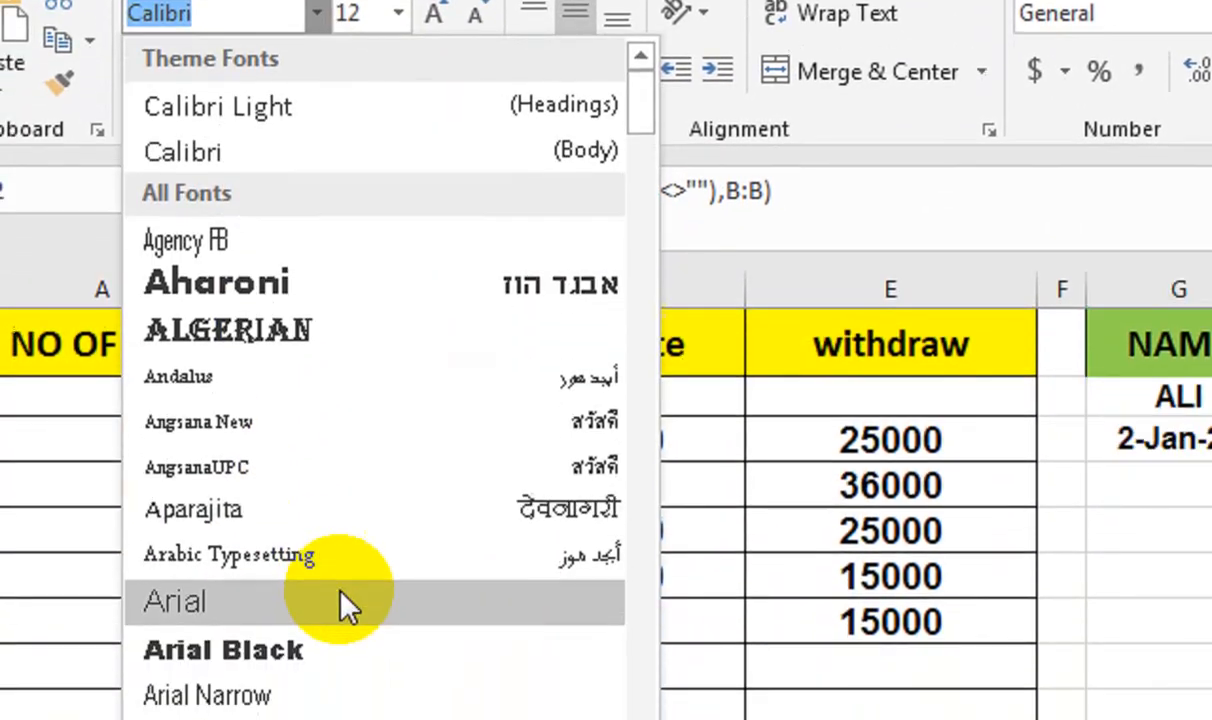
click(338, 597)
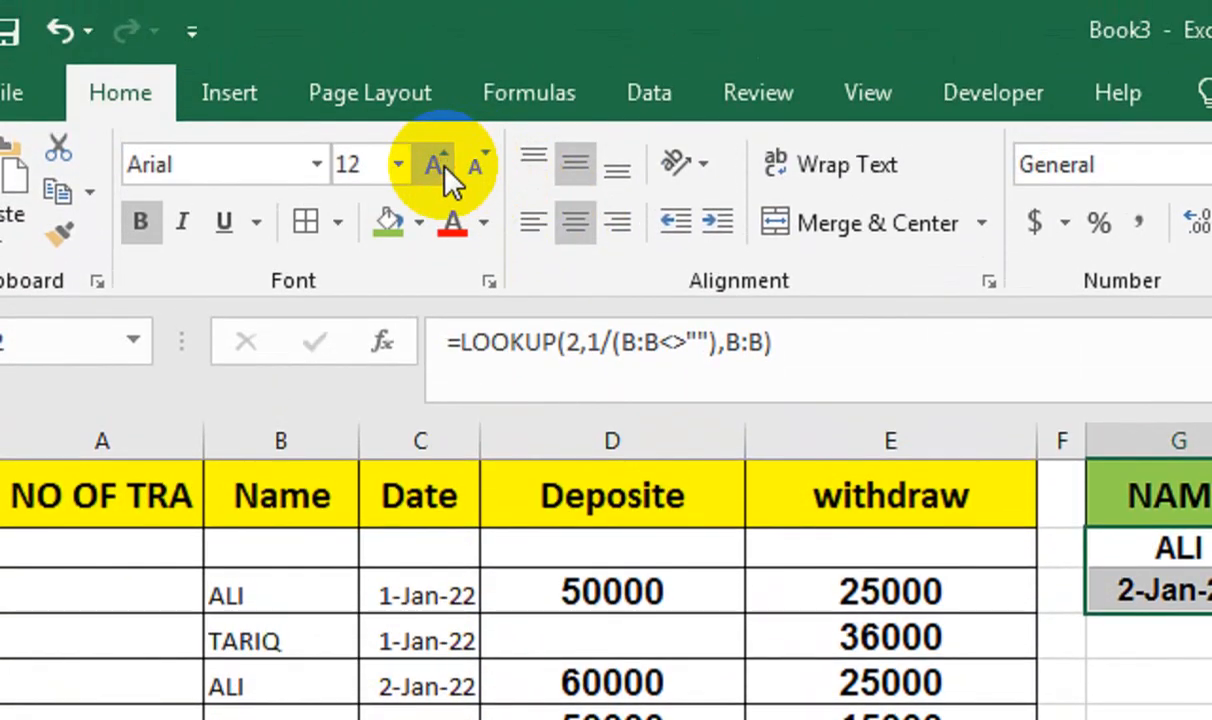
click(440, 165)
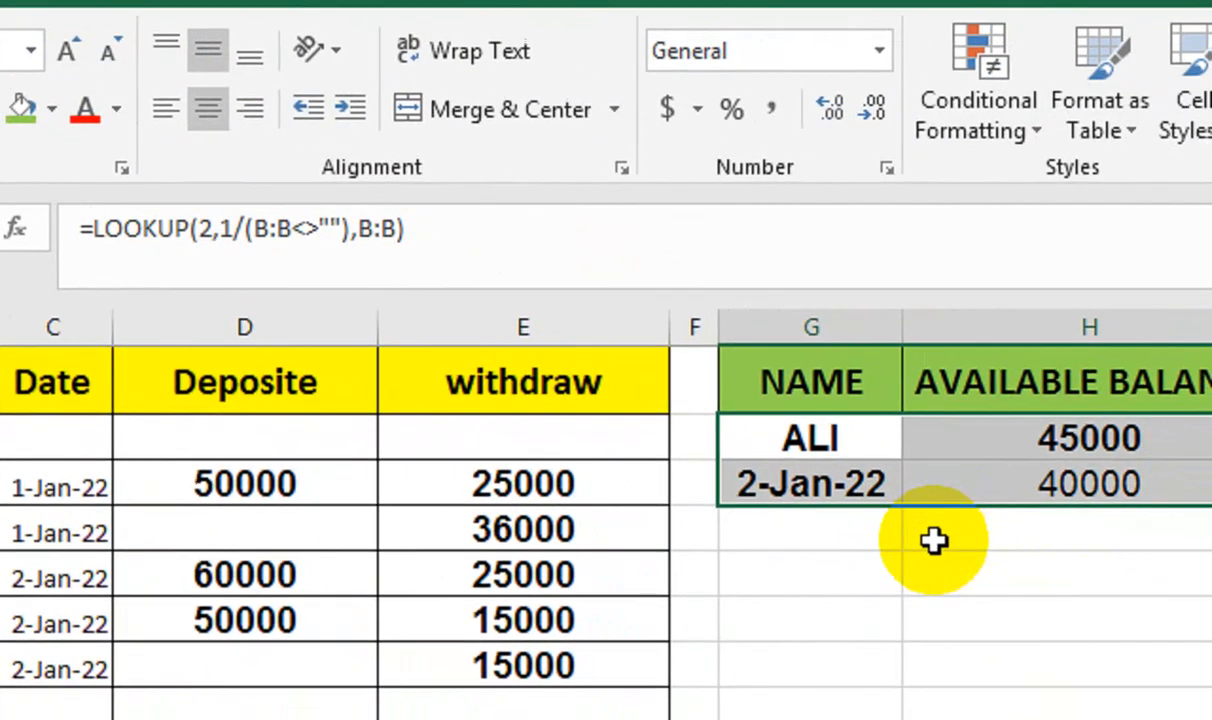
click(1160, 603)
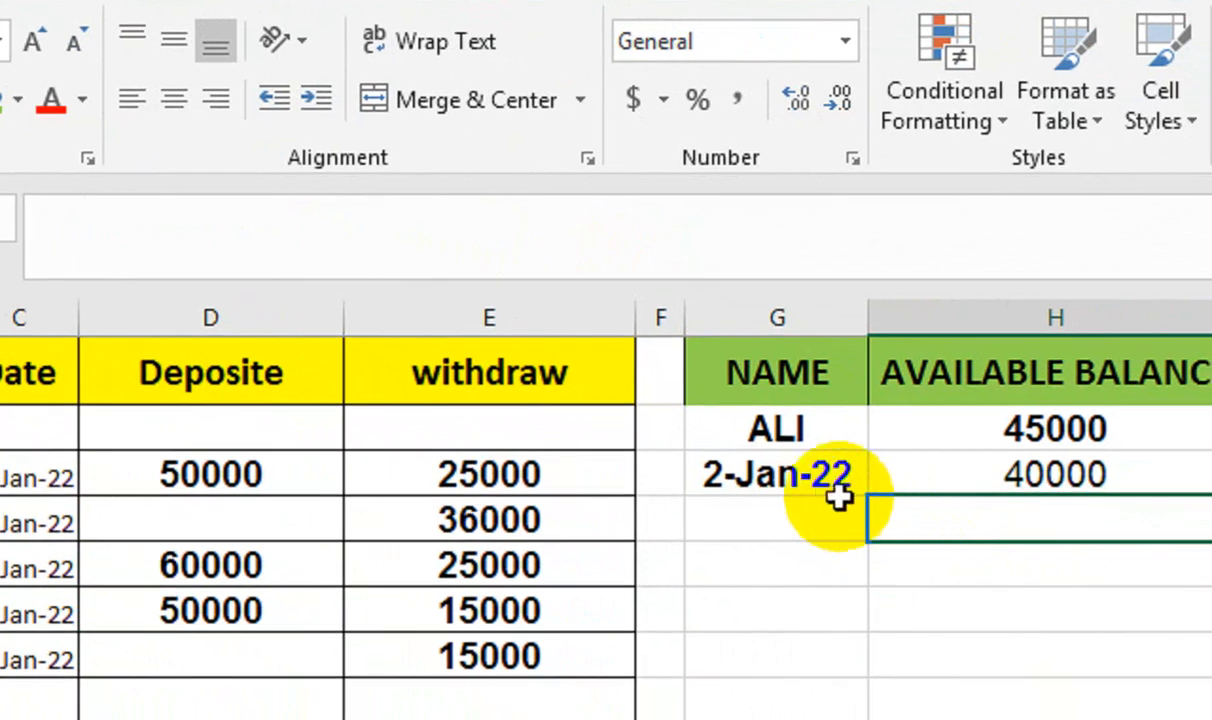
click(957, 480)
- Clear the withdrawal amount in E7
click(460, 705)
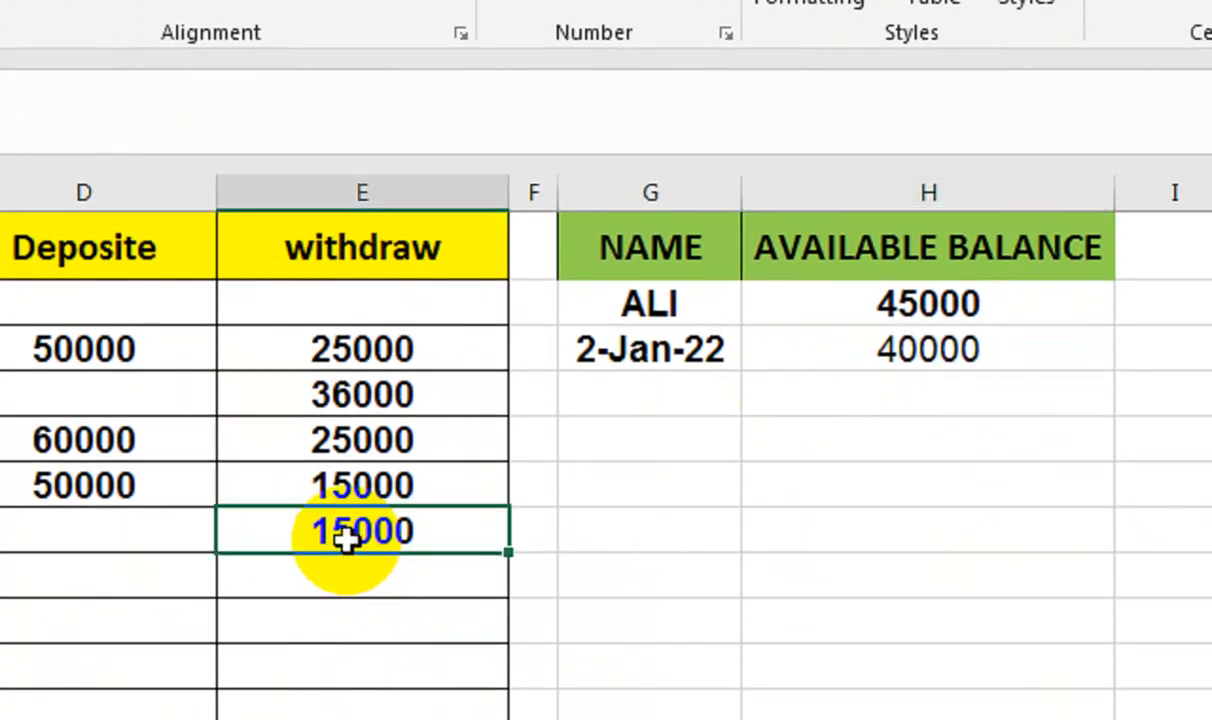
key(Delete)
click(268, 533)
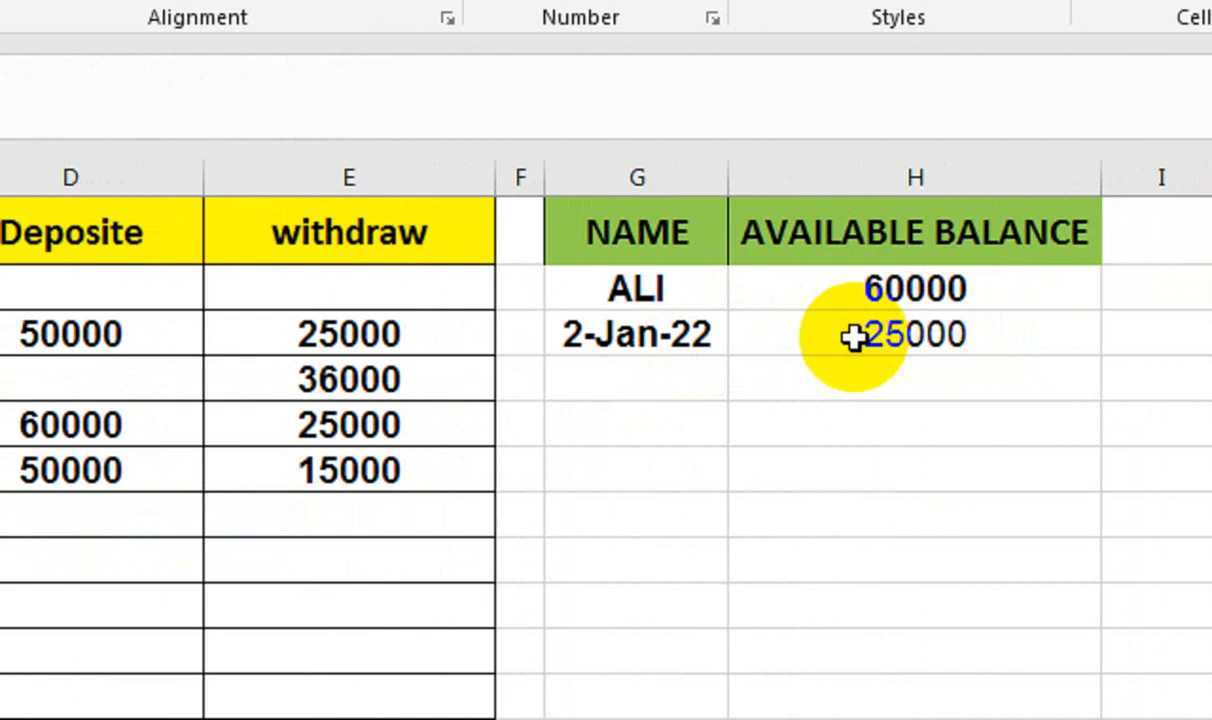
- Enter the label REMAINING in G4 and center it horizontally and vertically
click(652, 398)
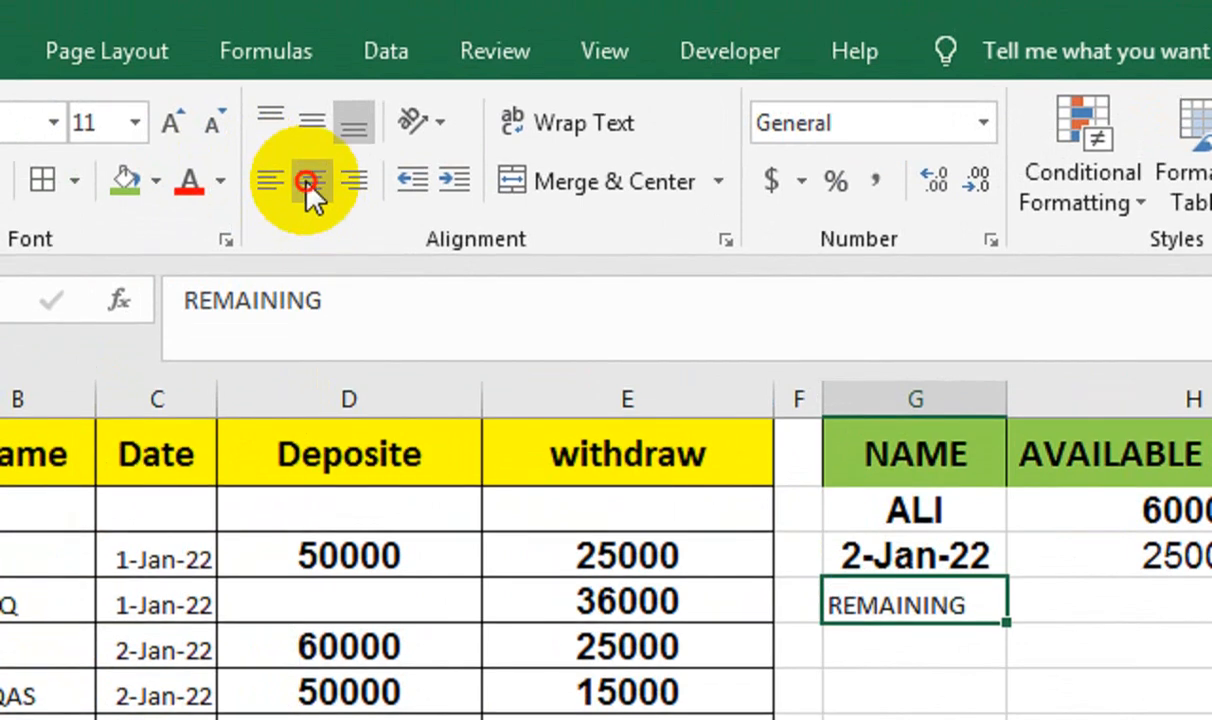
click(307, 182)
click(311, 121)
- Copy the formatting of G2 to G4 and widen column G to fit the label
click(840, 510)
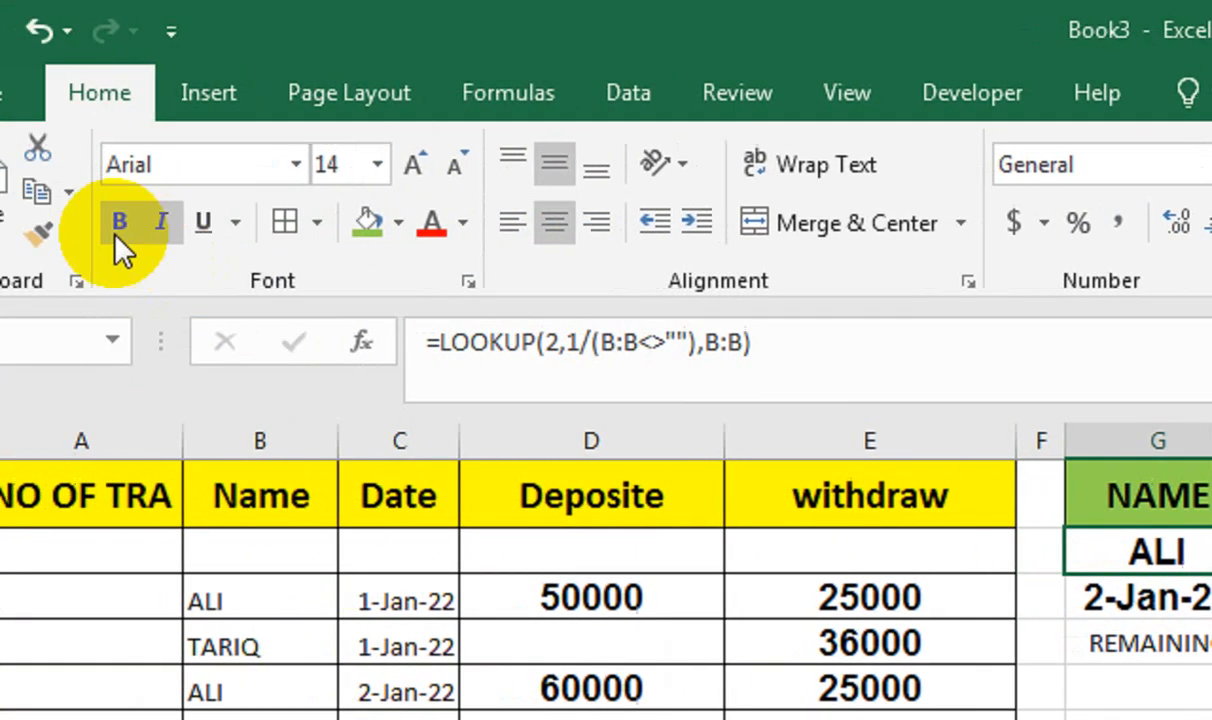
click(40, 233)
click(1140, 645)
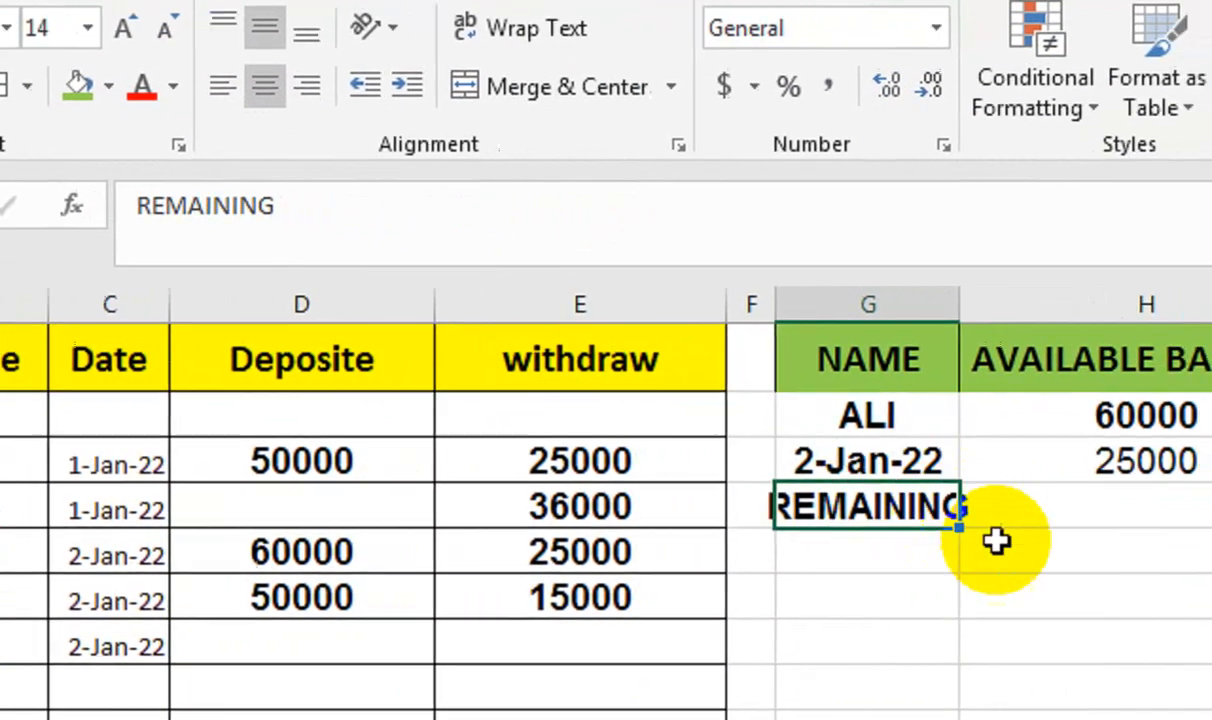
drag(778, 291, 818, 291)
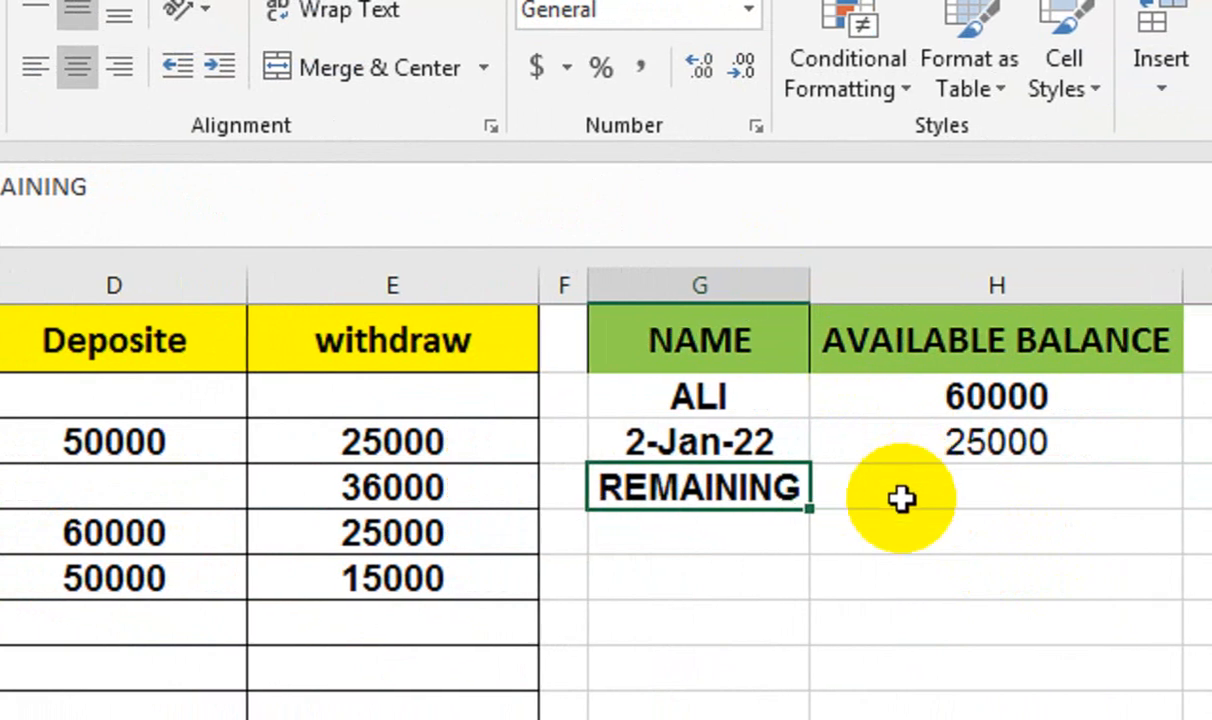
- Enter =40000-H3 in H4 to calculate the withdrawal limit left
click(909, 498)
text(=)
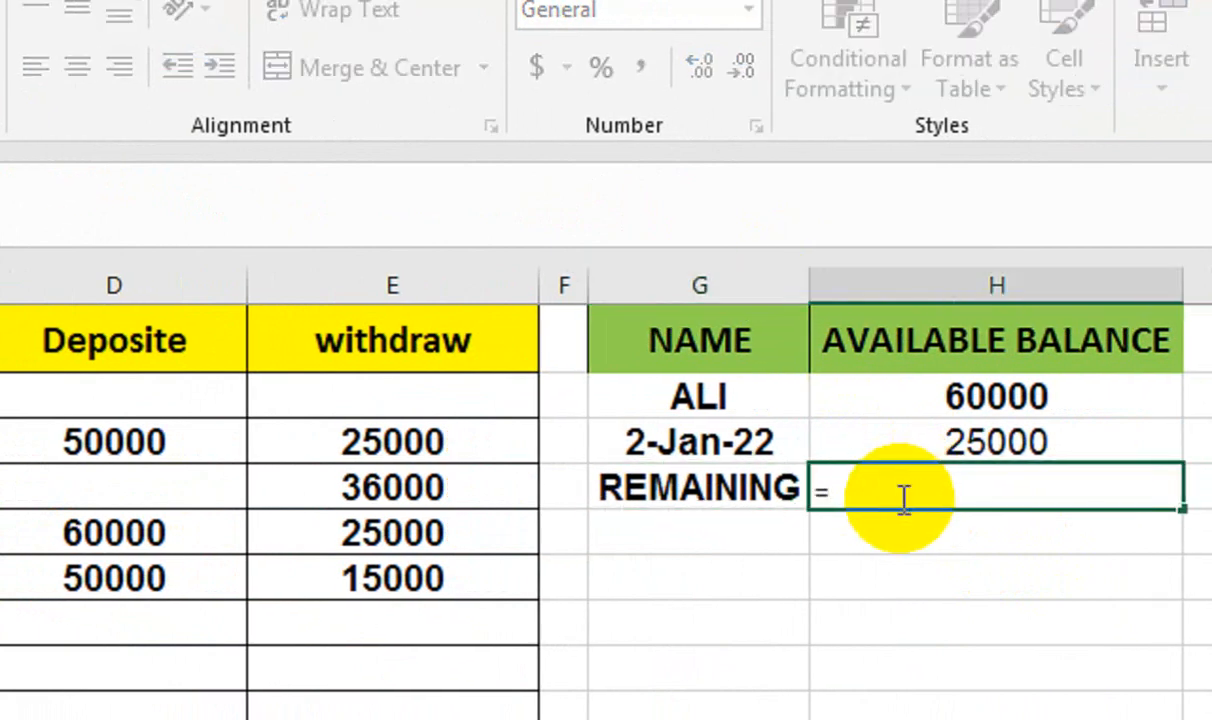
text(H3)
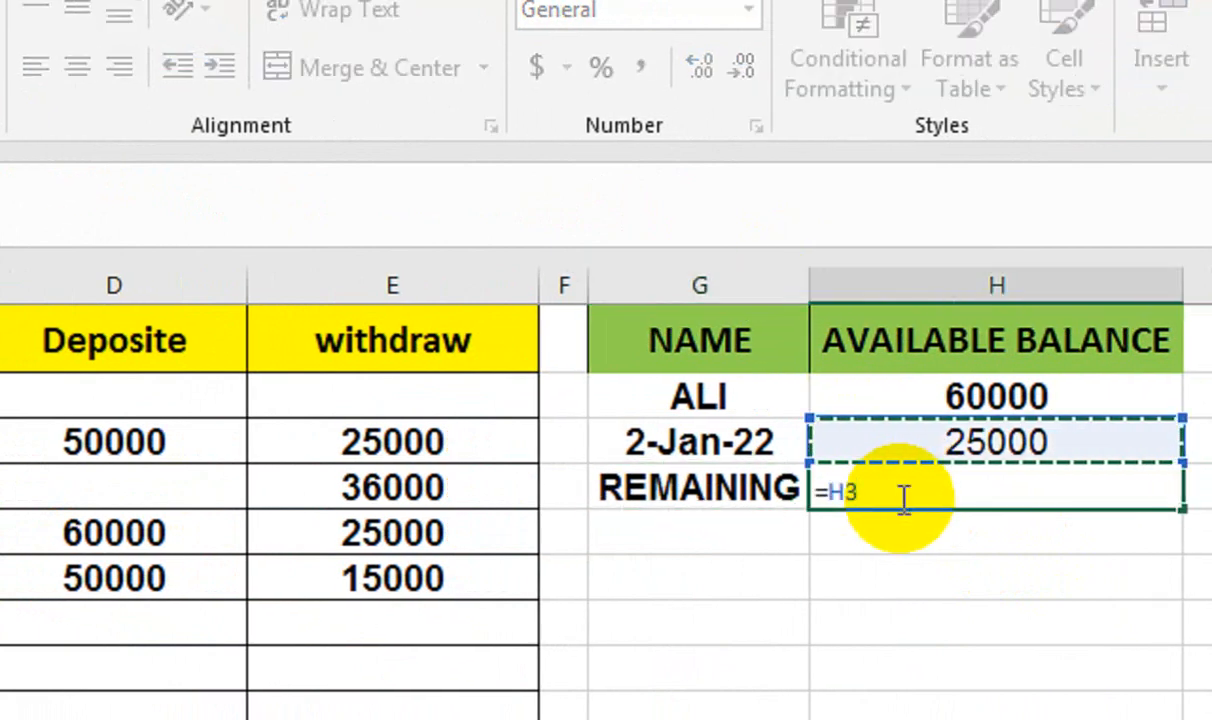
key(BackSpace)
key(BackSpace)
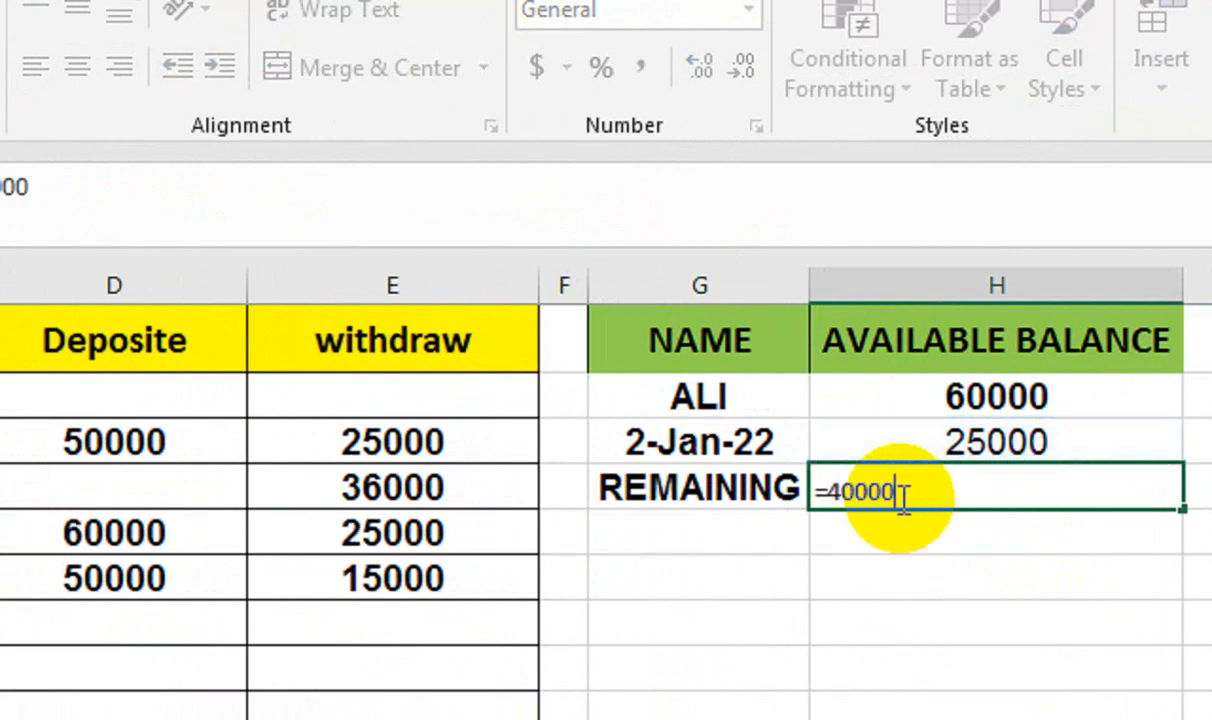
text(40000-)
click(976, 442)
key(Return)
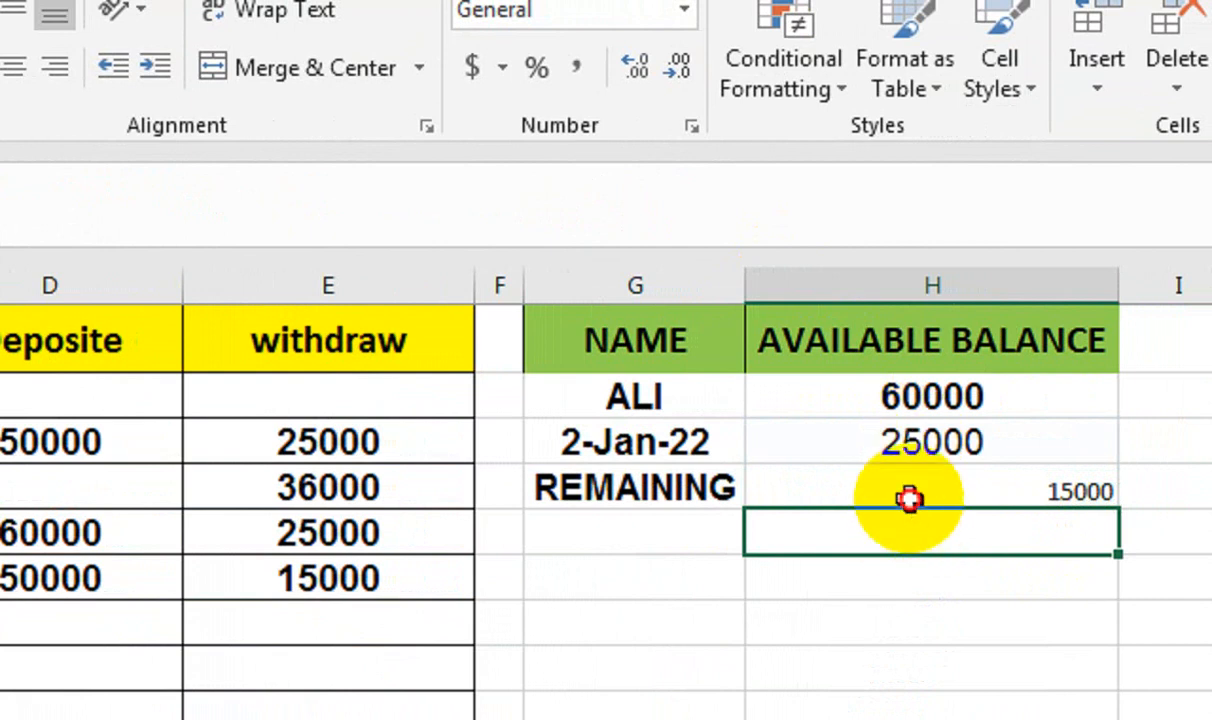
- Copy the formatting of H3 to H4
click(905, 486)
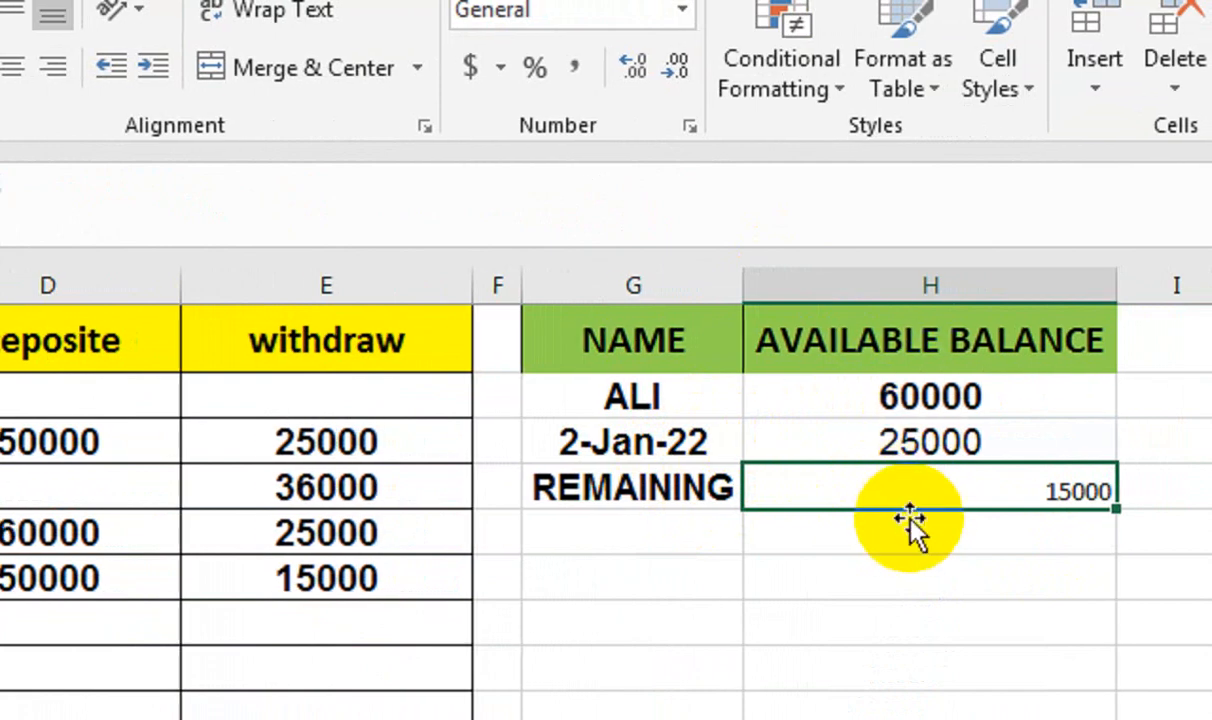
click(908, 445)
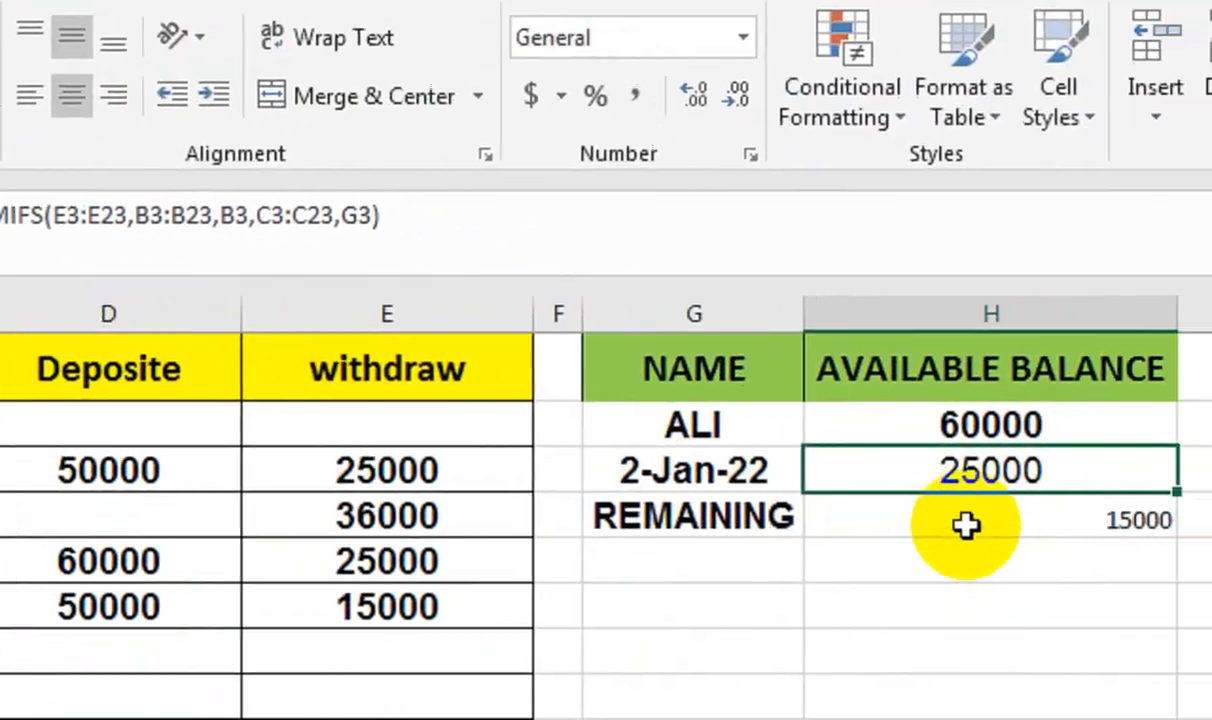
click(1039, 525)
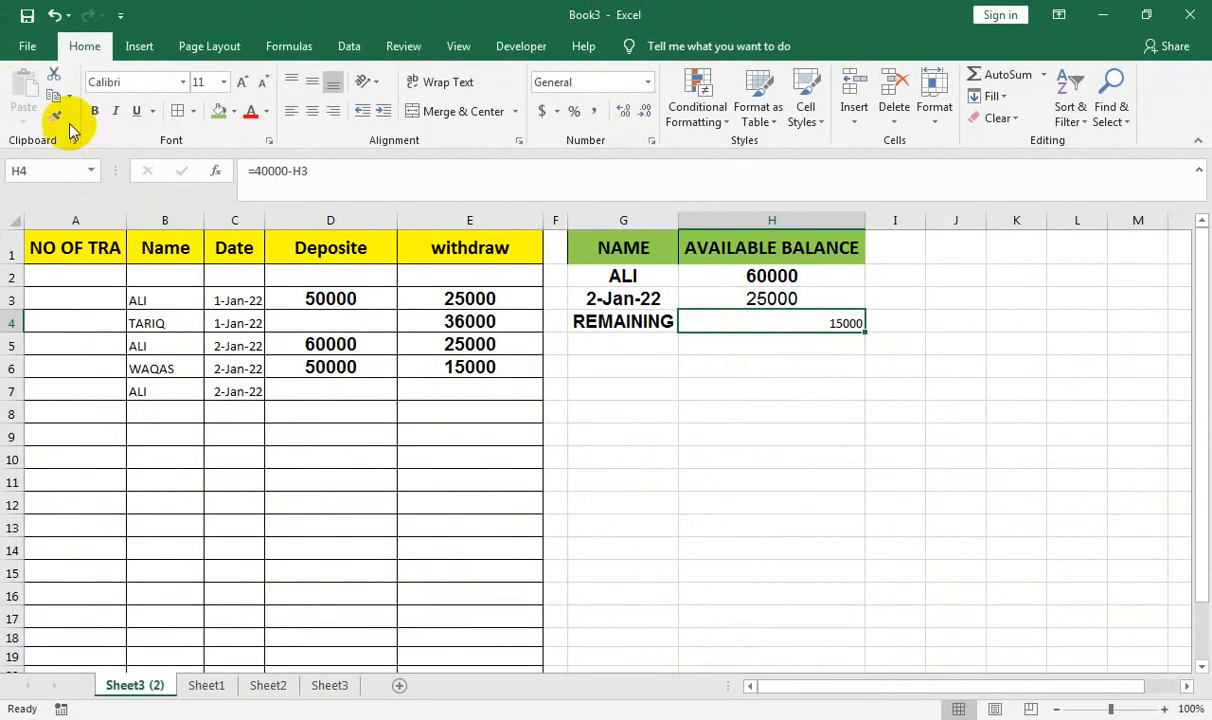
click(56, 118)
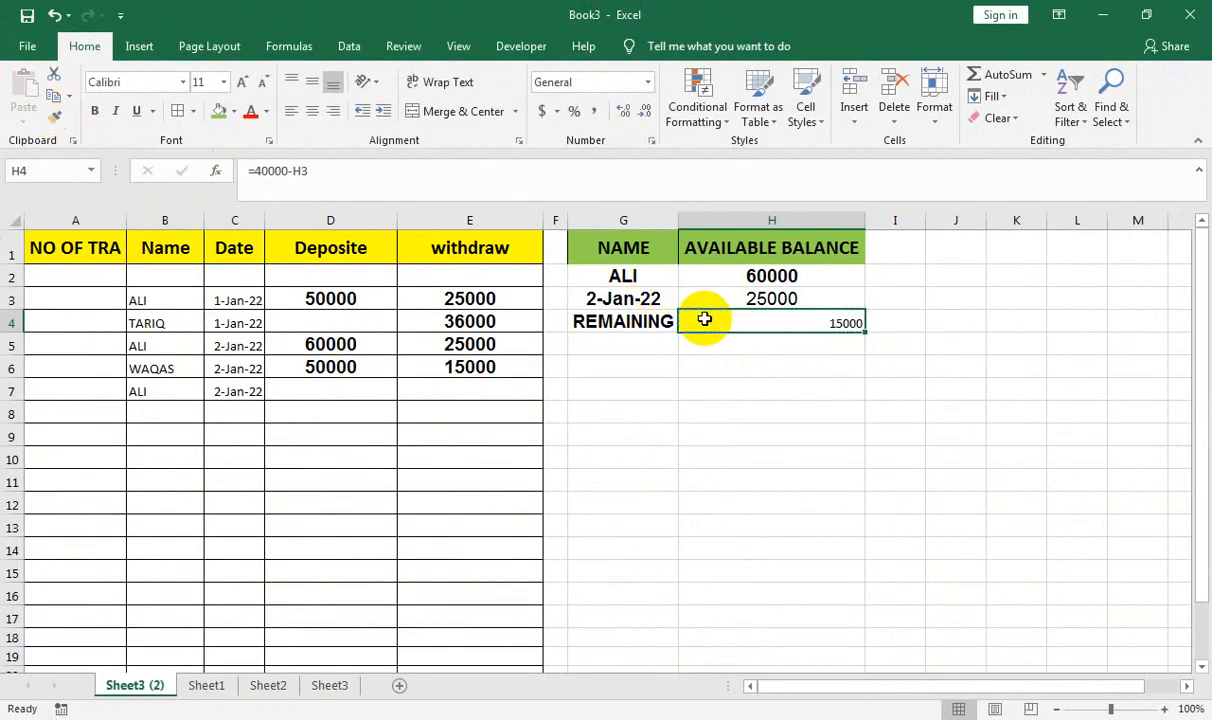
click(685, 295)
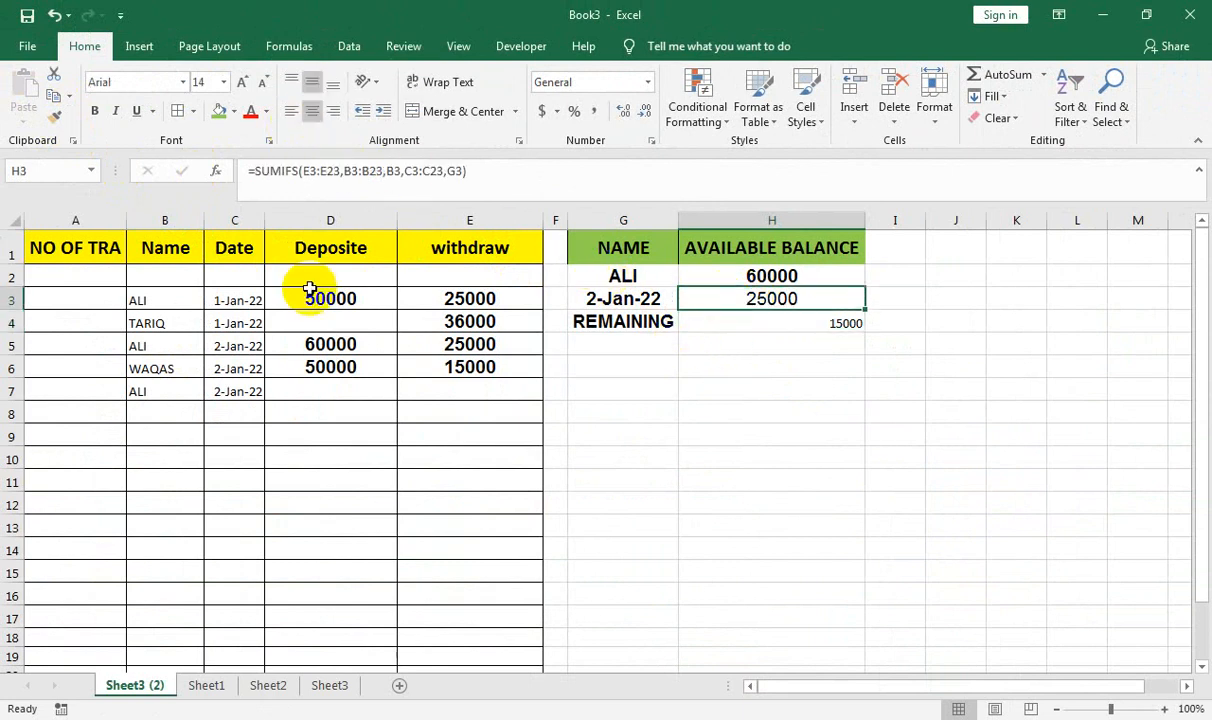
click(760, 320)
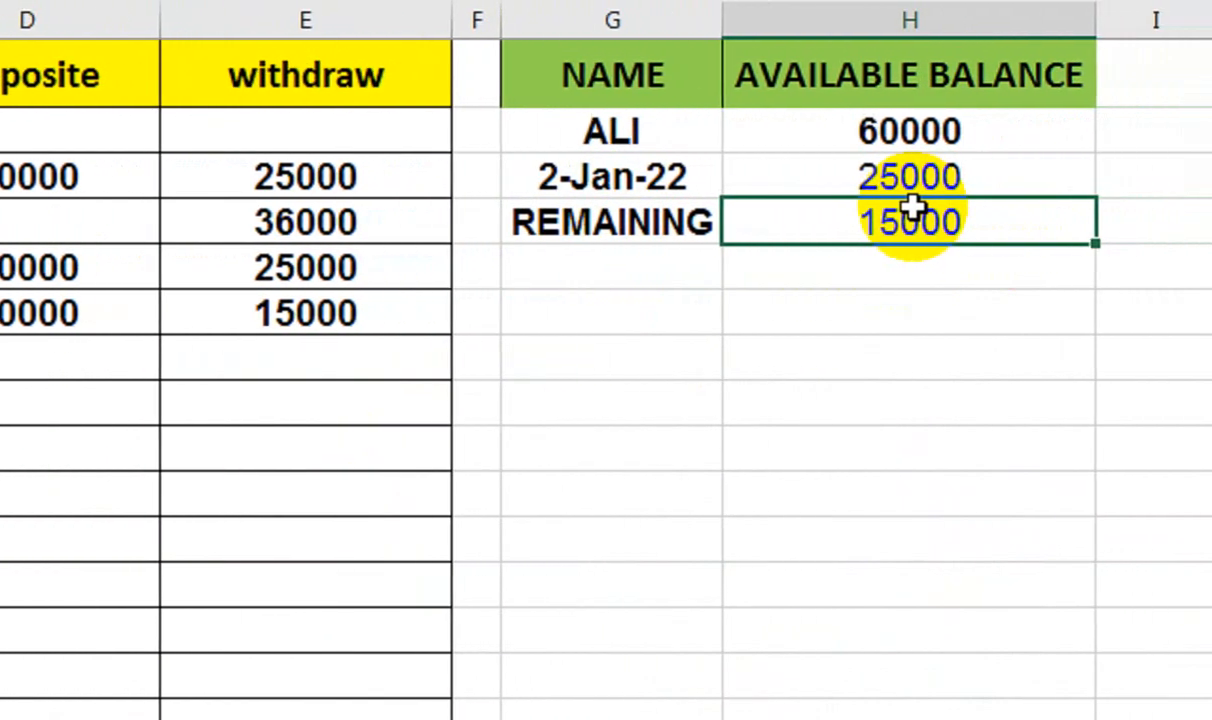
- Change the label in G4 to LIMIT REM
click(541, 222)
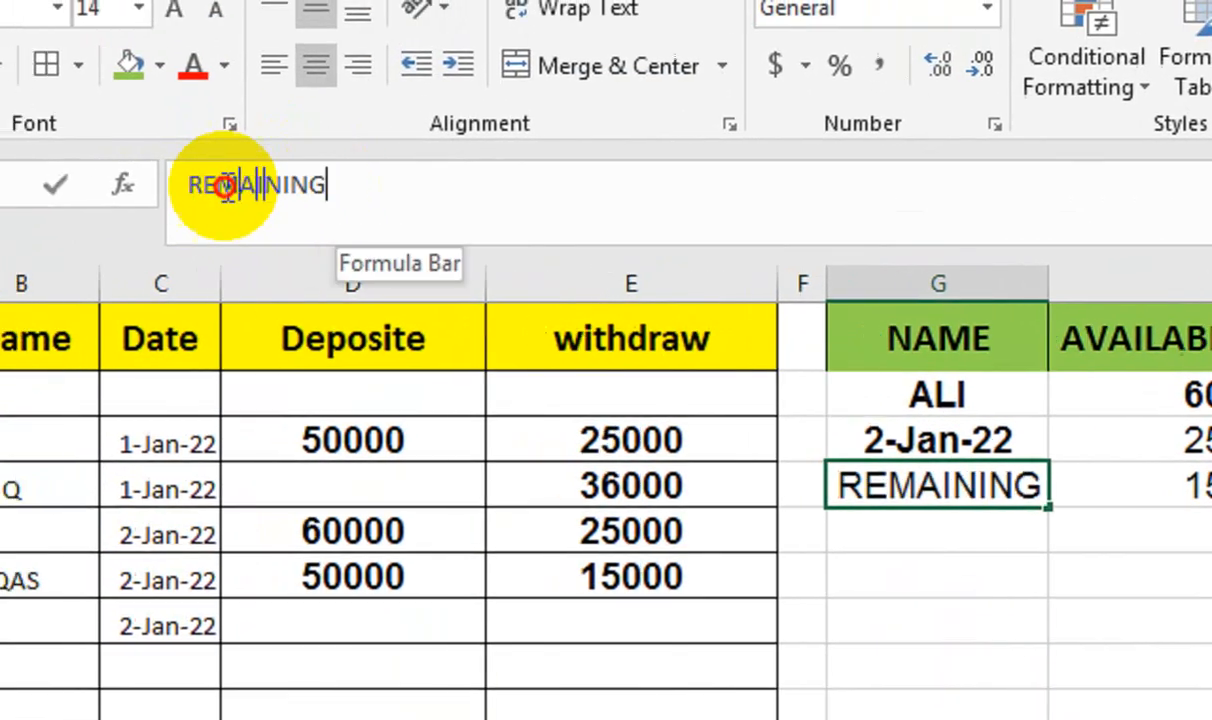
double_click(190, 152)
text(LIMIT RE)
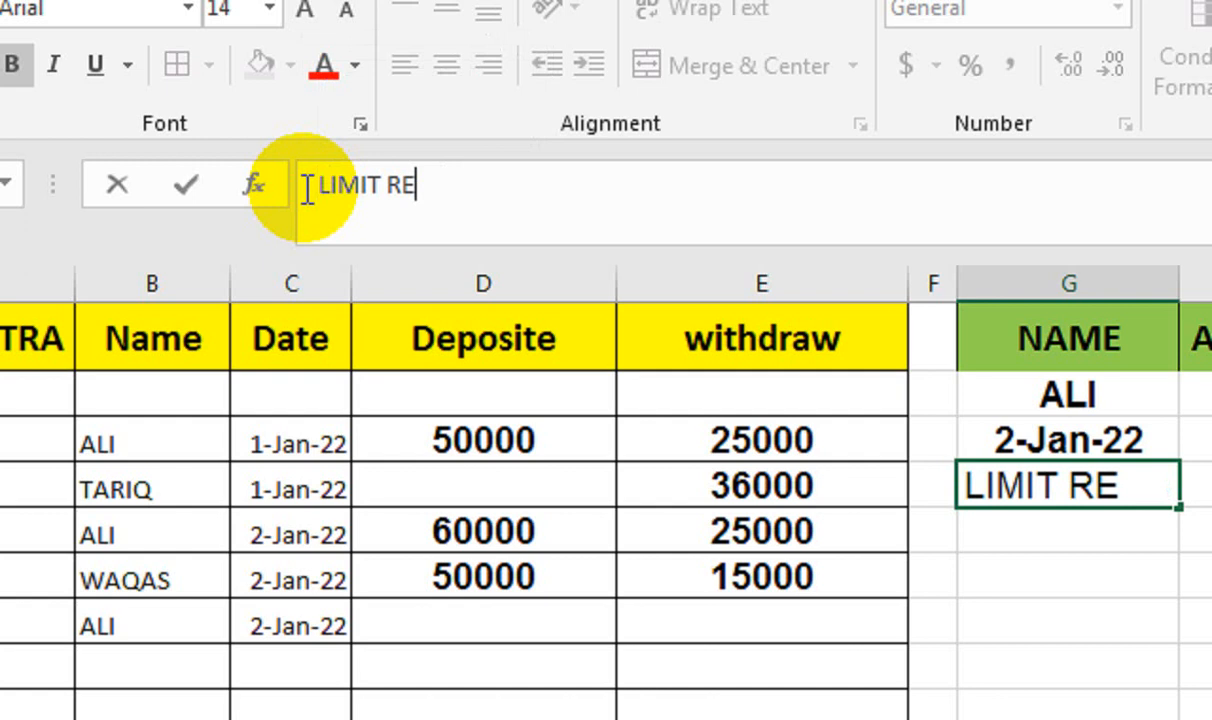
click(1043, 592)
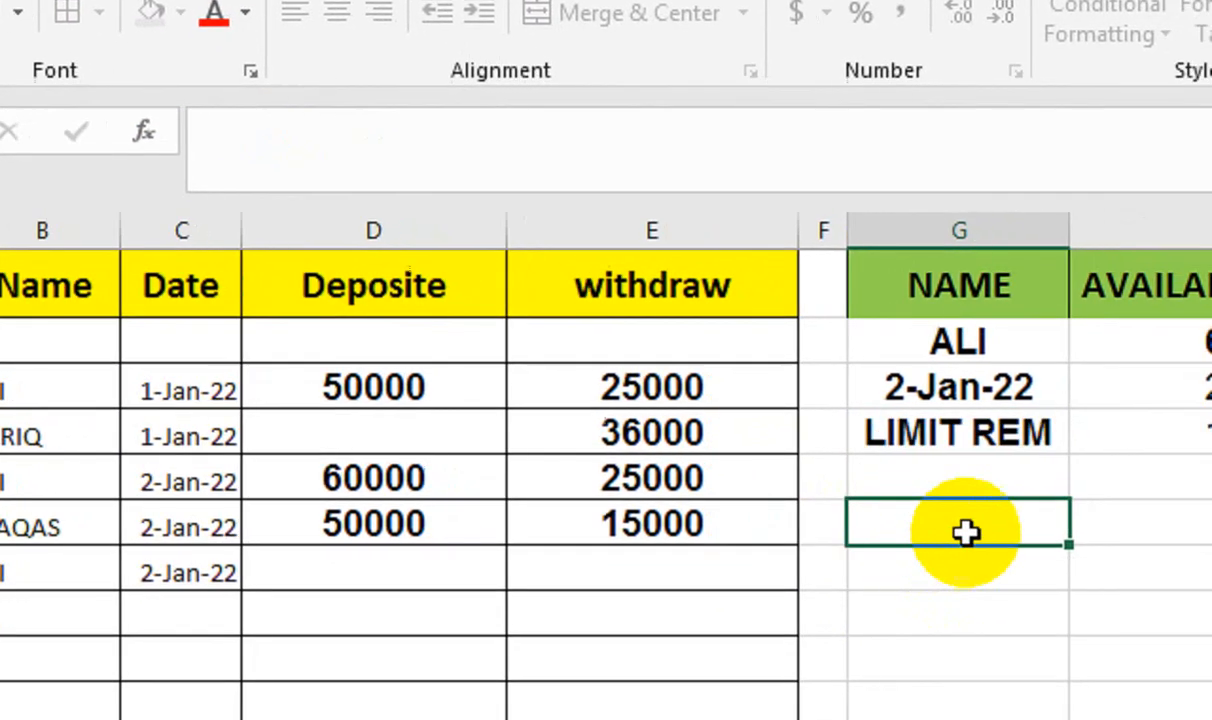
click(1109, 487)
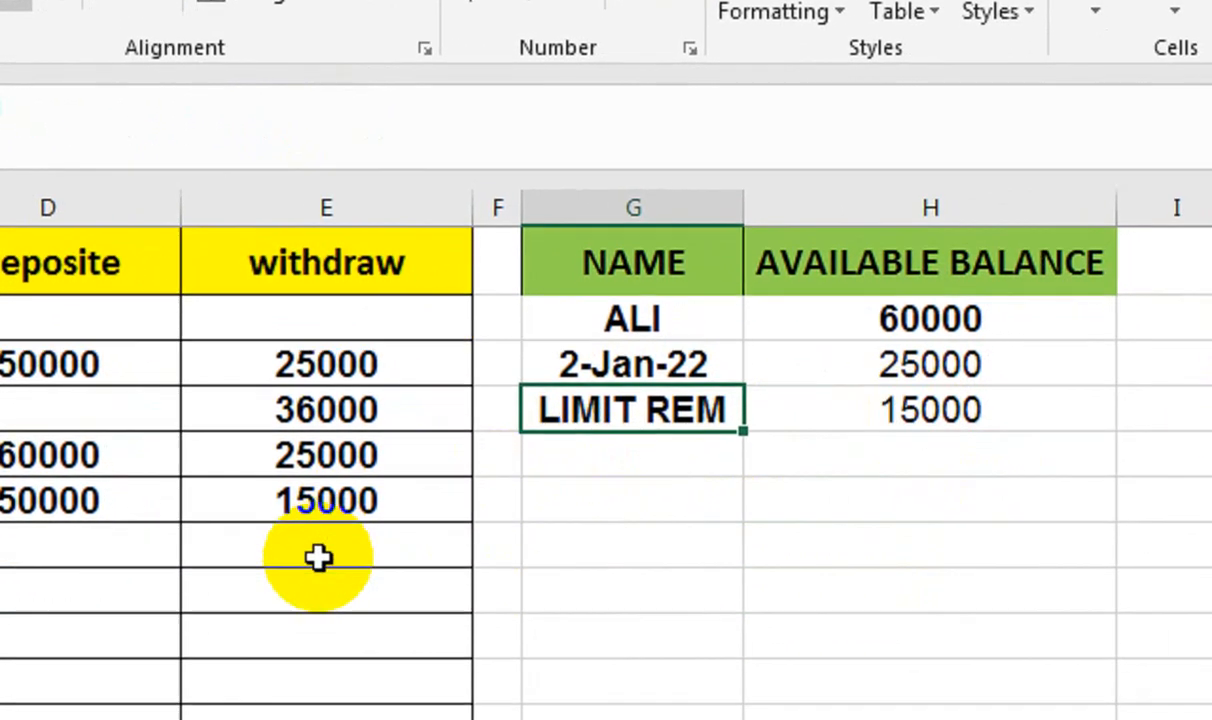
- Enter a withdrawal of 15000 in E7
click(329, 532)
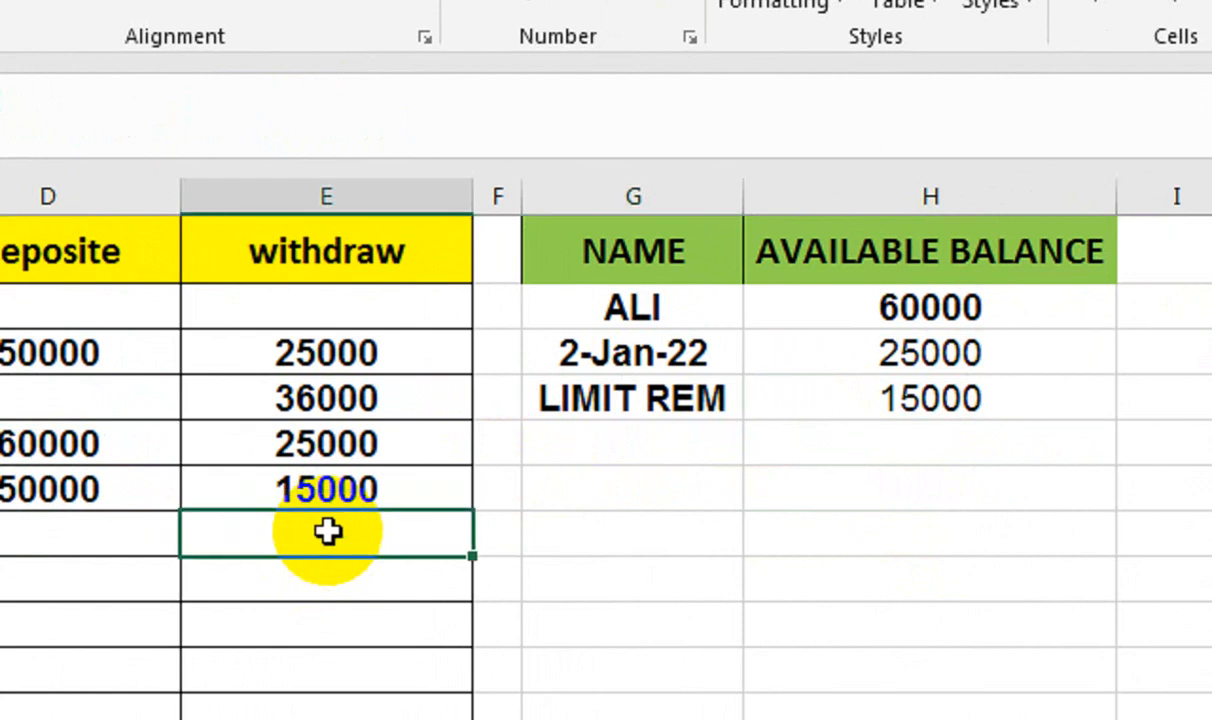
text(15000)
key(Return)
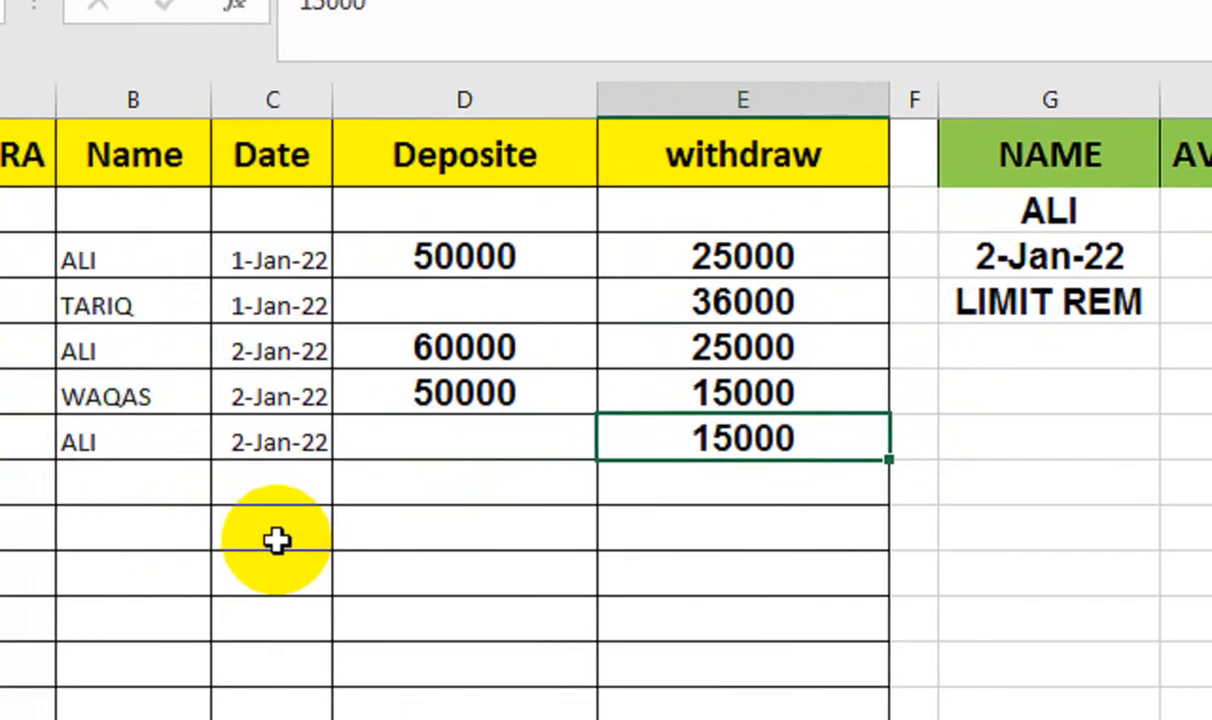
- Add a row 8 entry with the same name as row 7 in B8 and the date 3-JAN in C8
click(162, 482)
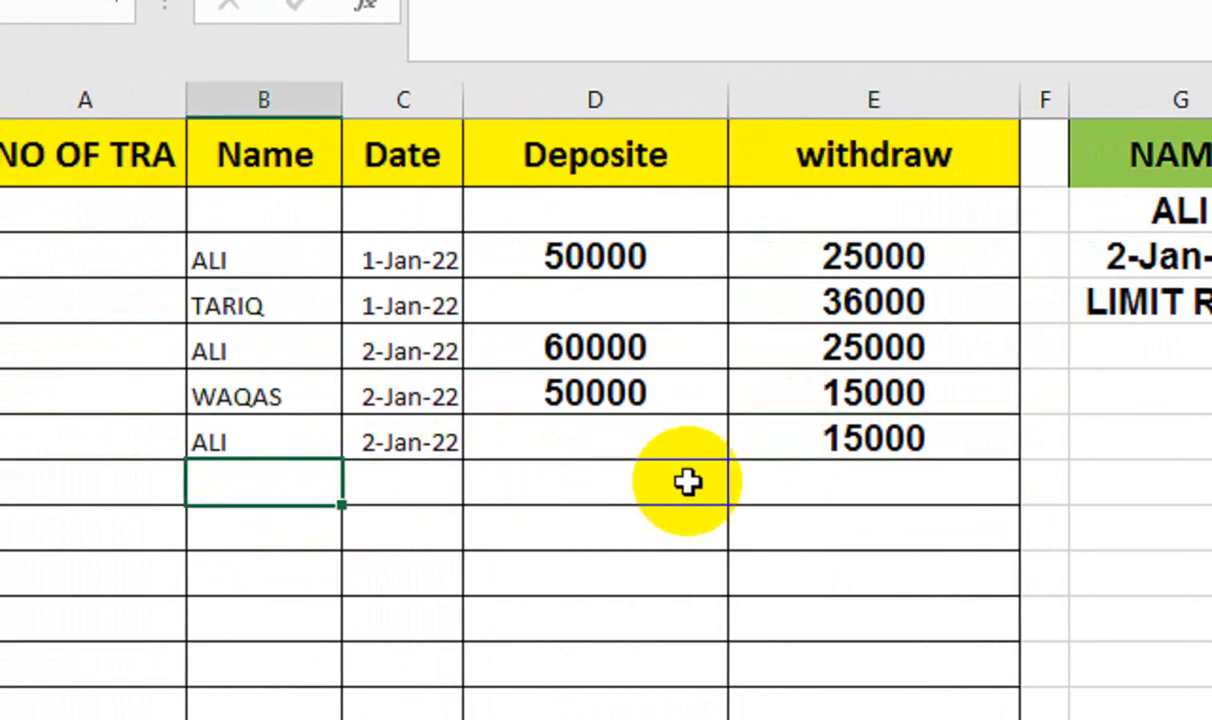
key(Tab)
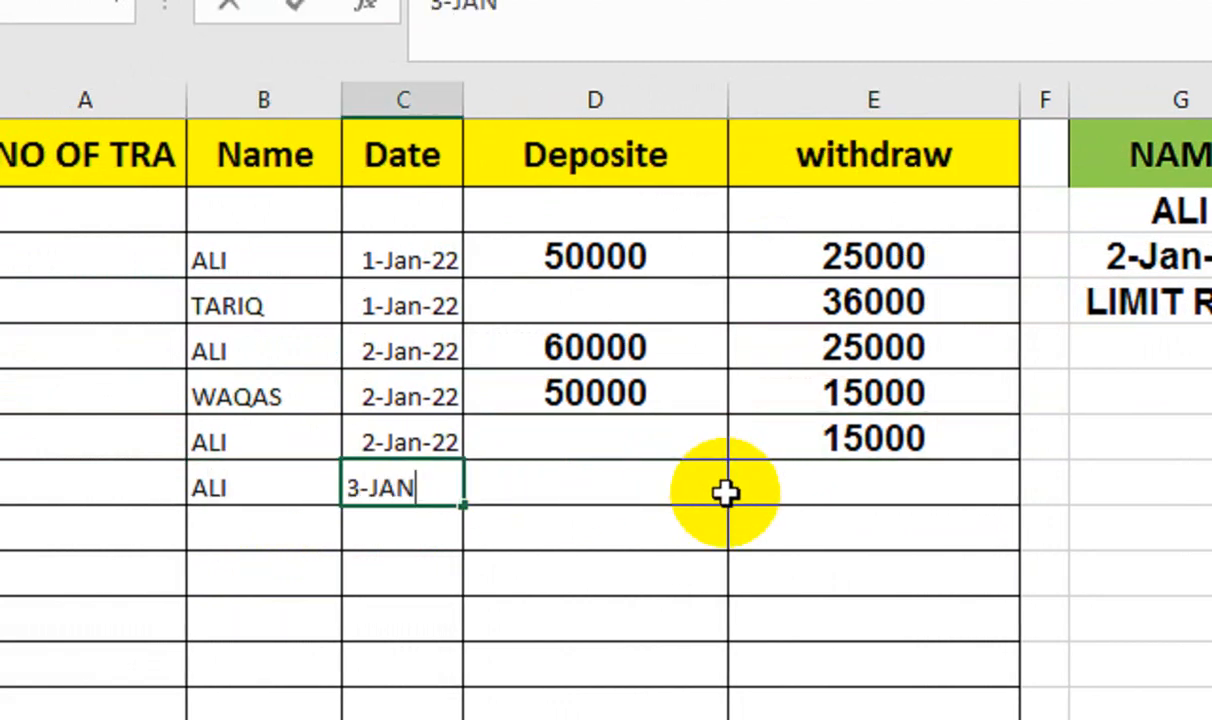
key(Return)
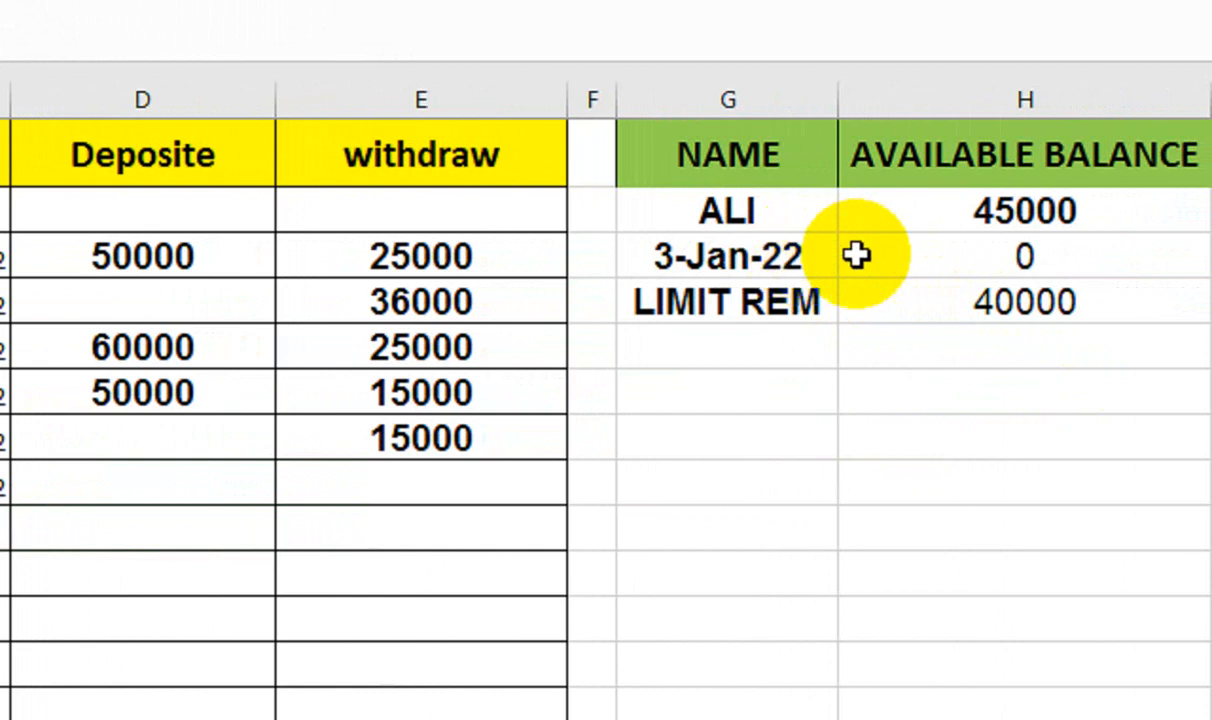
- Enter a withdrawal of 40000 in E8 and try to raise it to 41000 to test the limit
click(405, 470)
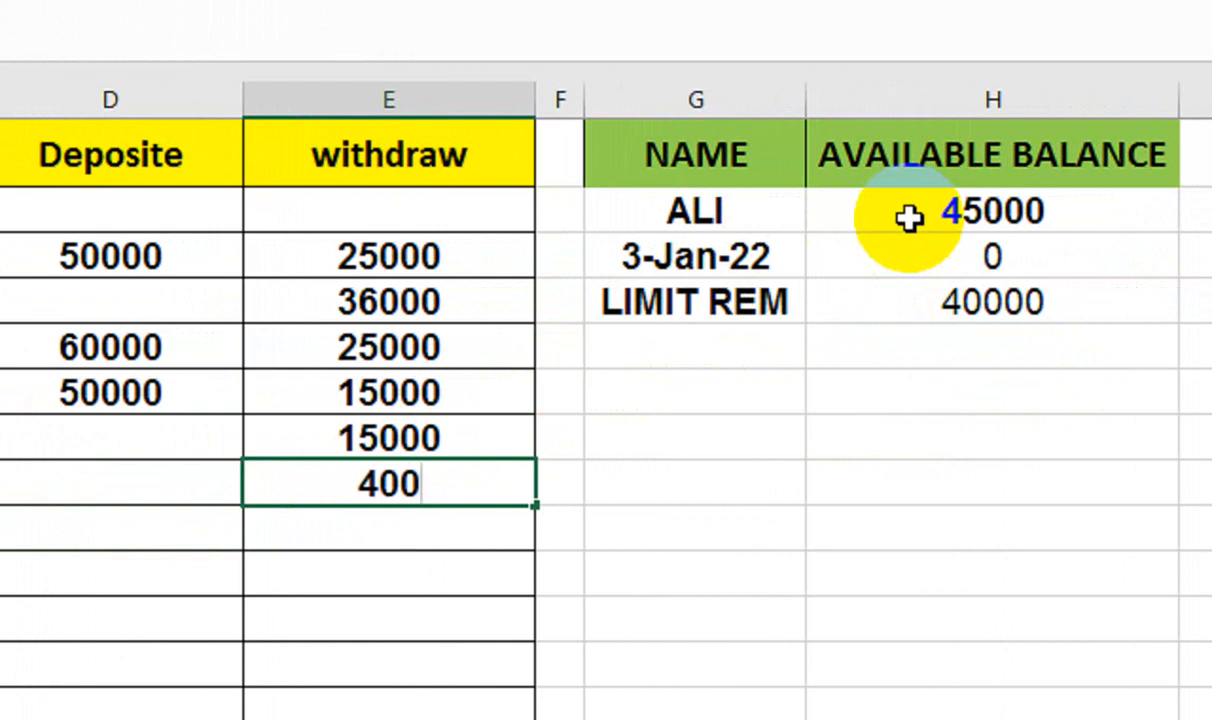
text(40000)
key(Return)
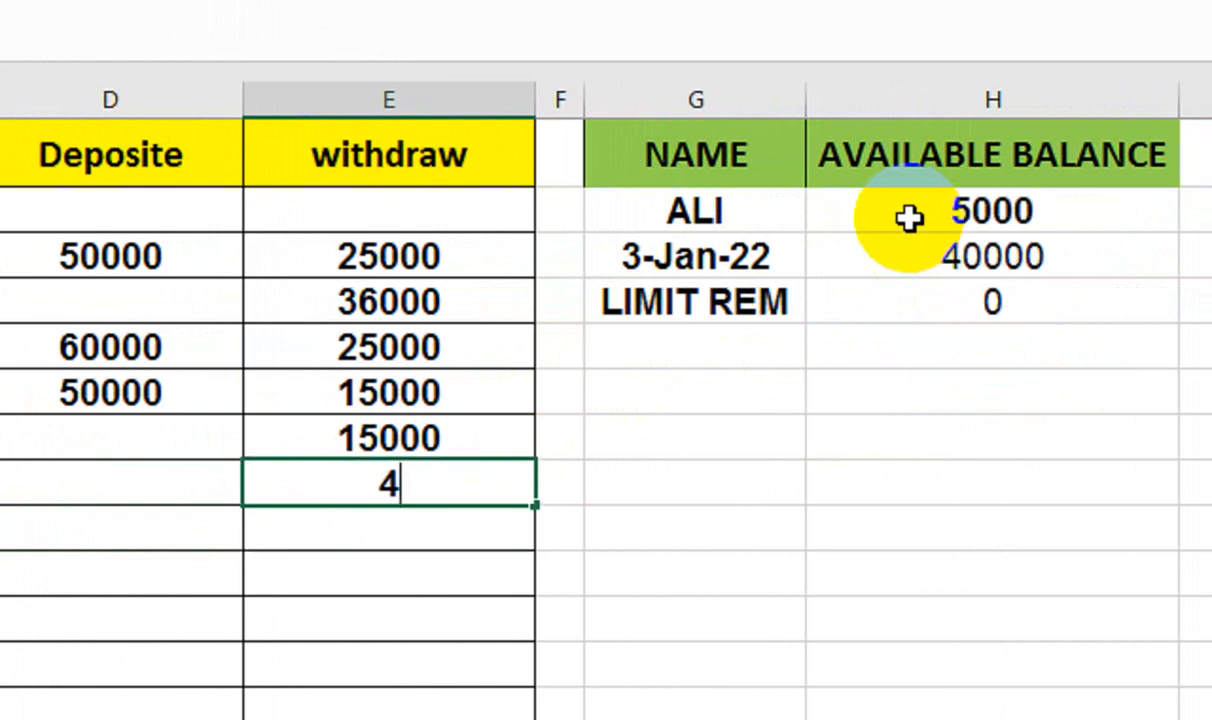
text(41000)
key(Return)
key(Escape)
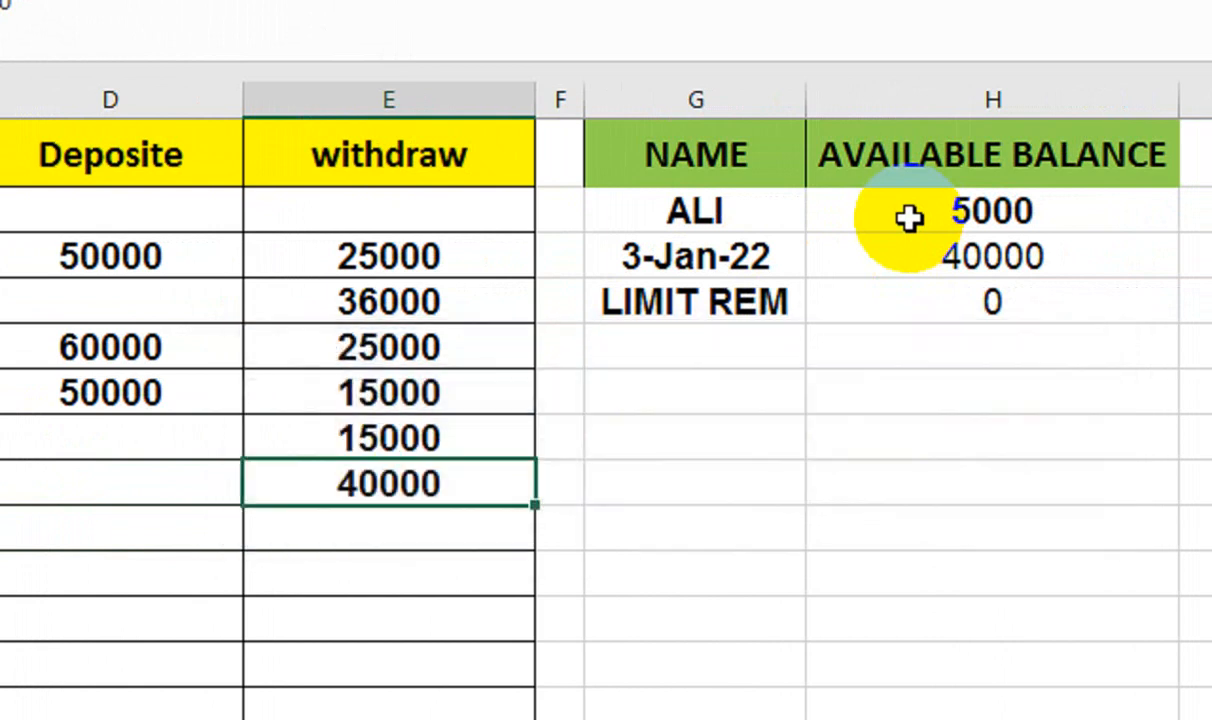
- Set the withdrawal in E8 to 35000 and enter a deposit of 100000 in D8
text(35)
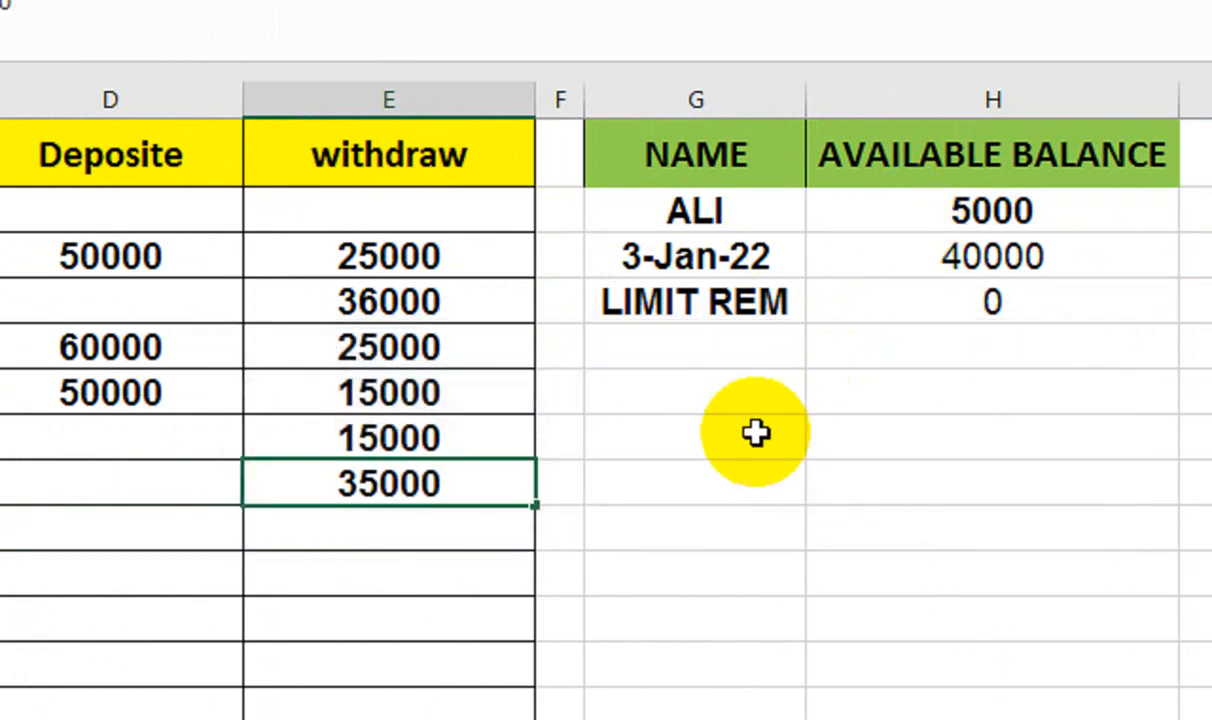
key(Return)
key(Up)
key(Left)
key(Left)
key(Right)
text(100000)
key(Return)
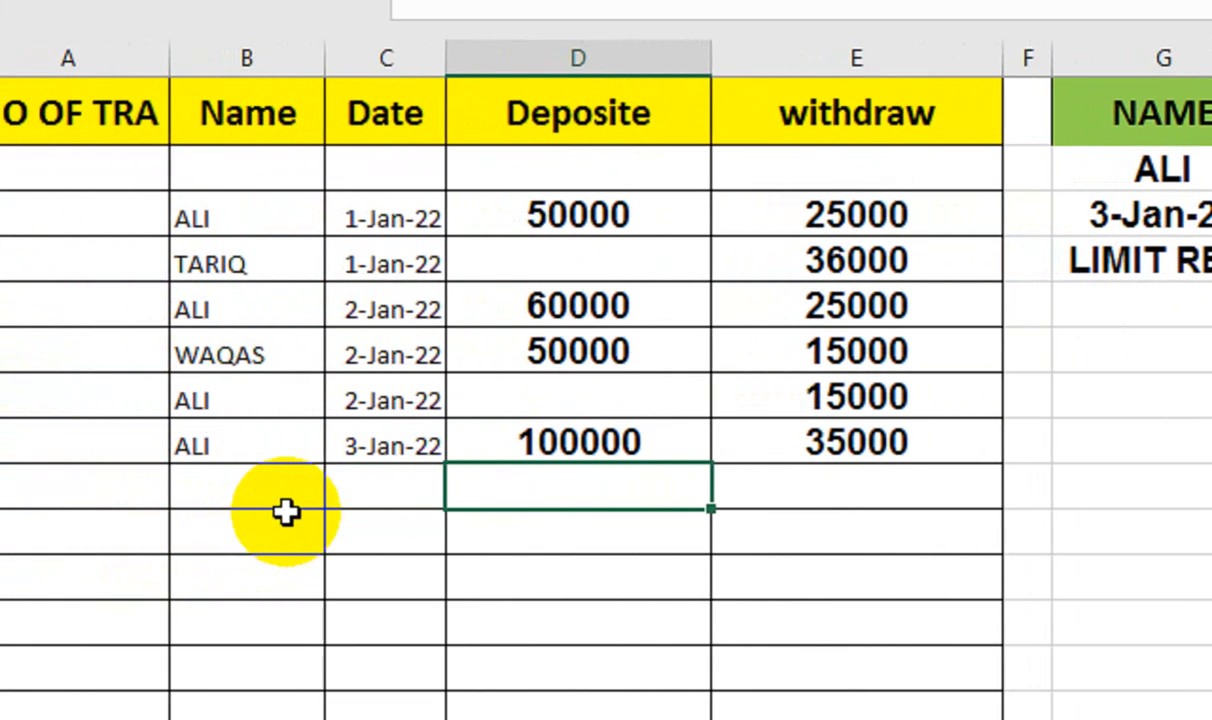
- Add a row 9 entry with the same name as row 6 in B9 and the date 4-Jan-22 in C9
click(302, 507)
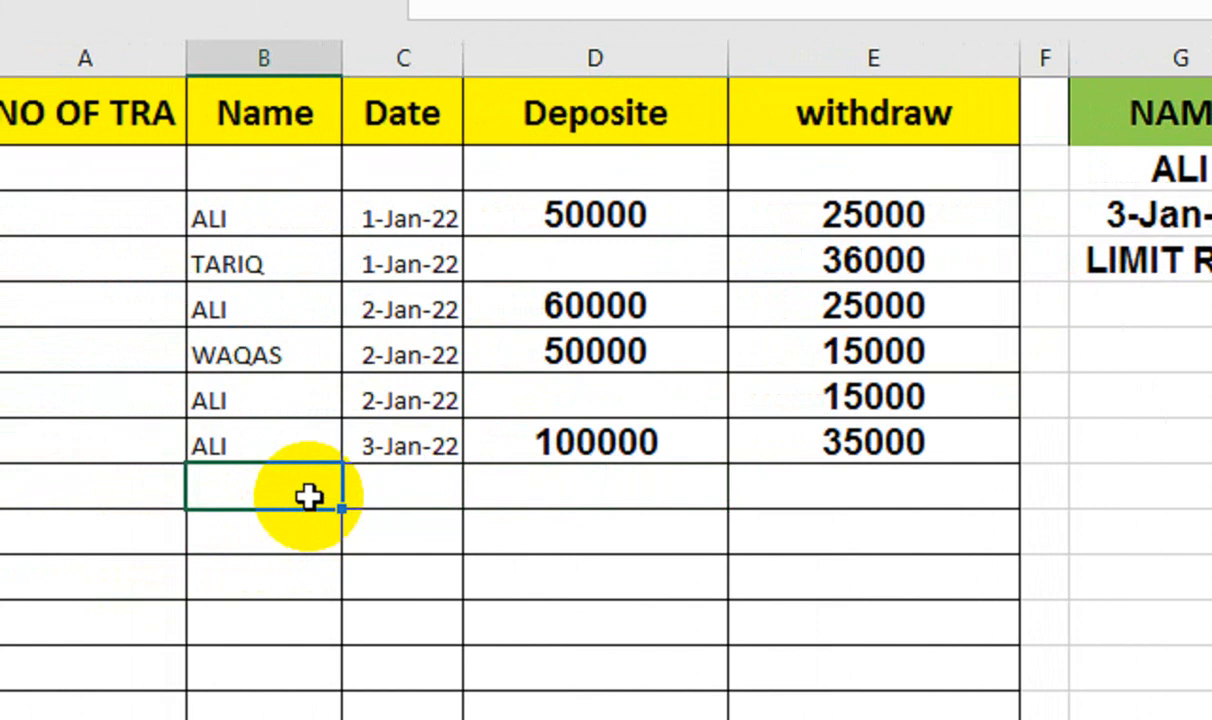
text(WAQAD)
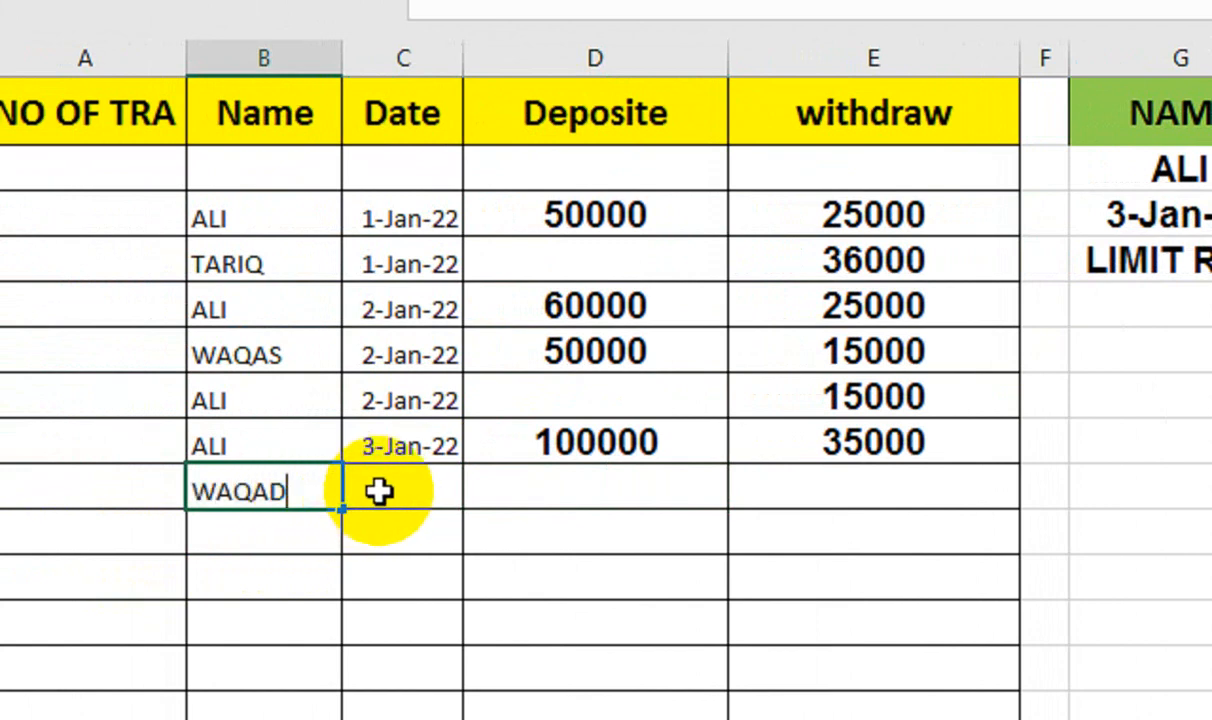
click(392, 489)
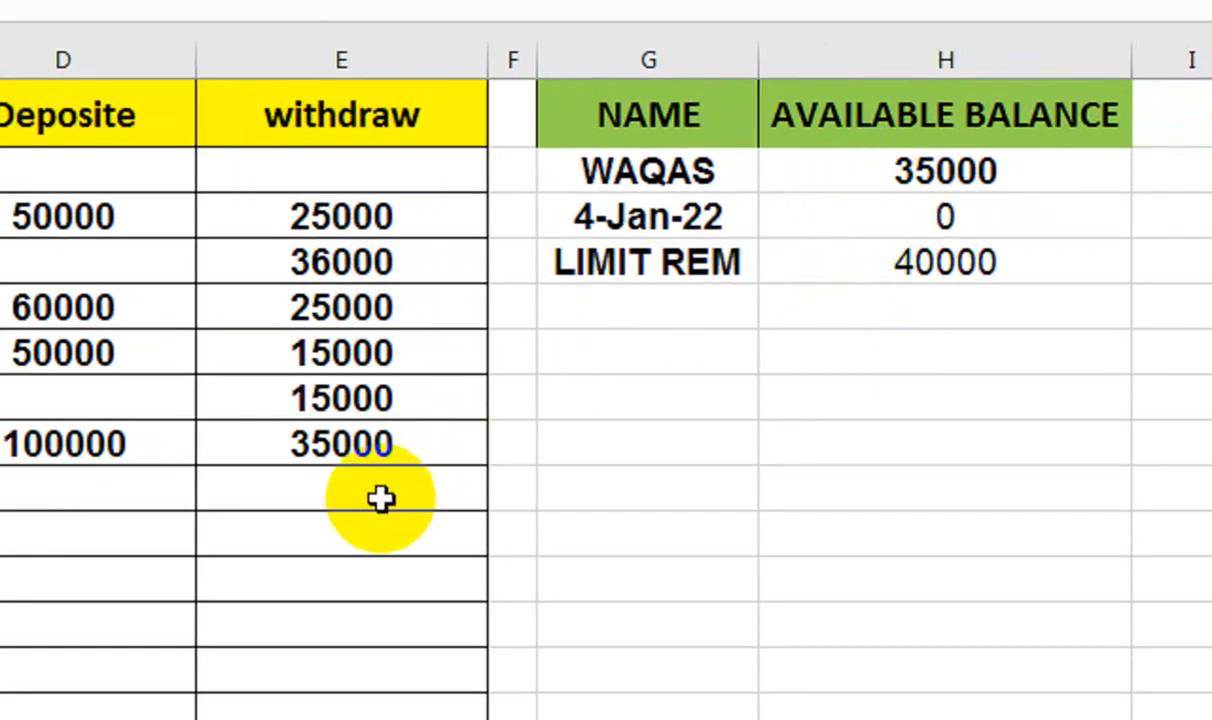
- Enter a withdrawal of 20000 in E9
click(119, 486)
click(454, 486)
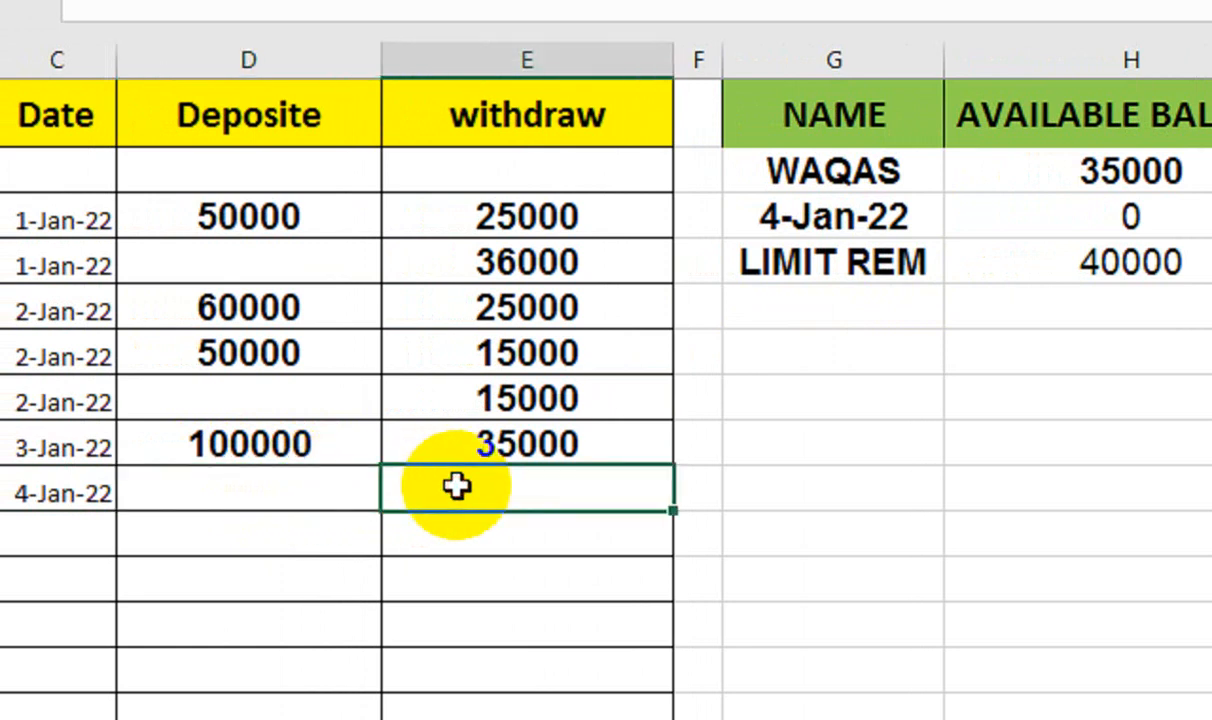
text(2000)
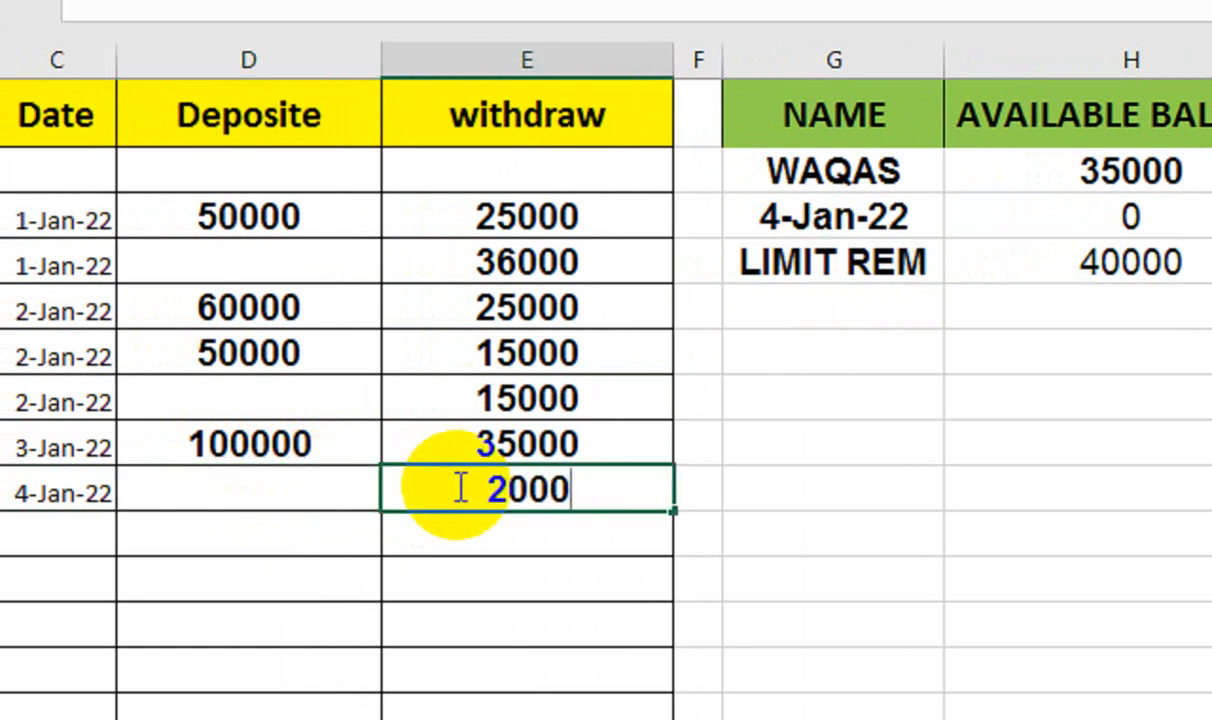
text(0)
key(Return)
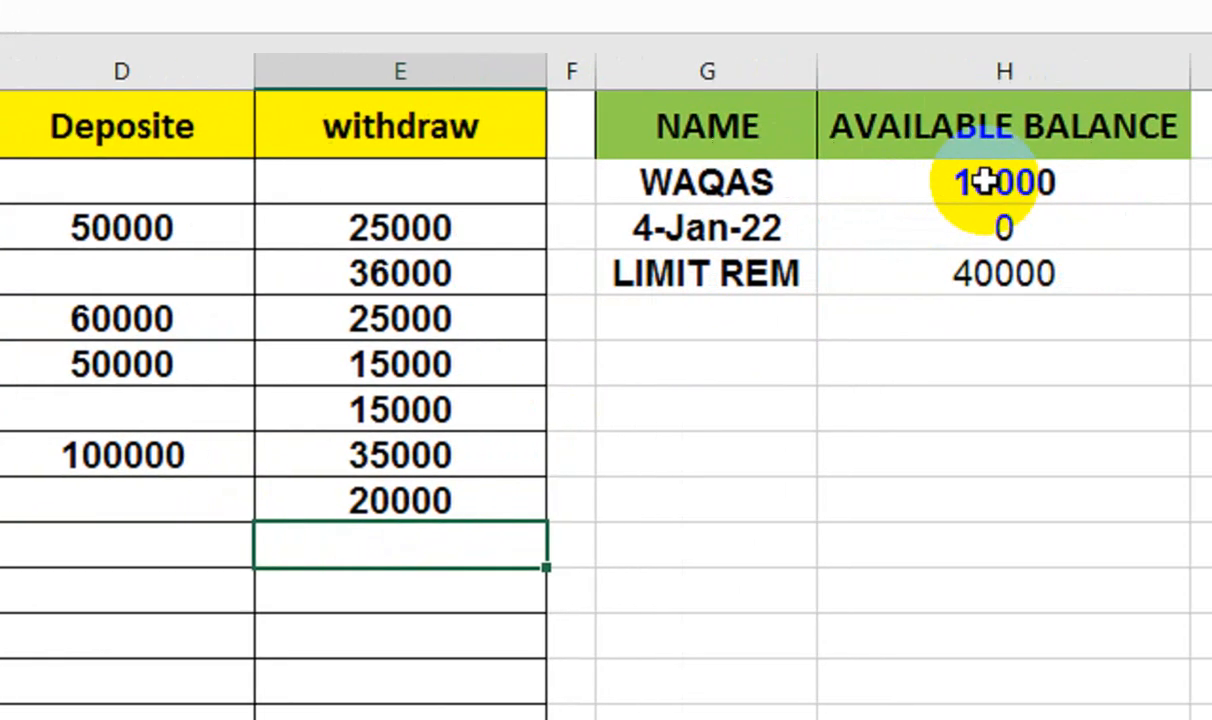
- Copy row 9's name and date down into B10:C10 and enter a deposit of 30000 in D10
click(303, 504)
drag(303, 504, 415, 552)
key(ctrl+d)
click(564, 535)
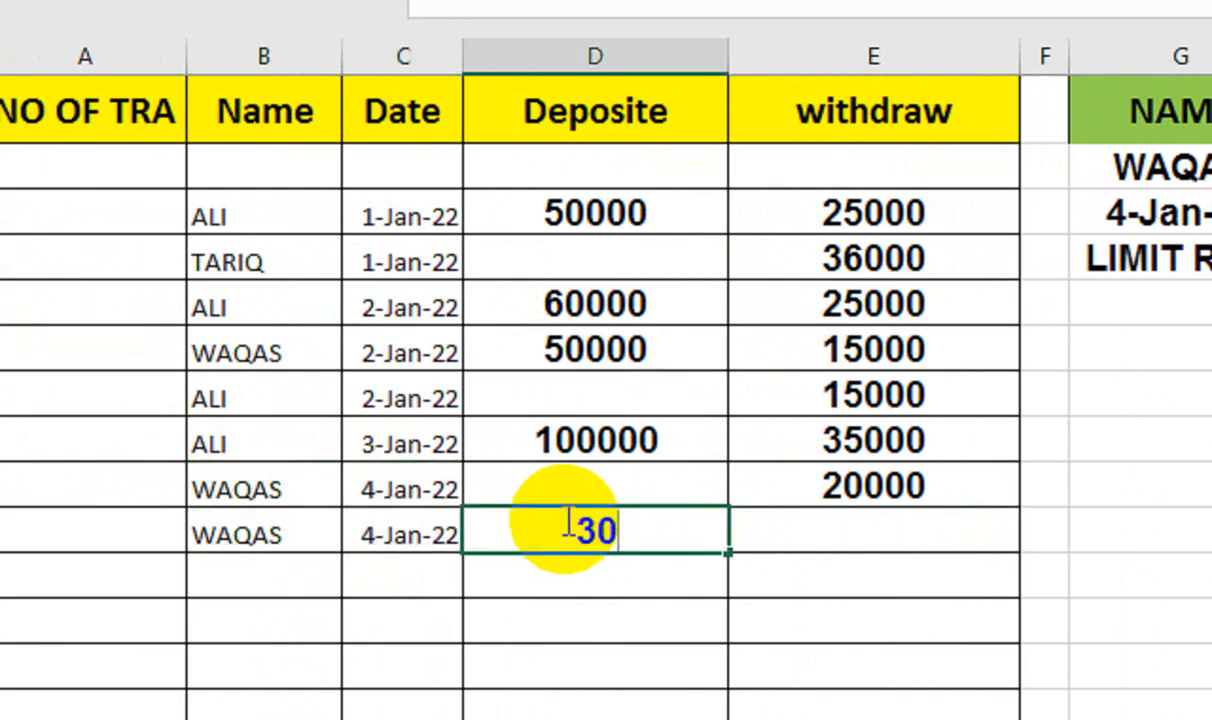
text(30000)
key(Tab)
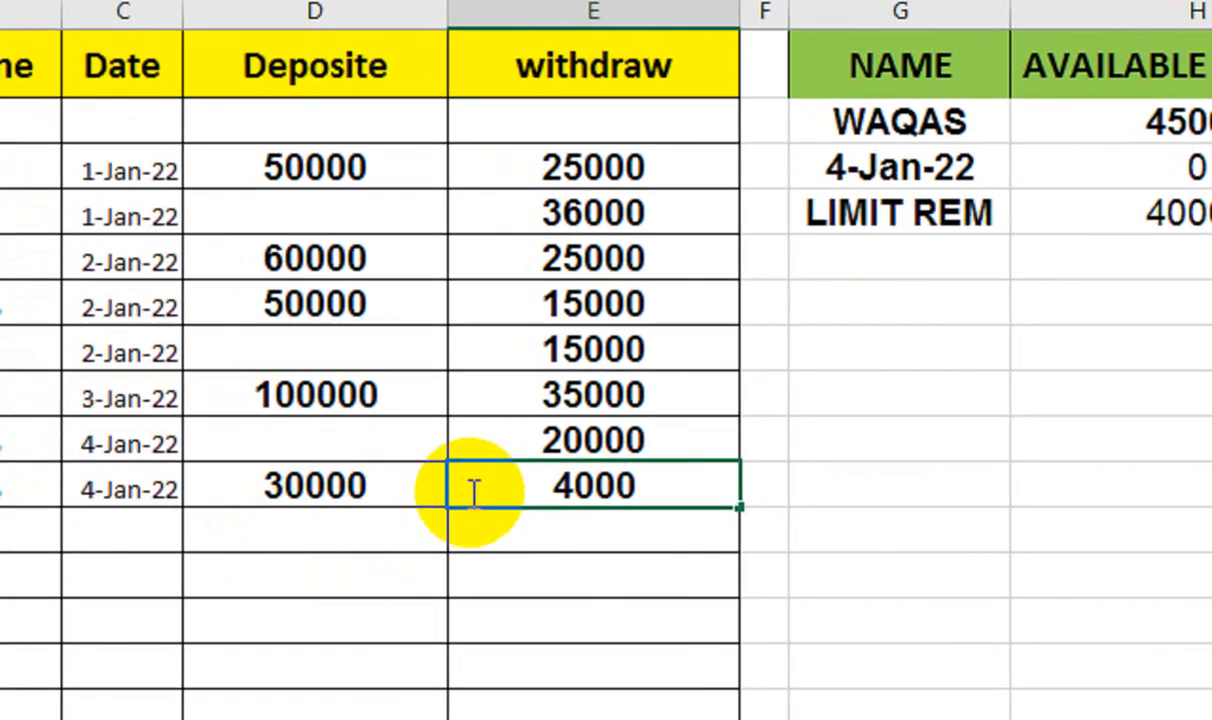
- Enter a withdrawal of 4000 in E10
key(Return)
click(470, 492)
text(0)
key(Return)
- Examine the SUMIFS formula for the date's withdrawals in H3 and the available balance formula in H2
click(830, 410)
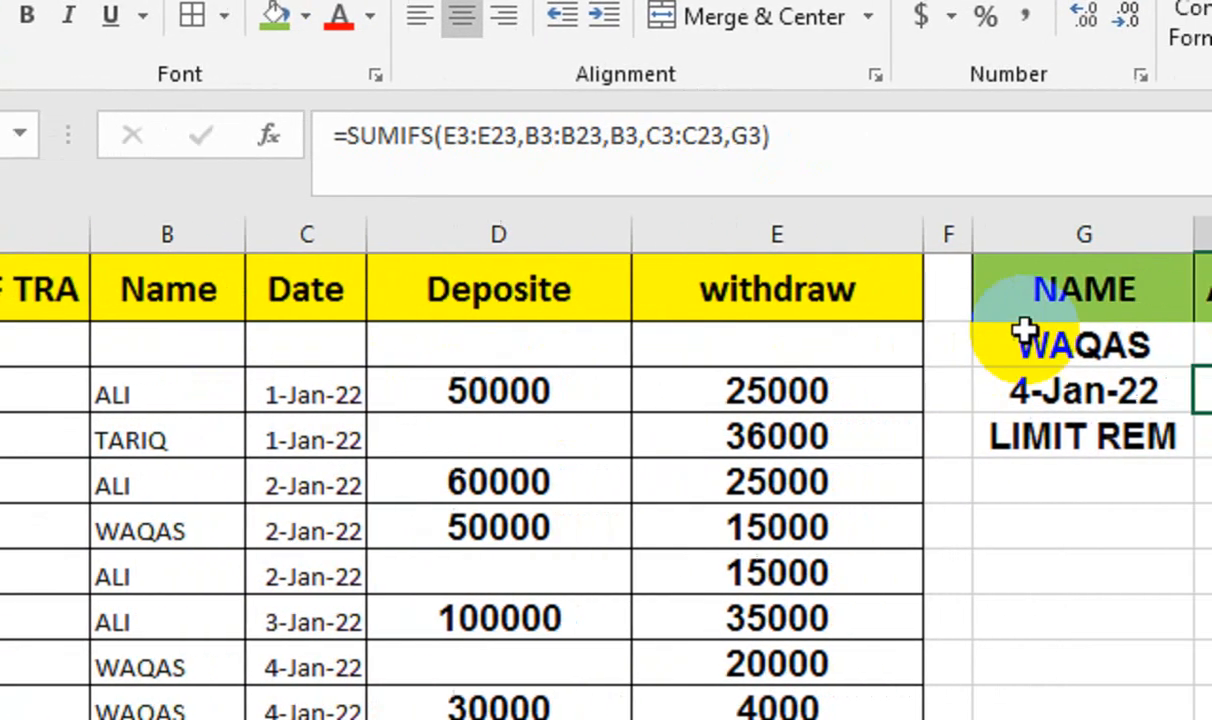
double_click(933, 398)
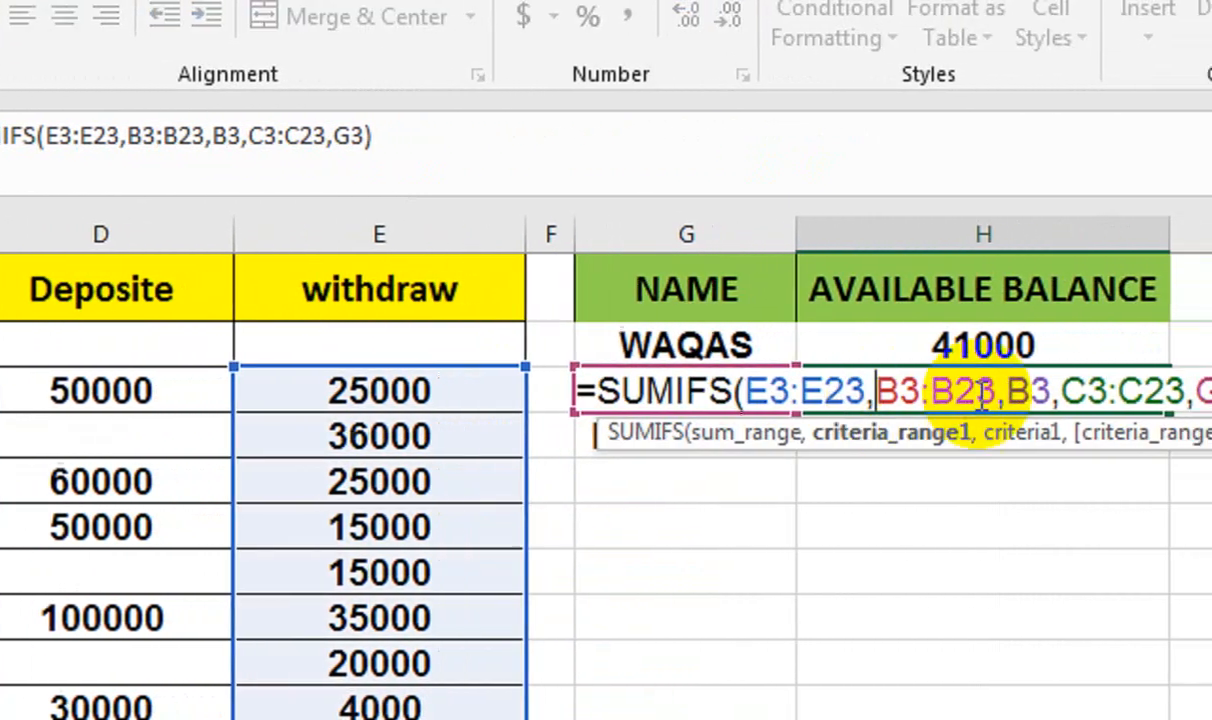
key(Return)
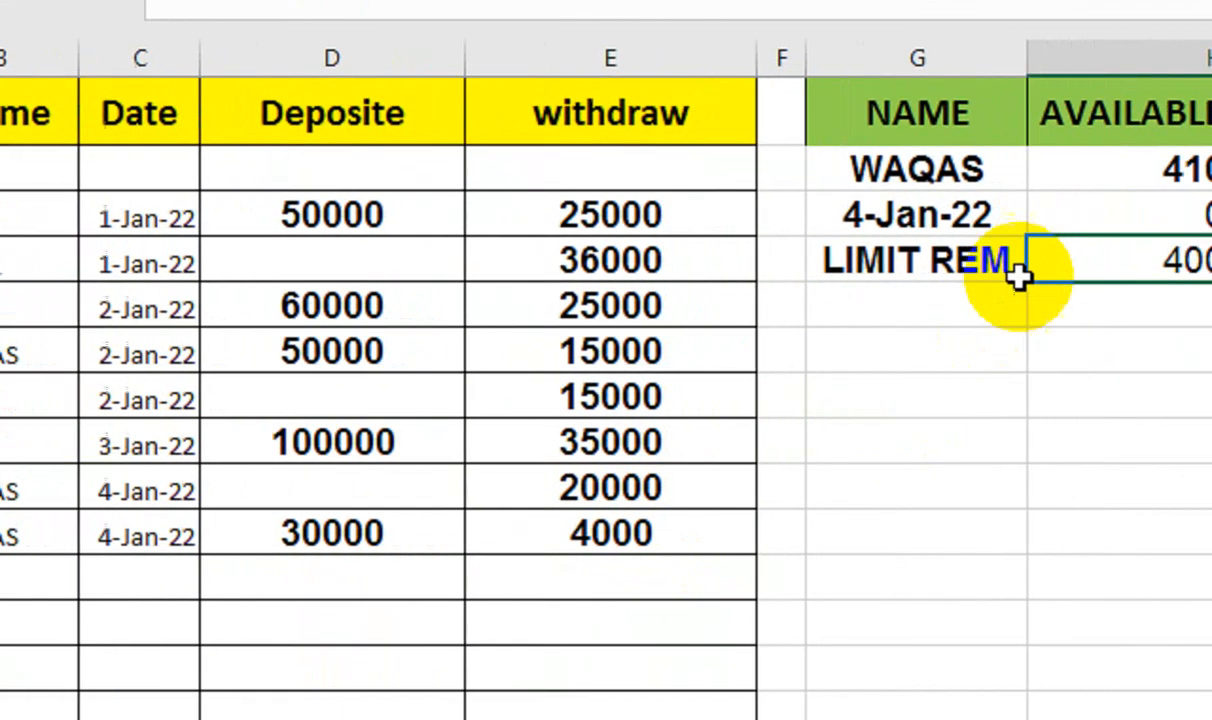
click(965, 170)
double_click(965, 170)
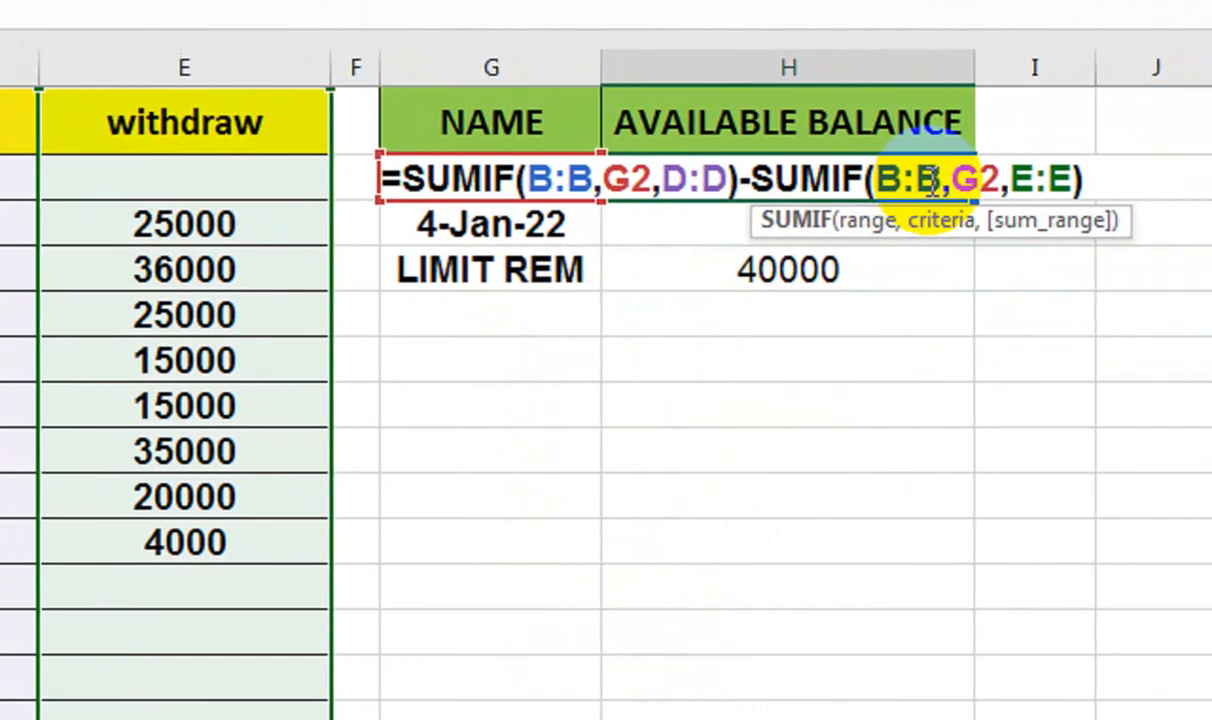
key(Return)
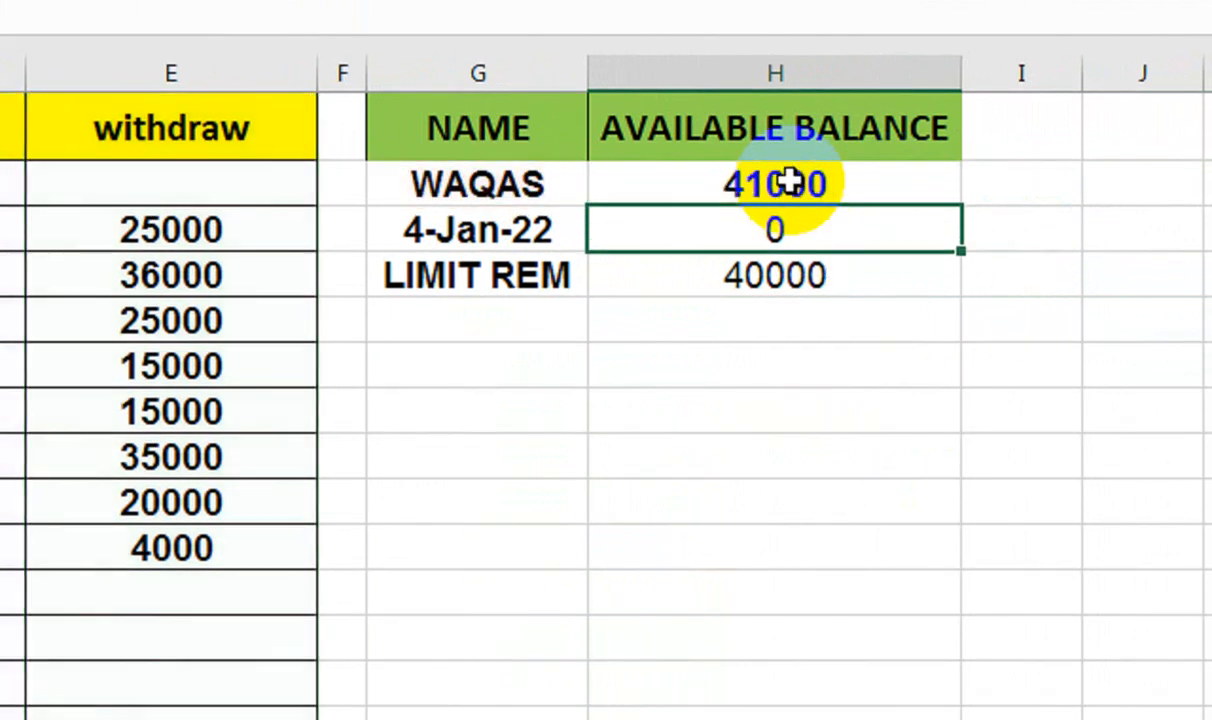
- Change the name criterion in H3's SUMIFS formula from B3 to G2
double_click(795, 244)
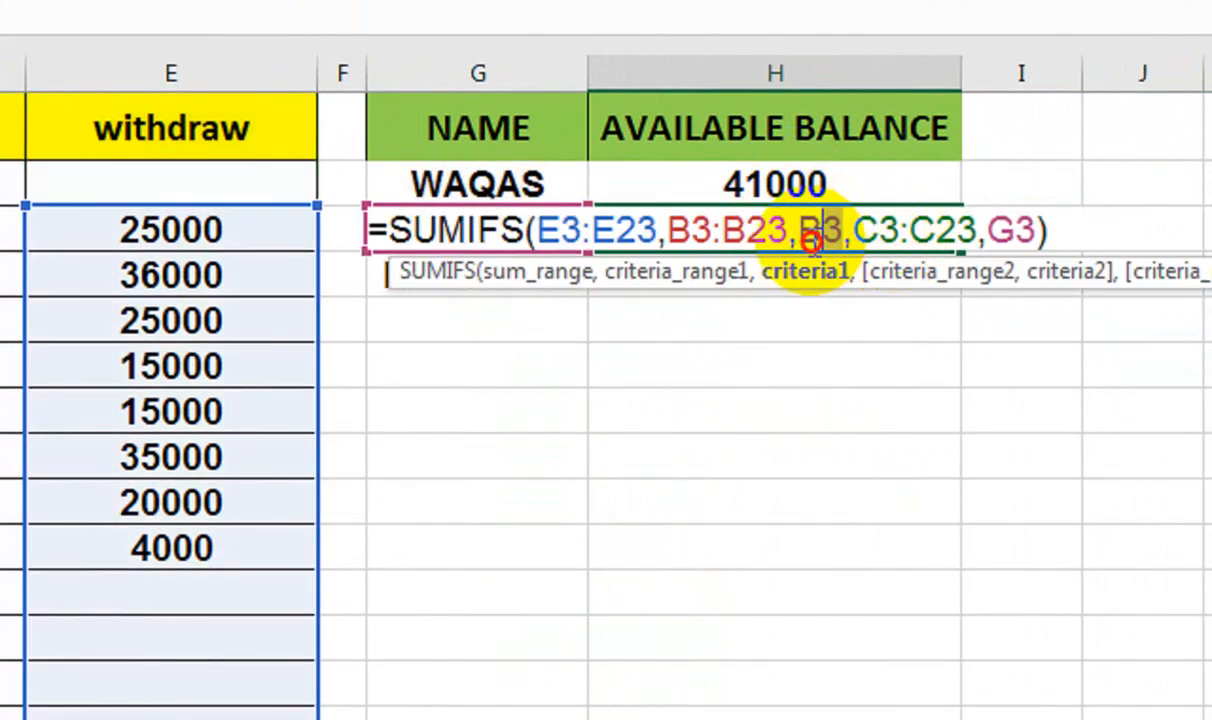
double_click(820, 230)
click(555, 182)
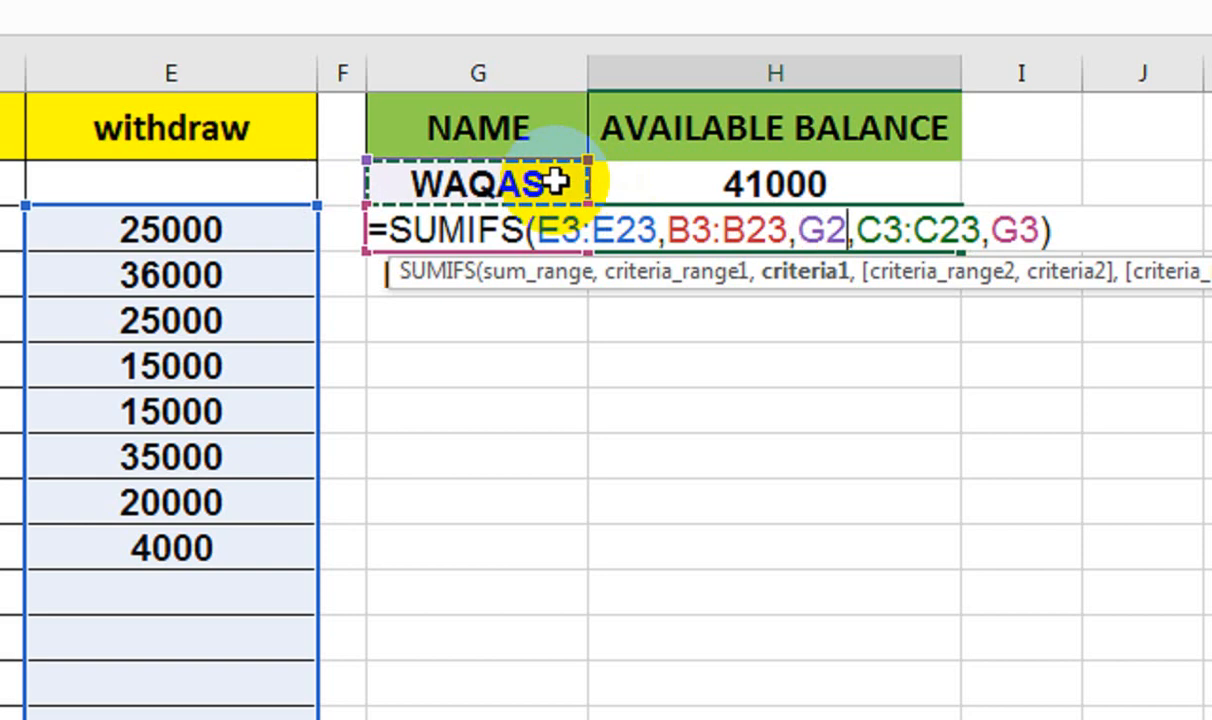
key(Return)
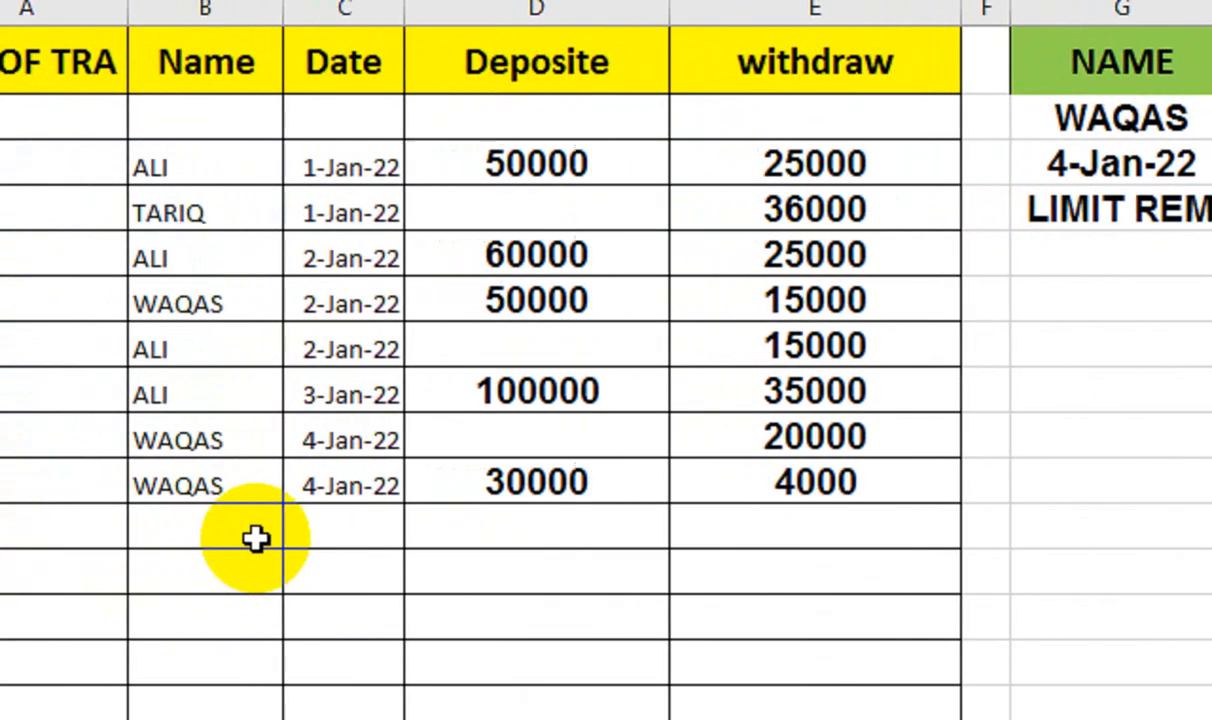
- Enter row 4's name in B11 and replace row 4's withdrawal with a deposit of 50000 in D4
click(302, 538)
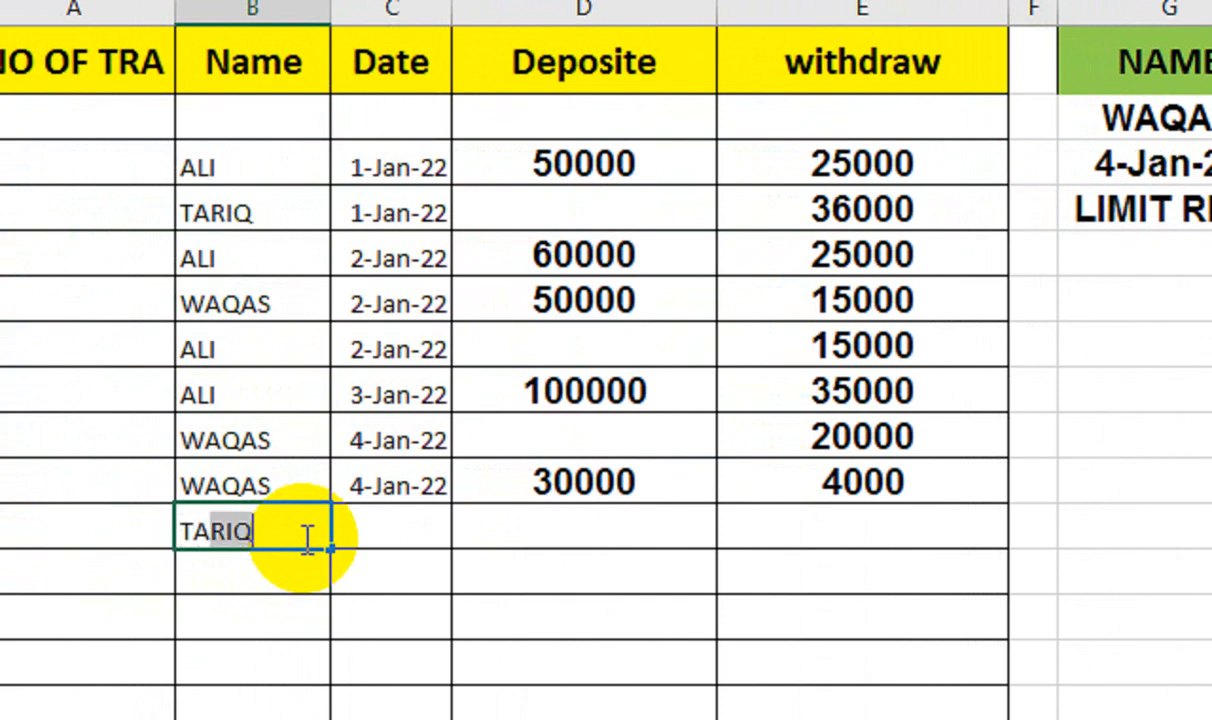
key(Tab)
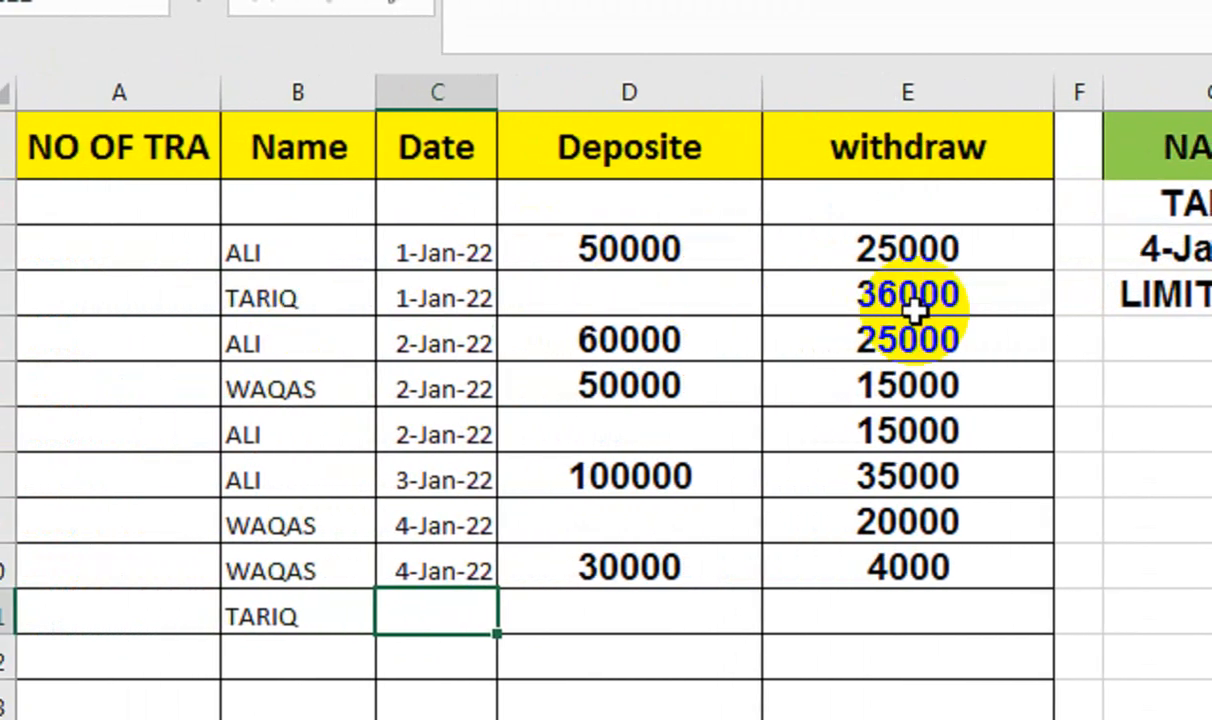
click(815, 302)
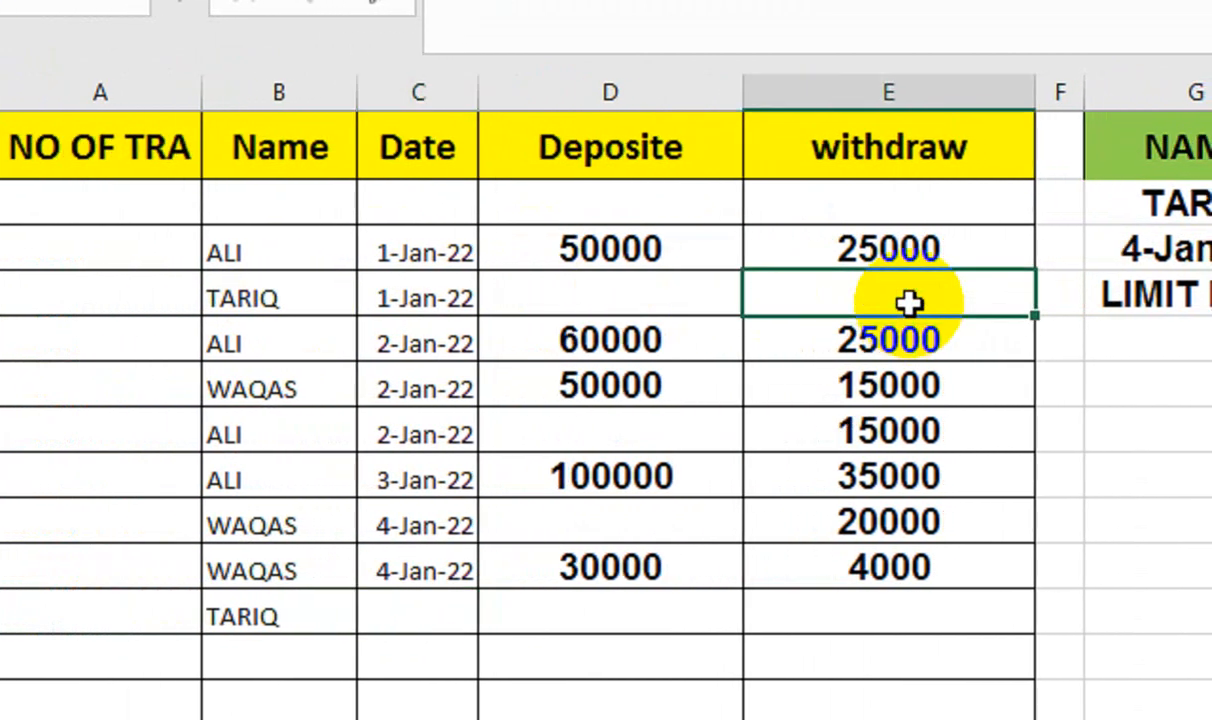
key(Left)
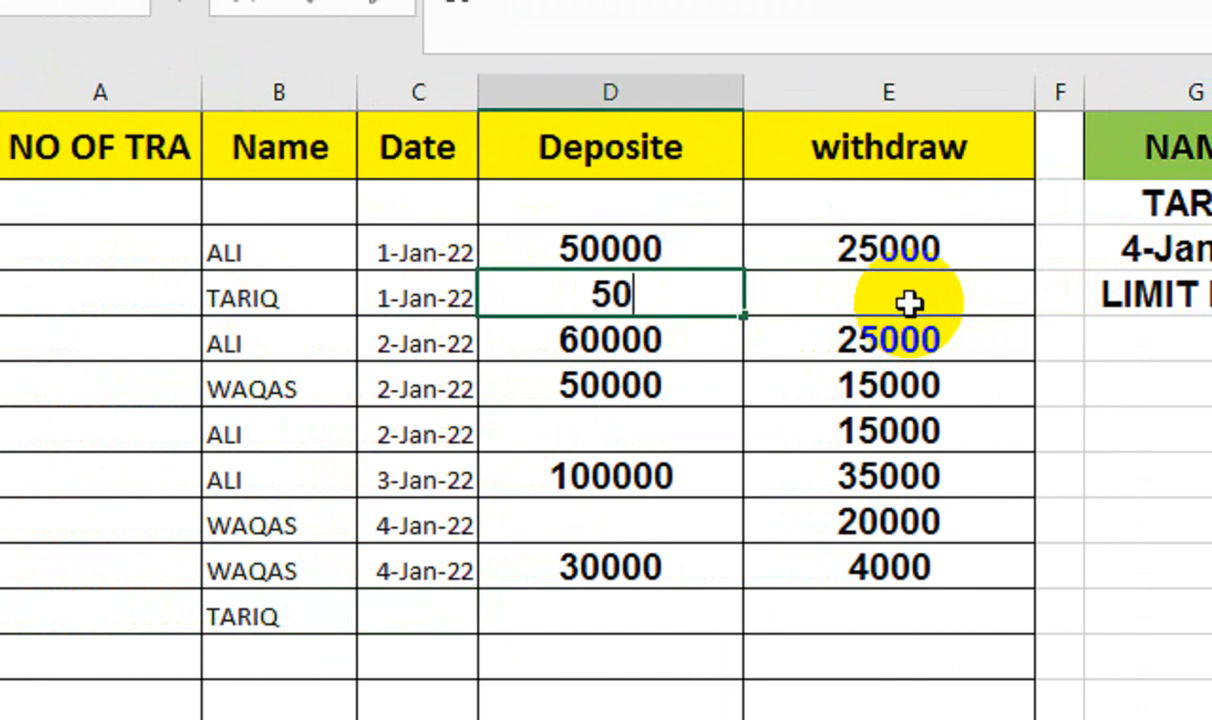
key(Down)
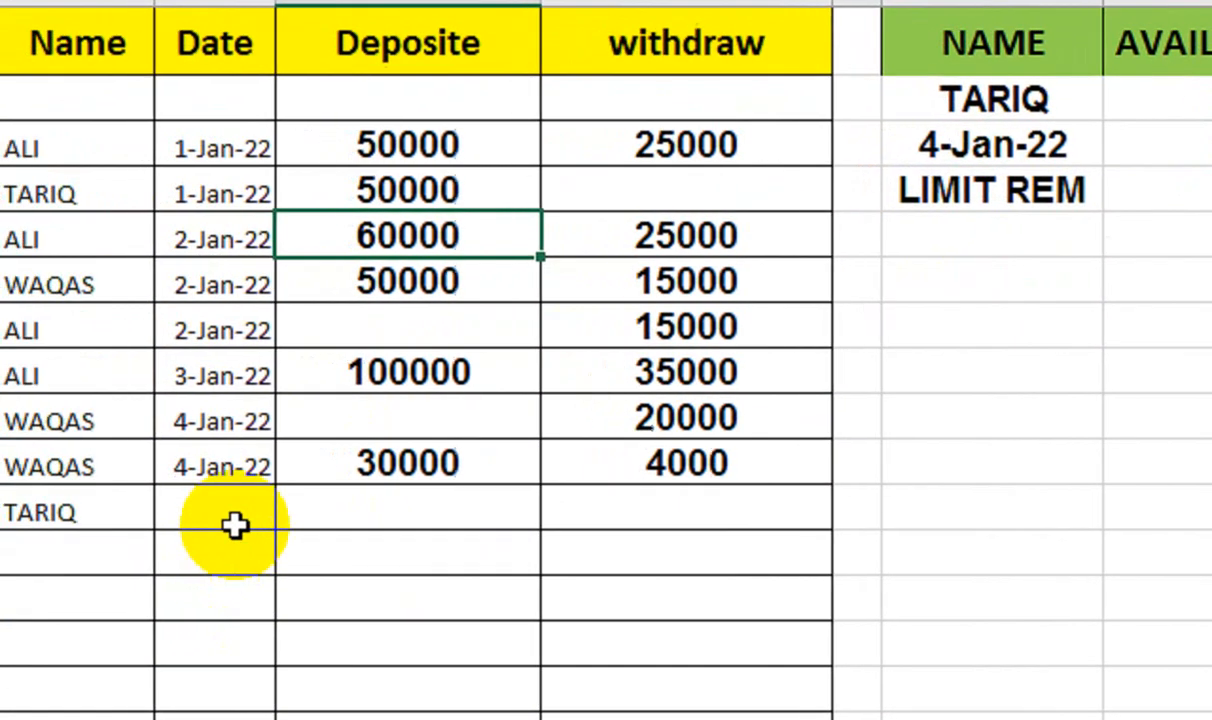
- Enter the date 5-JAN-22 in C11 and a deposit of 50000 in D11
click(303, 493)
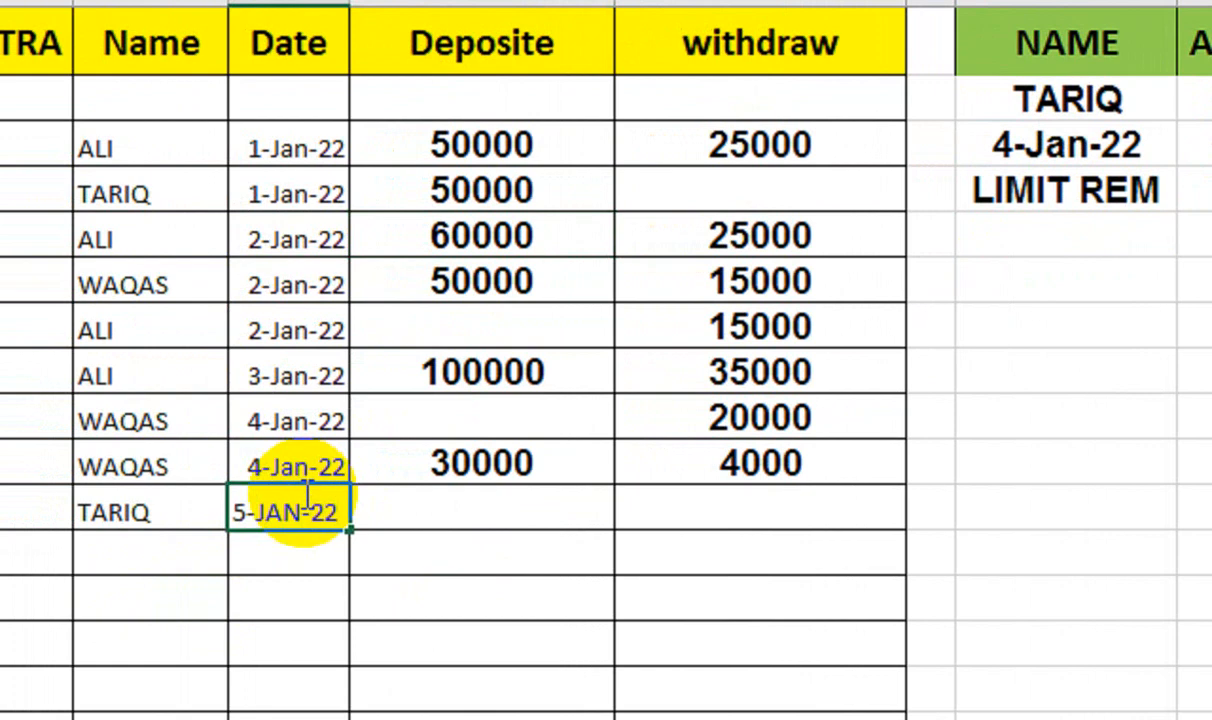
key(Tab)
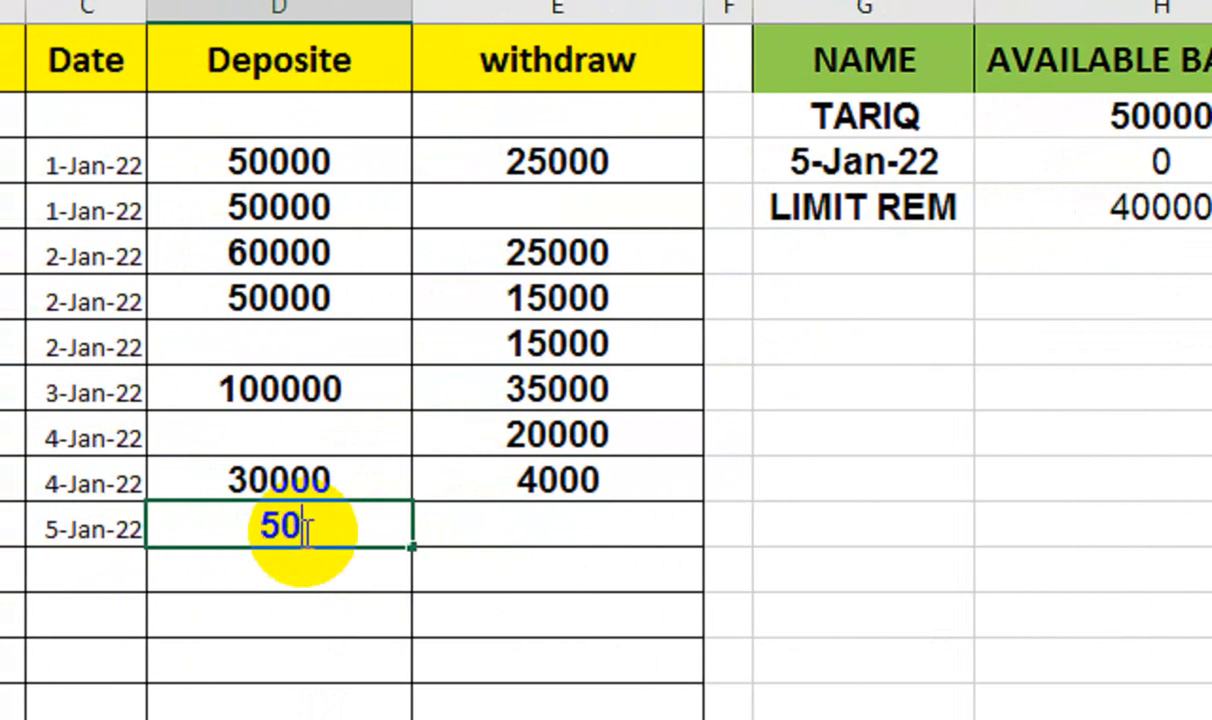
text(50000)
key(Tab)
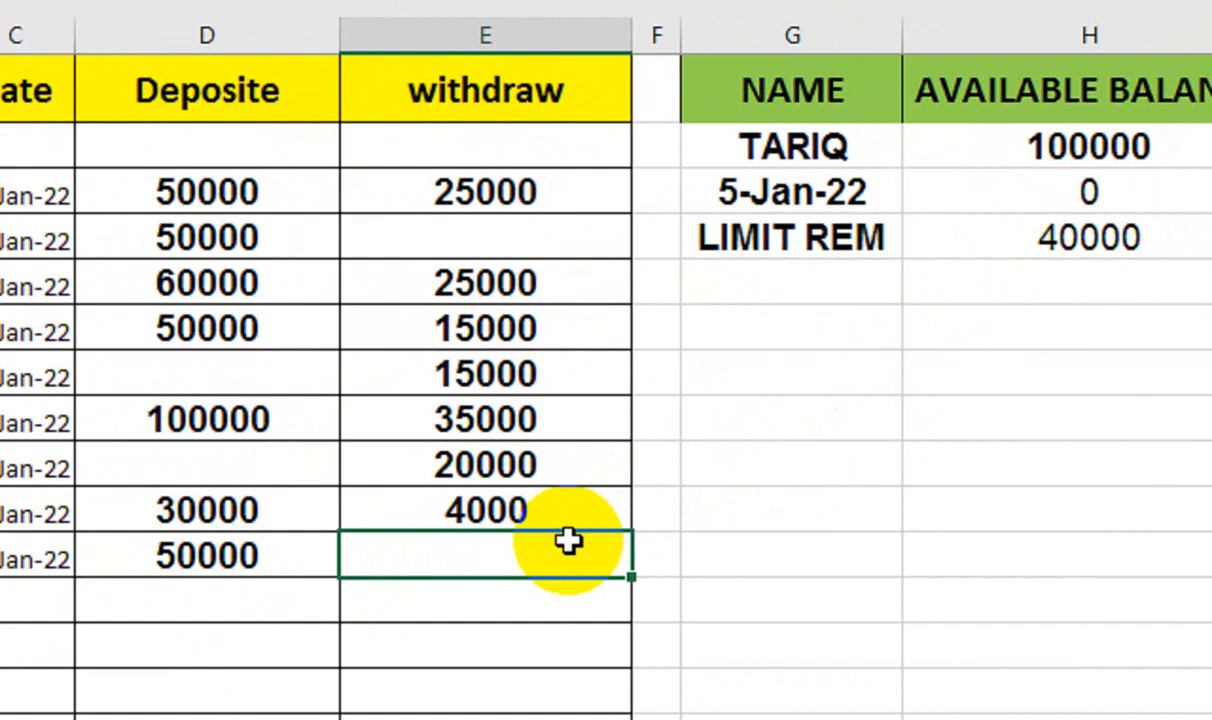
- Try a withdrawal of 45000 in E11 to test the limit, and set it to 39000
text(45000)
key(Return)
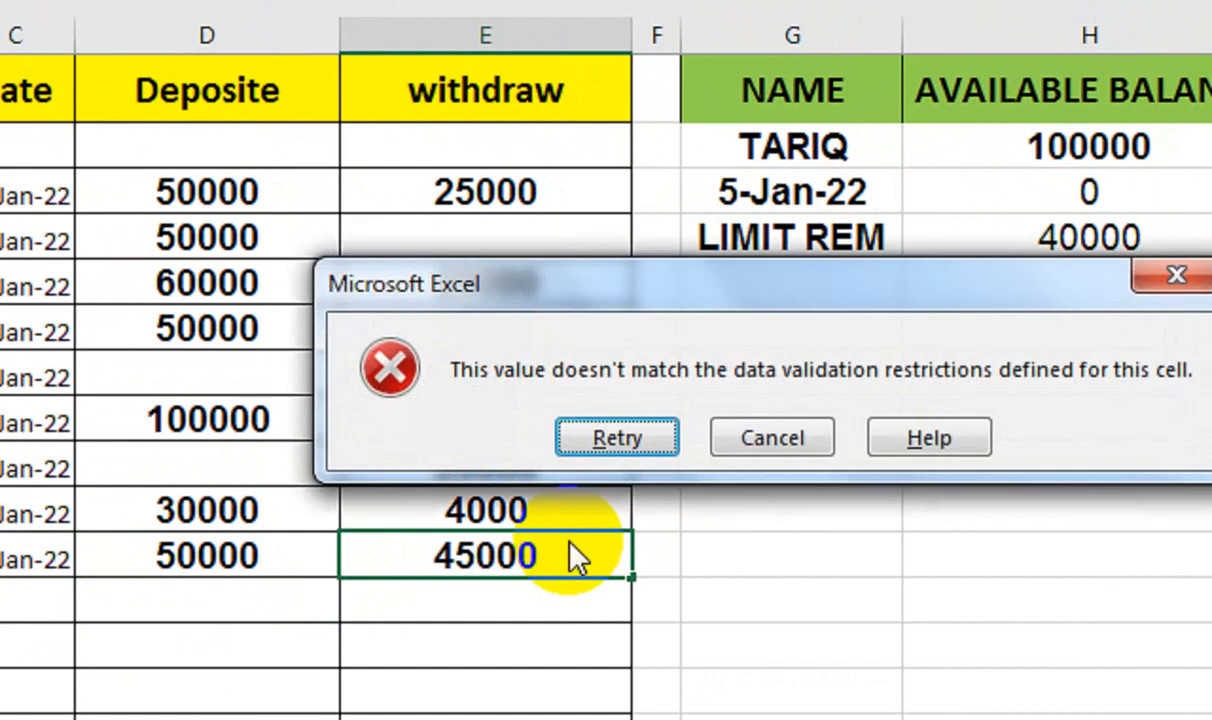
text(\)
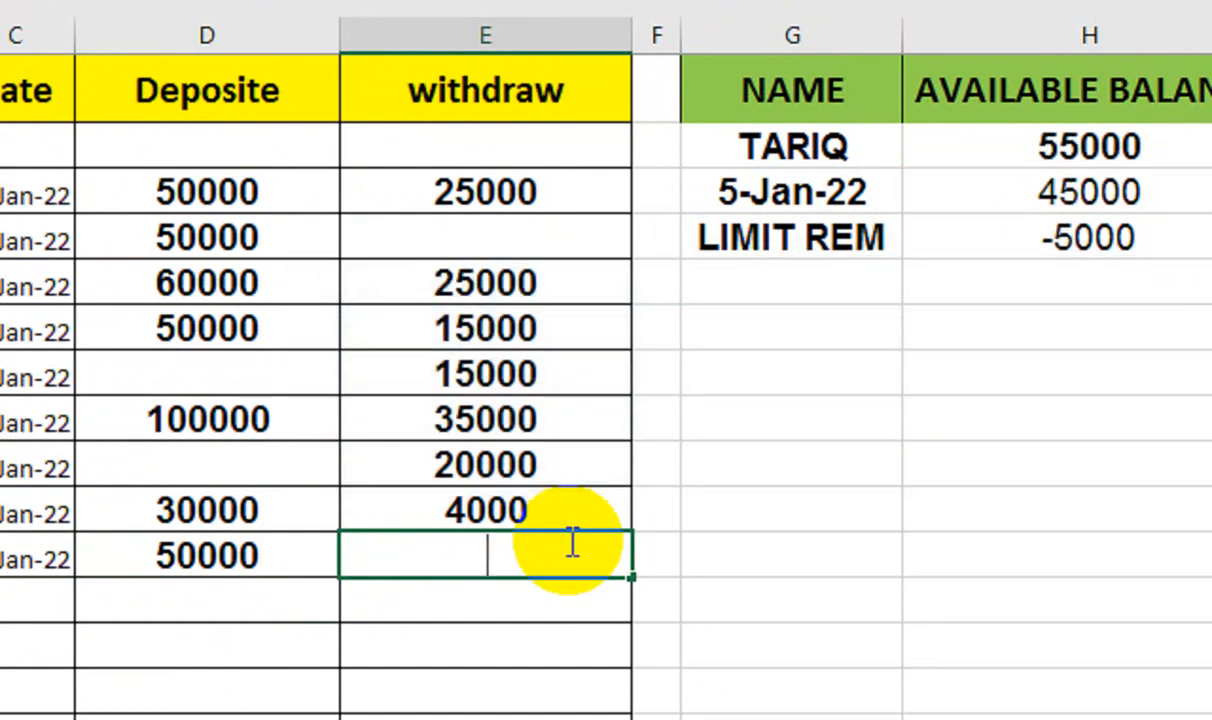
key(Return)
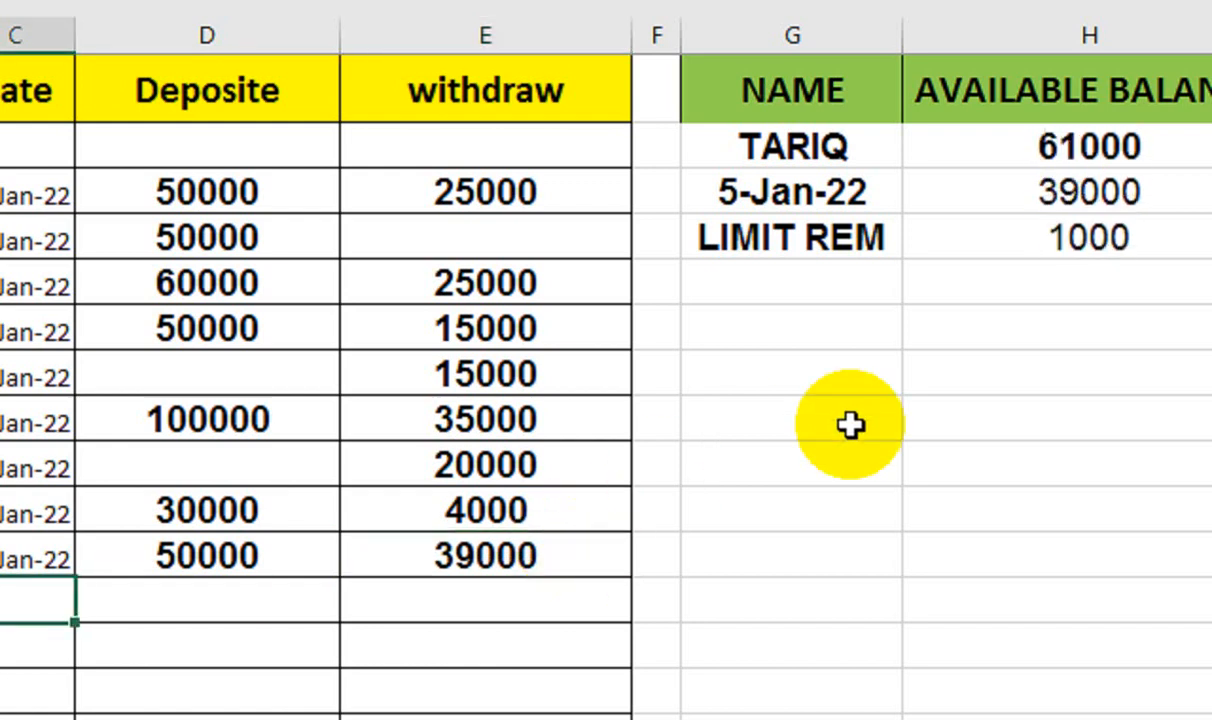